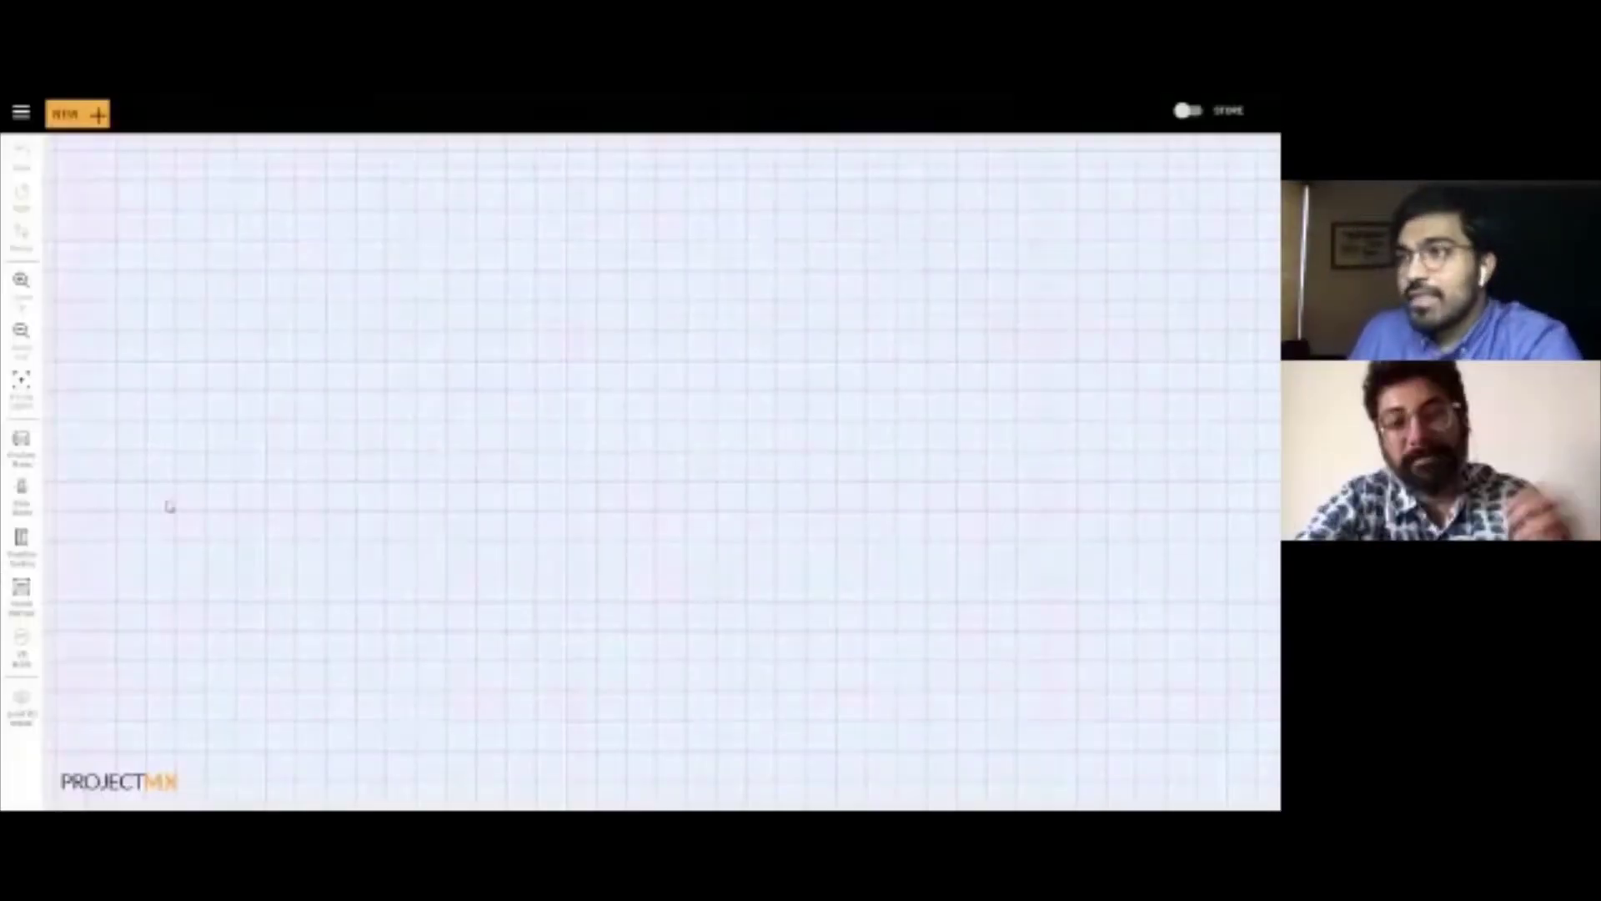
# Step: Create a new project and draw a closed rectangular room of about 8.50 m by 7.00 m on the grid
pyautogui.click(78, 114)
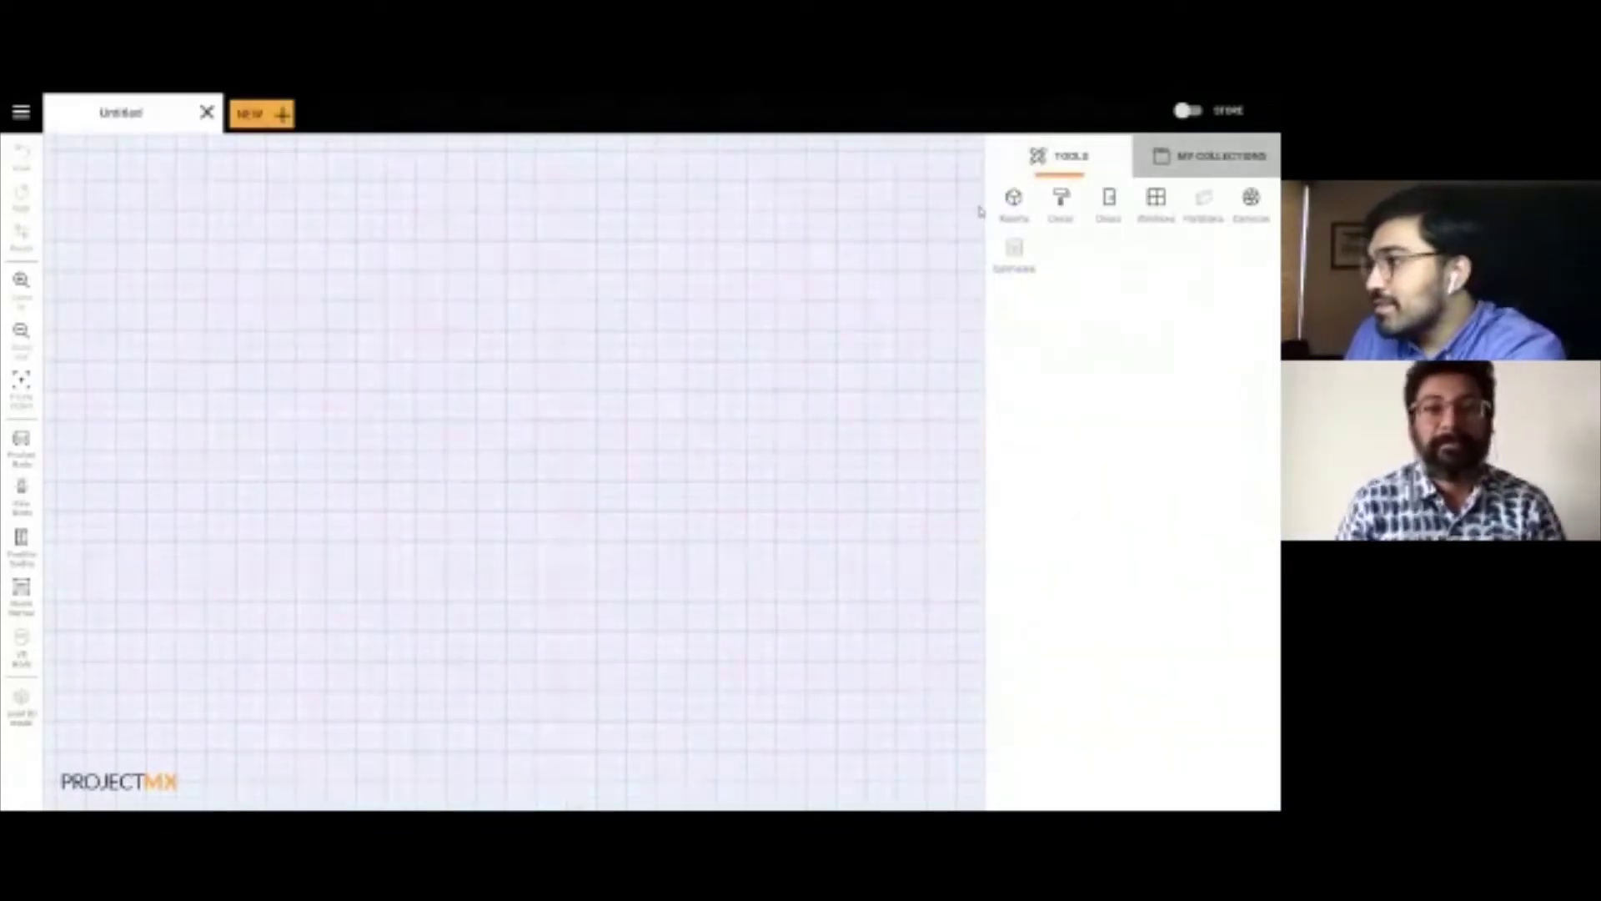
pyautogui.click(1013, 205)
pyautogui.click(1015, 326)
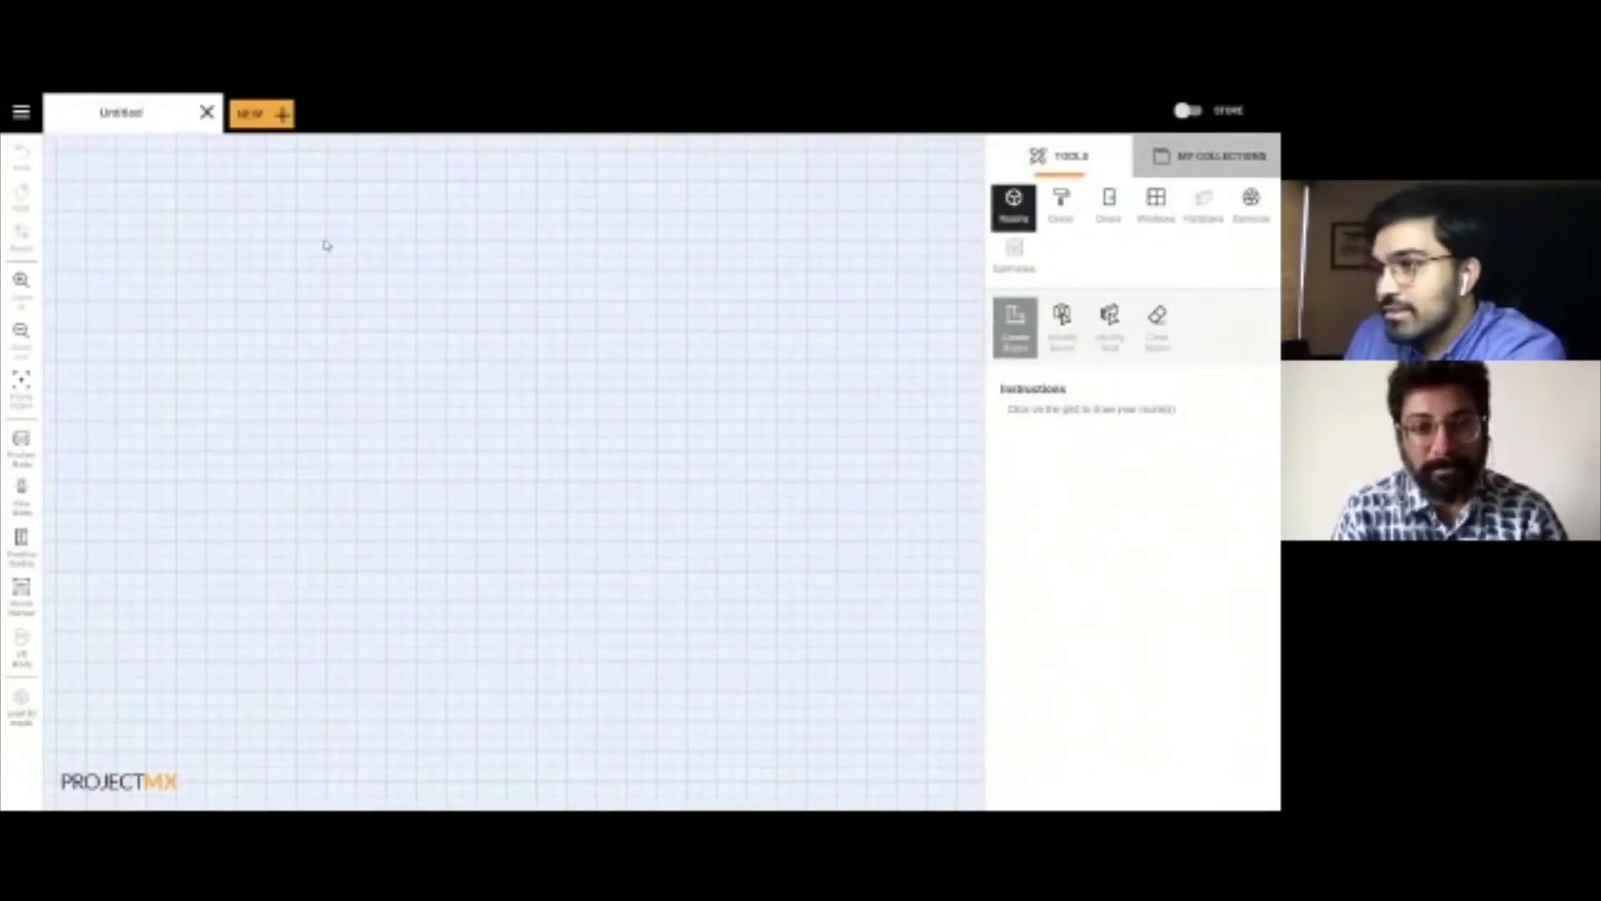
pyautogui.click(835, 242)
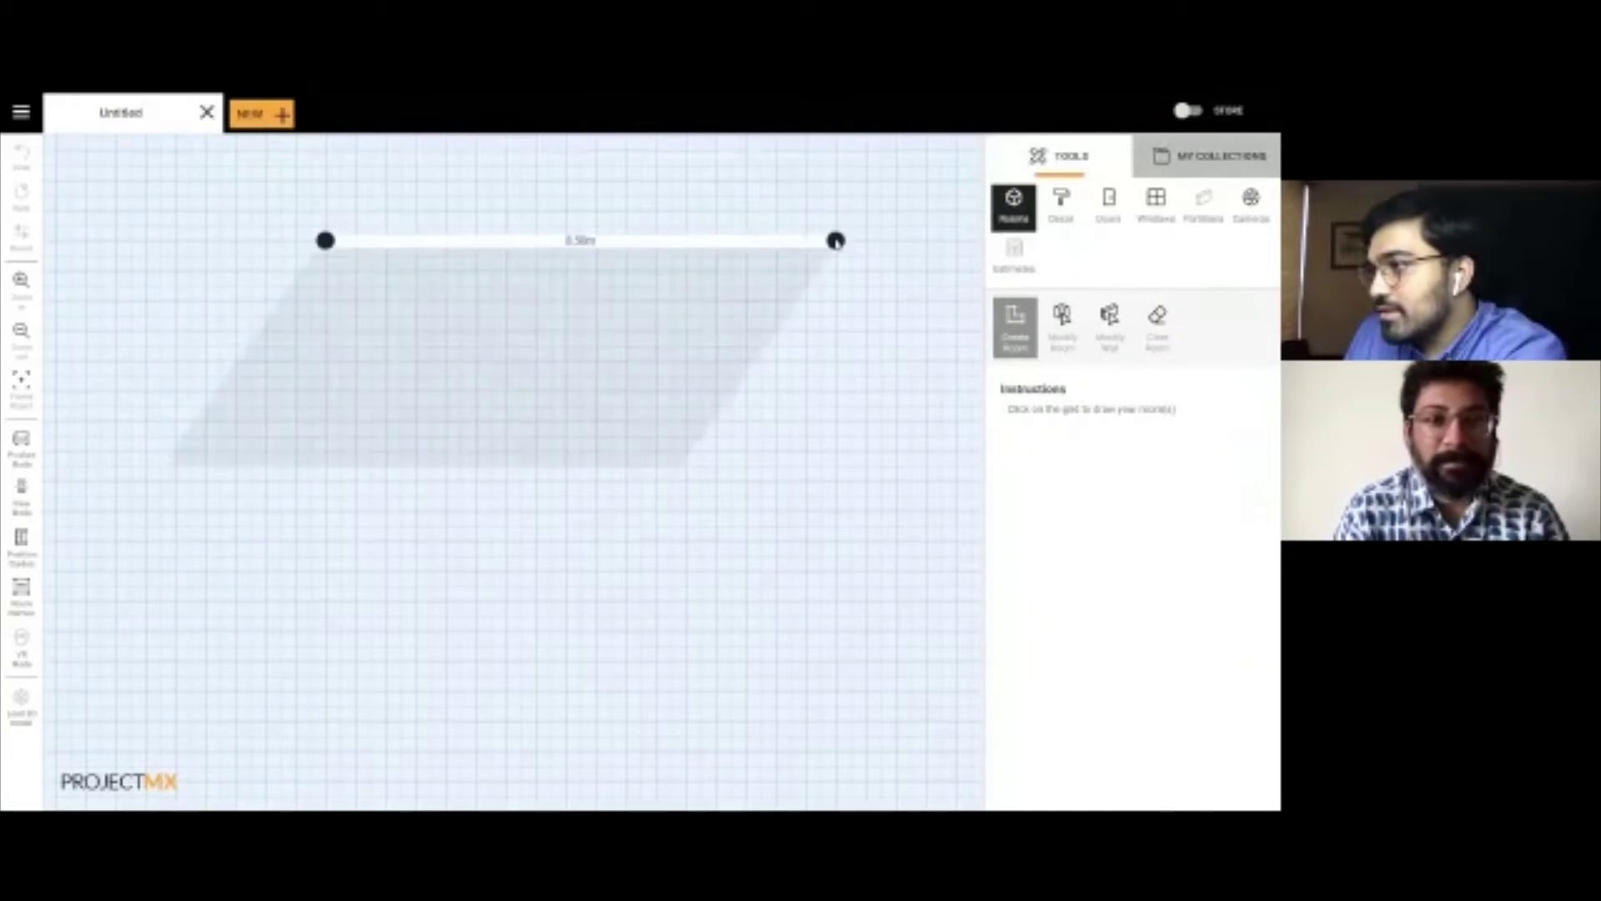
pyautogui.click(836, 660)
pyautogui.click(325, 661)
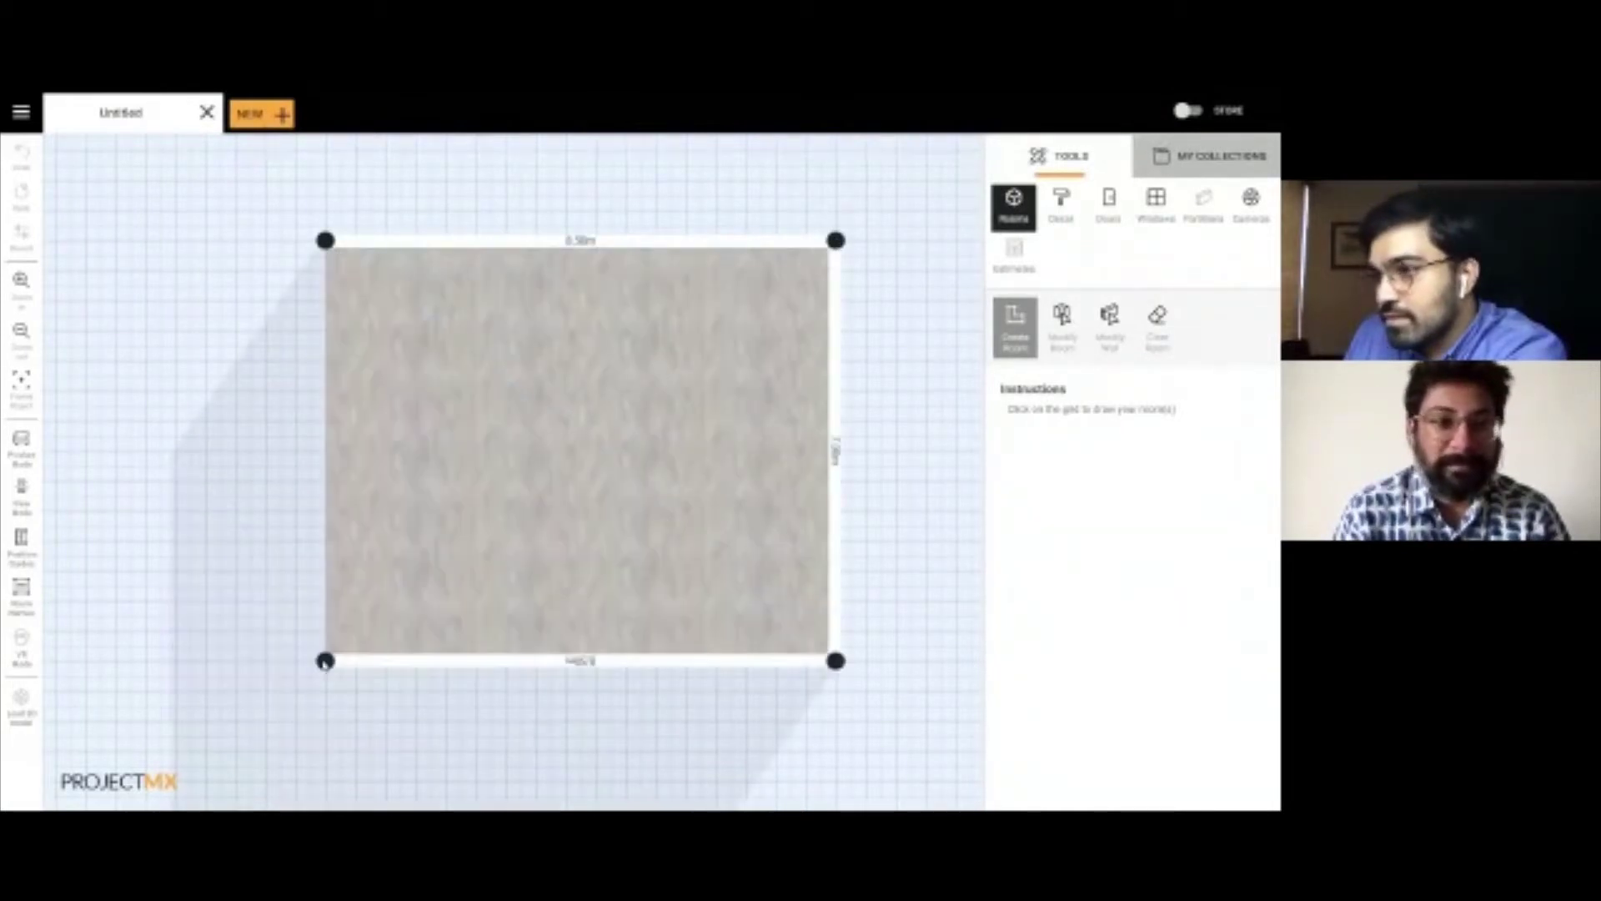
pyautogui.click(327, 242)
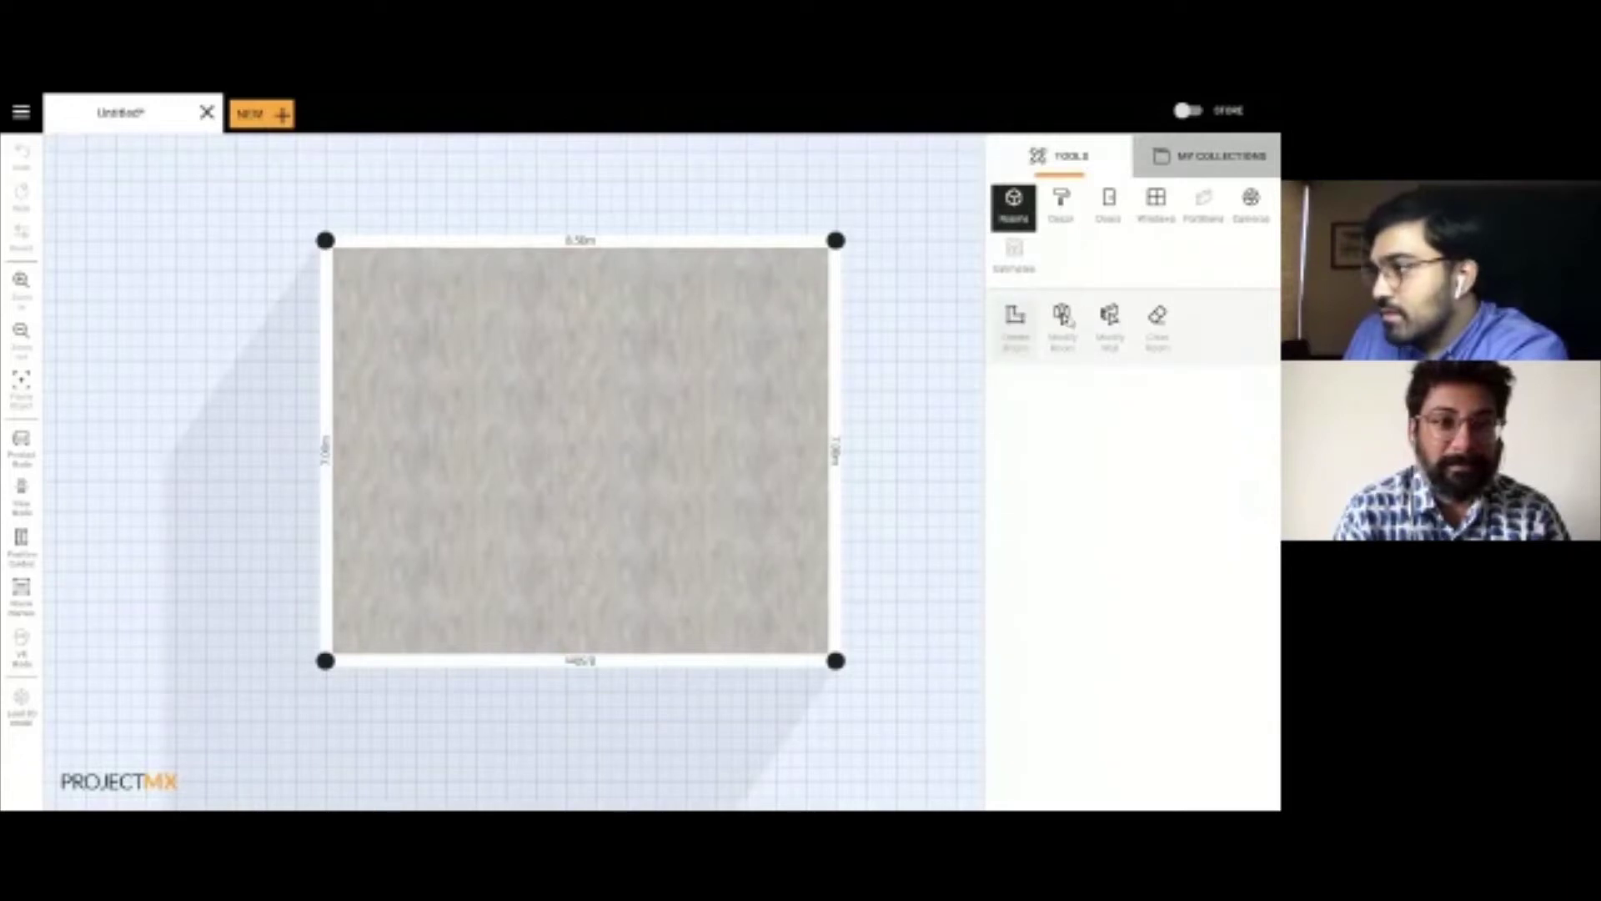
# Step: Review the room's height, wall thickness and skirting settings and save its properties
pyautogui.click(1062, 325)
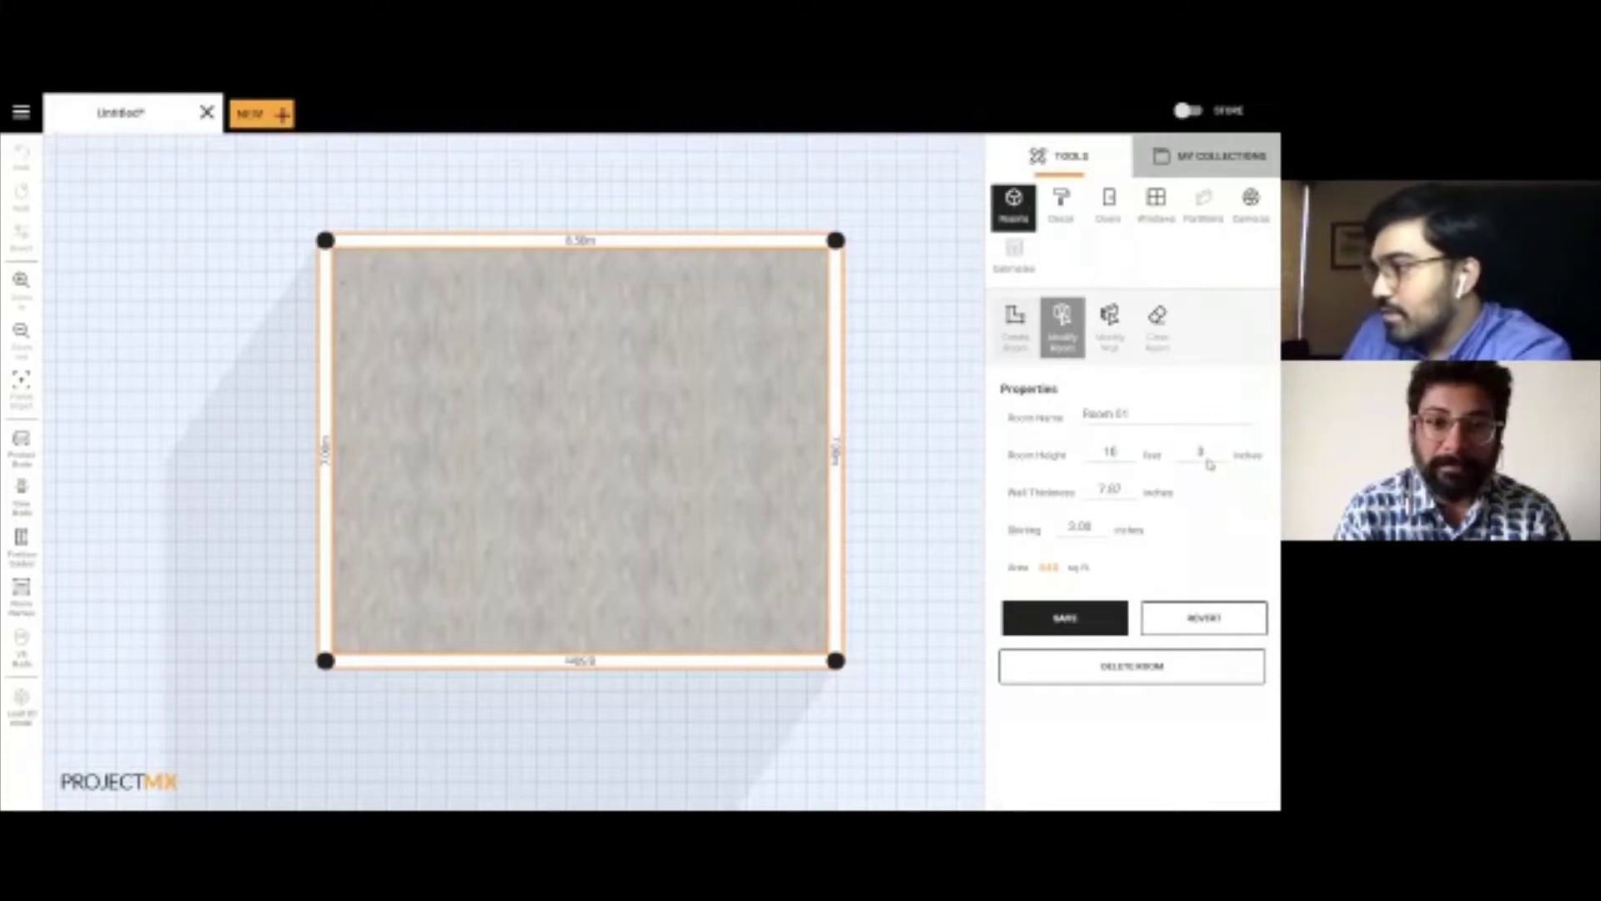
pyautogui.doubleClick(1110, 492)
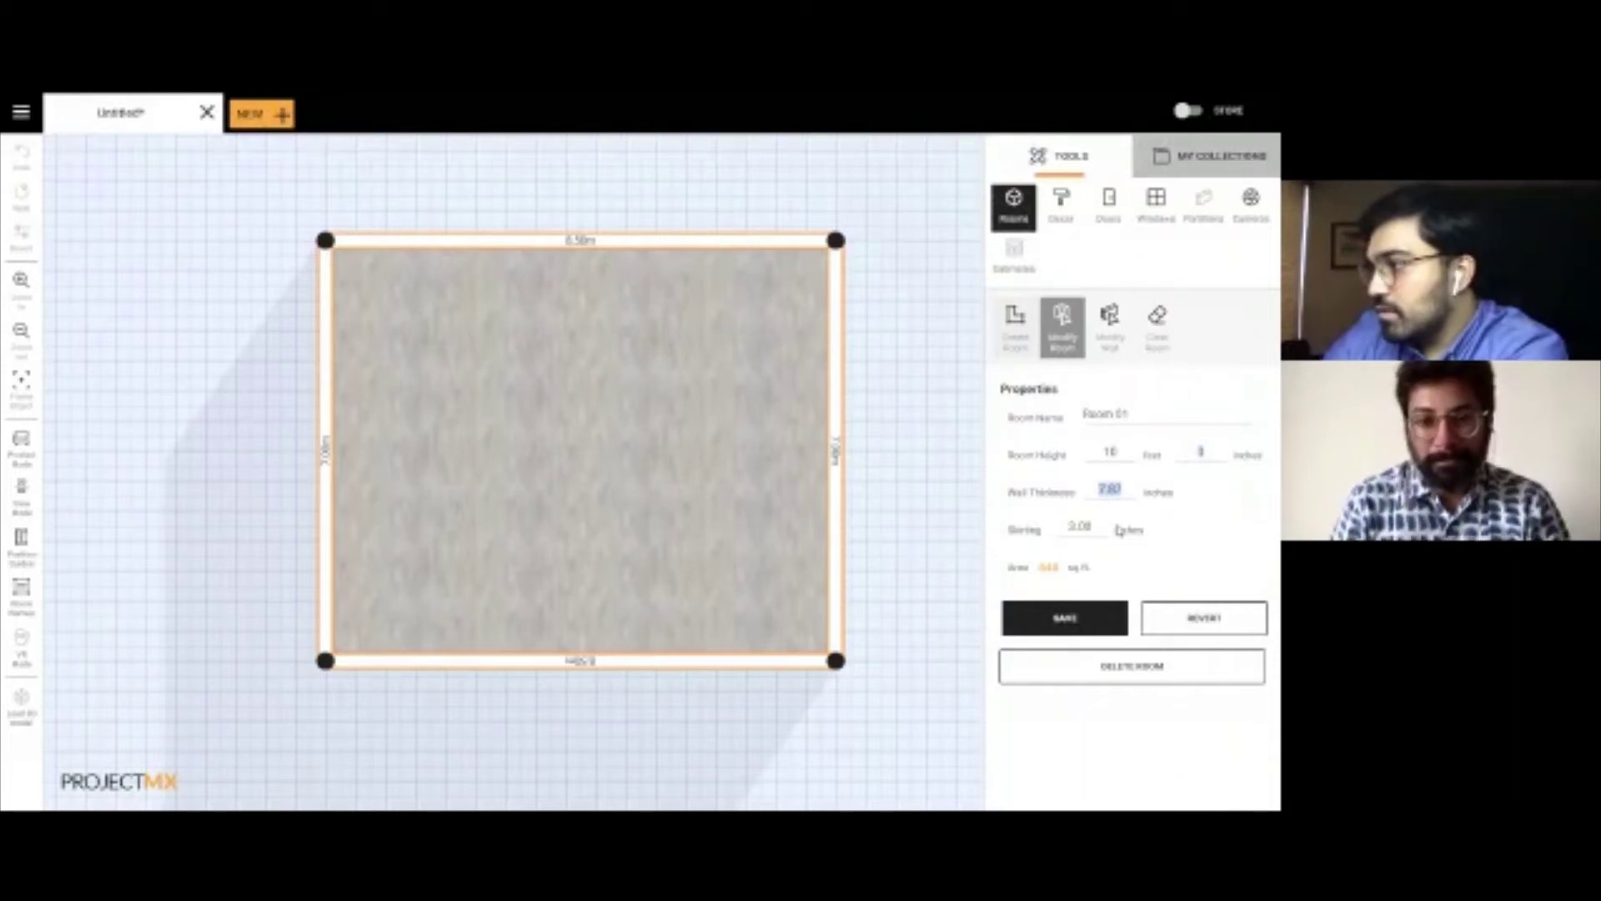
pyautogui.click(1082, 615)
# Step: Switch the room from the plan to the 3D view and bring its interior floor and walls into close view
pyautogui.click(22, 496)
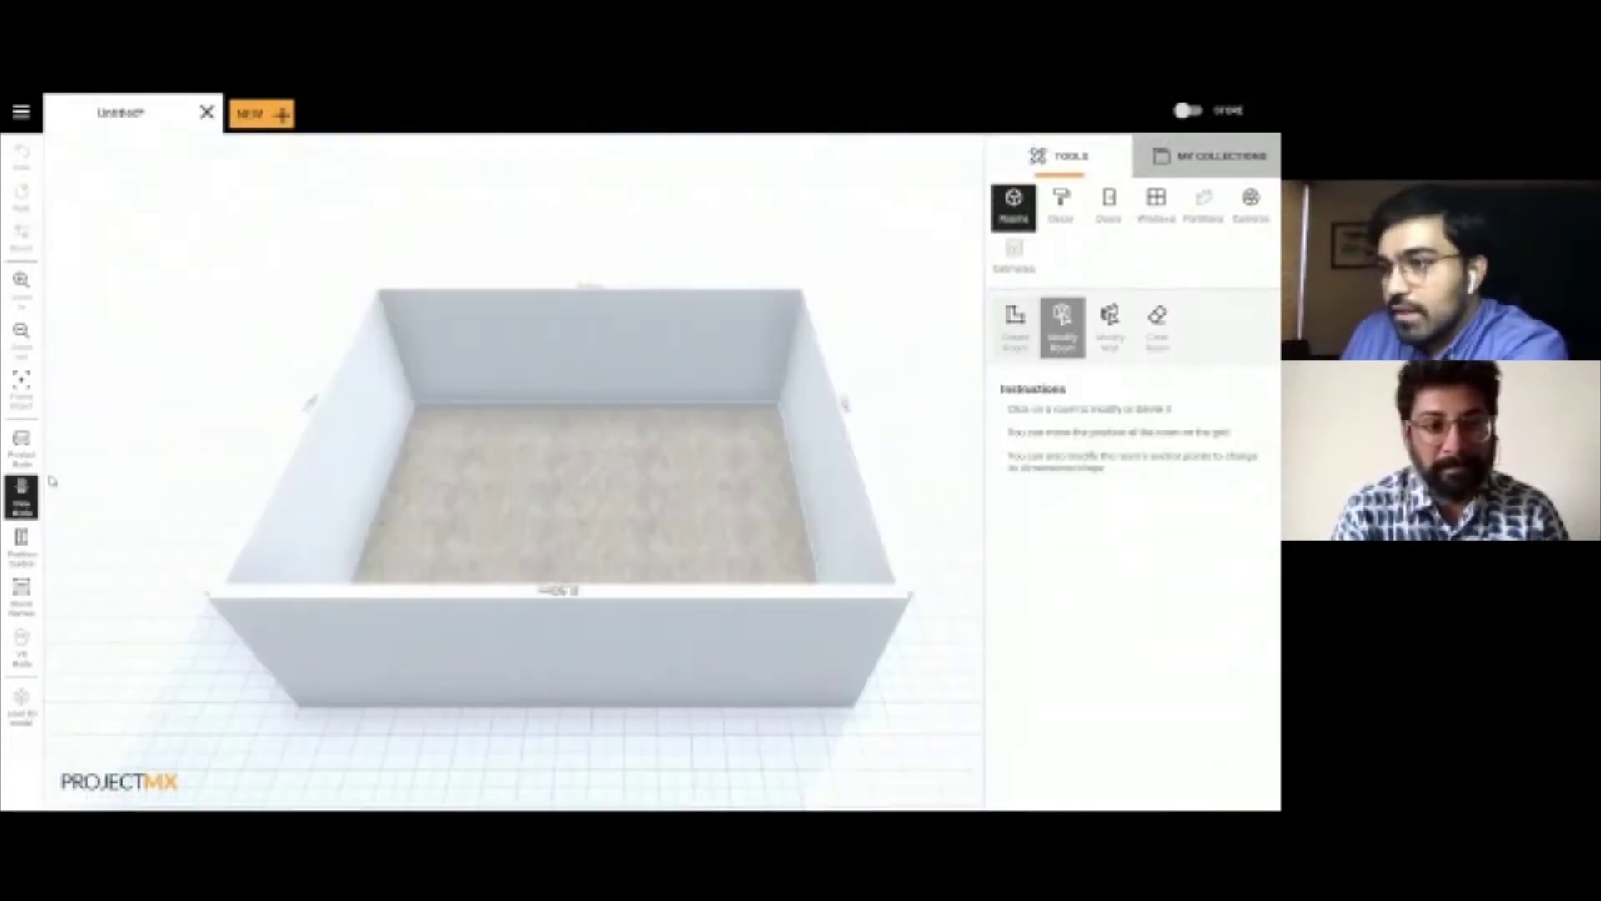
pyautogui.click(498, 543)
pyautogui.scroll(3, 500, 555)
pyautogui.click(238, 358)
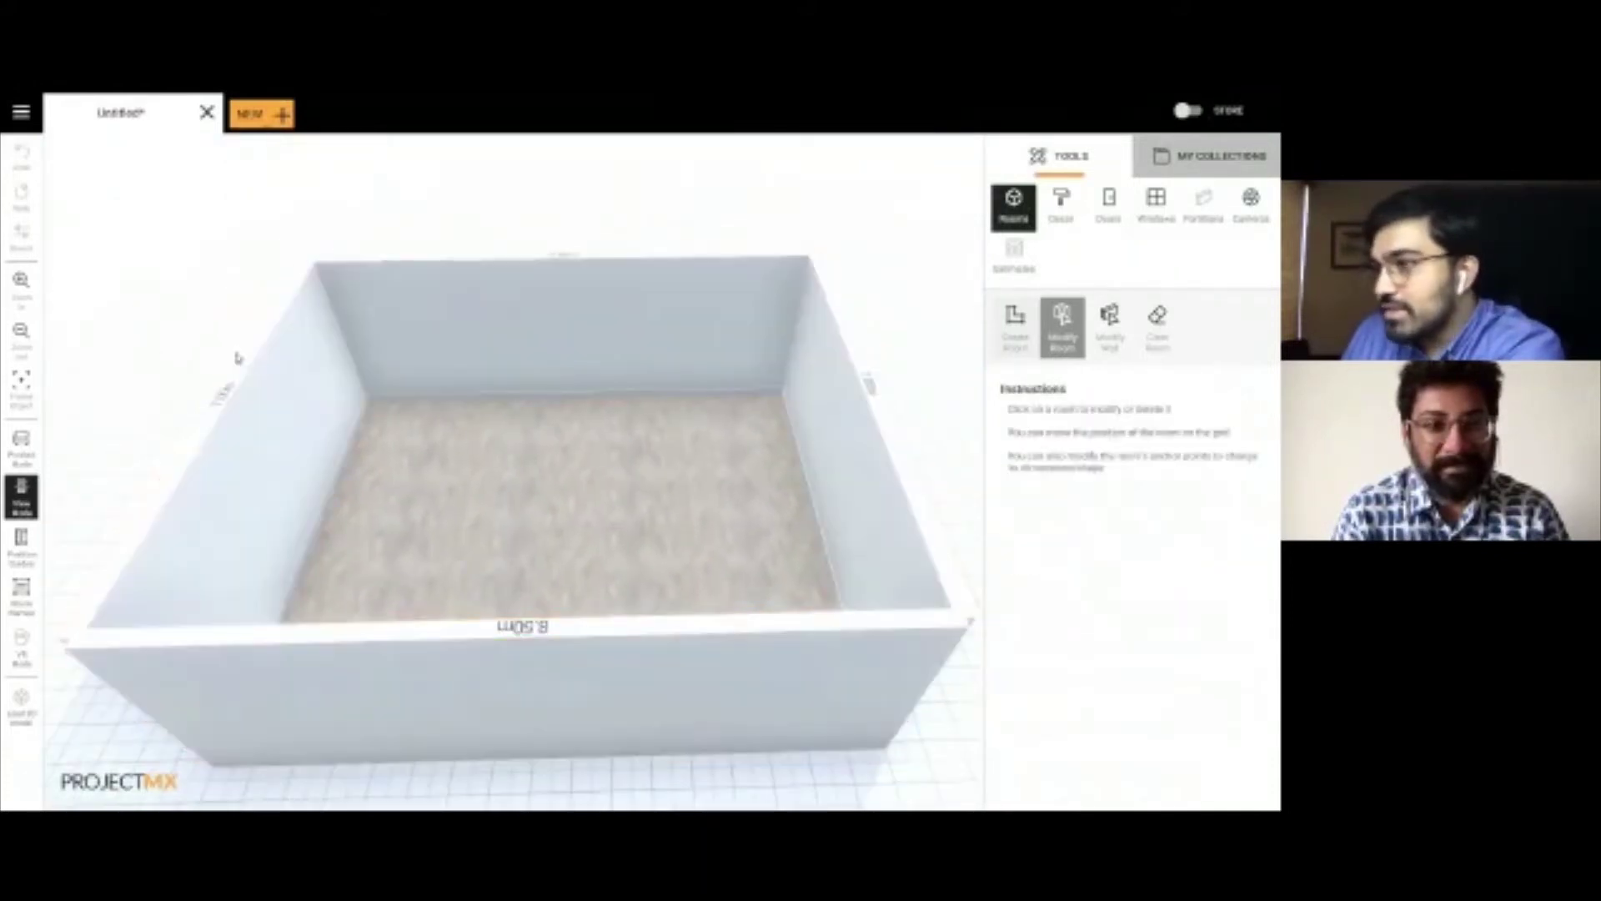
pyautogui.click(1010, 342)
pyautogui.scroll(5, 688, 543)
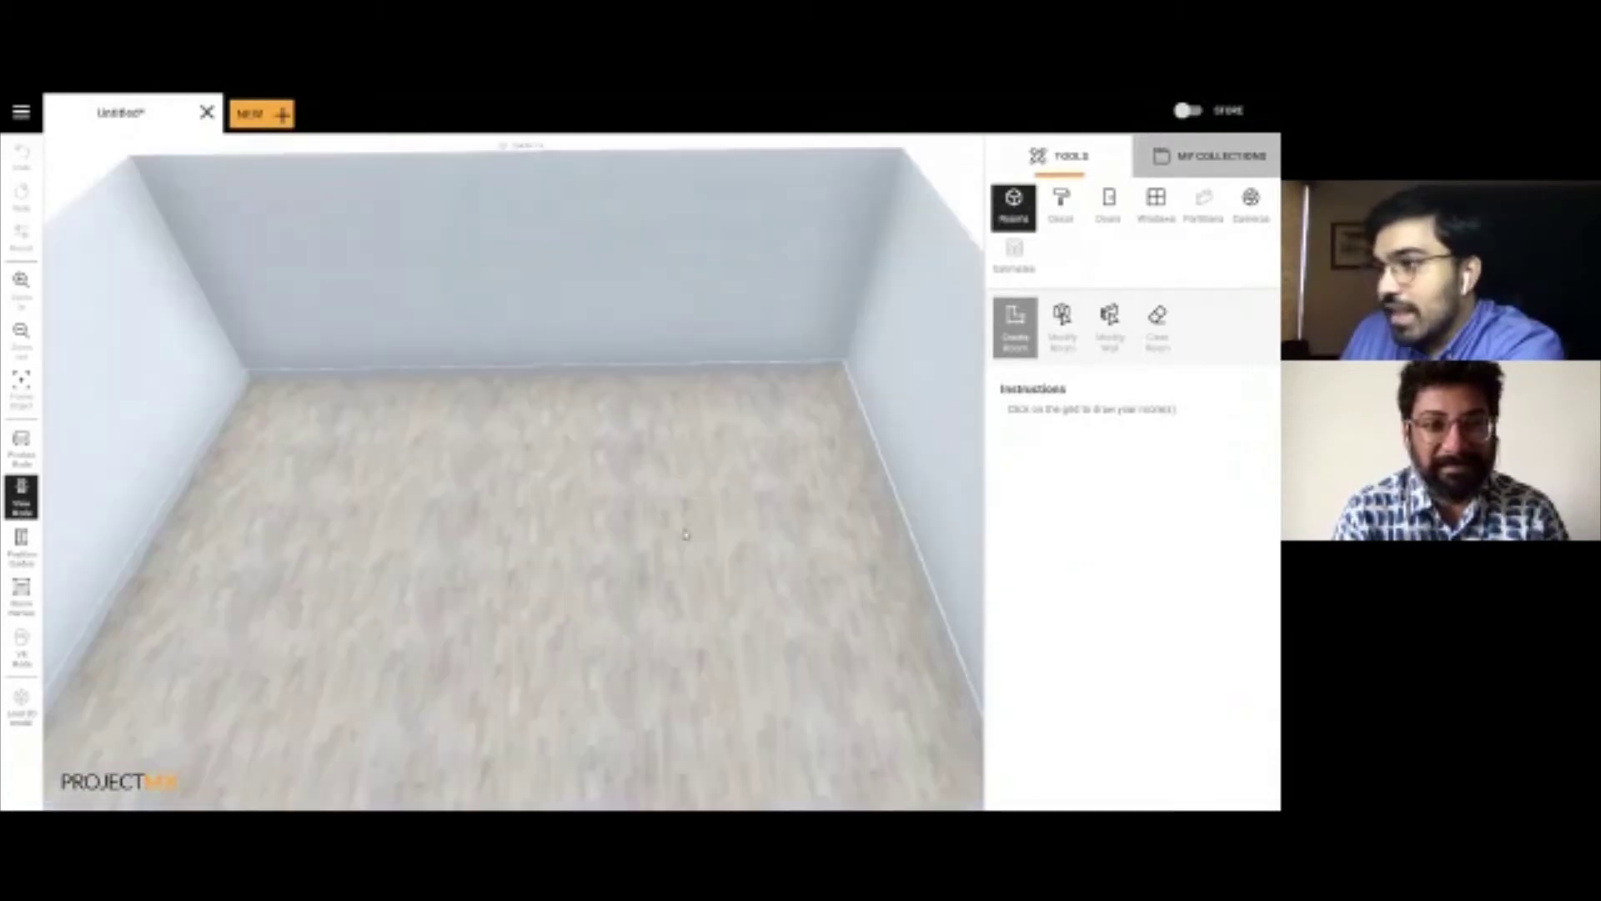
pyautogui.moveTo(687, 543); pyautogui.dragTo(736, 473)
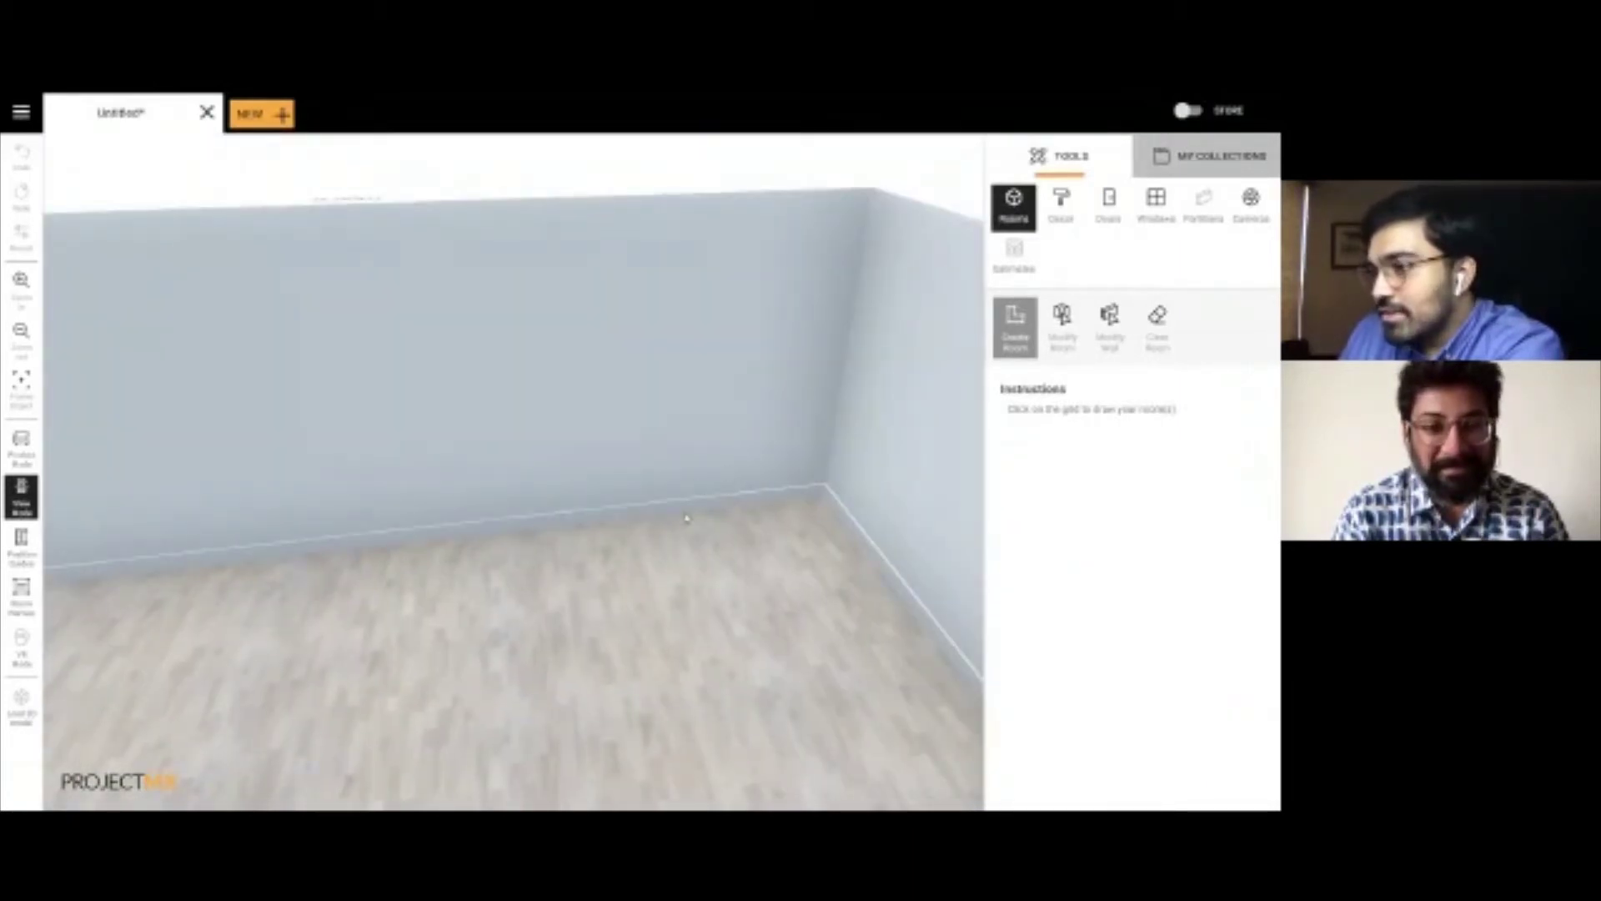
pyautogui.moveTo(644, 543); pyautogui.dragTo(609, 551)
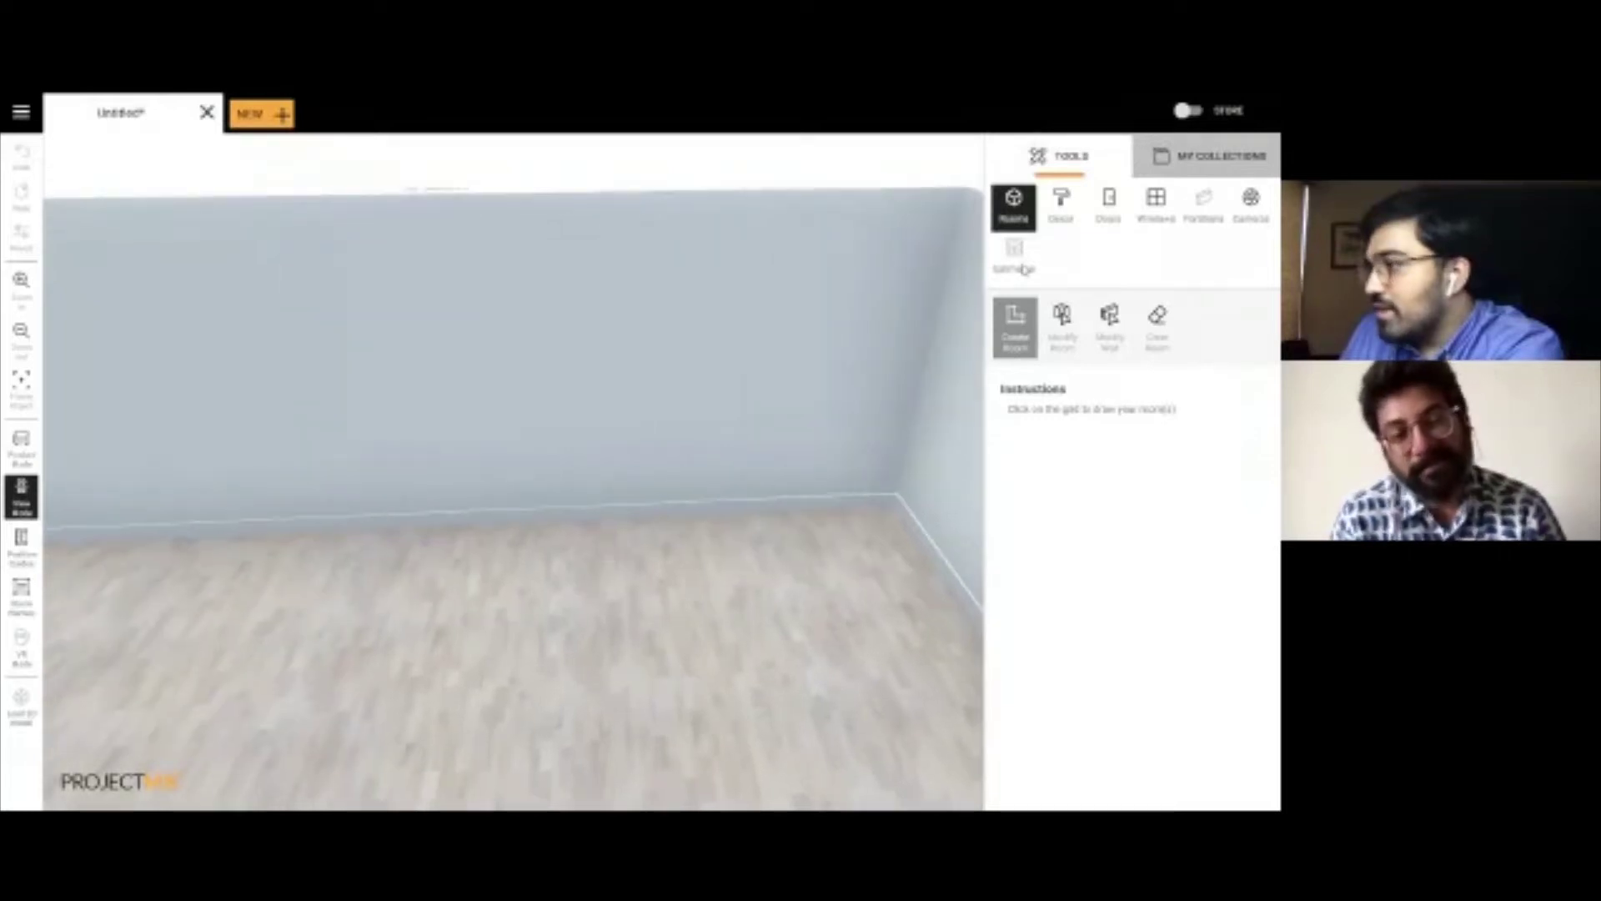
# Step: Apply the plain grey marble flooring from the Marble Flooring category to the room's floor
pyautogui.click(1060, 209)
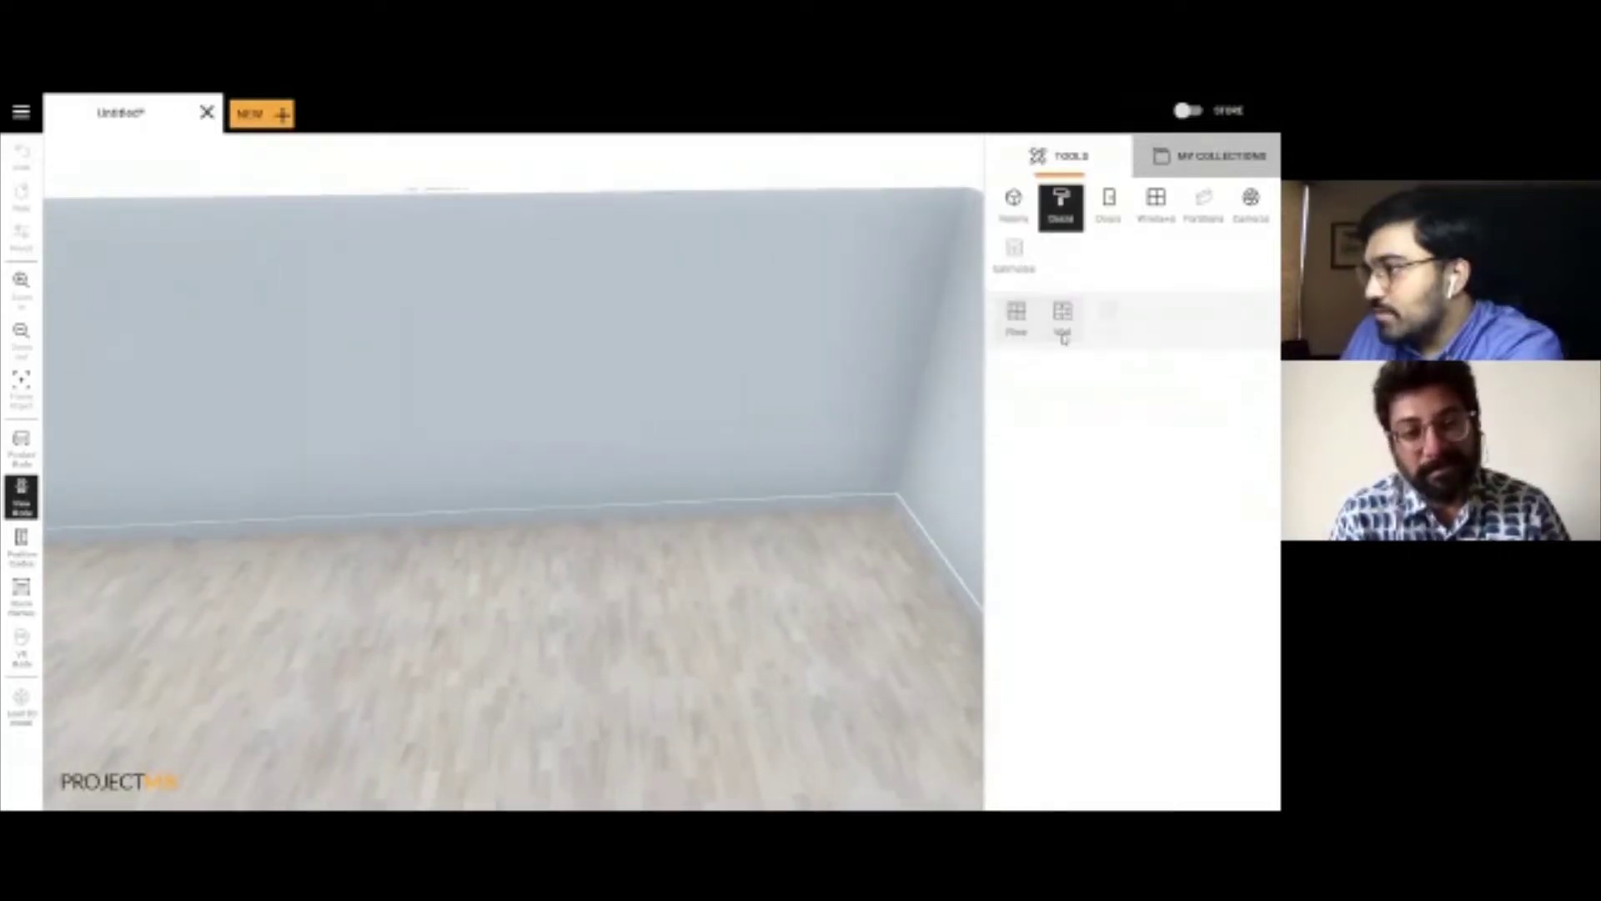
pyautogui.click(1018, 321)
pyautogui.click(1073, 390)
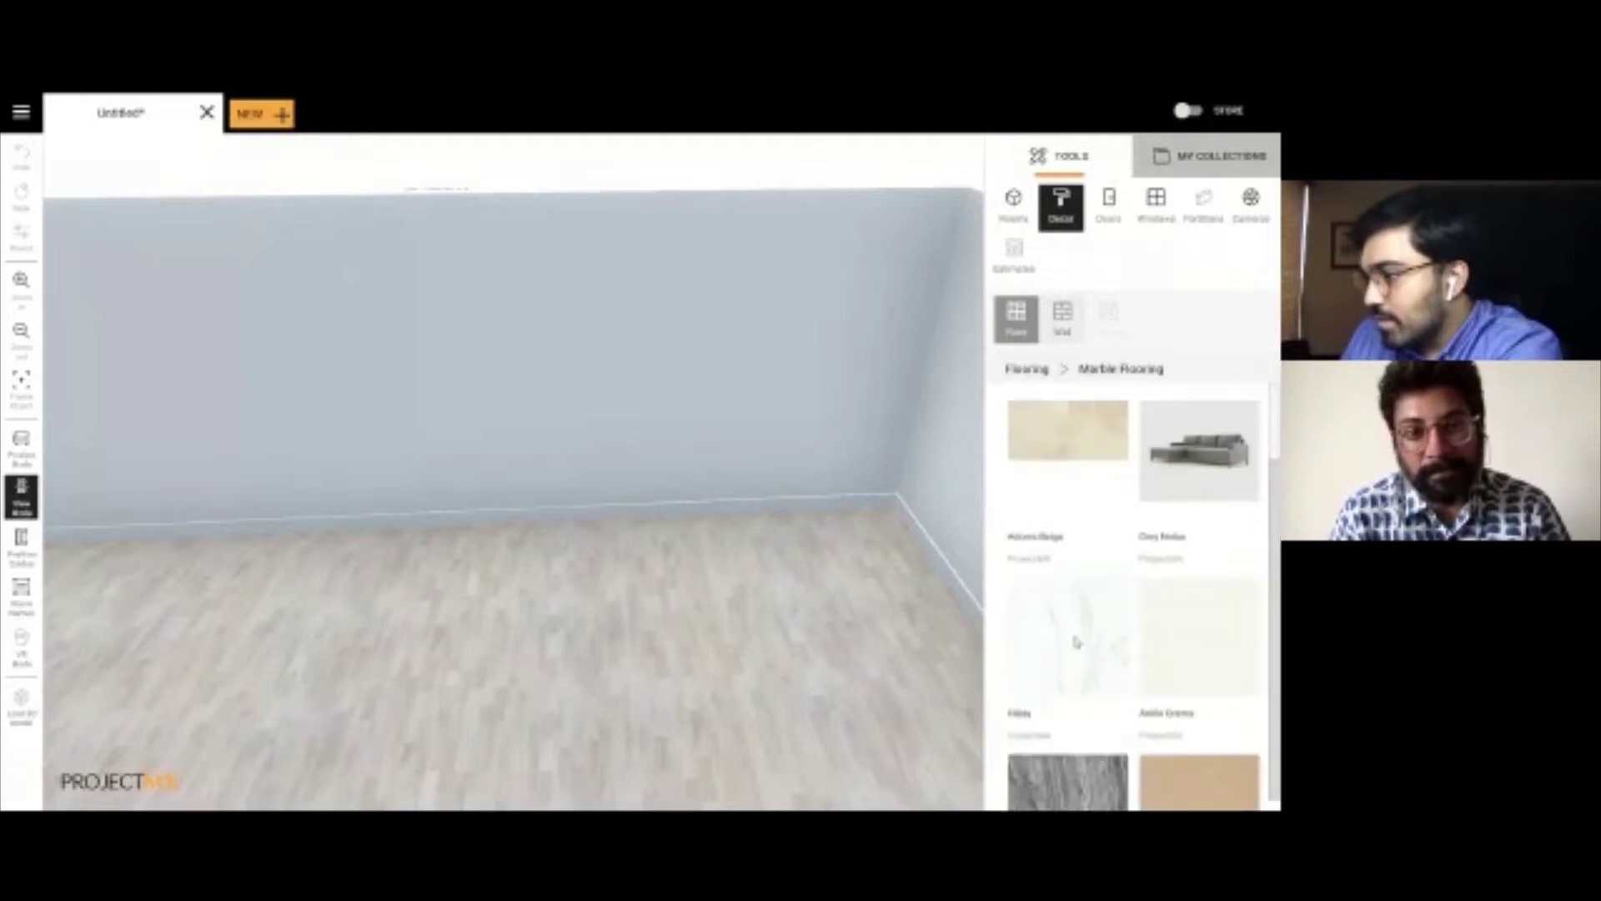
pyautogui.scroll(-5, 1105, 659)
pyautogui.scroll(-10, 1104, 657)
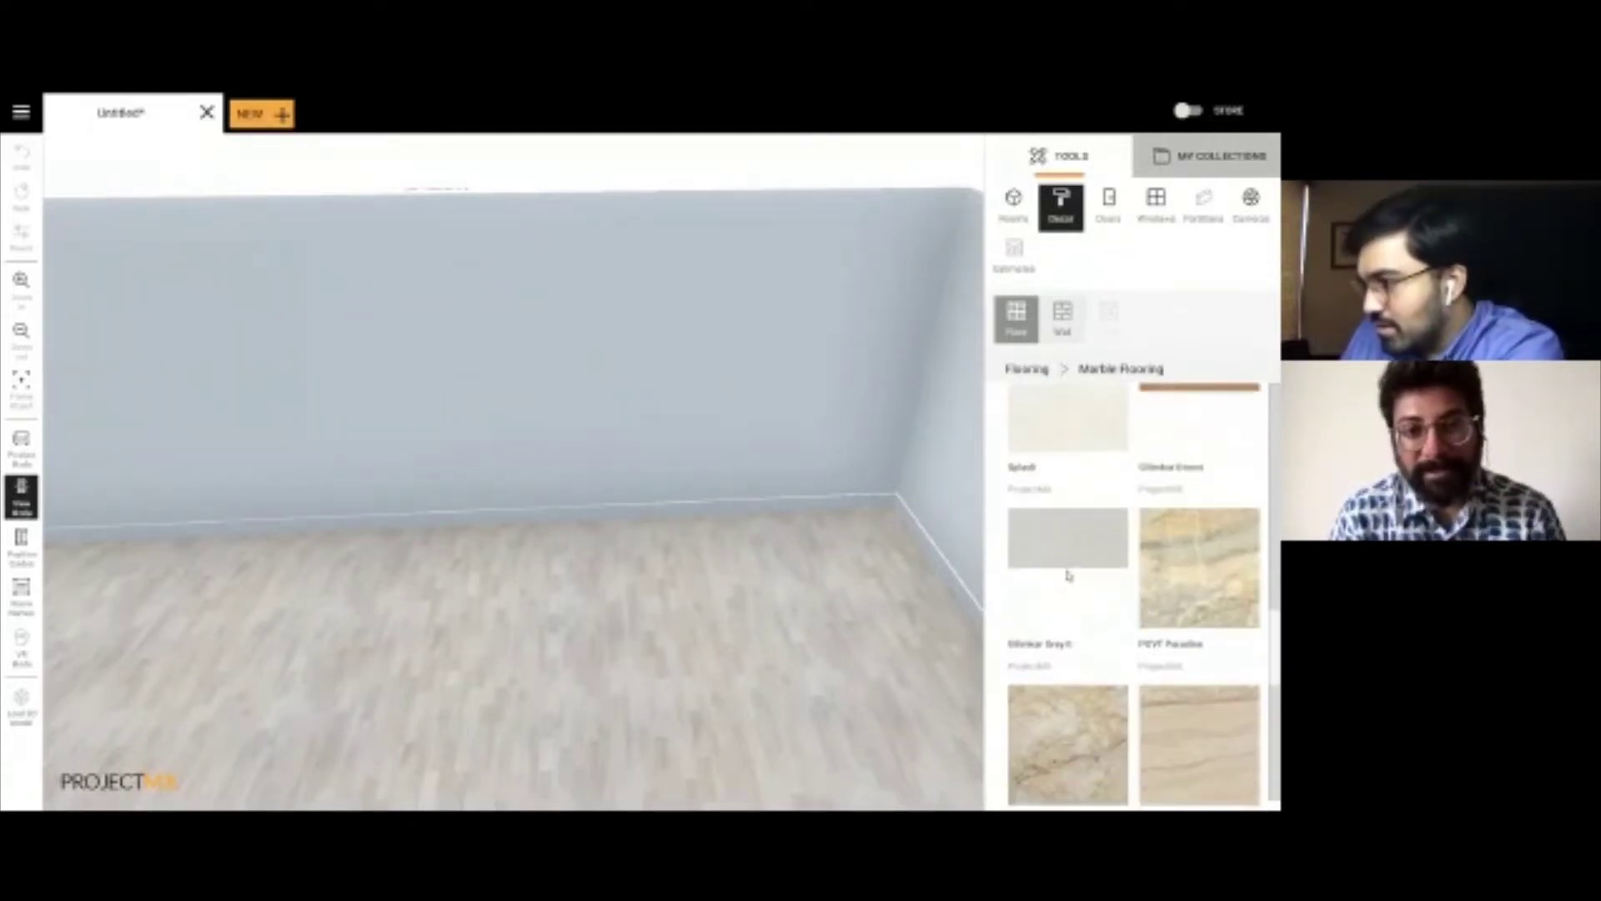
pyautogui.moveTo(1066, 572); pyautogui.dragTo(627, 644)
pyautogui.moveTo(694, 586)
pyautogui.mouseDown()
pyautogui.moveTo(713, 611)
pyautogui.moveTo(700, 616)
pyautogui.mouseUp()
pyautogui.moveTo(960, 275)
pyautogui.mouseDown()
pyautogui.moveTo(835, 354)
pyautogui.moveTo(915, 336)
pyautogui.moveTo(977, 282)
pyautogui.mouseUp()
# Step: Apply the dark grey paper from the Textured wallpapers to one of the room's side walls
pyautogui.click(1061, 204)
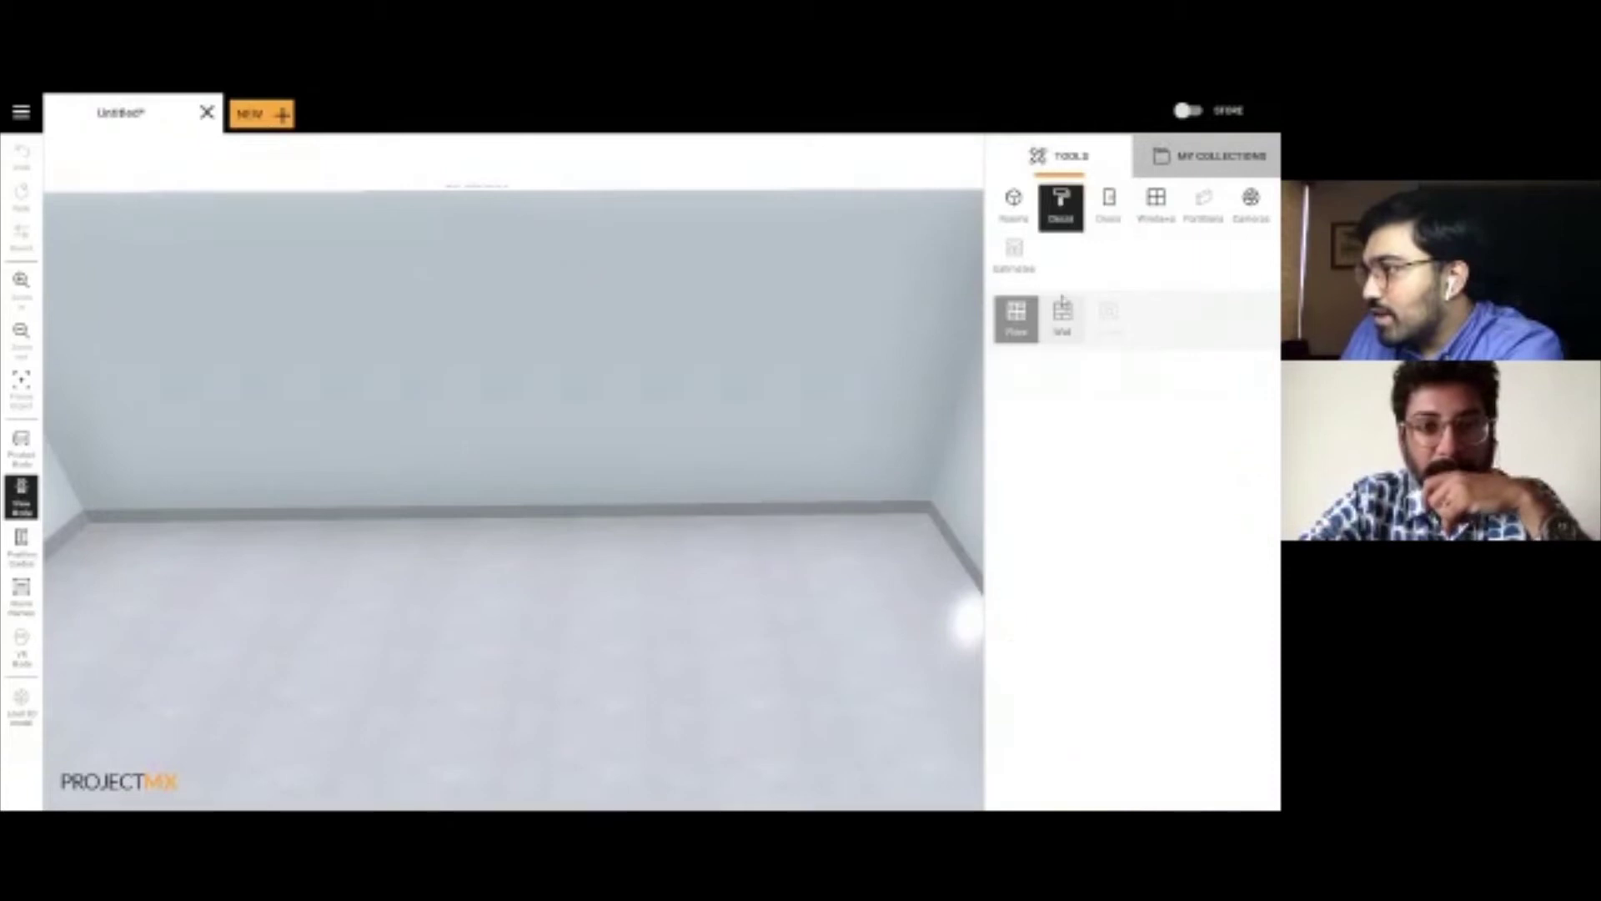
pyautogui.click(1062, 317)
pyautogui.click(1065, 420)
pyautogui.click(1066, 590)
pyautogui.scroll(-1, 1034, 604)
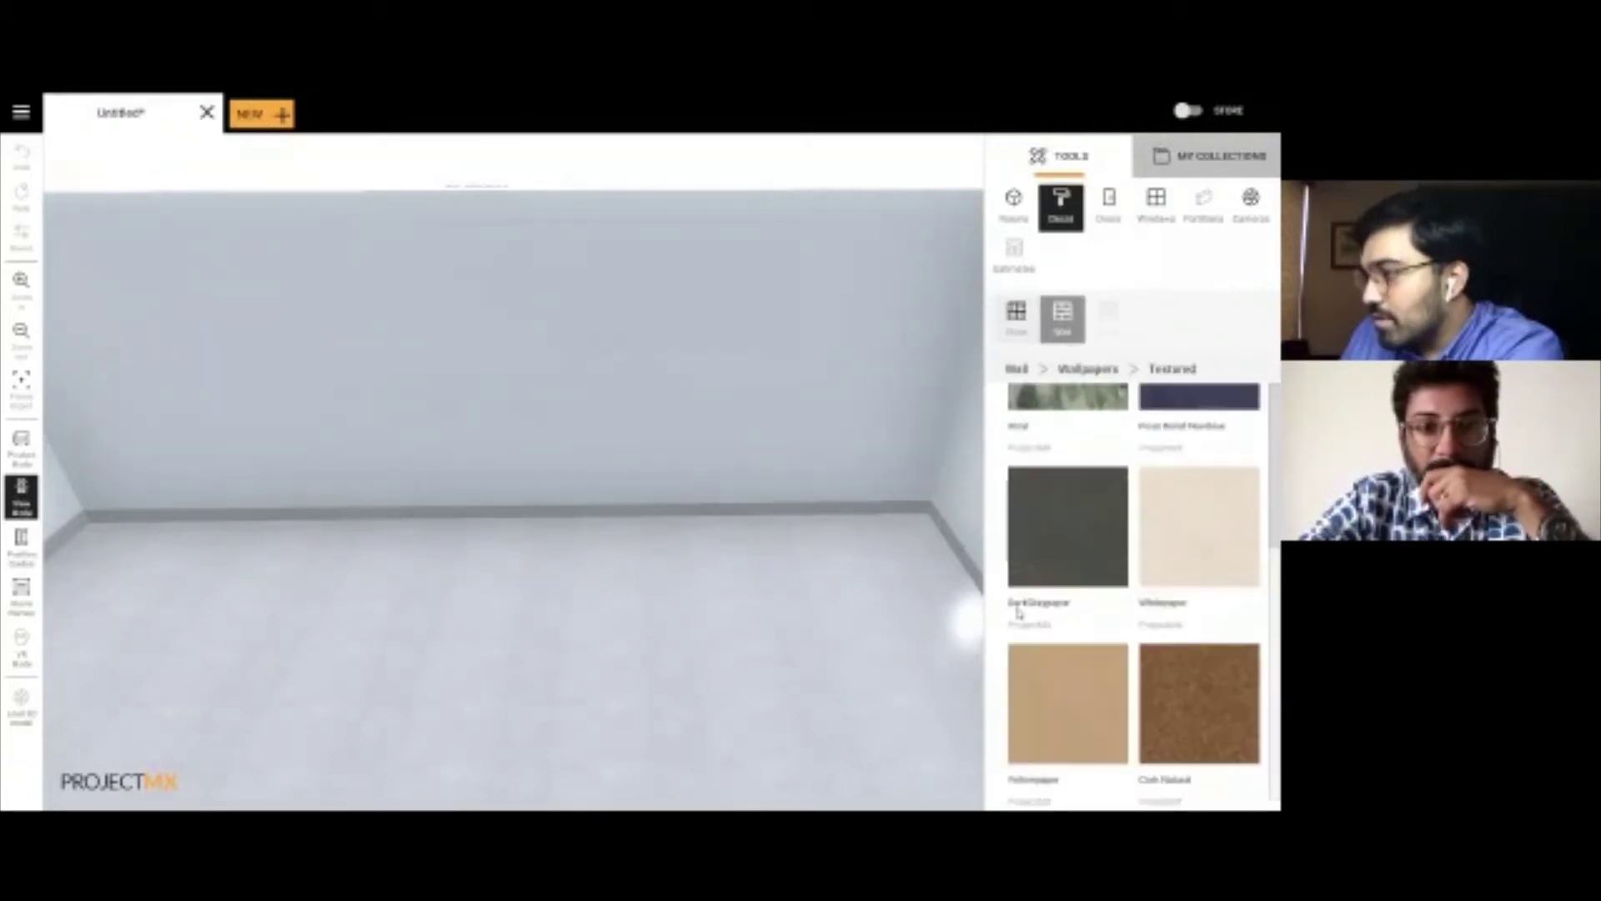
pyautogui.moveTo(726, 472); pyautogui.dragTo(821, 467)
pyautogui.moveTo(1067, 531); pyautogui.dragTo(692, 388)
pyautogui.moveTo(790, 468); pyautogui.dragTo(618, 443)
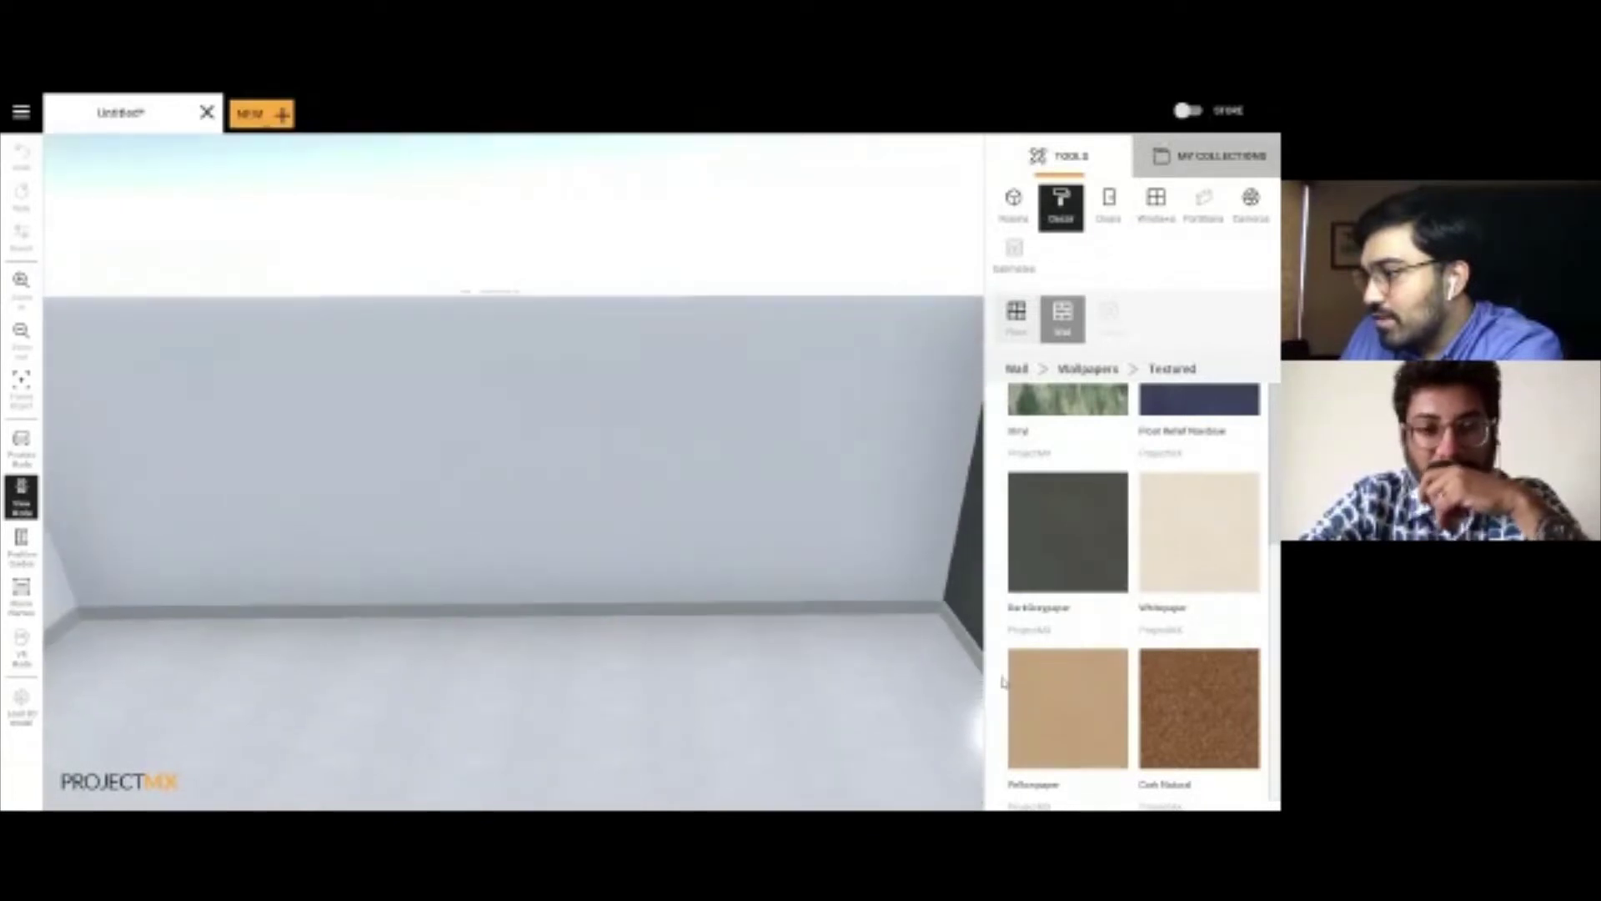
# Step: Try the Yellowpaper textured wallpaper on the back wall and the side wall opposite the dark grey one
pyautogui.moveTo(1068, 707); pyautogui.dragTo(742, 674)
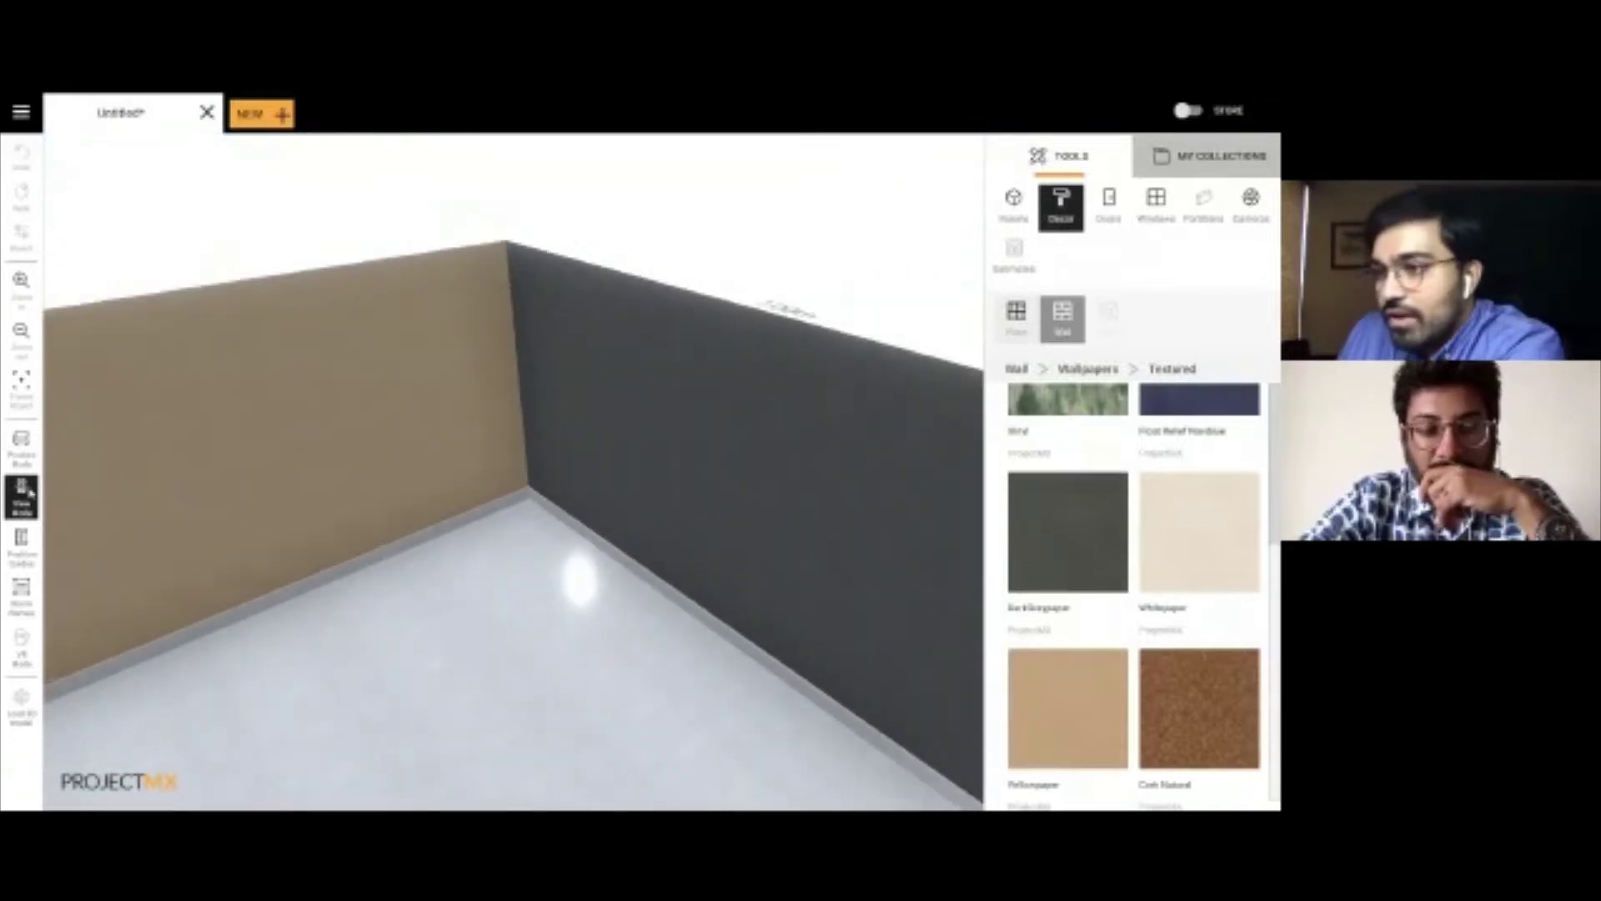
pyautogui.click(23, 495)
pyautogui.click(22, 494)
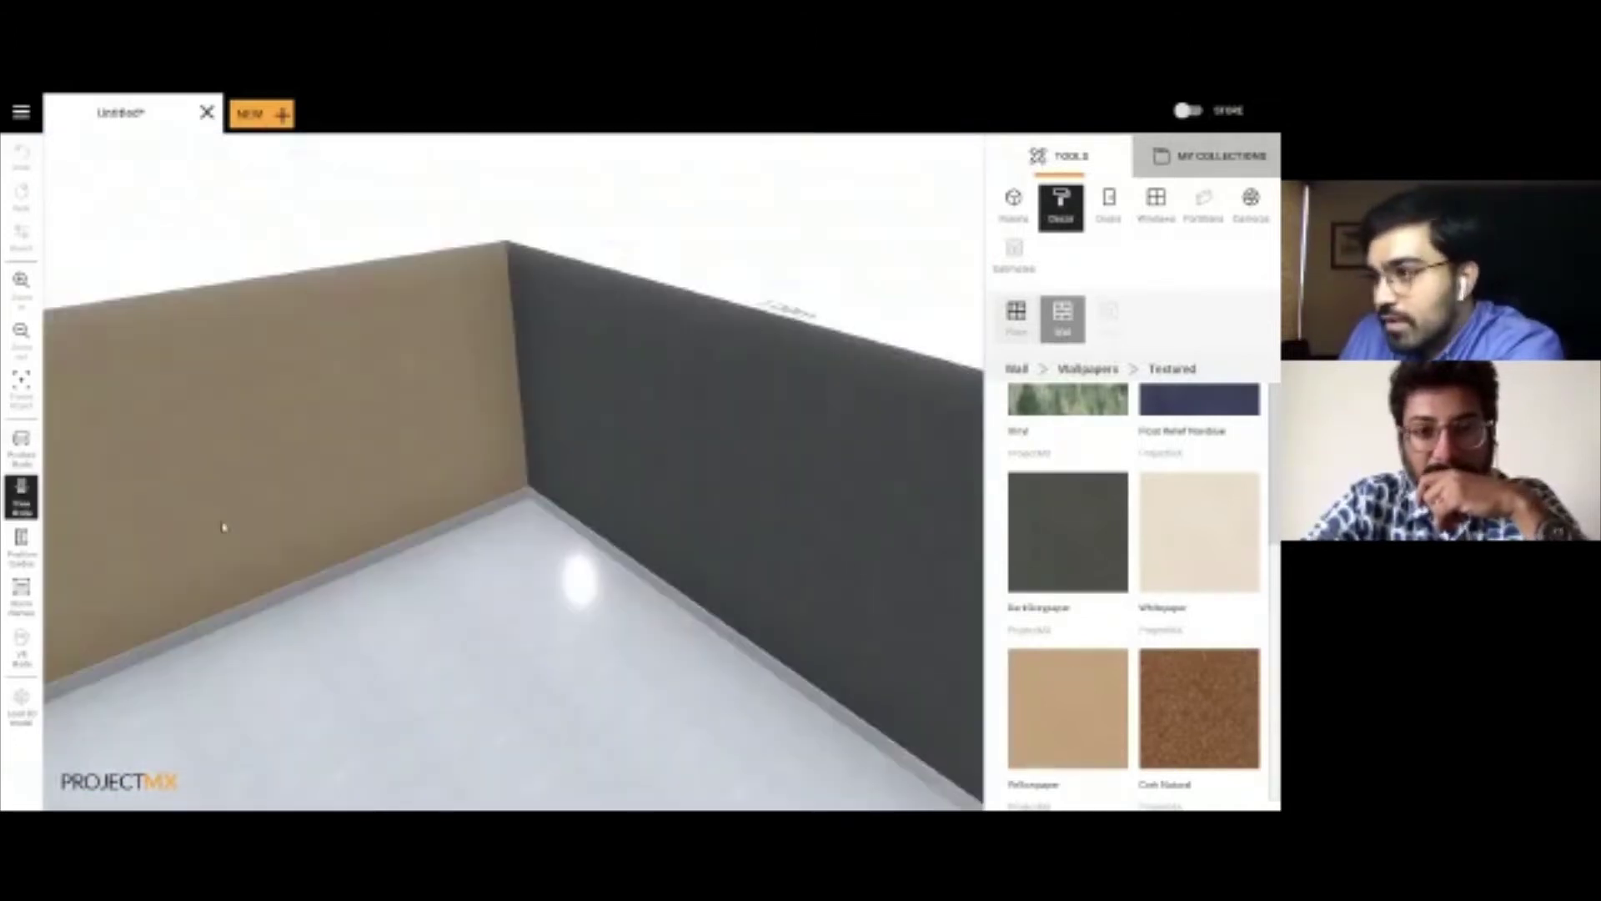
pyautogui.moveTo(501, 534); pyautogui.dragTo(727, 586)
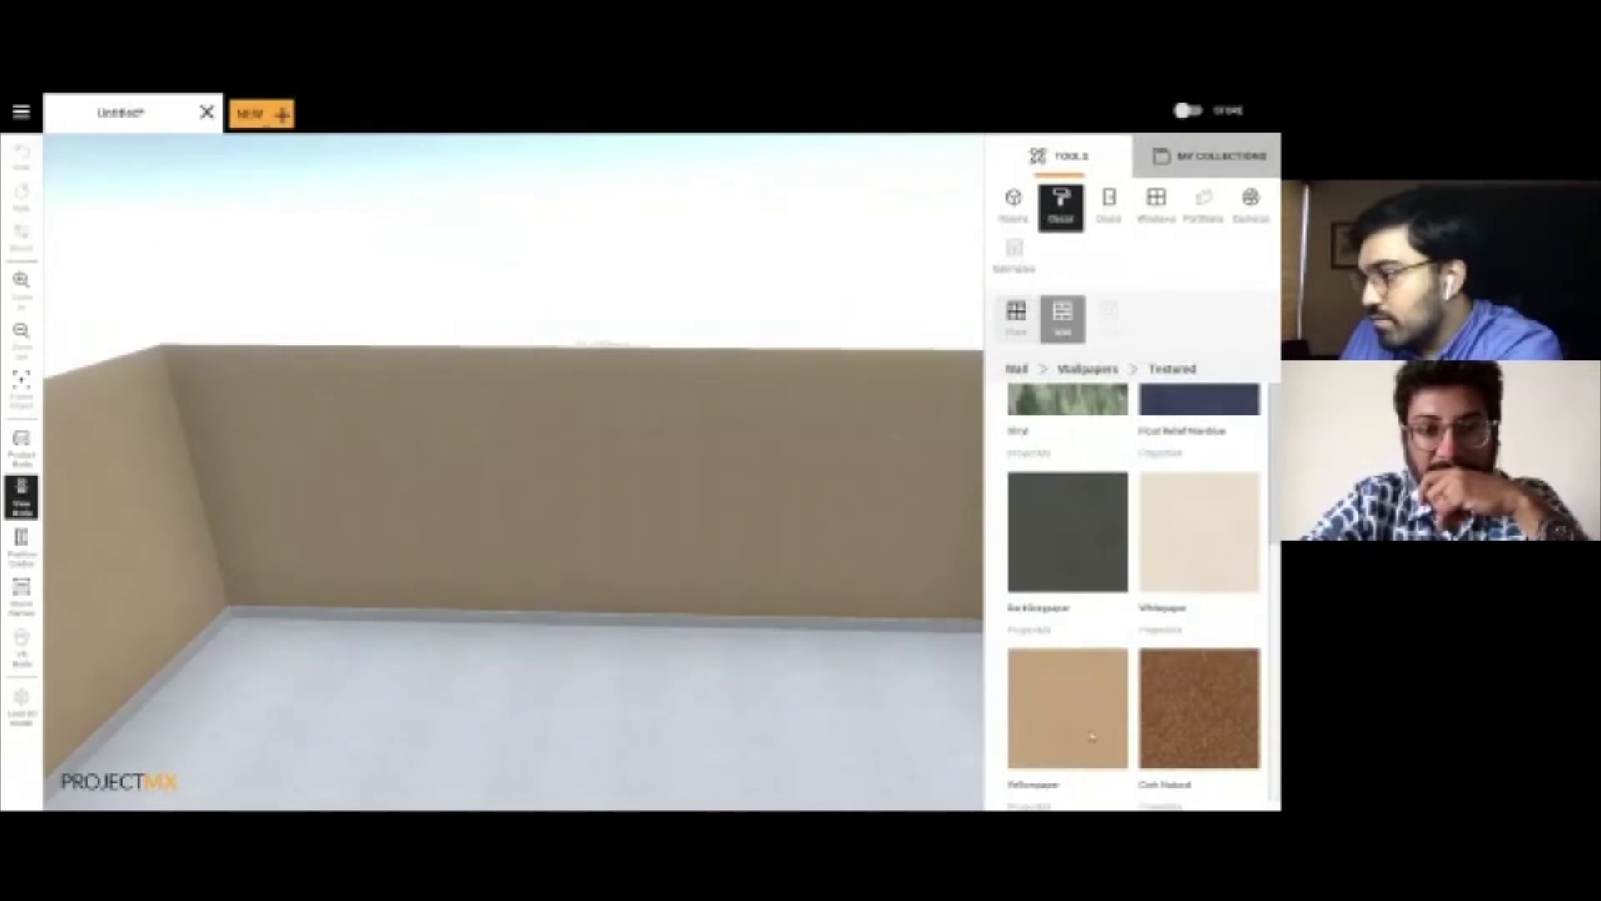
# Step: Apply the Whitepaper textured wallpaper to the two tan walls
pyautogui.moveTo(1172, 539); pyautogui.dragTo(633, 428)
pyautogui.moveTo(1242, 548); pyautogui.dragTo(133, 534)
pyautogui.moveTo(750, 517); pyautogui.dragTo(548, 508)
# Step: Browse the Russet Studio collection and sort its products by category with Arm Chairs first
pyautogui.click(1211, 156)
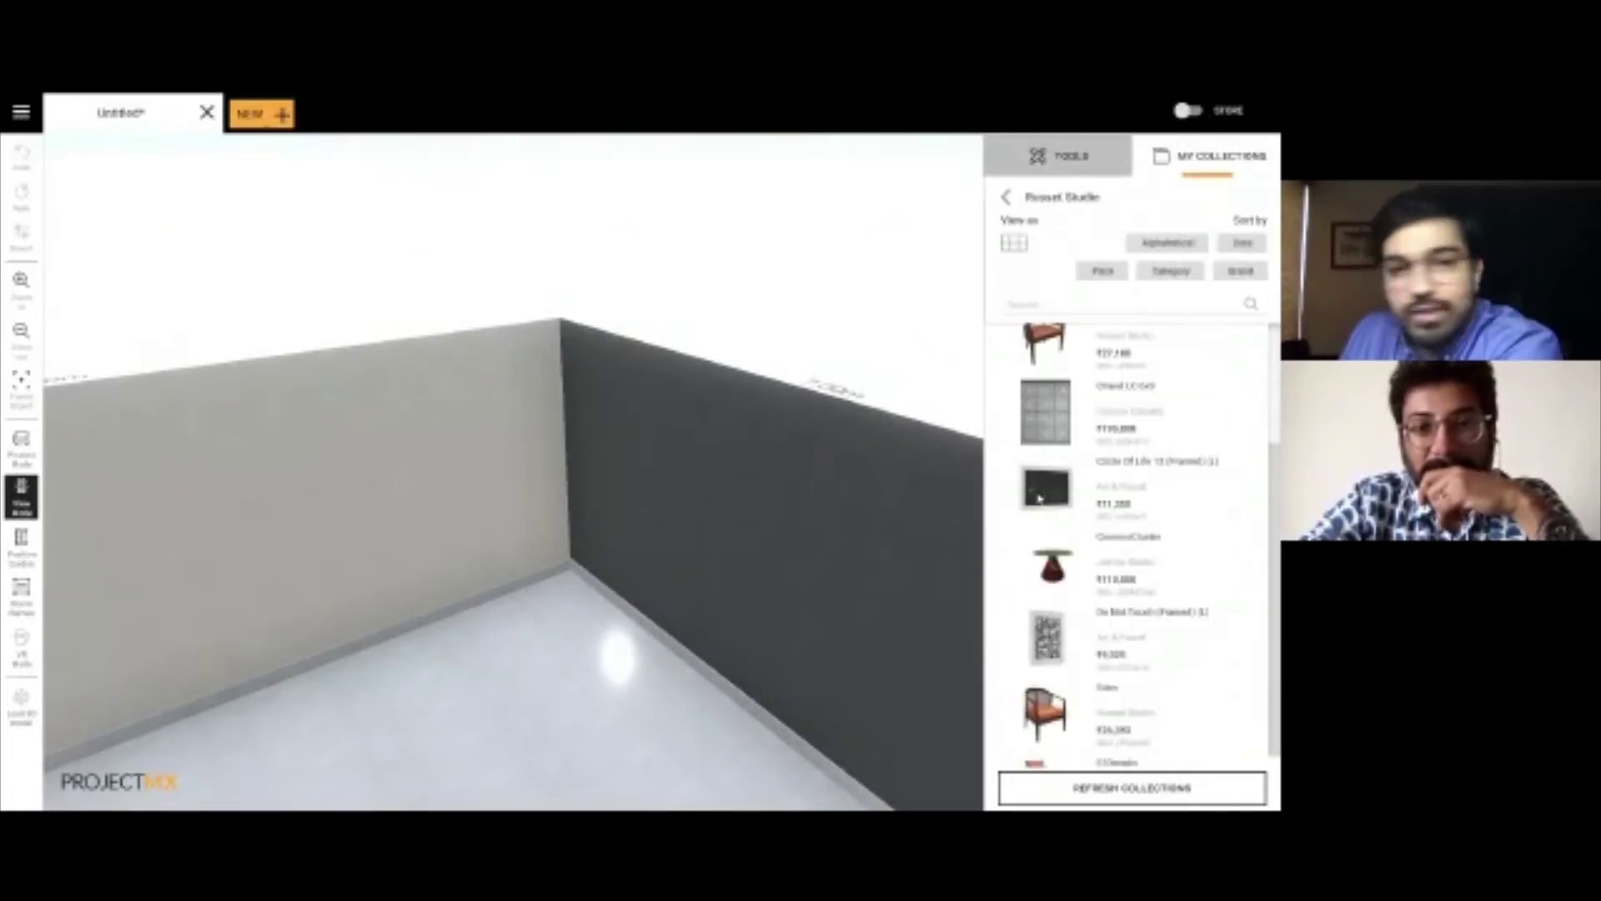
pyautogui.scroll(-2, 1126, 459)
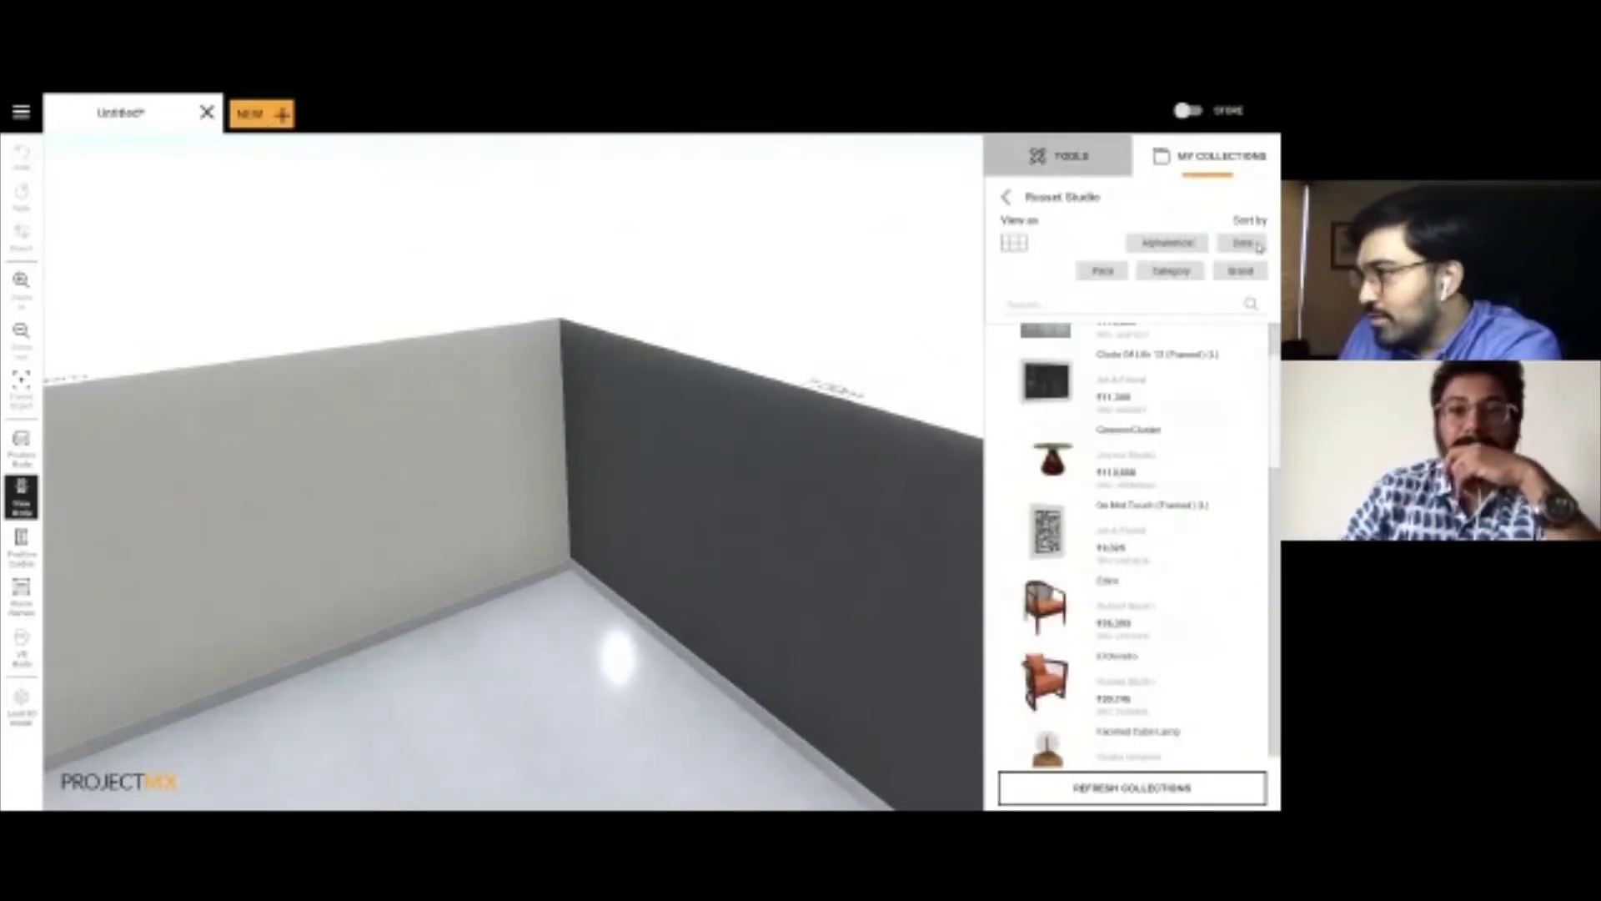
pyautogui.click(1170, 270)
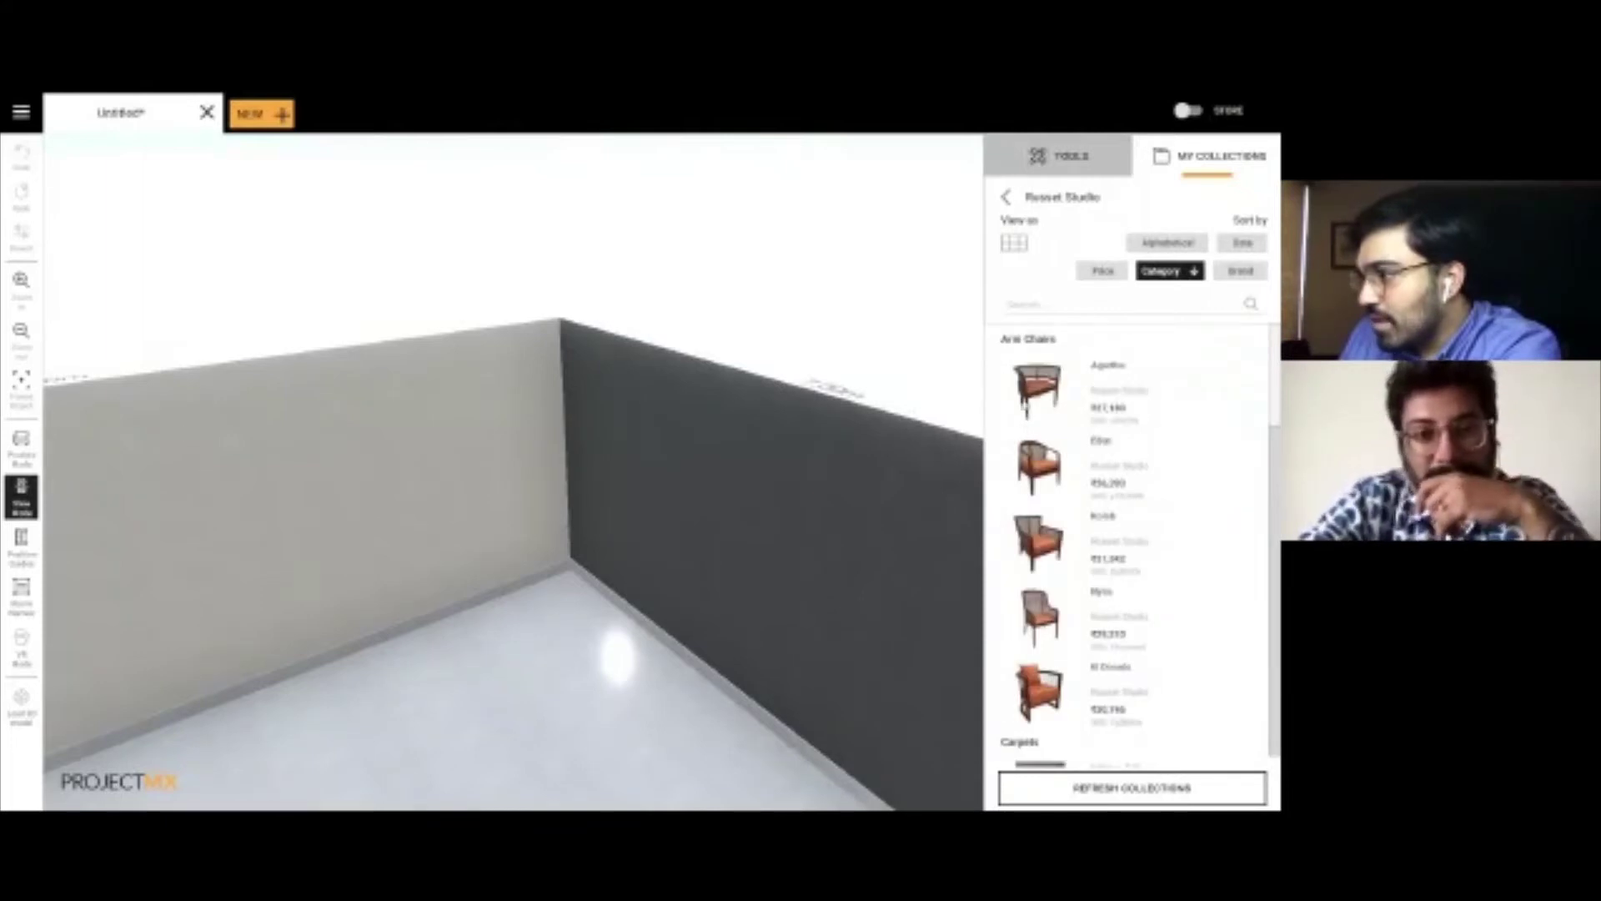
pyautogui.moveTo(697, 448); pyautogui.dragTo(523, 481)
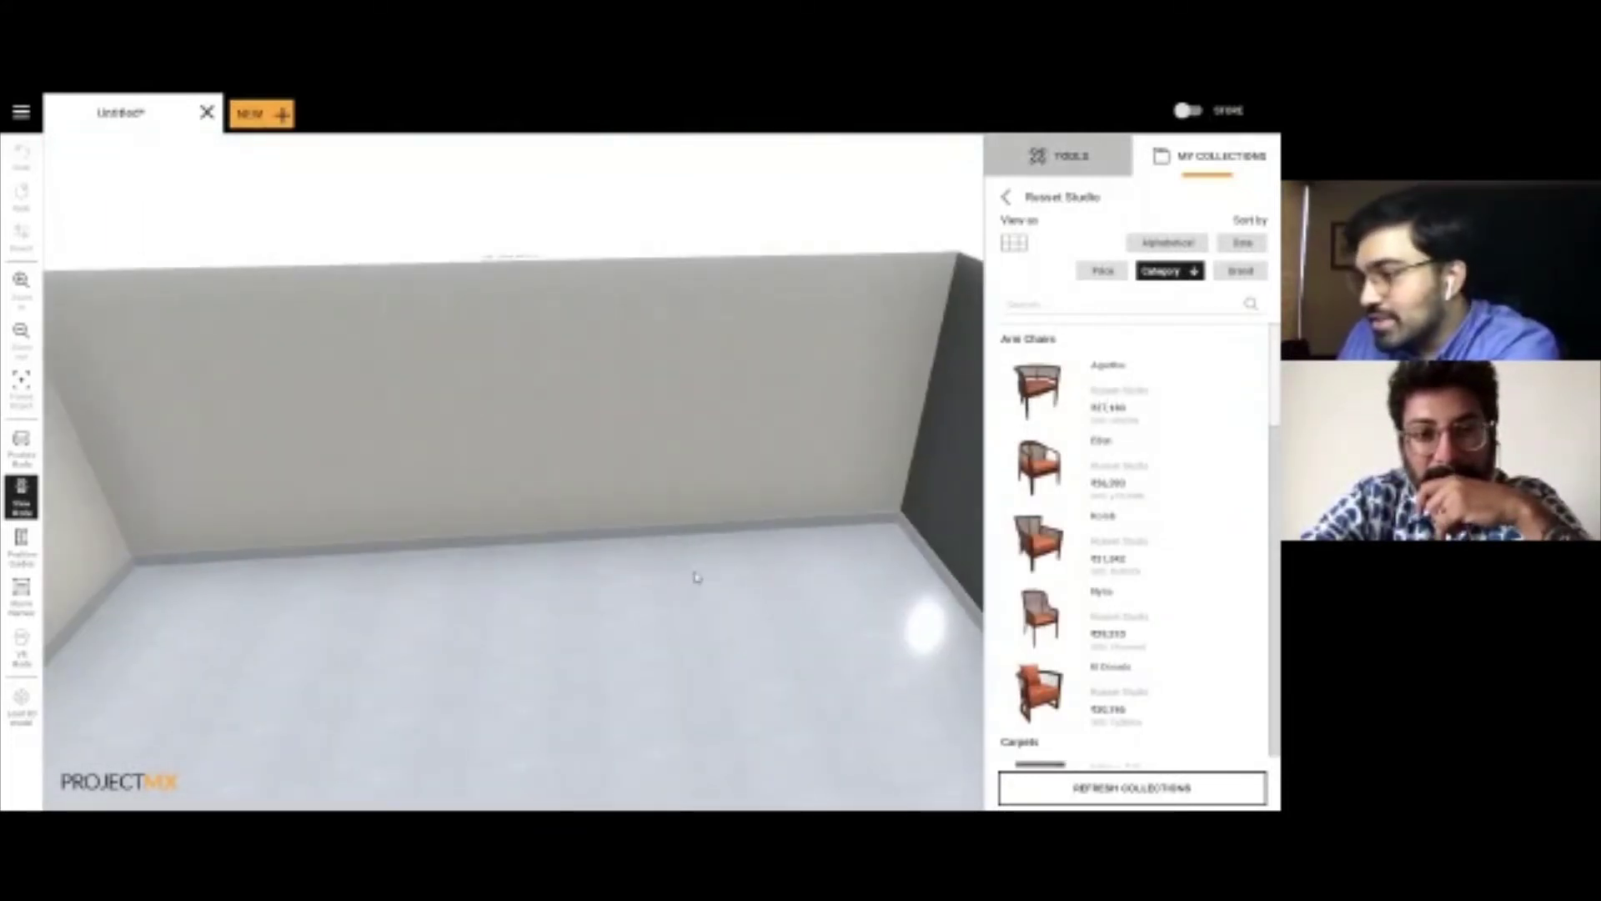
pyautogui.moveTo(695, 574); pyautogui.dragTo(745, 556)
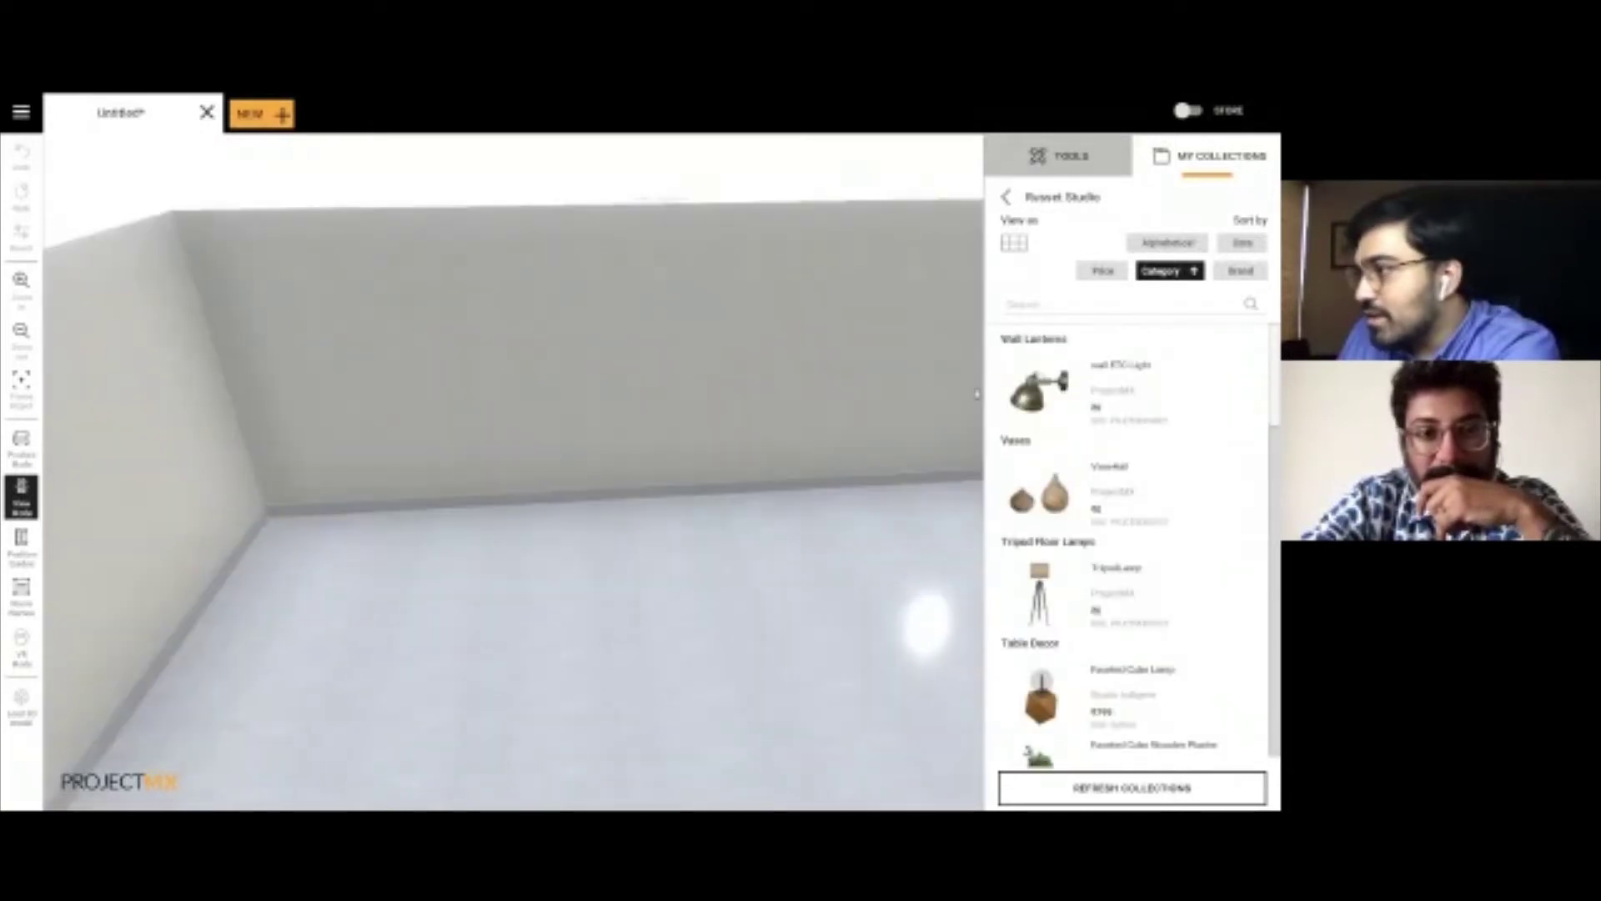
pyautogui.scroll(-1, 1172, 328)
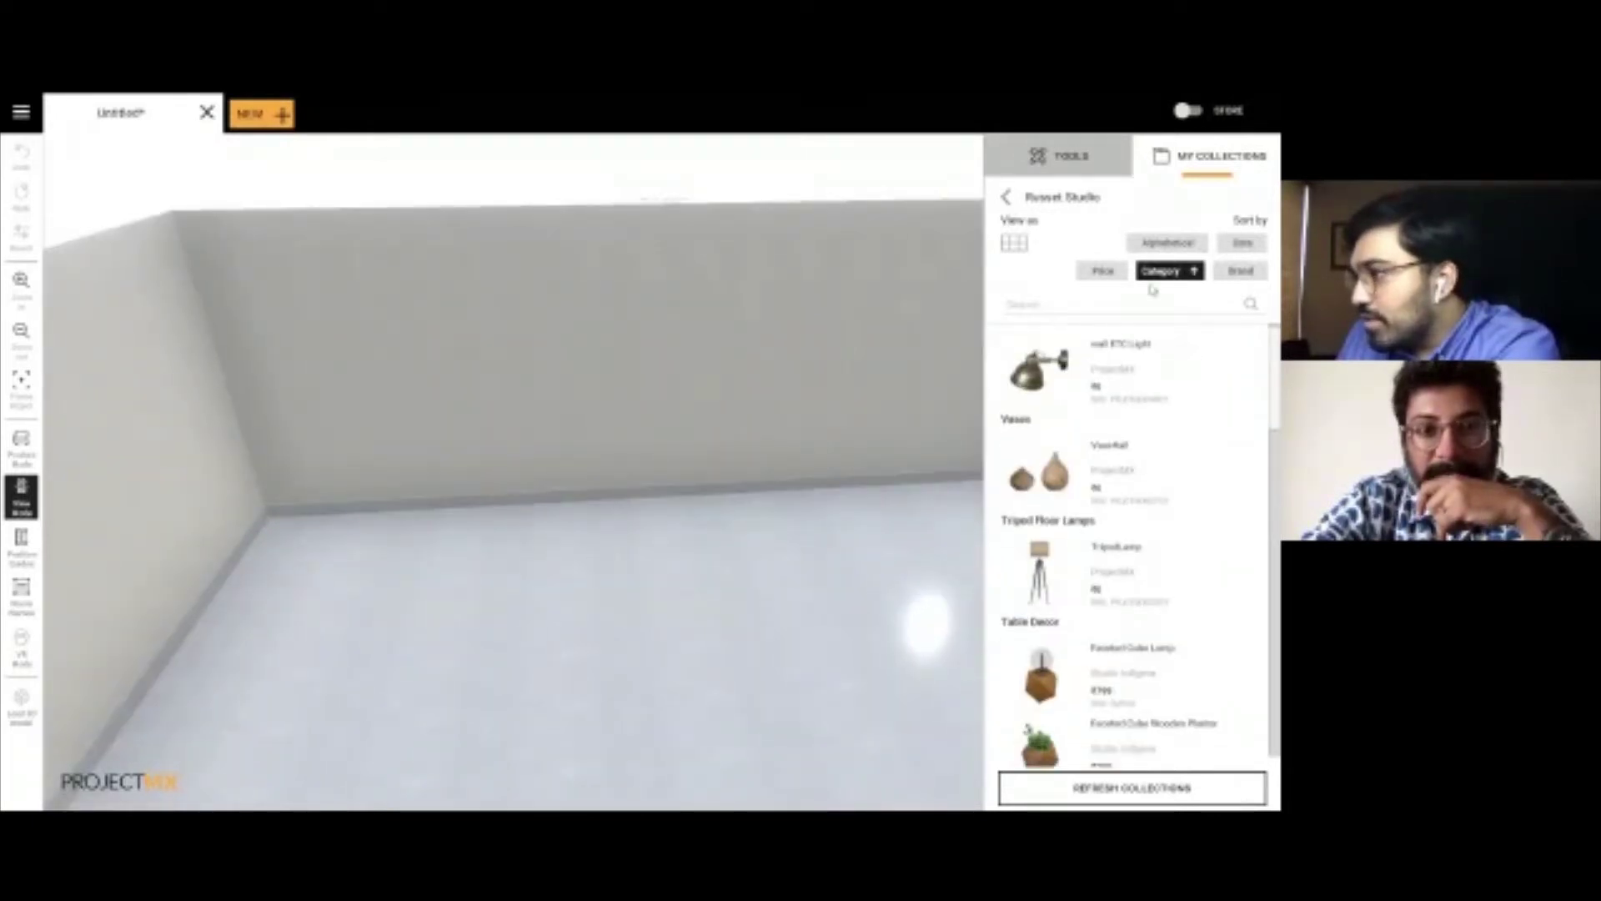
pyautogui.click(1159, 272)
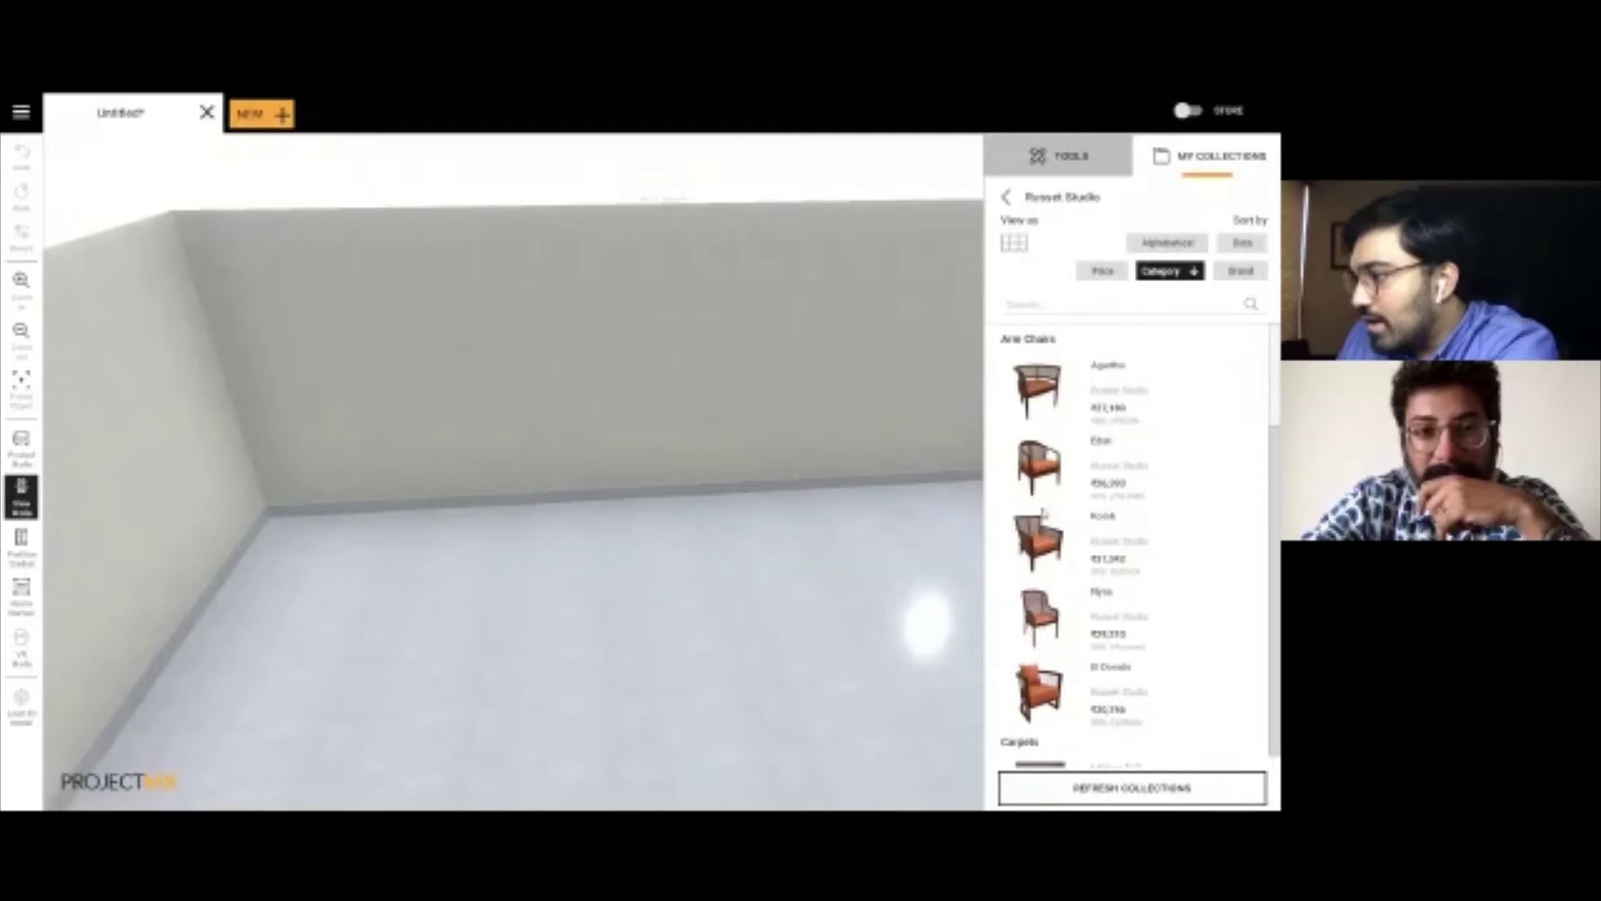
# Step: Place four armchairs, including Agatha, Eden and El Dorado, on the floor near the dark grey wall
pyautogui.moveTo(863, 596); pyautogui.dragTo(411, 531)
pyautogui.moveTo(903, 588); pyautogui.dragTo(981, 558)
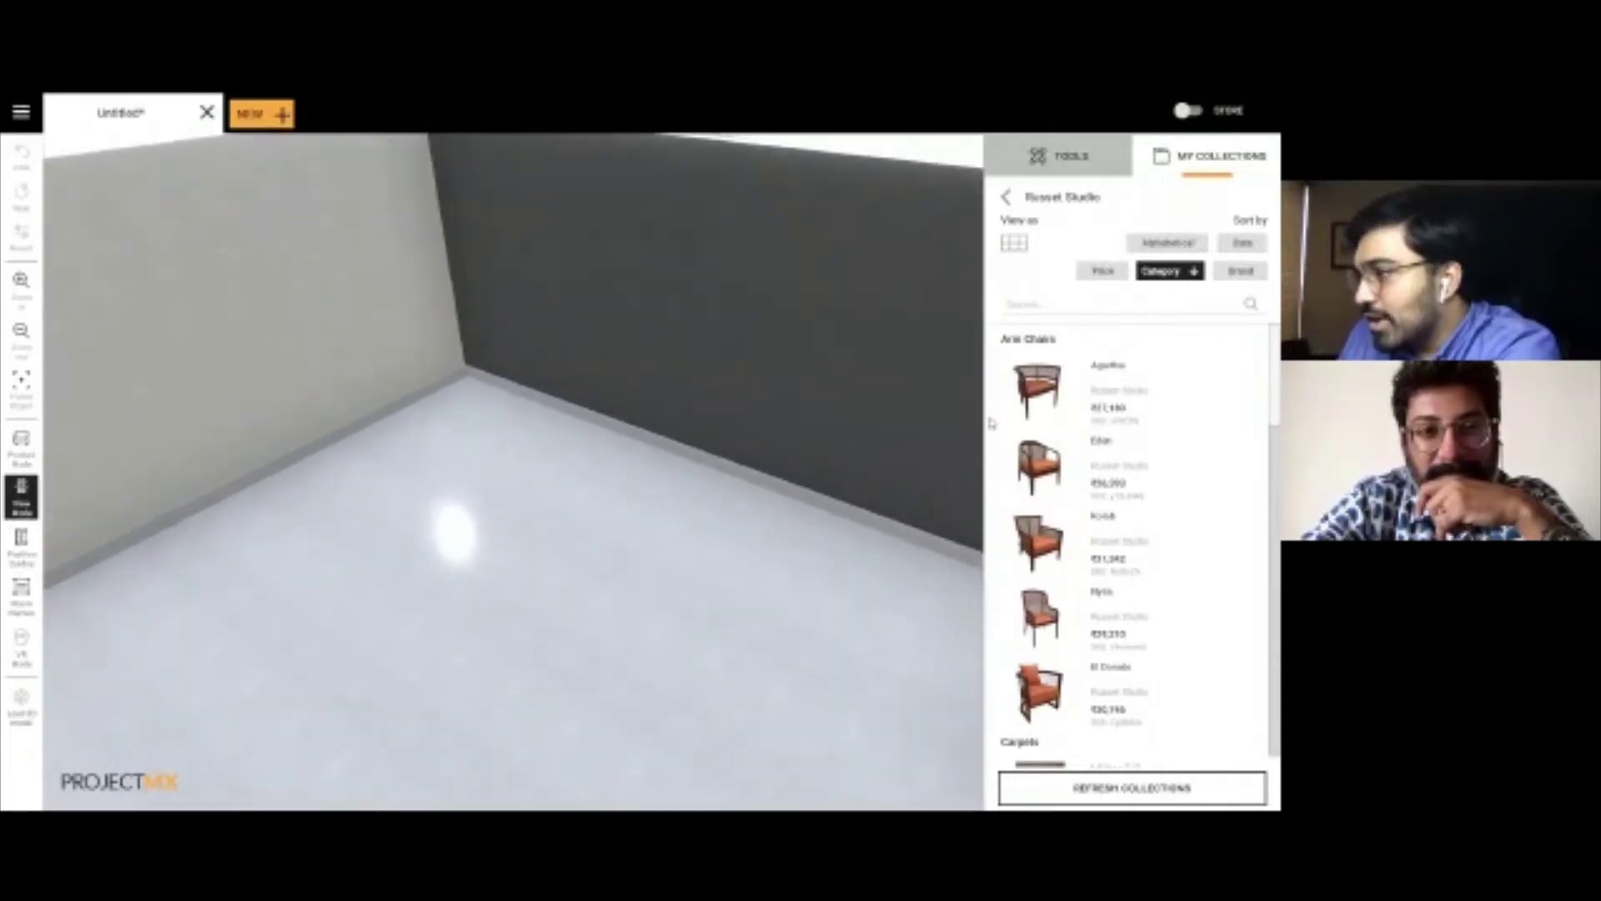
pyautogui.moveTo(676, 485); pyautogui.dragTo(501, 480)
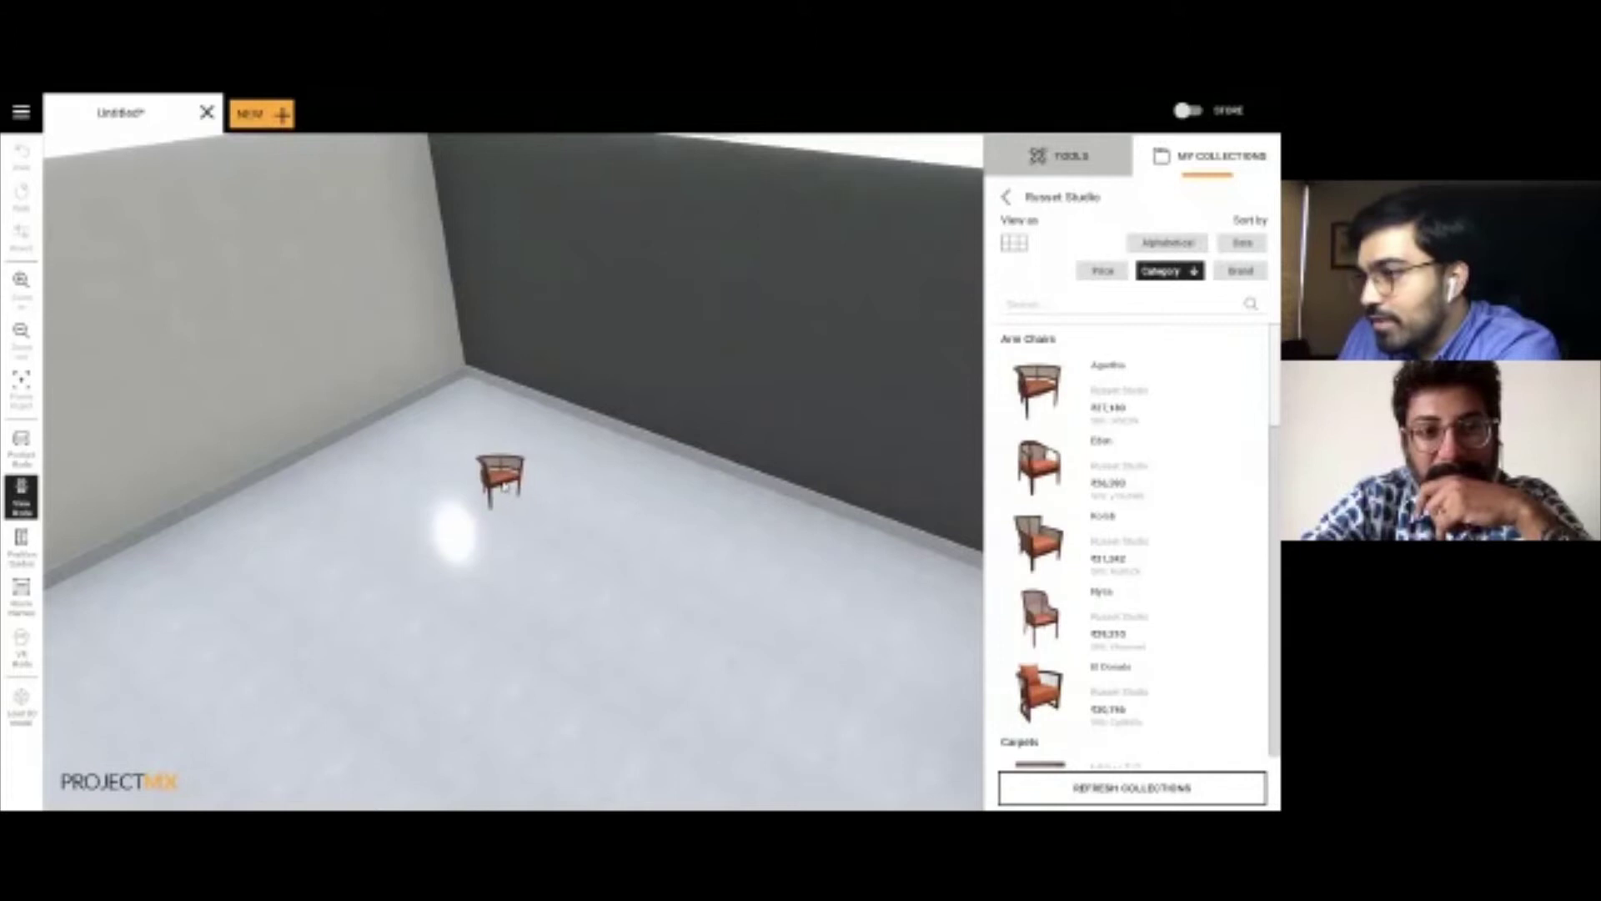
pyautogui.moveTo(891, 495); pyautogui.dragTo(607, 451)
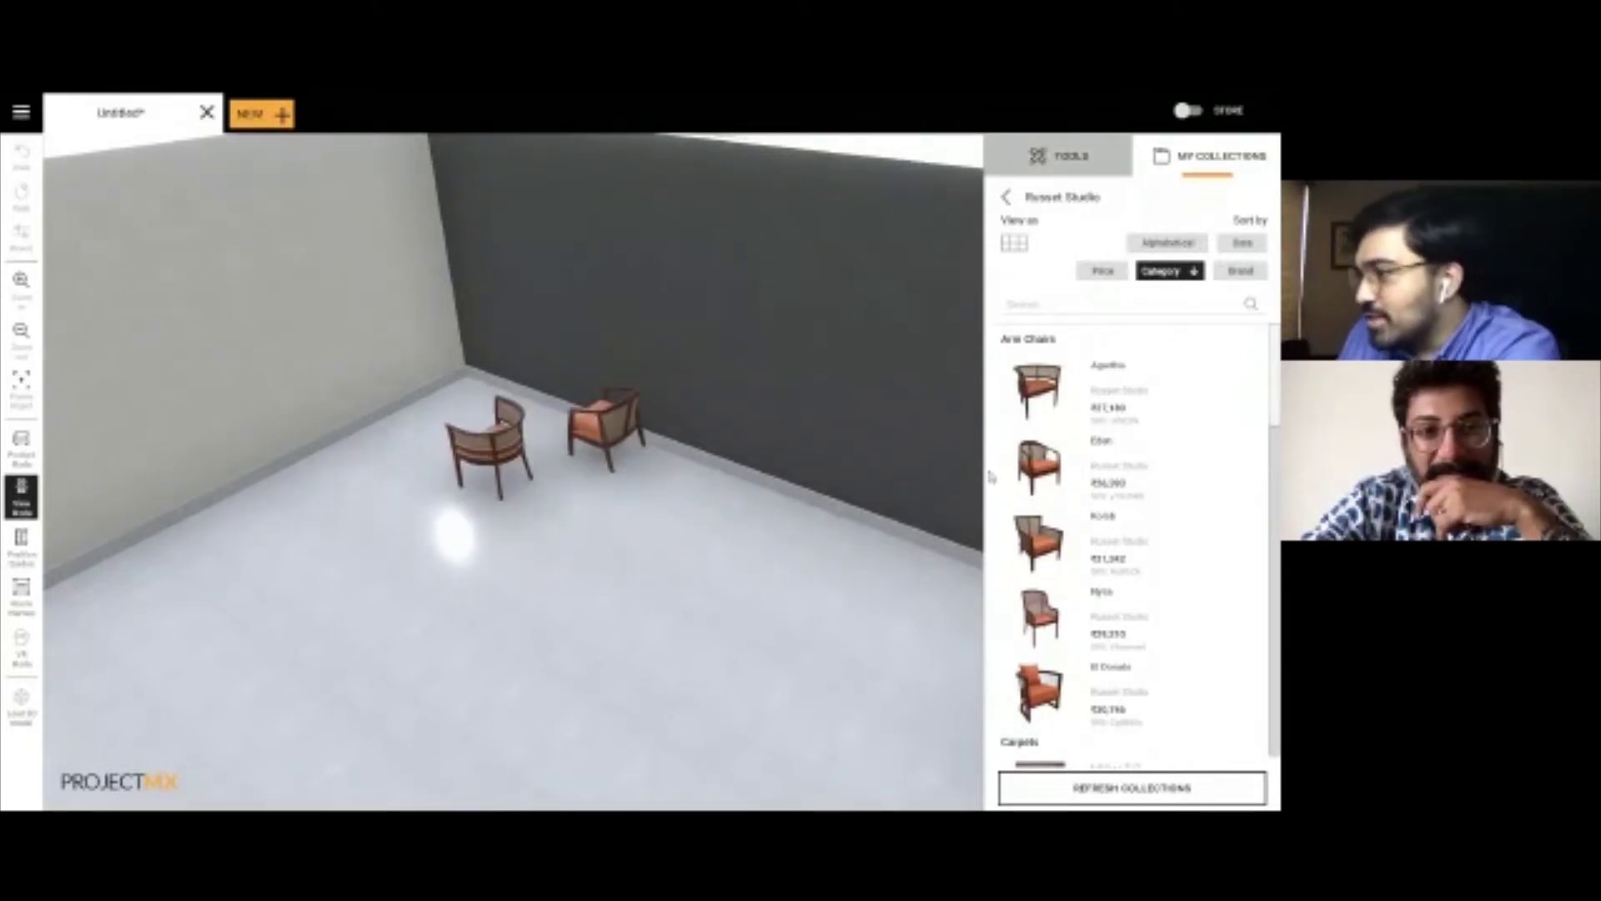
pyautogui.moveTo(1038, 544); pyautogui.dragTo(692, 555)
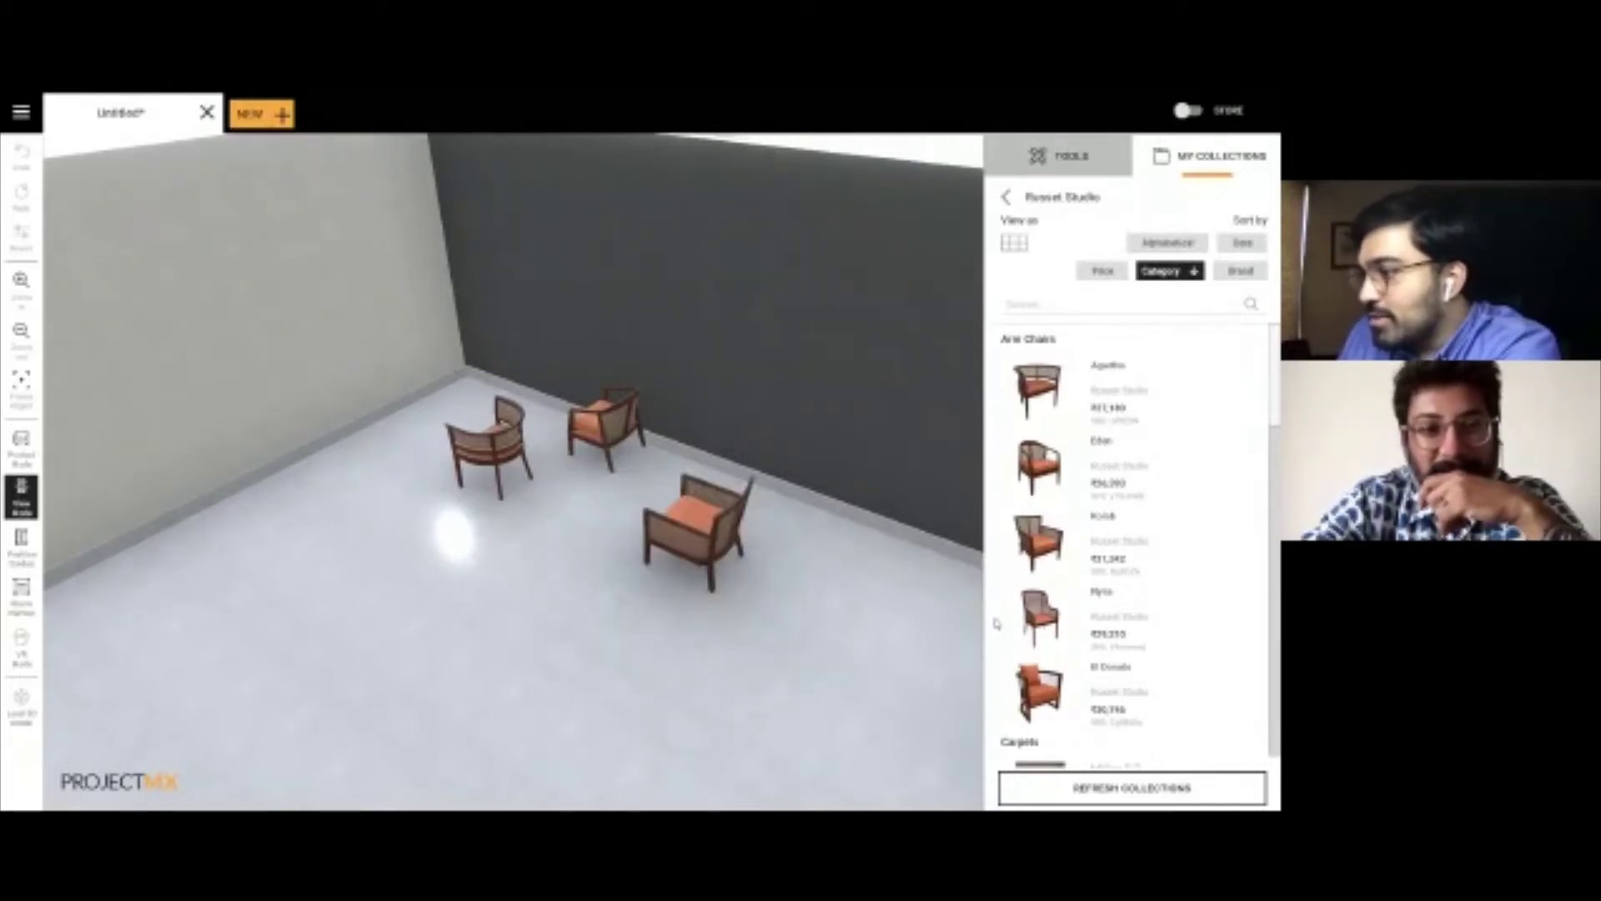
pyautogui.moveTo(1038, 693); pyautogui.dragTo(591, 517)
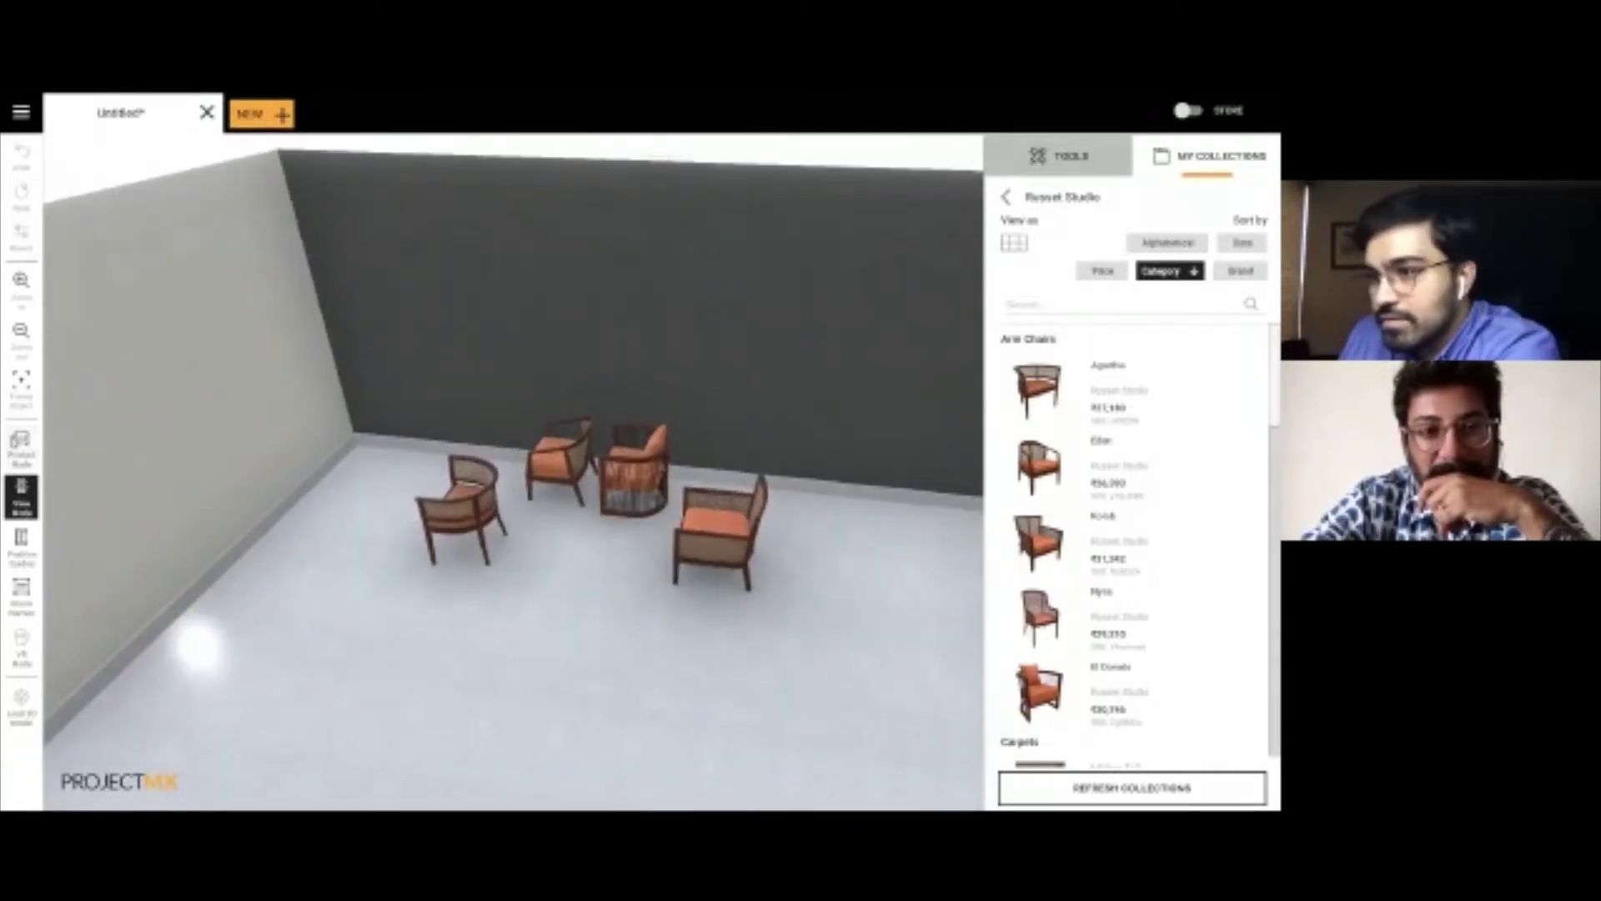
# Step: Rotate the Agatha and Eden armchairs so that their seats face into the room
pyautogui.click(474, 543)
pyautogui.moveTo(441, 551); pyautogui.dragTo(522, 587)
pyautogui.click(588, 501)
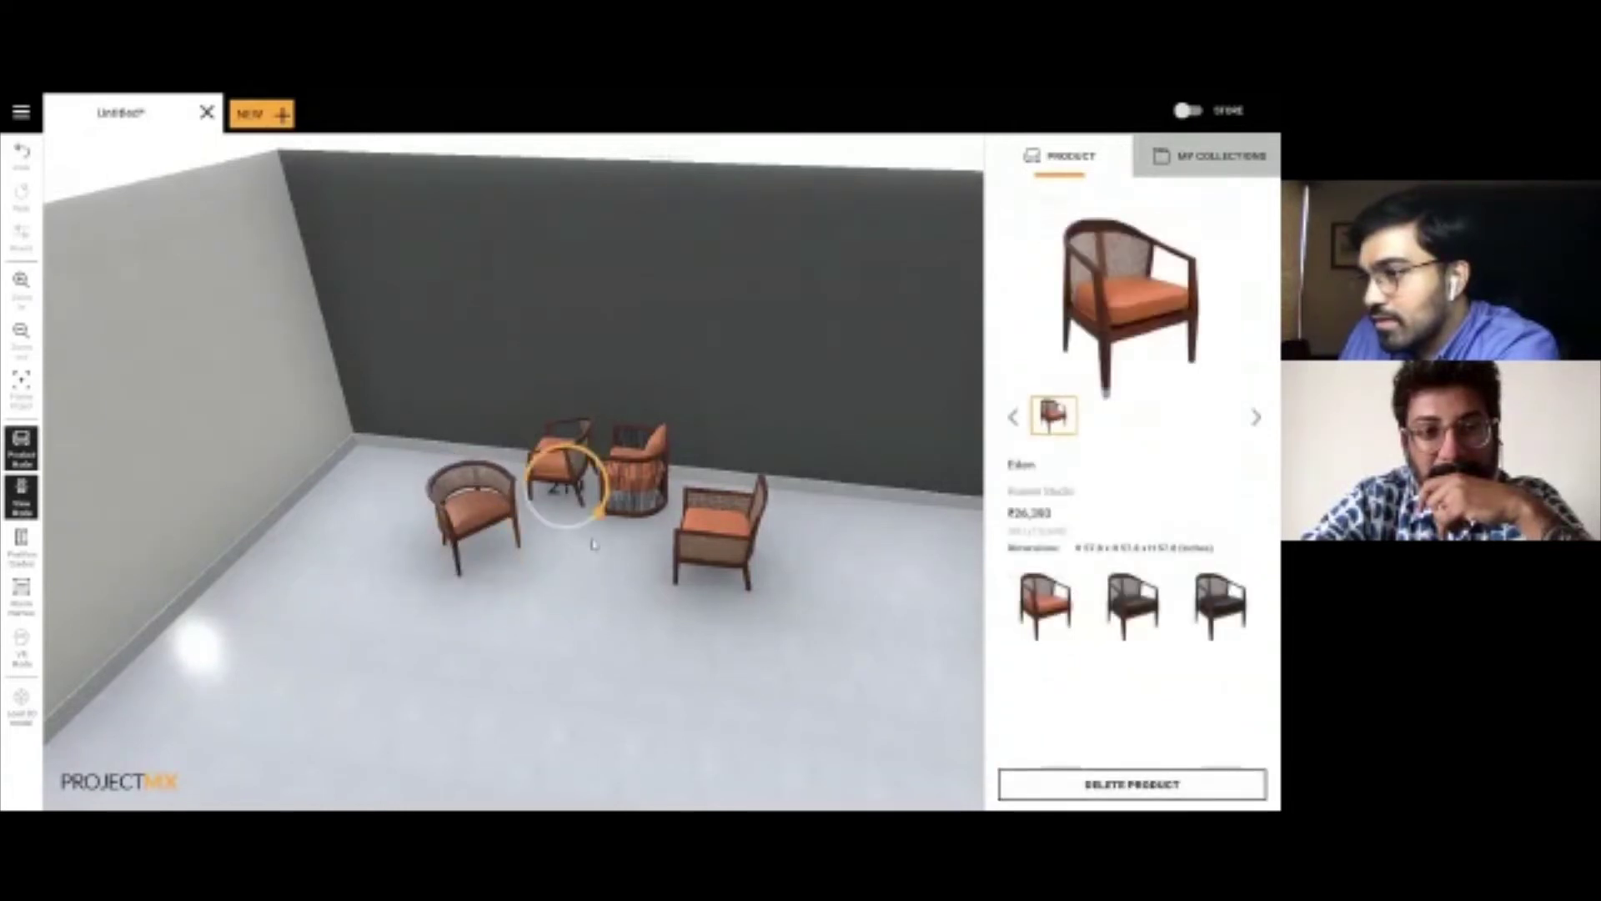
pyautogui.moveTo(591, 504); pyautogui.dragTo(570, 524)
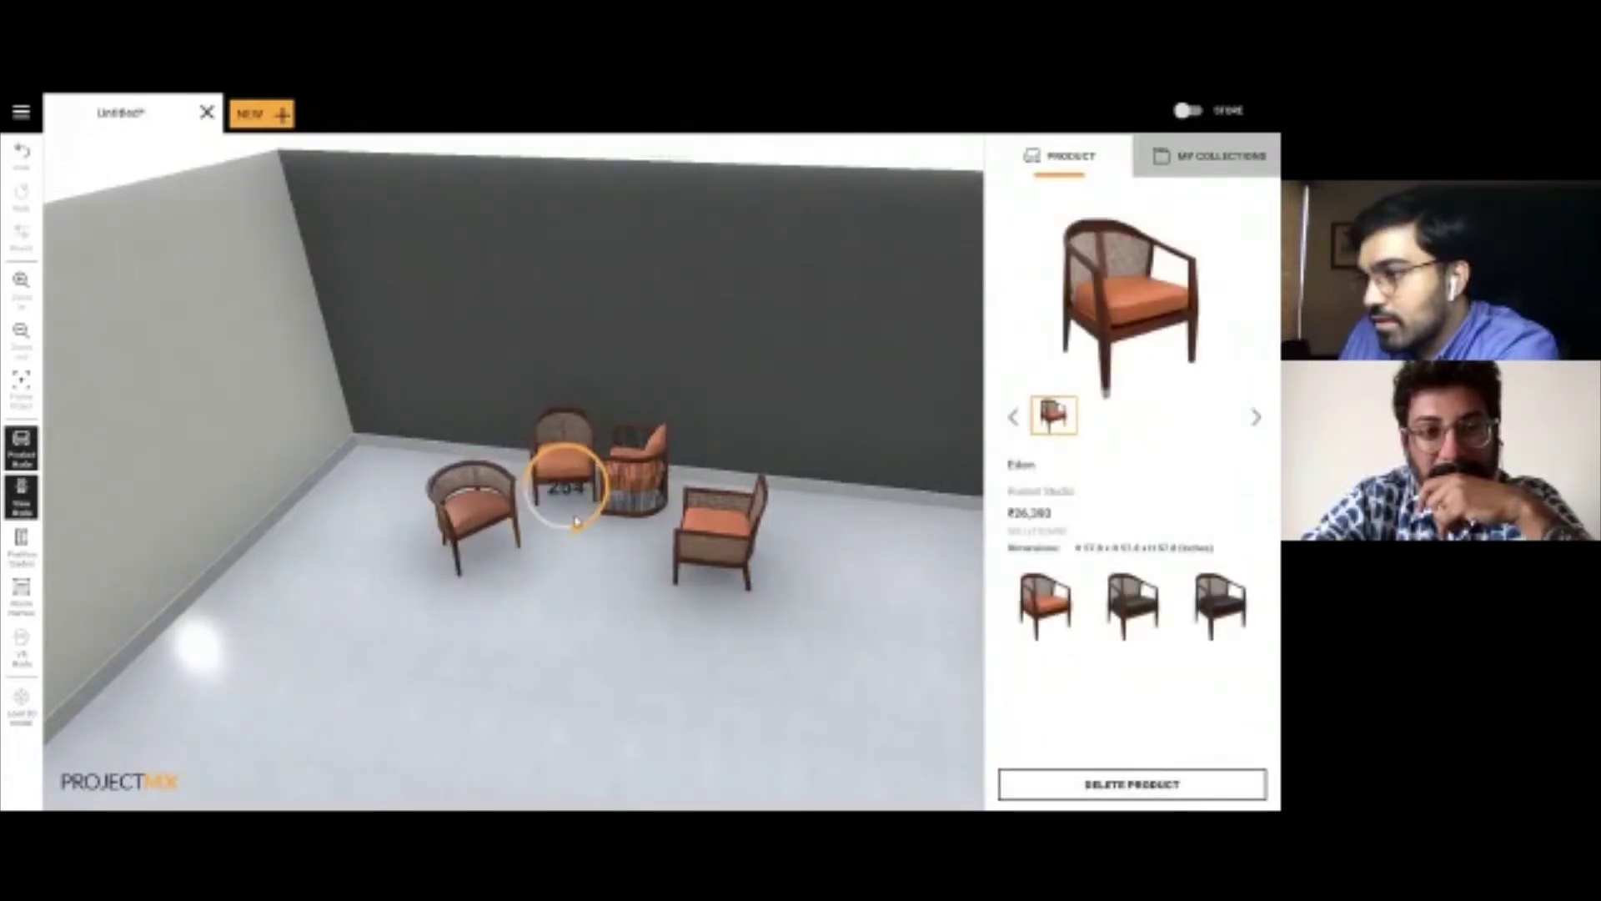
# Step: Rotate the El Dorado armchair so its seat faces into the room and move it away from the Eden armchair
pyautogui.click(636, 498)
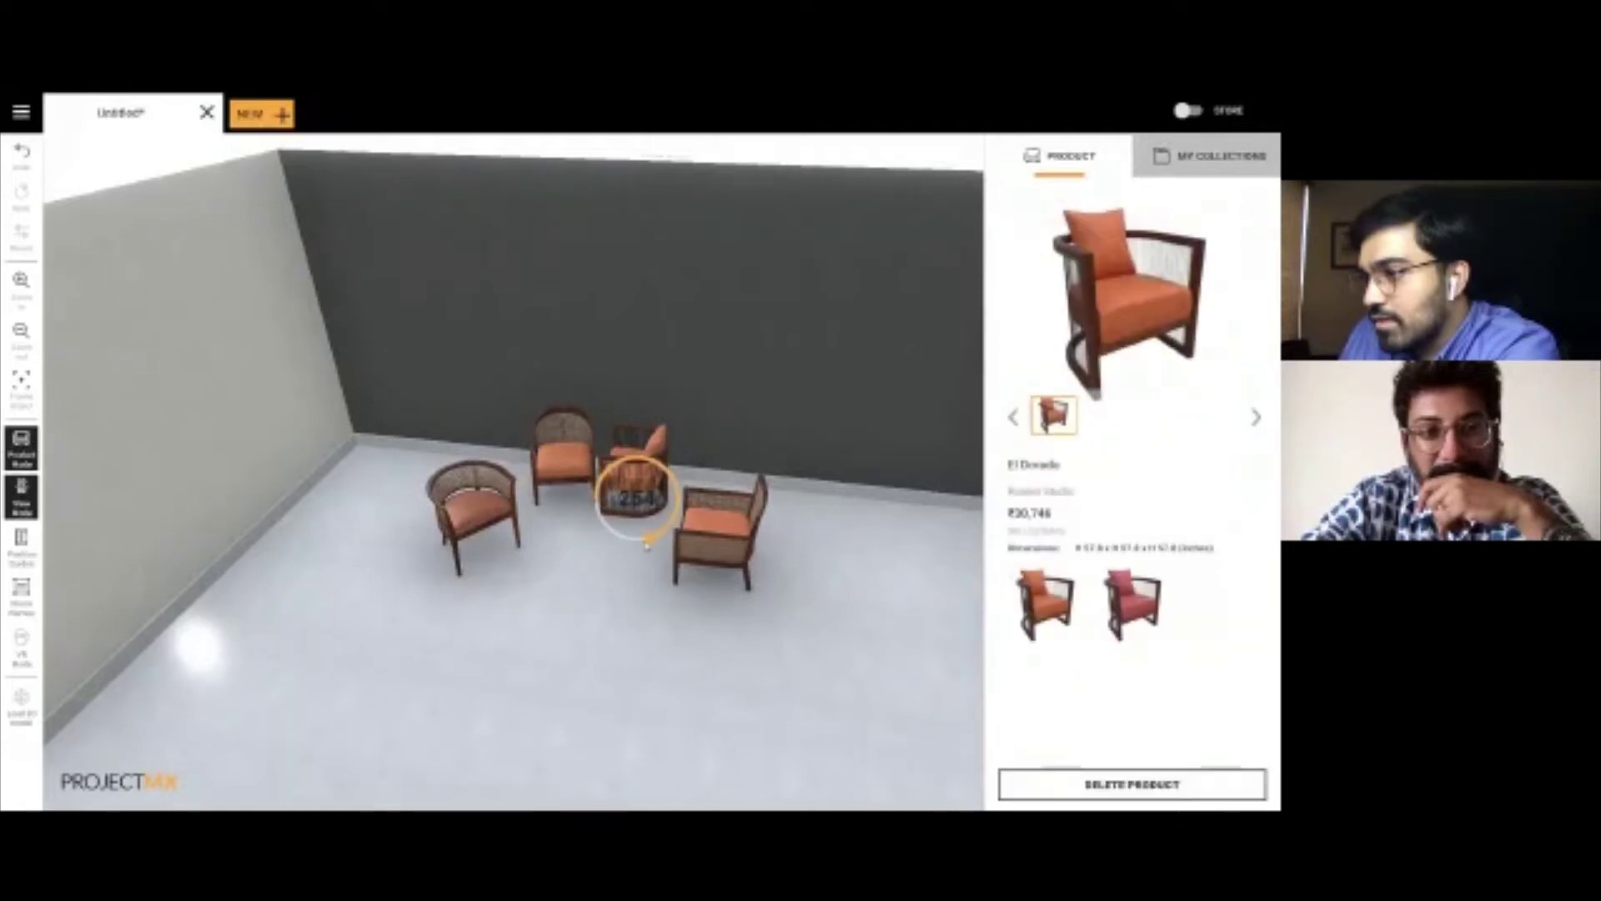
pyautogui.moveTo(661, 544); pyautogui.dragTo(634, 546)
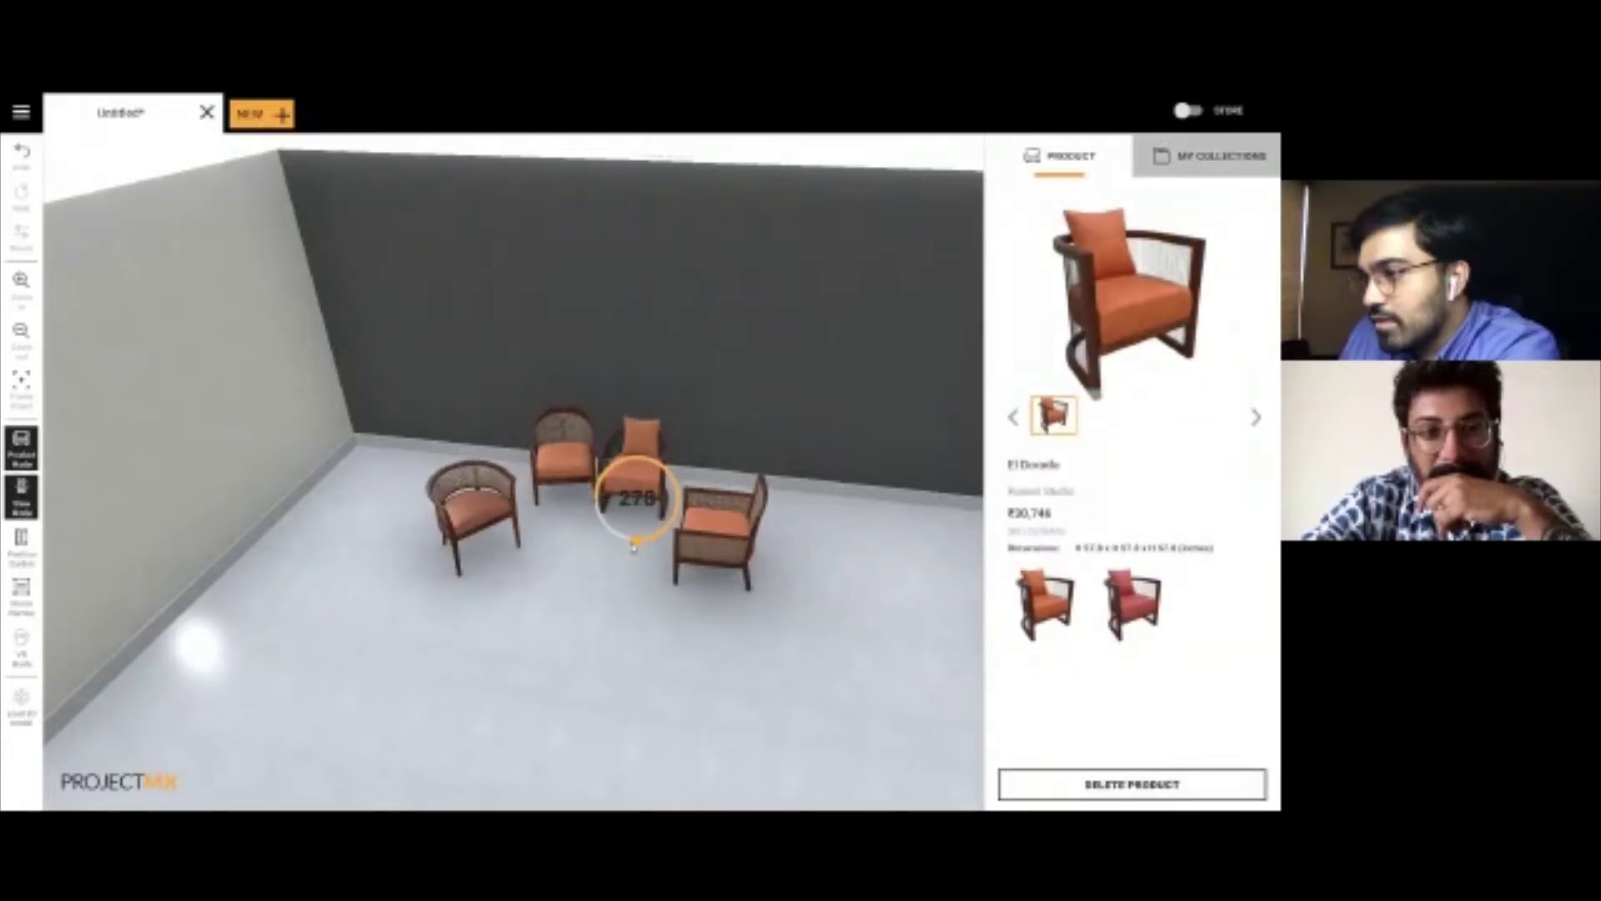
pyautogui.click(596, 589)
pyautogui.moveTo(638, 463); pyautogui.dragTo(666, 463)
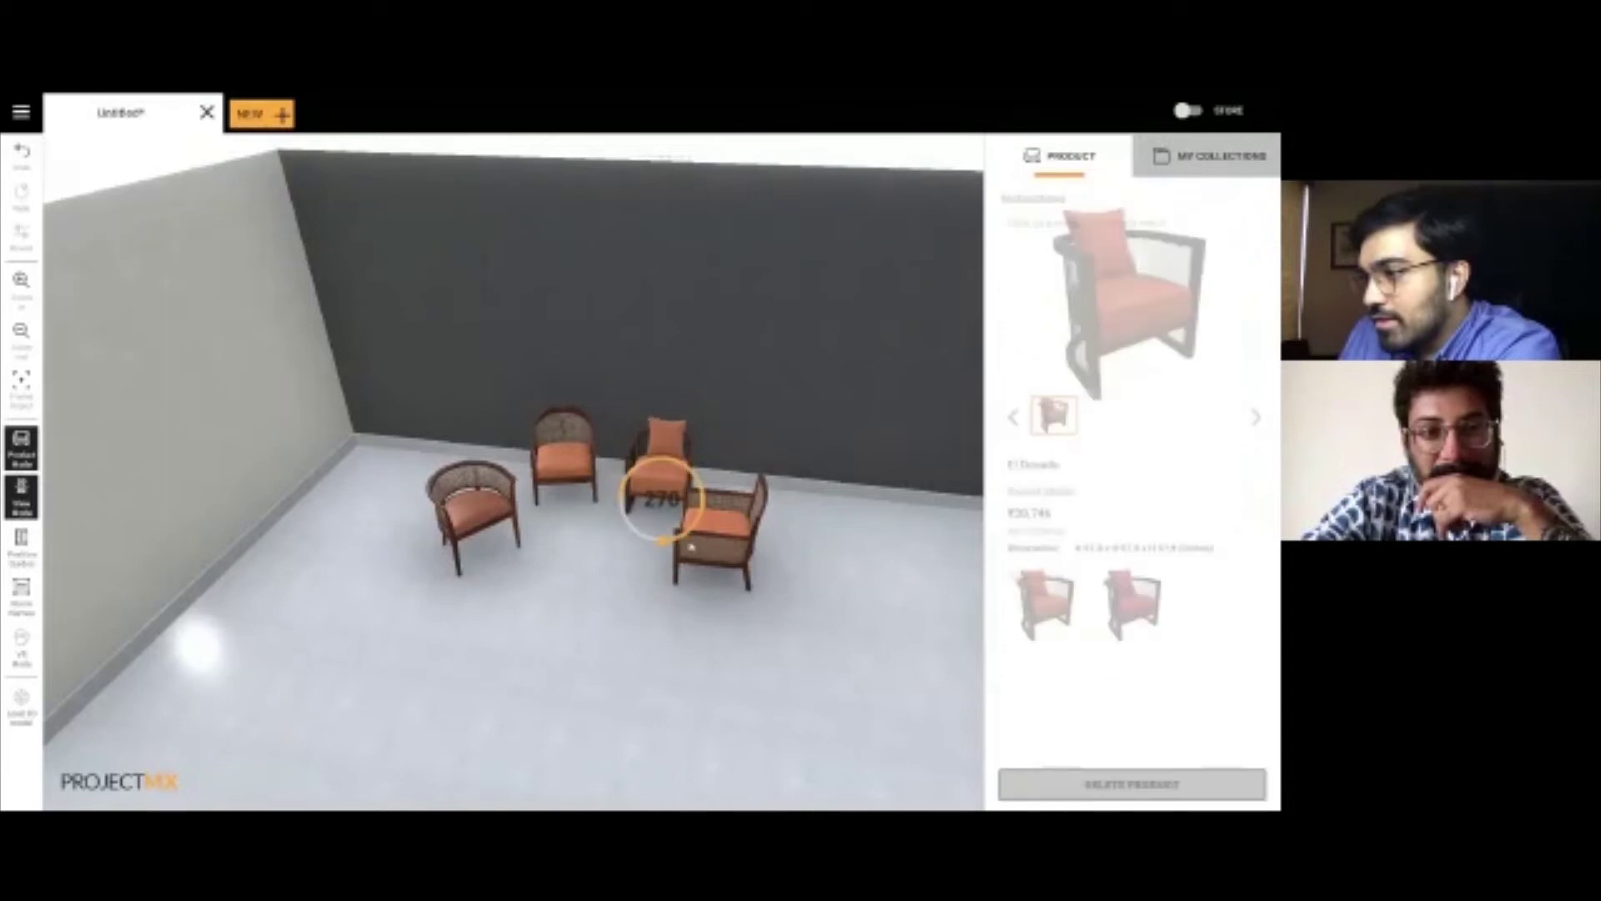
# Step: Shift the square-armed cane armchair outward to widen its gap from the El Dorado armchair
pyautogui.moveTo(690, 546); pyautogui.dragTo(703, 583)
pyautogui.click(727, 532)
pyautogui.click(620, 614)
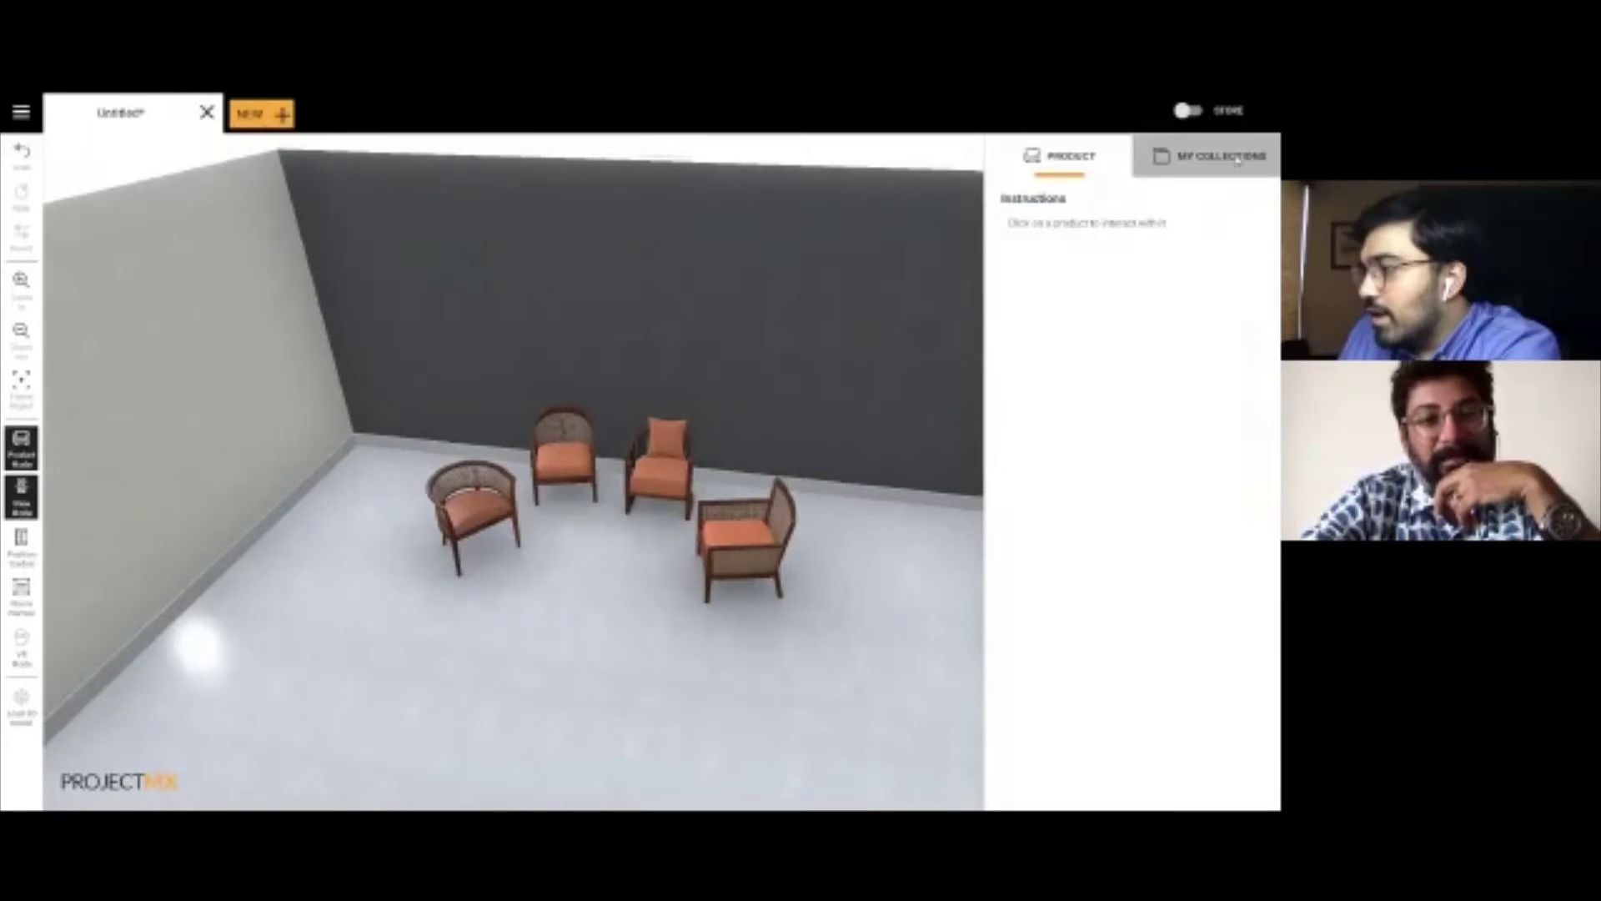
# Step: Place the Nouveau 6x9 carpet from the Russet Studio collection on the floor between the armchairs
pyautogui.click(1209, 156)
pyautogui.scroll(-5, 1249, 398)
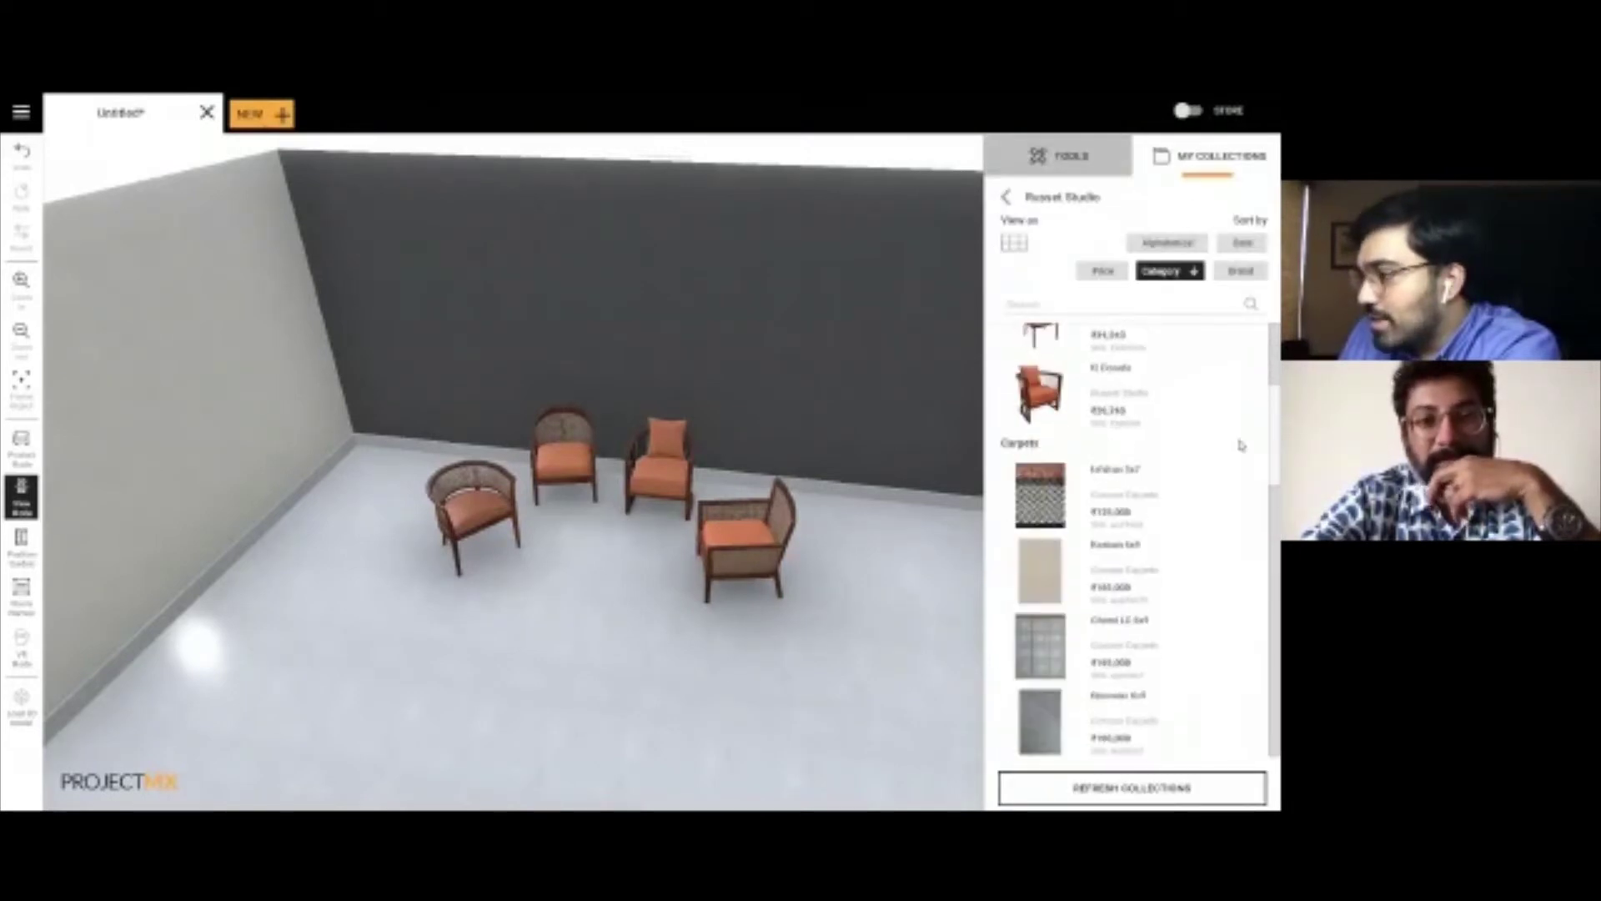
pyautogui.moveTo(1040, 507); pyautogui.dragTo(1089, 534)
pyautogui.click(656, 471)
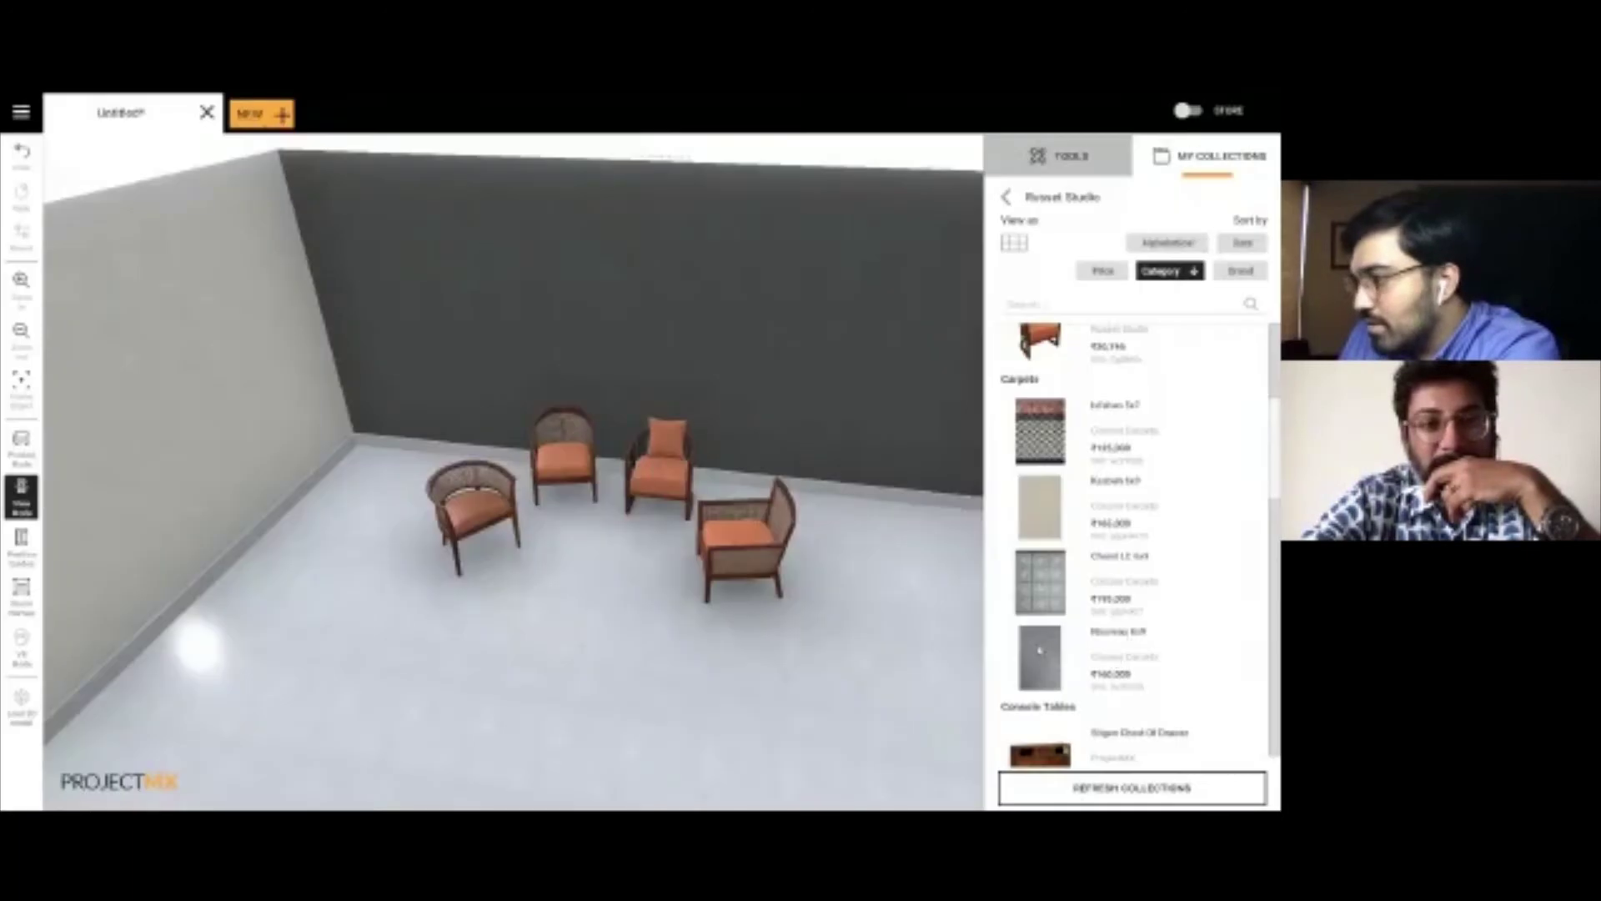
pyautogui.moveTo(1040, 651); pyautogui.dragTo(593, 558)
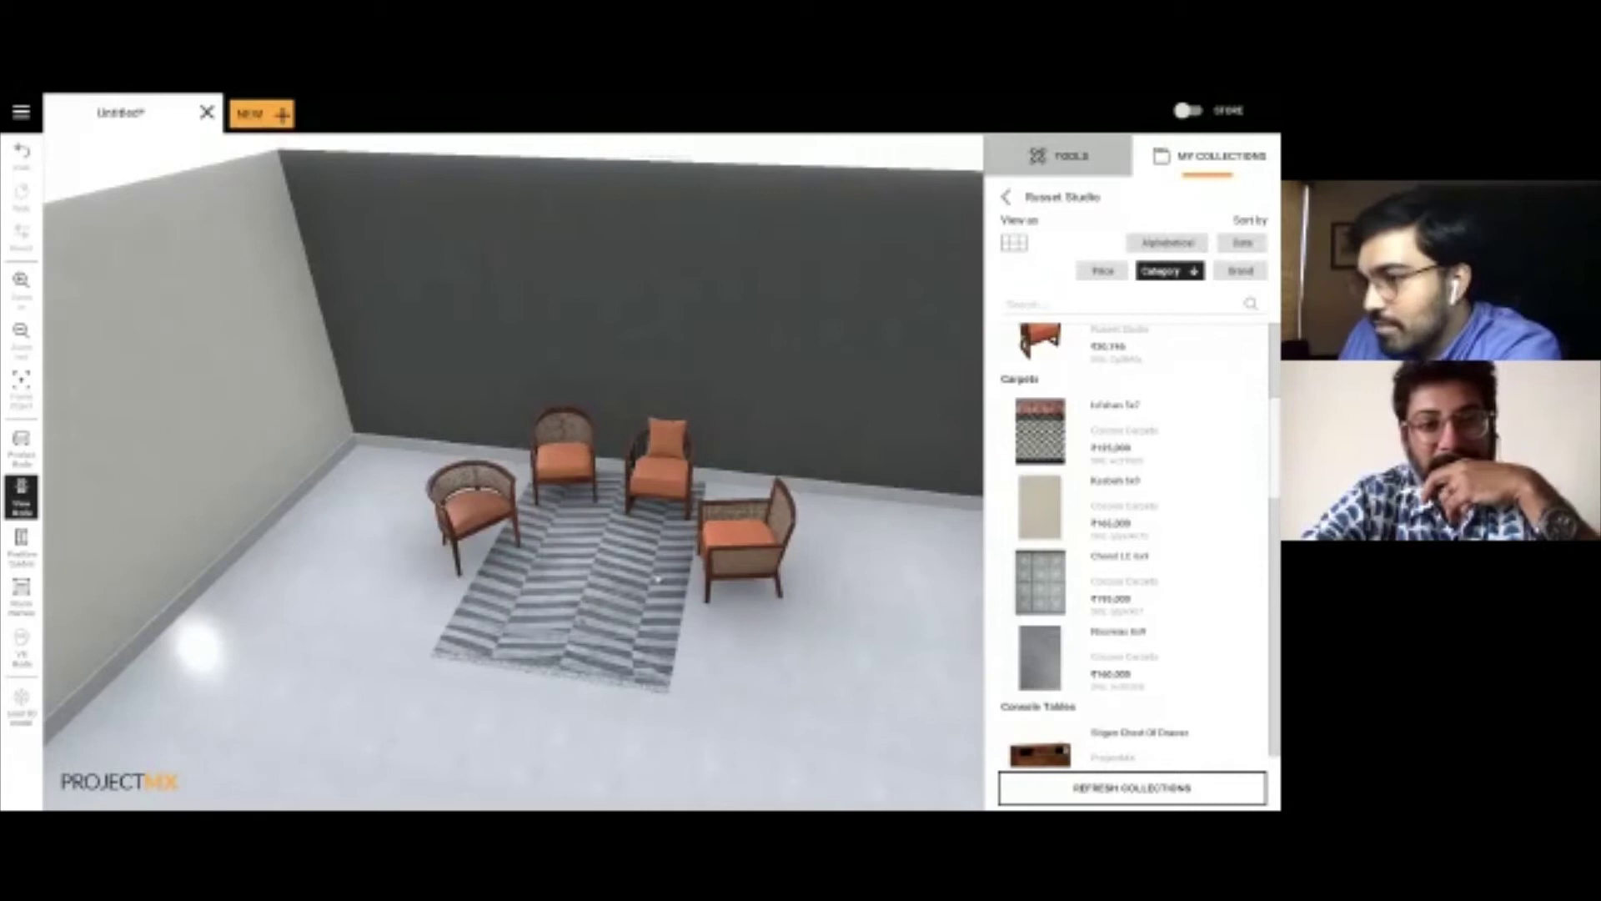
# Step: Rotate the Nouveau carpet to 270 degrees and position it so that it extends across the armchair group
pyautogui.click(658, 578)
pyautogui.moveTo(553, 570); pyautogui.dragTo(591, 594)
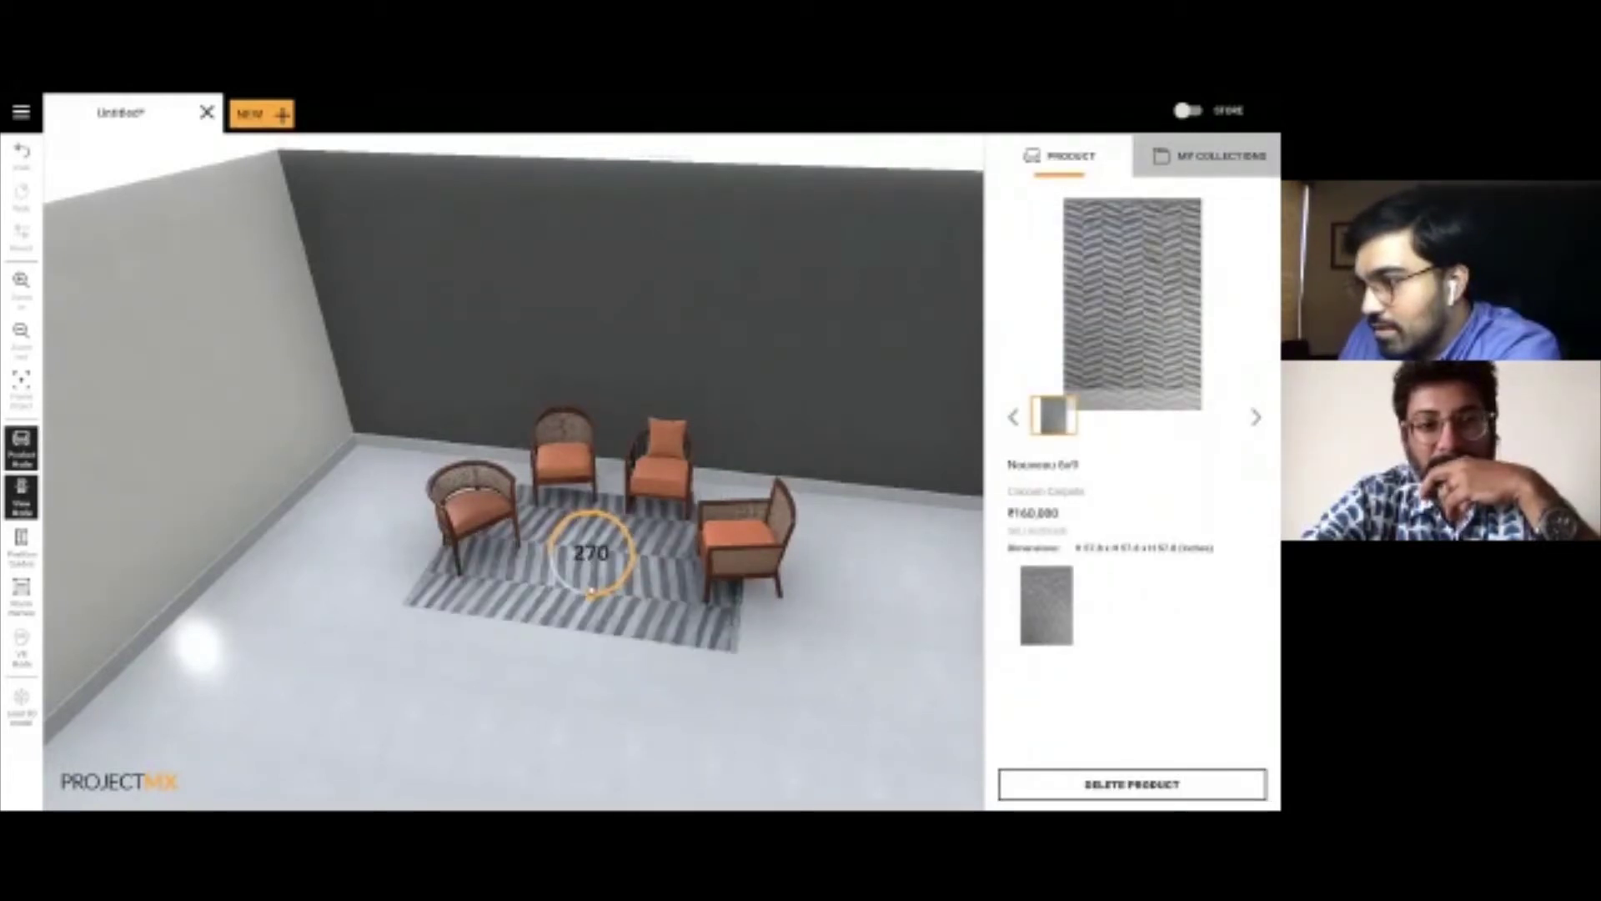
pyautogui.click(532, 706)
# Step: Adjust the Eden armchair's position slightly at the edge of the carpet, near the dark grey wall
pyautogui.scroll(3, 684, 651)
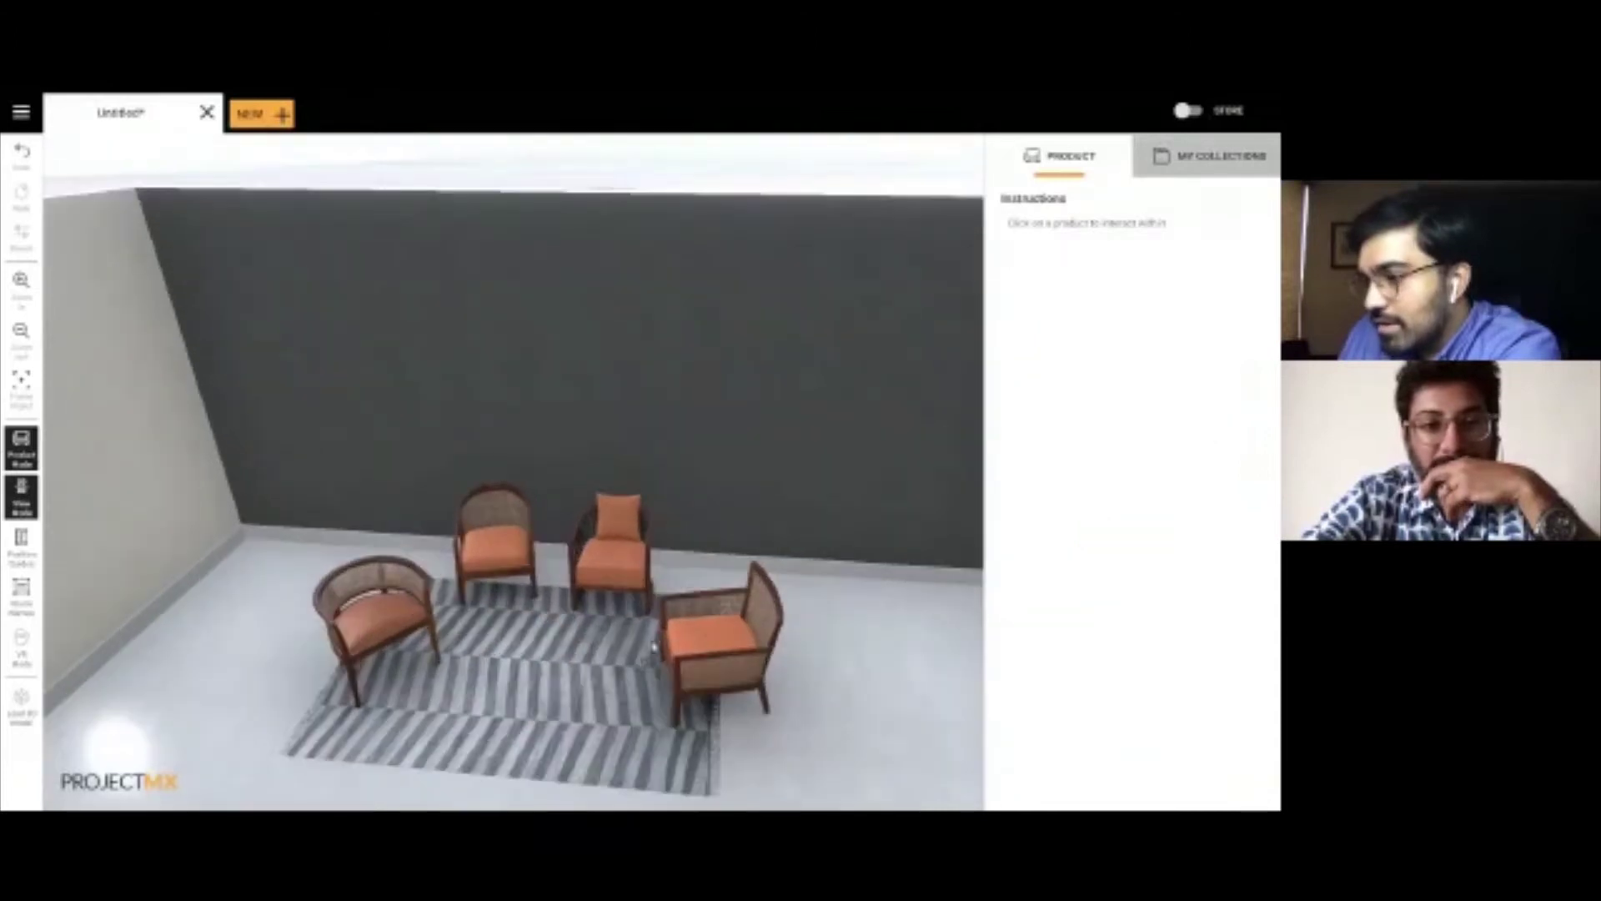
pyautogui.moveTo(655, 649); pyautogui.dragTo(672, 619)
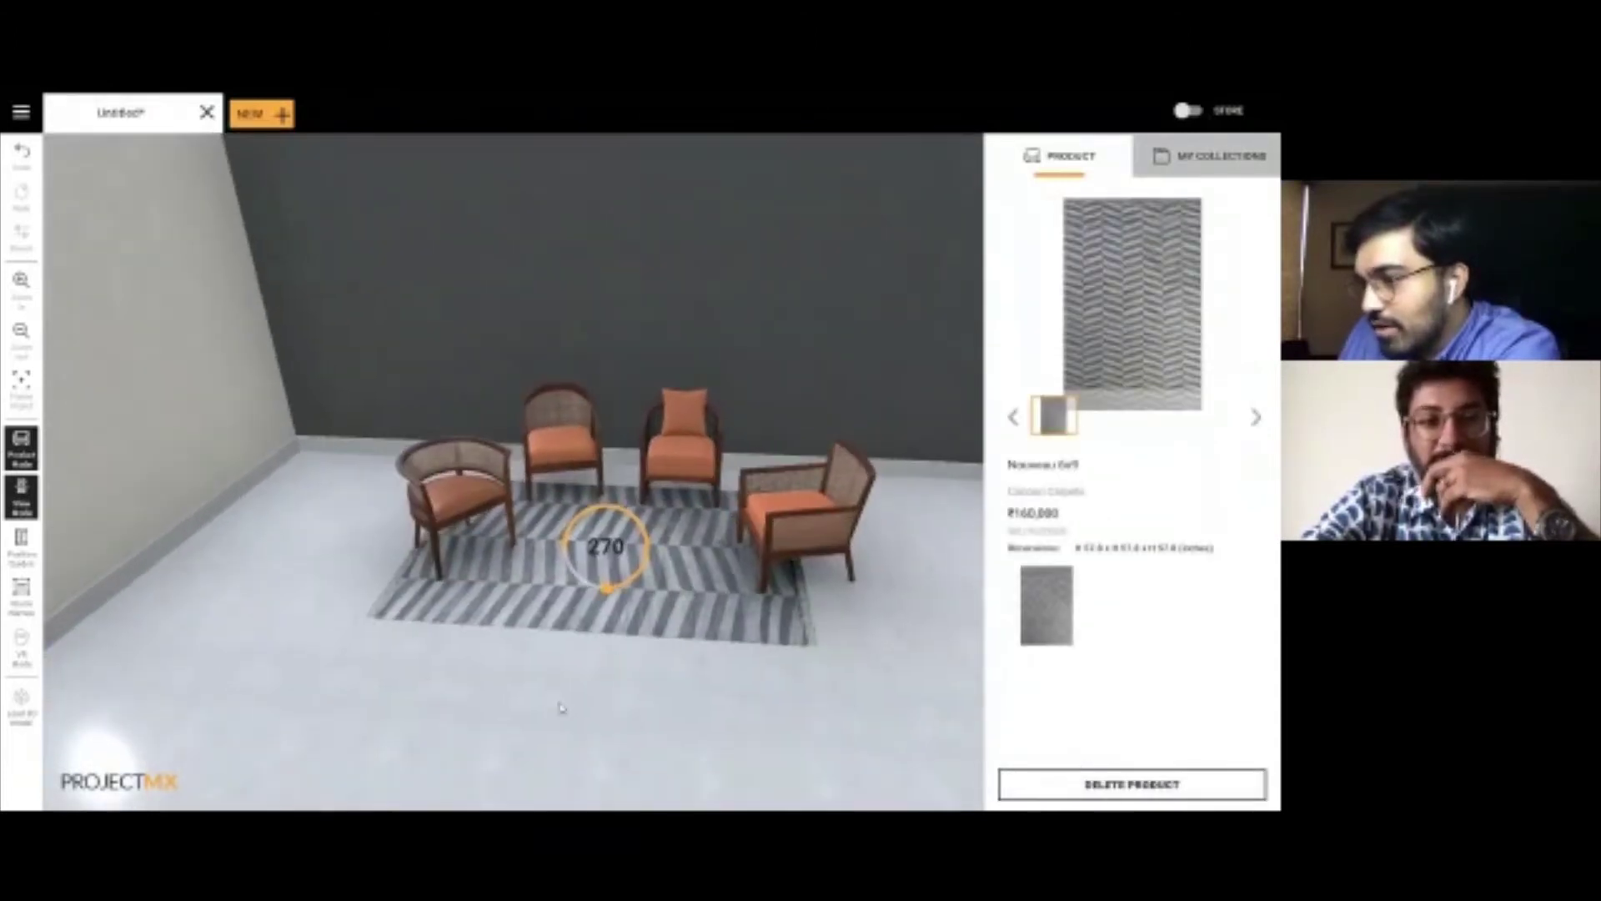
pyautogui.click(619, 665)
pyautogui.click(579, 491)
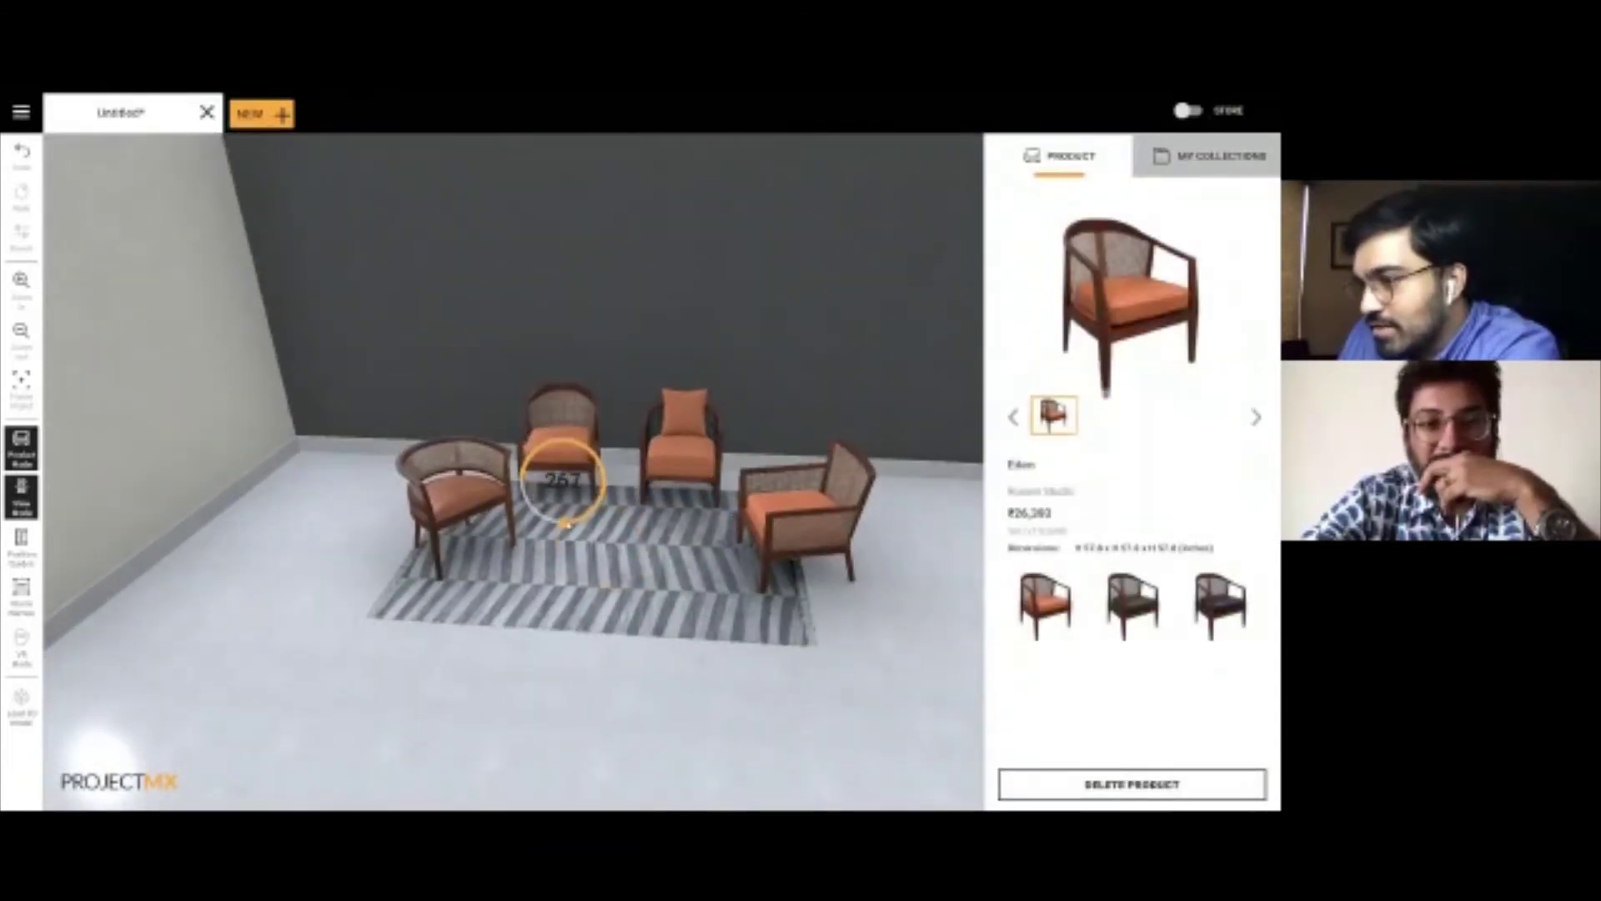
pyautogui.click(548, 642)
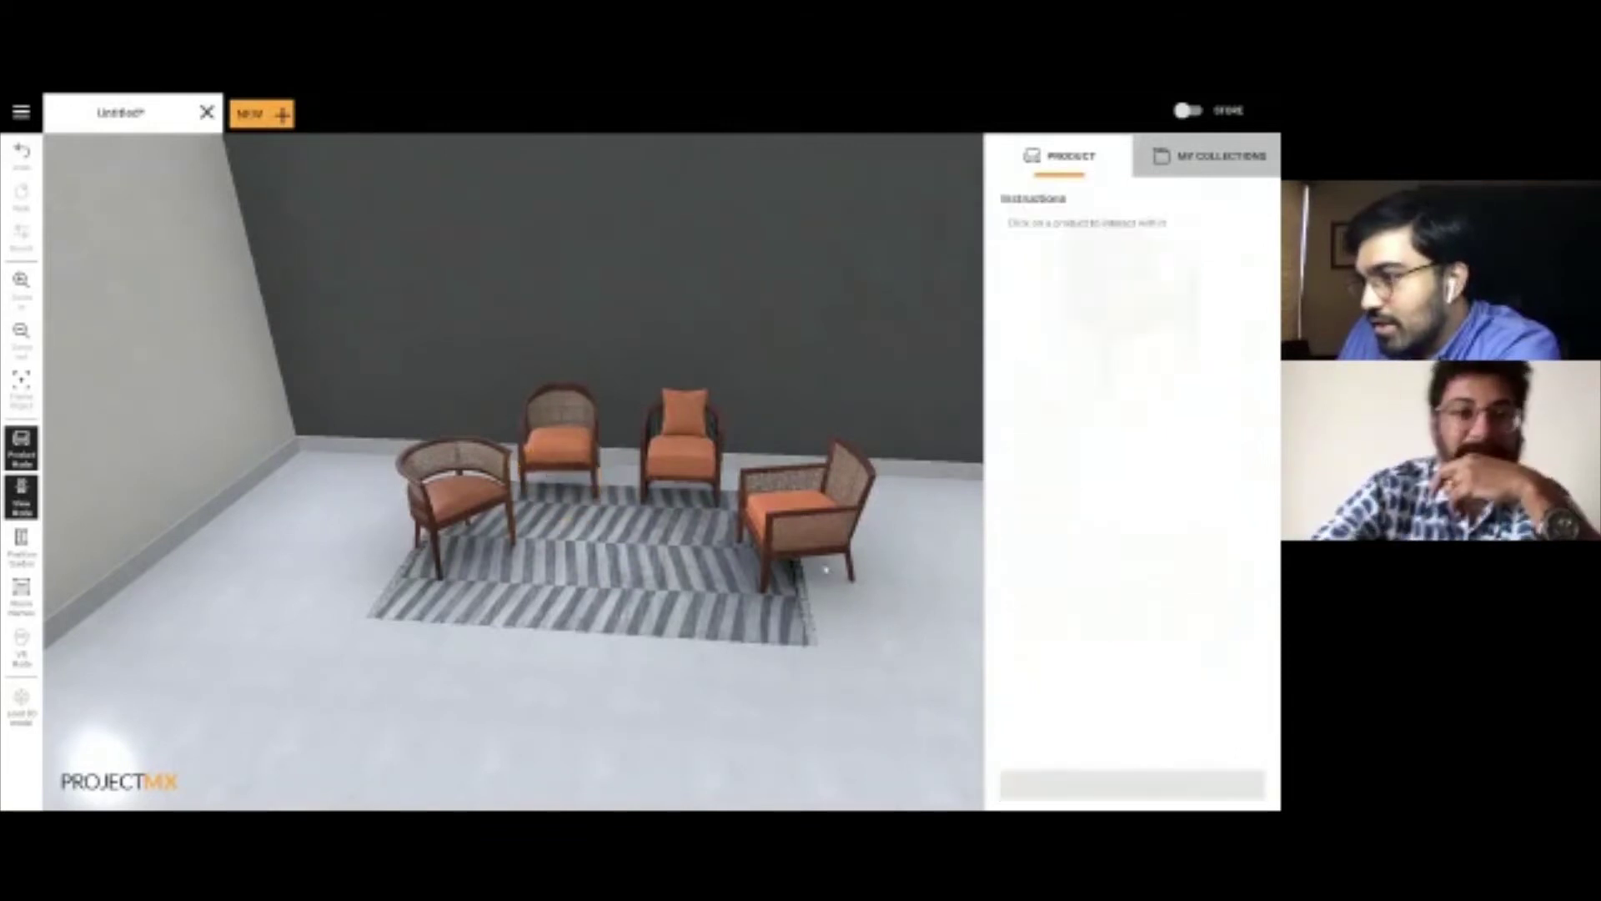
# Step: Place the tree-trunk wooden Coffee Table 01 on the carpet and center it among the four armchairs
pyautogui.click(1194, 158)
pyautogui.scroll(-15, 1157, 494)
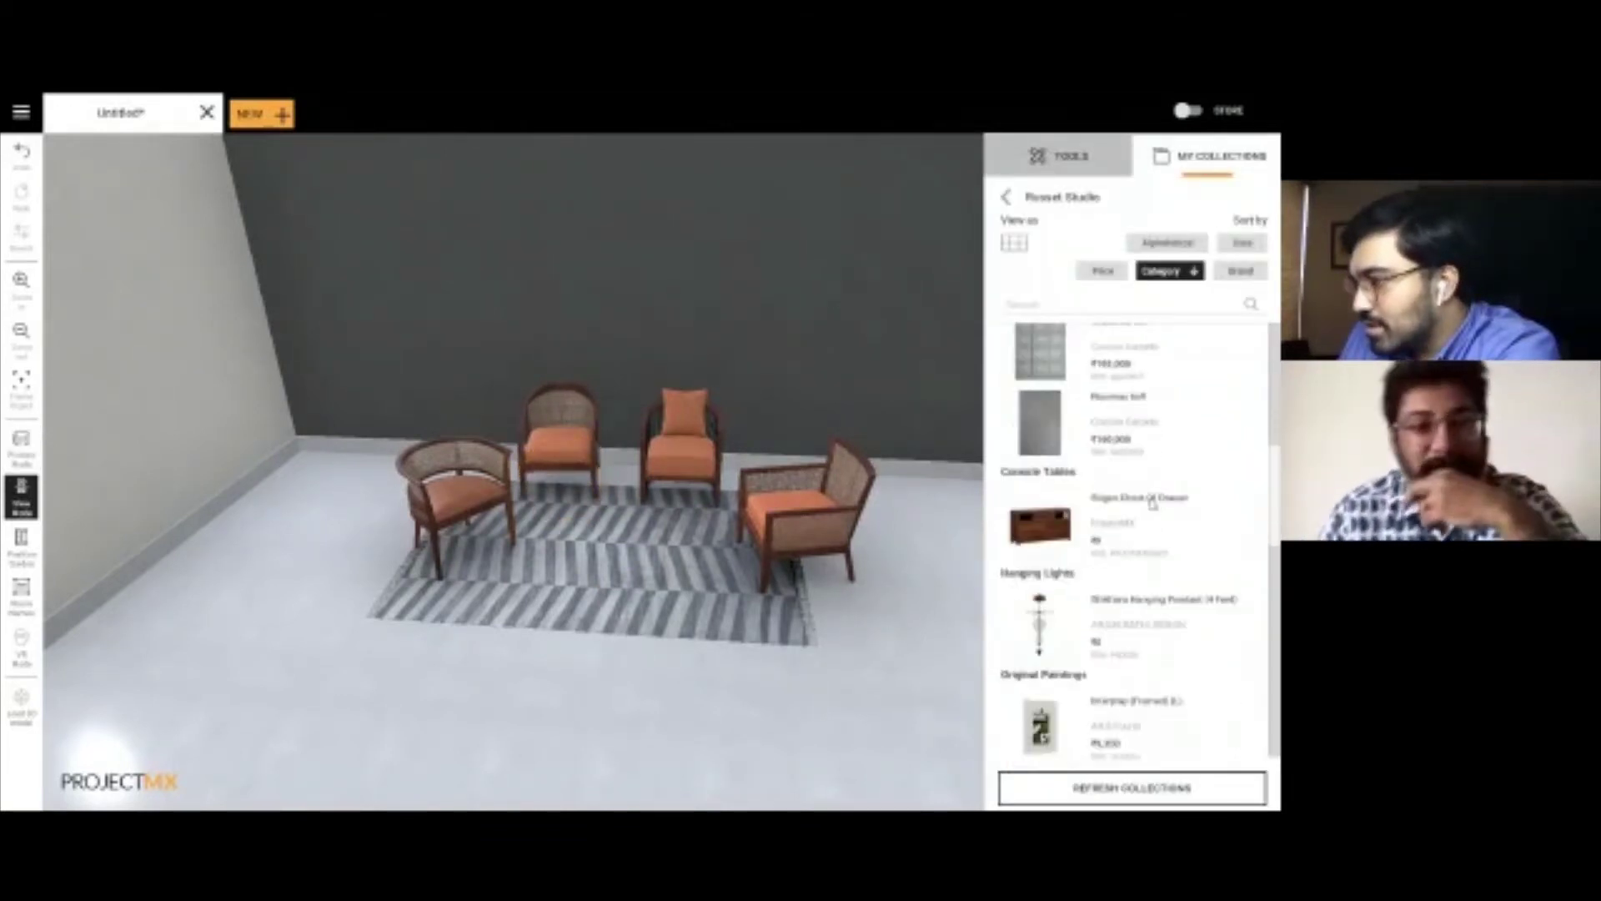
pyautogui.moveTo(1060, 494); pyautogui.dragTo(597, 550)
pyautogui.click(621, 534)
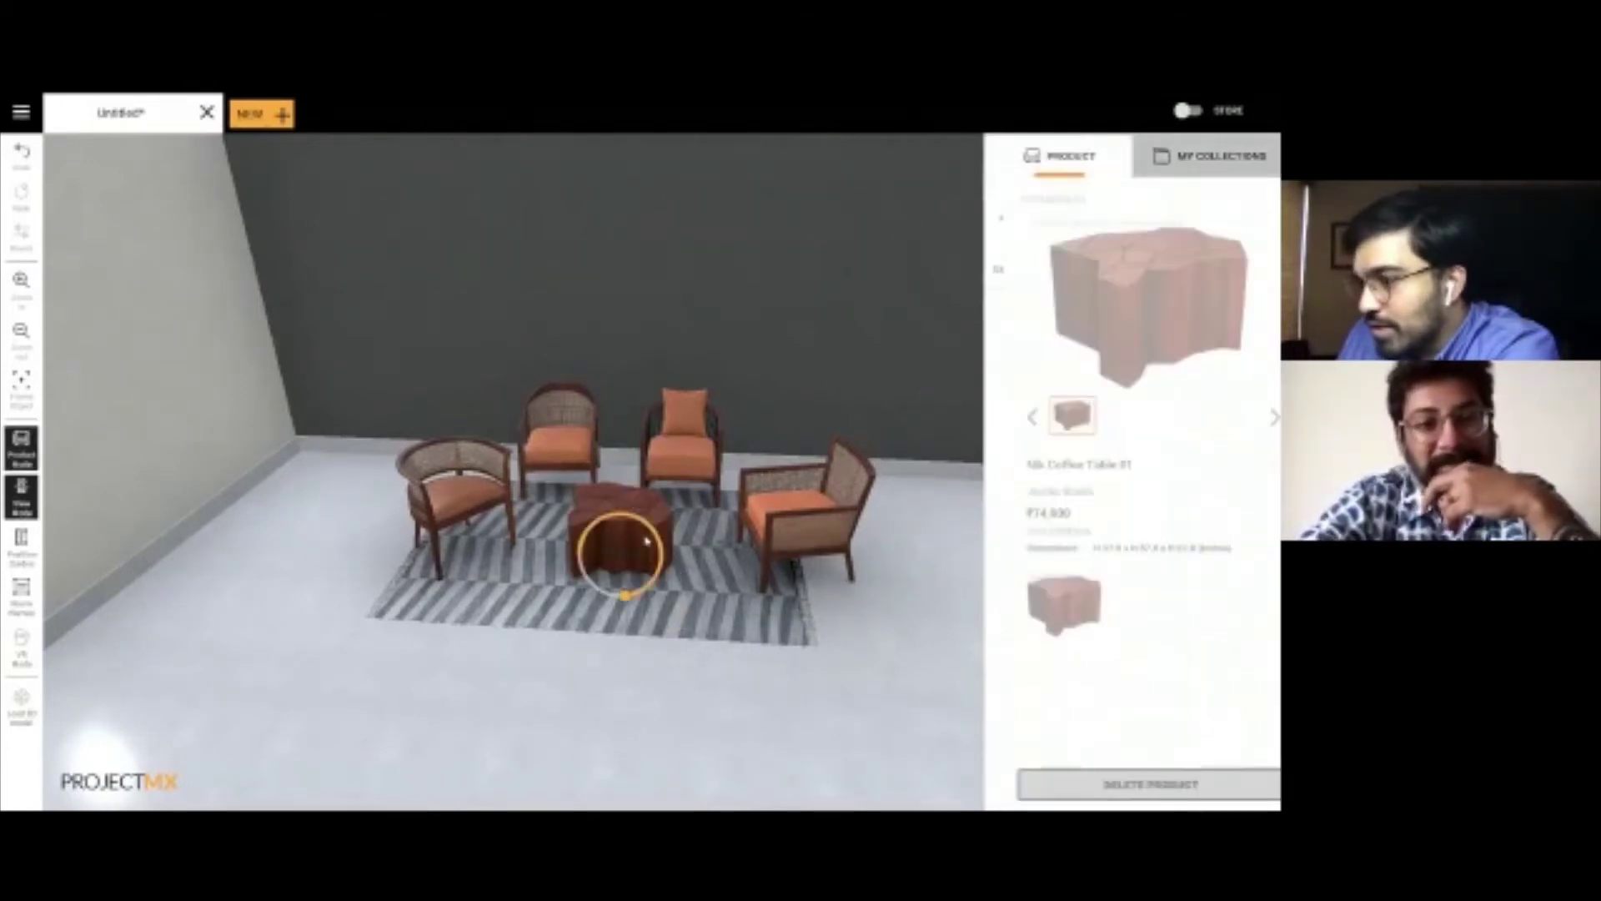
pyautogui.moveTo(574, 527); pyautogui.dragTo(694, 499)
pyautogui.click(421, 688)
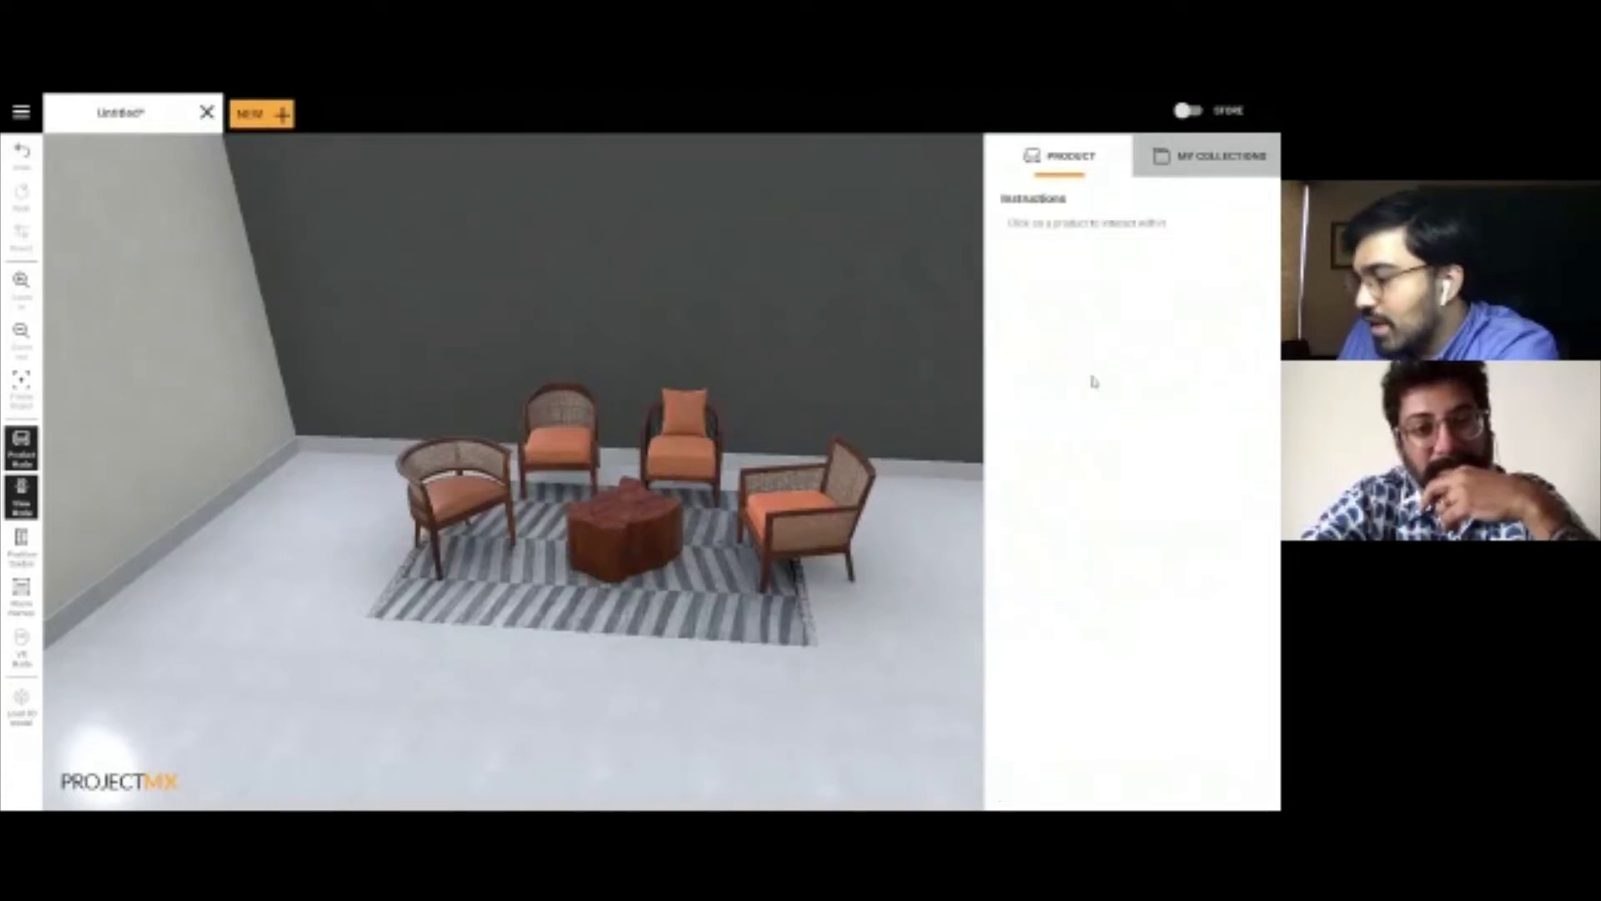
# Step: Place two TripodLamp floor lamps along the dark grey wall, one at each end of the seating group
pyautogui.click(1190, 167)
pyautogui.scroll(-6, 1118, 526)
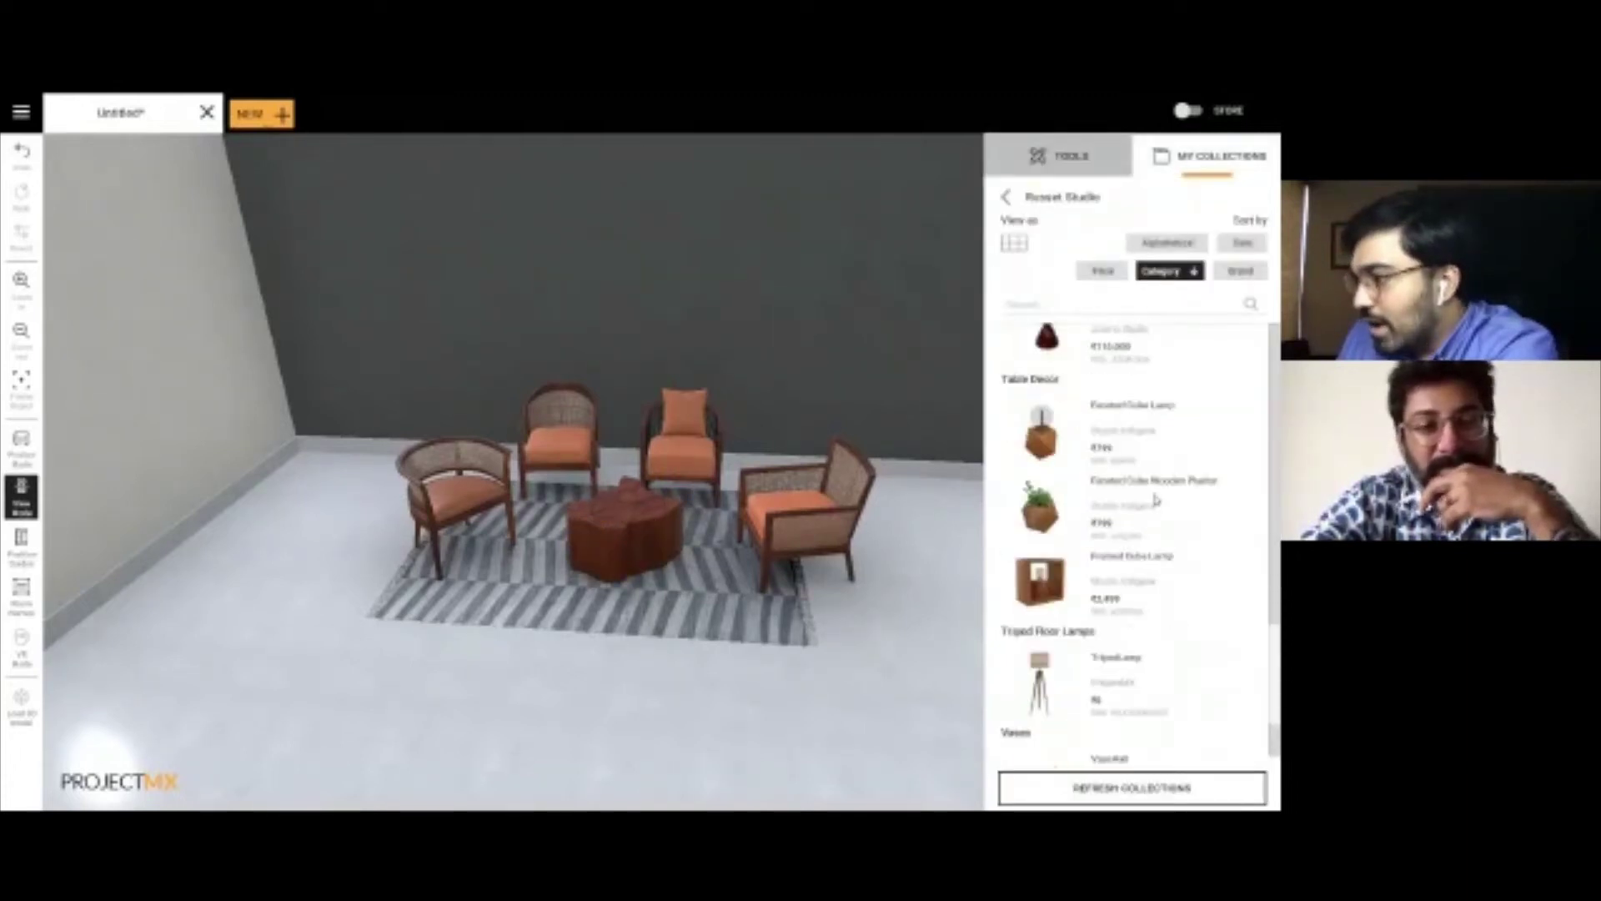
pyautogui.moveTo(956, 505); pyautogui.dragTo(916, 501)
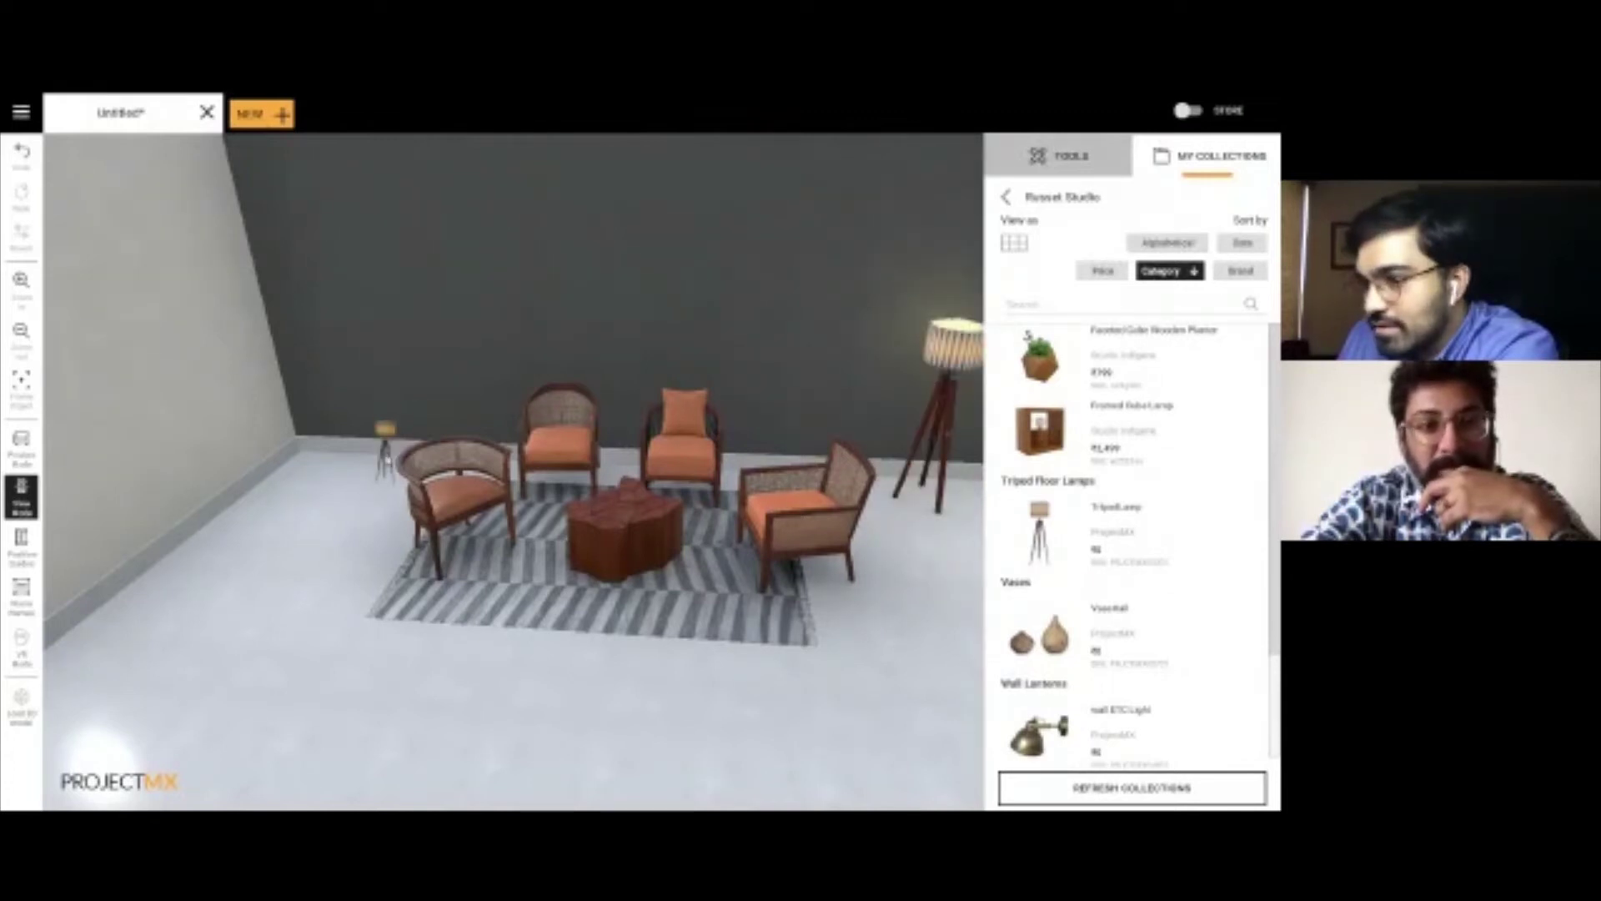
pyautogui.moveTo(384, 442); pyautogui.dragTo(385, 442)
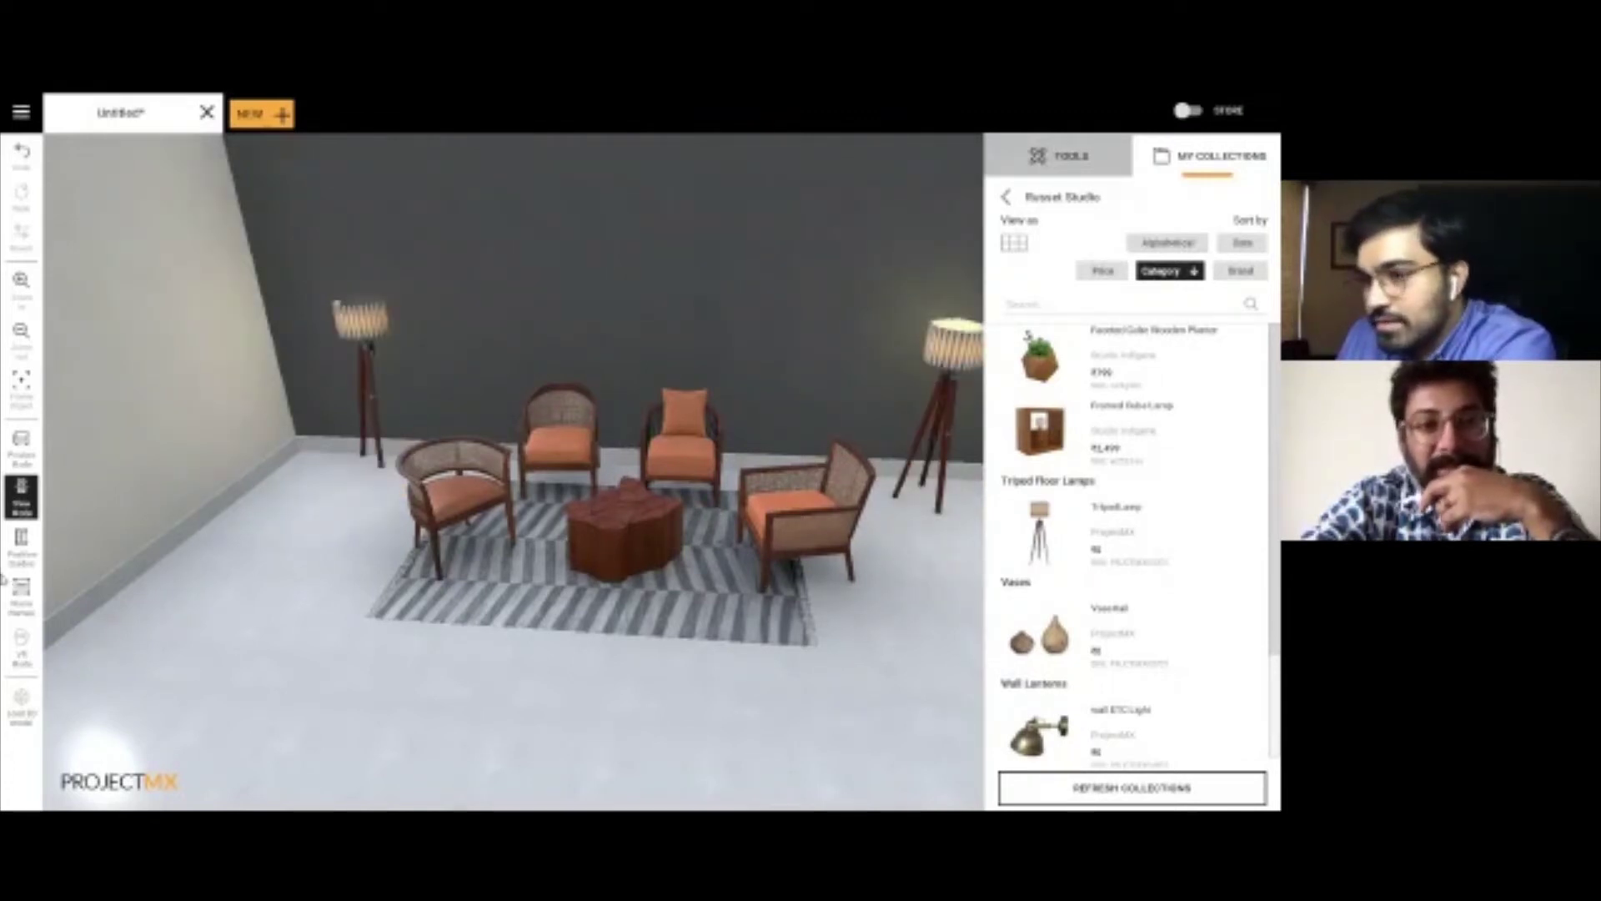
# Step: Move both tripod lamps closer to the armchairs in the top-down floor plan and return to the 3D view
pyautogui.click(21, 496)
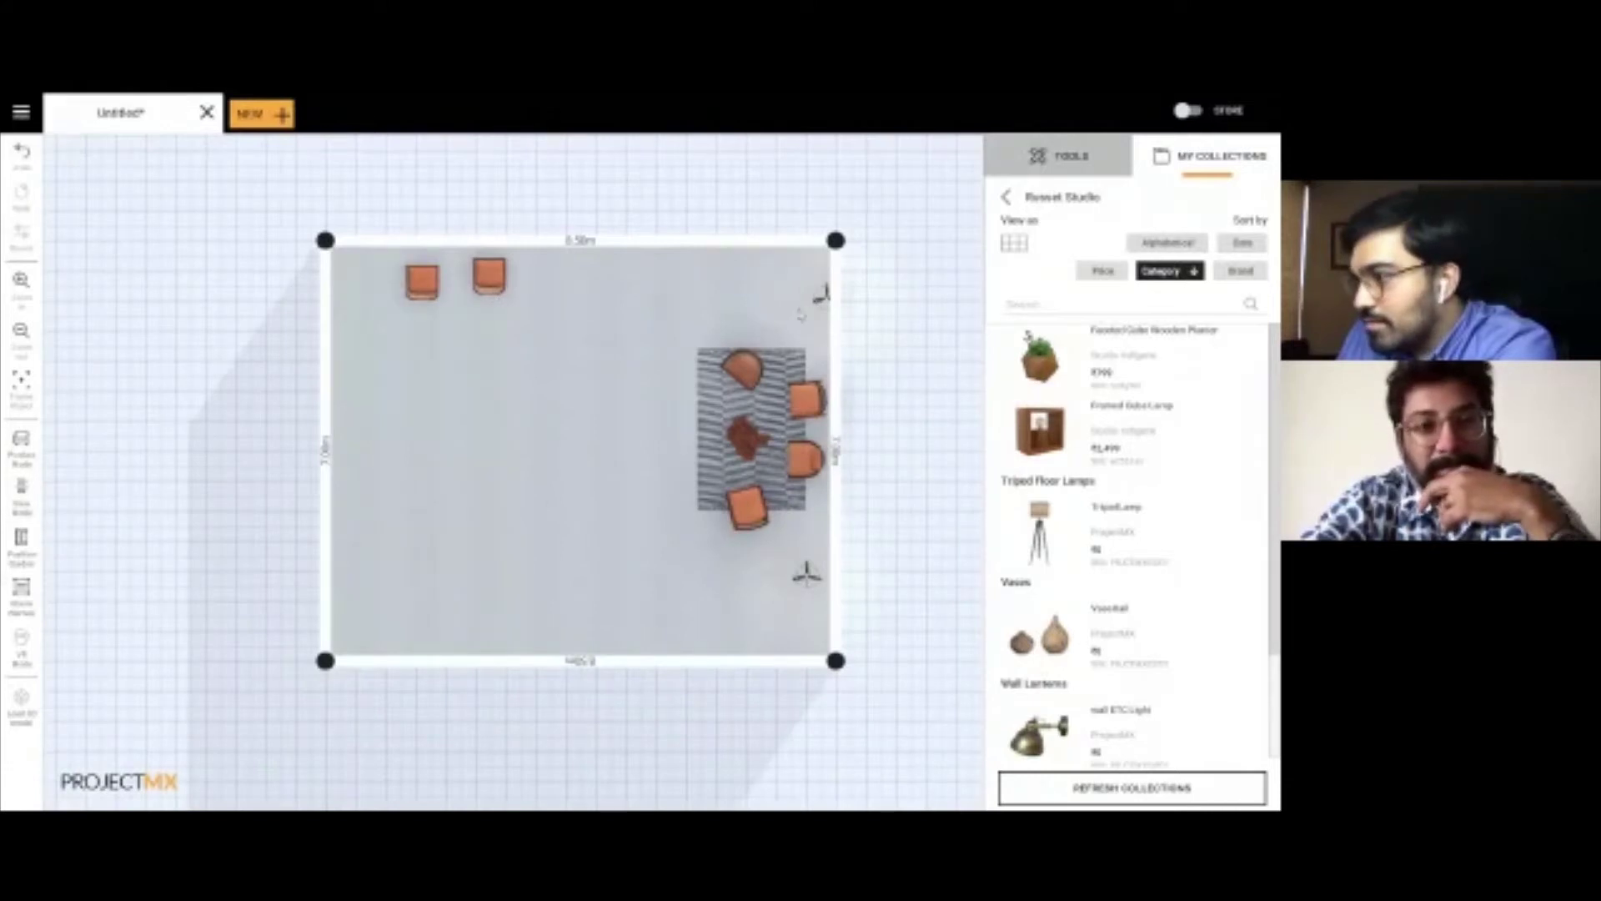
pyautogui.click(22, 455)
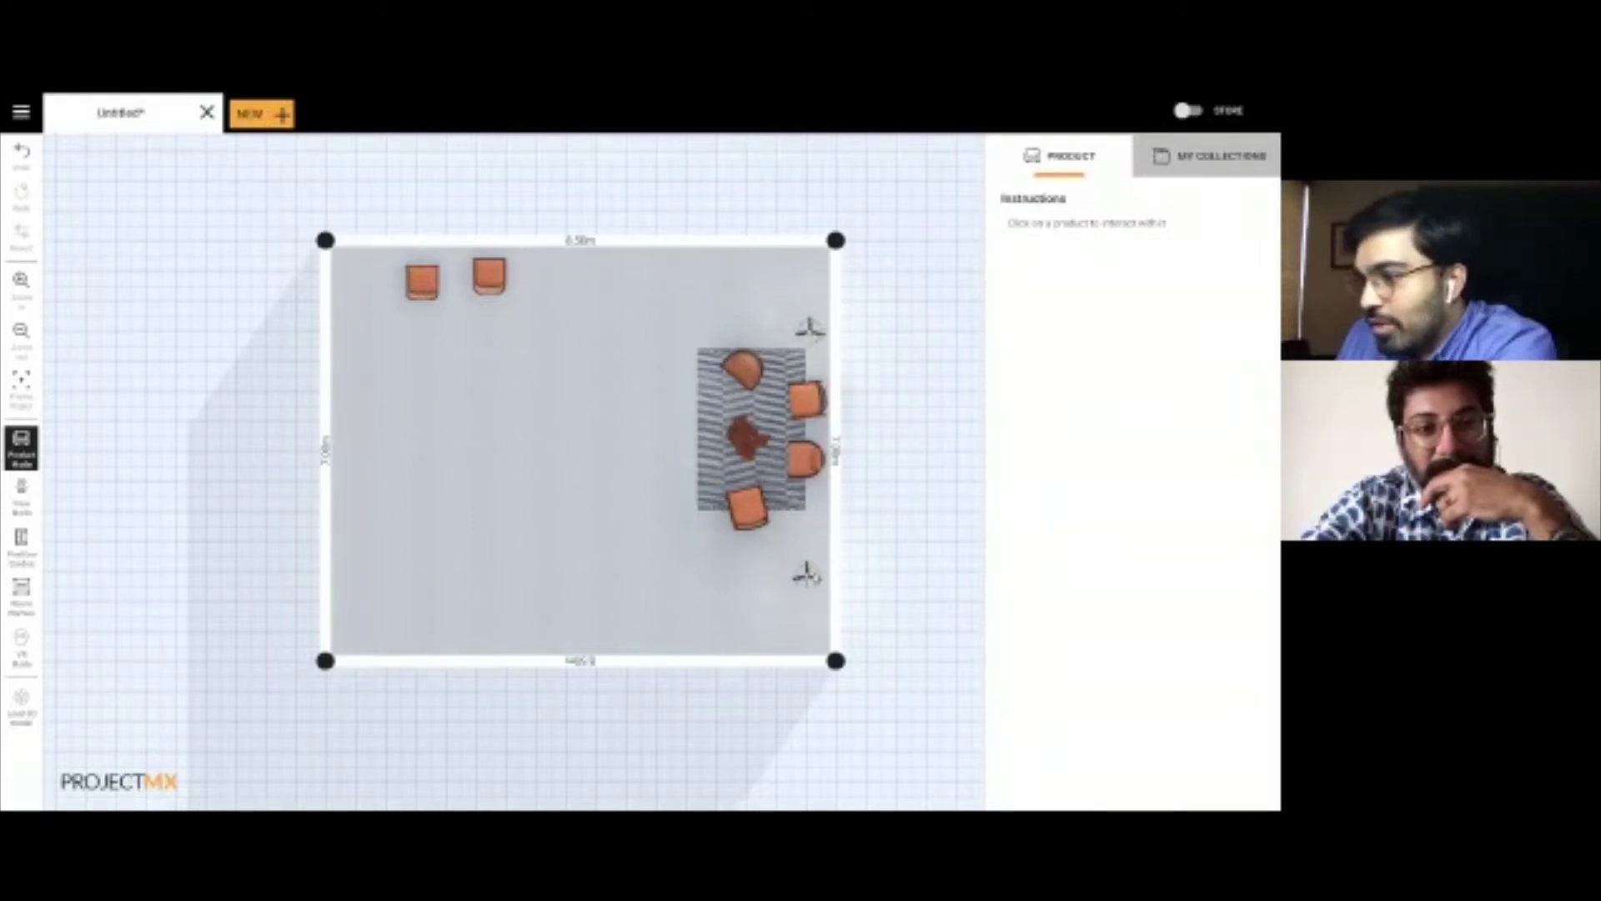
pyautogui.click(809, 329)
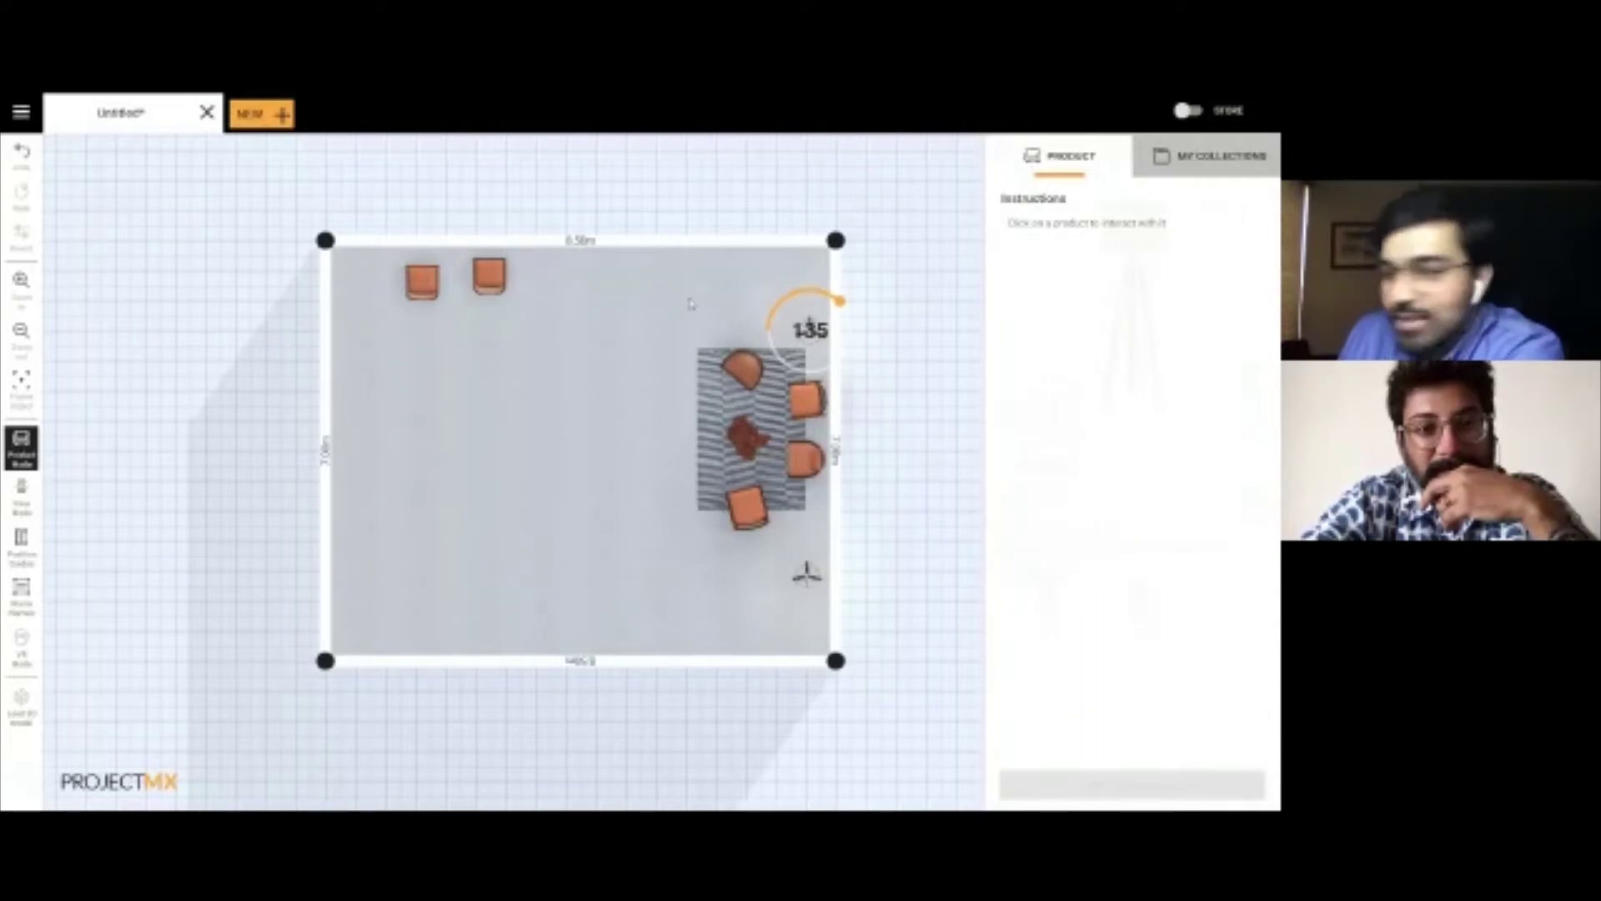
pyautogui.click(819, 308)
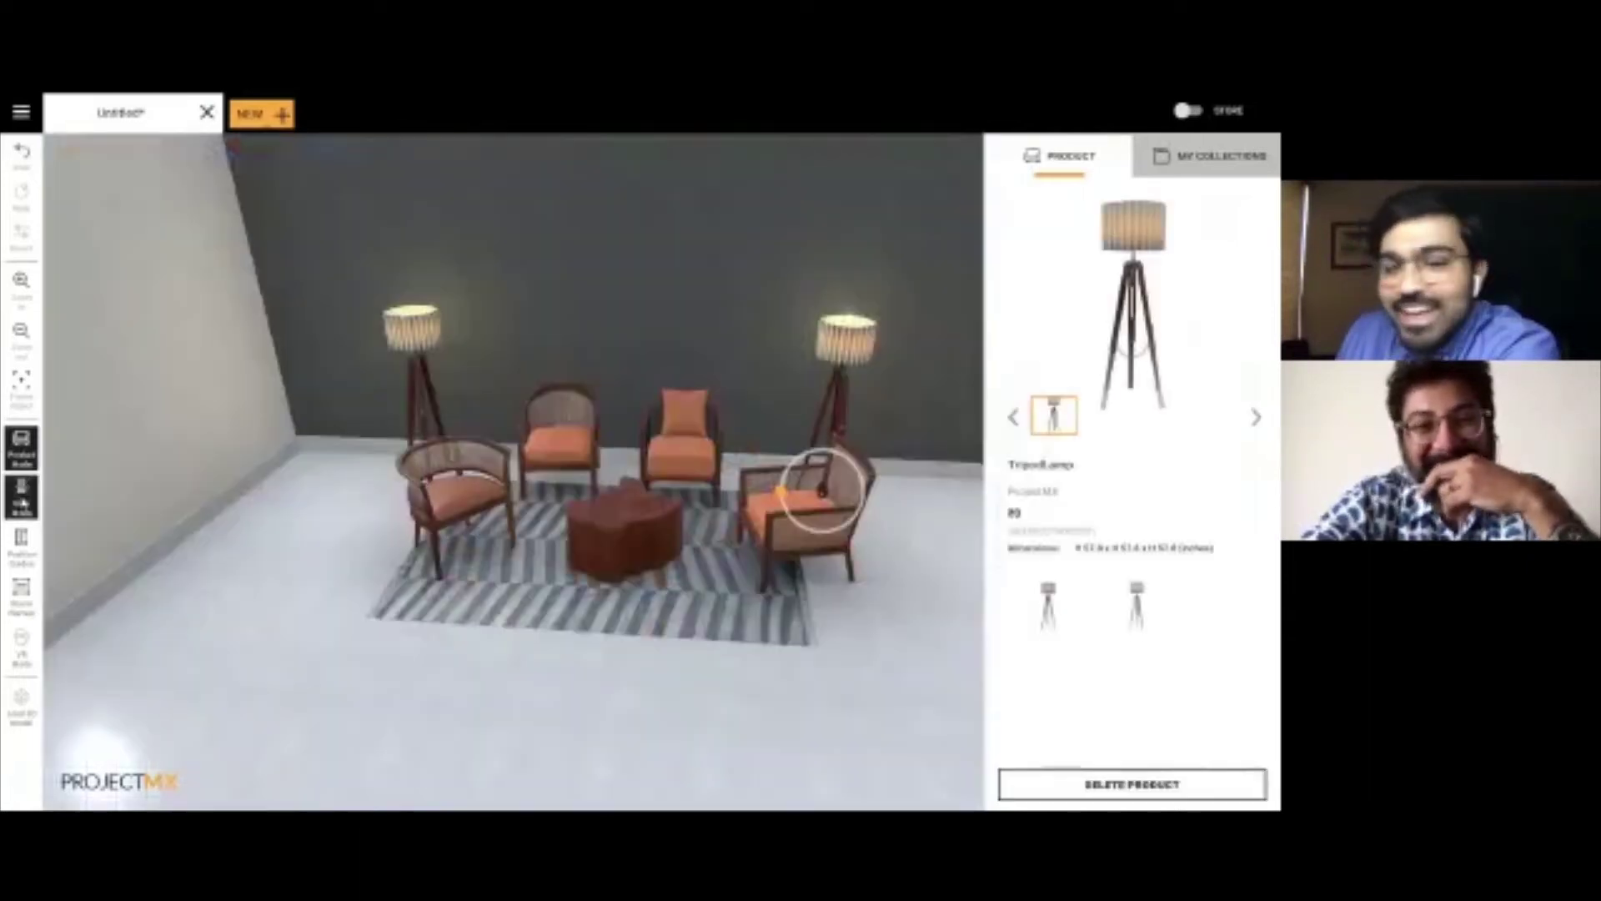
pyautogui.click(809, 525)
pyautogui.click(872, 614)
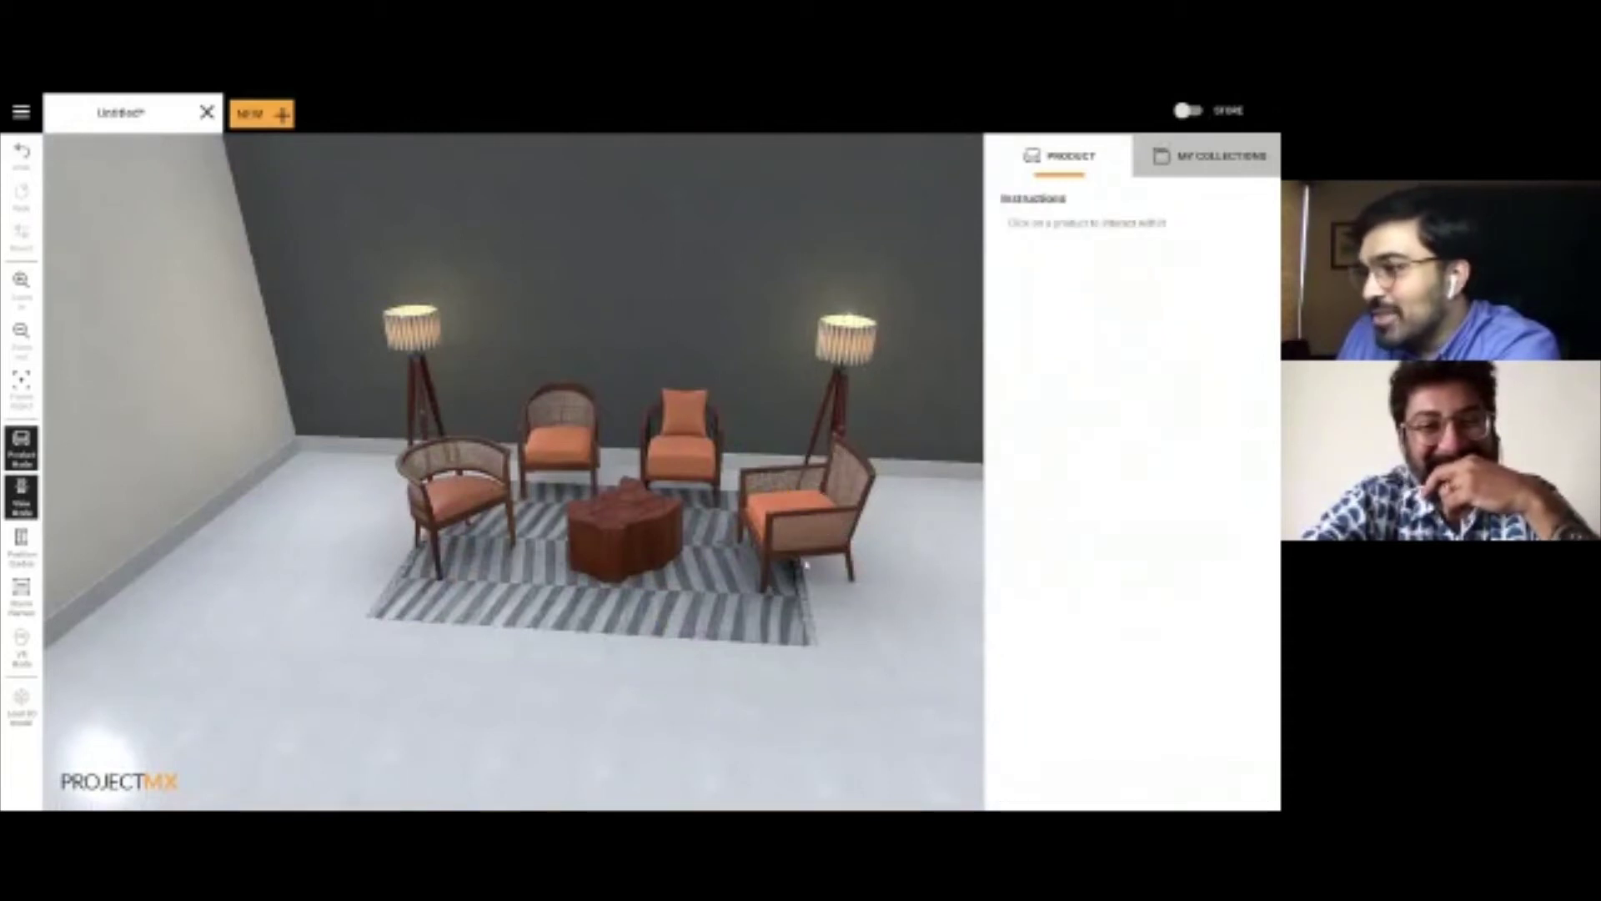
pyautogui.click(695, 635)
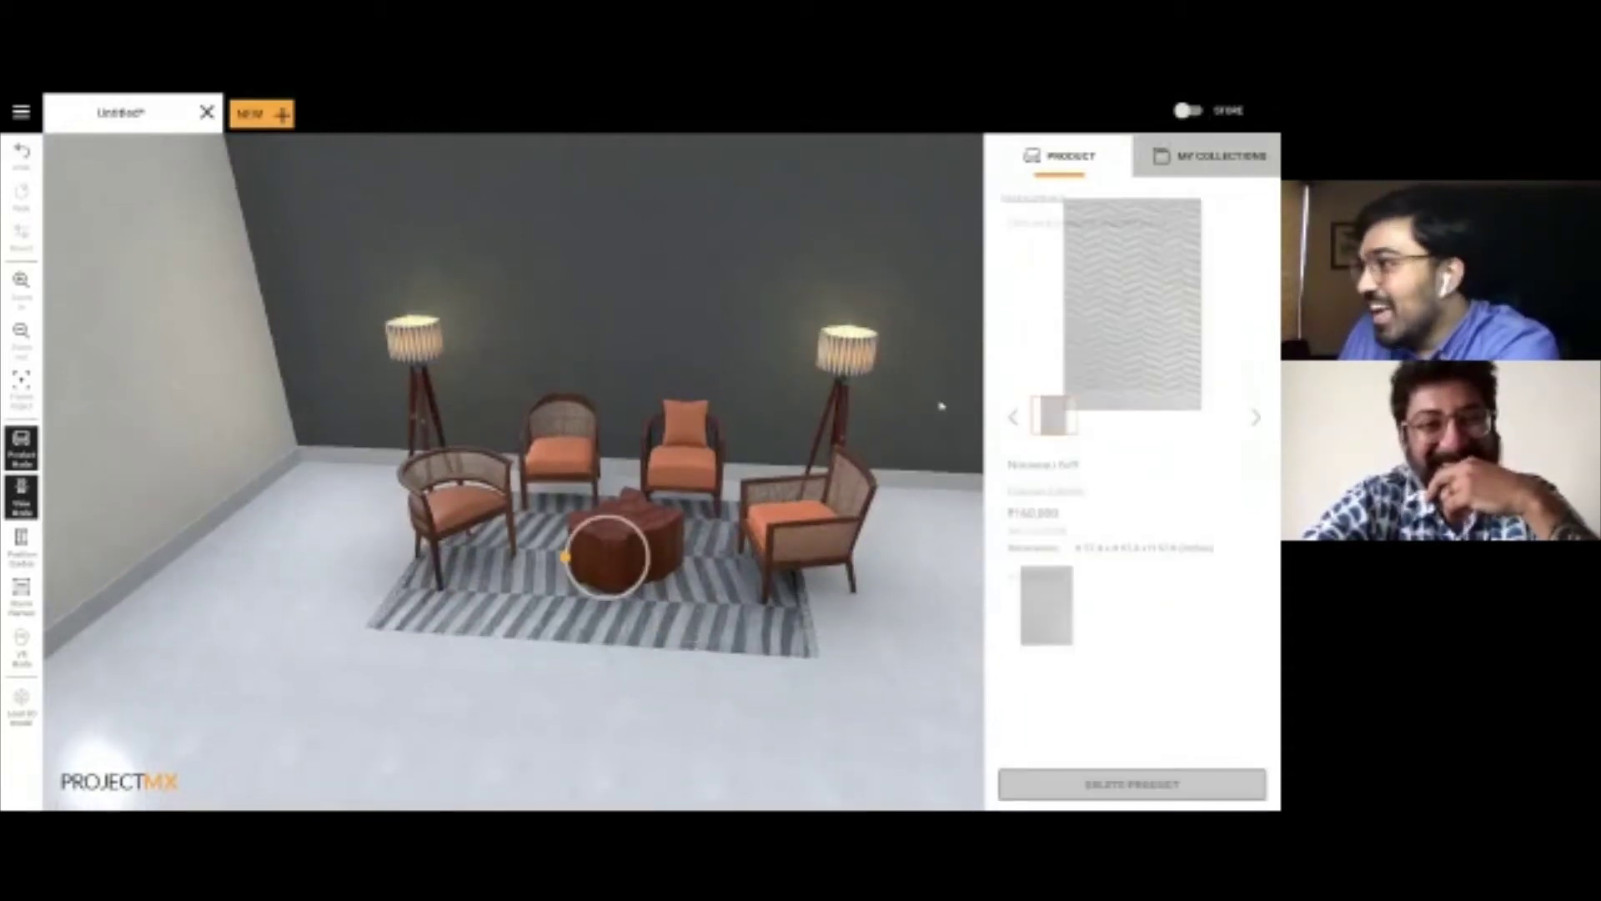
pyautogui.click(16, 466)
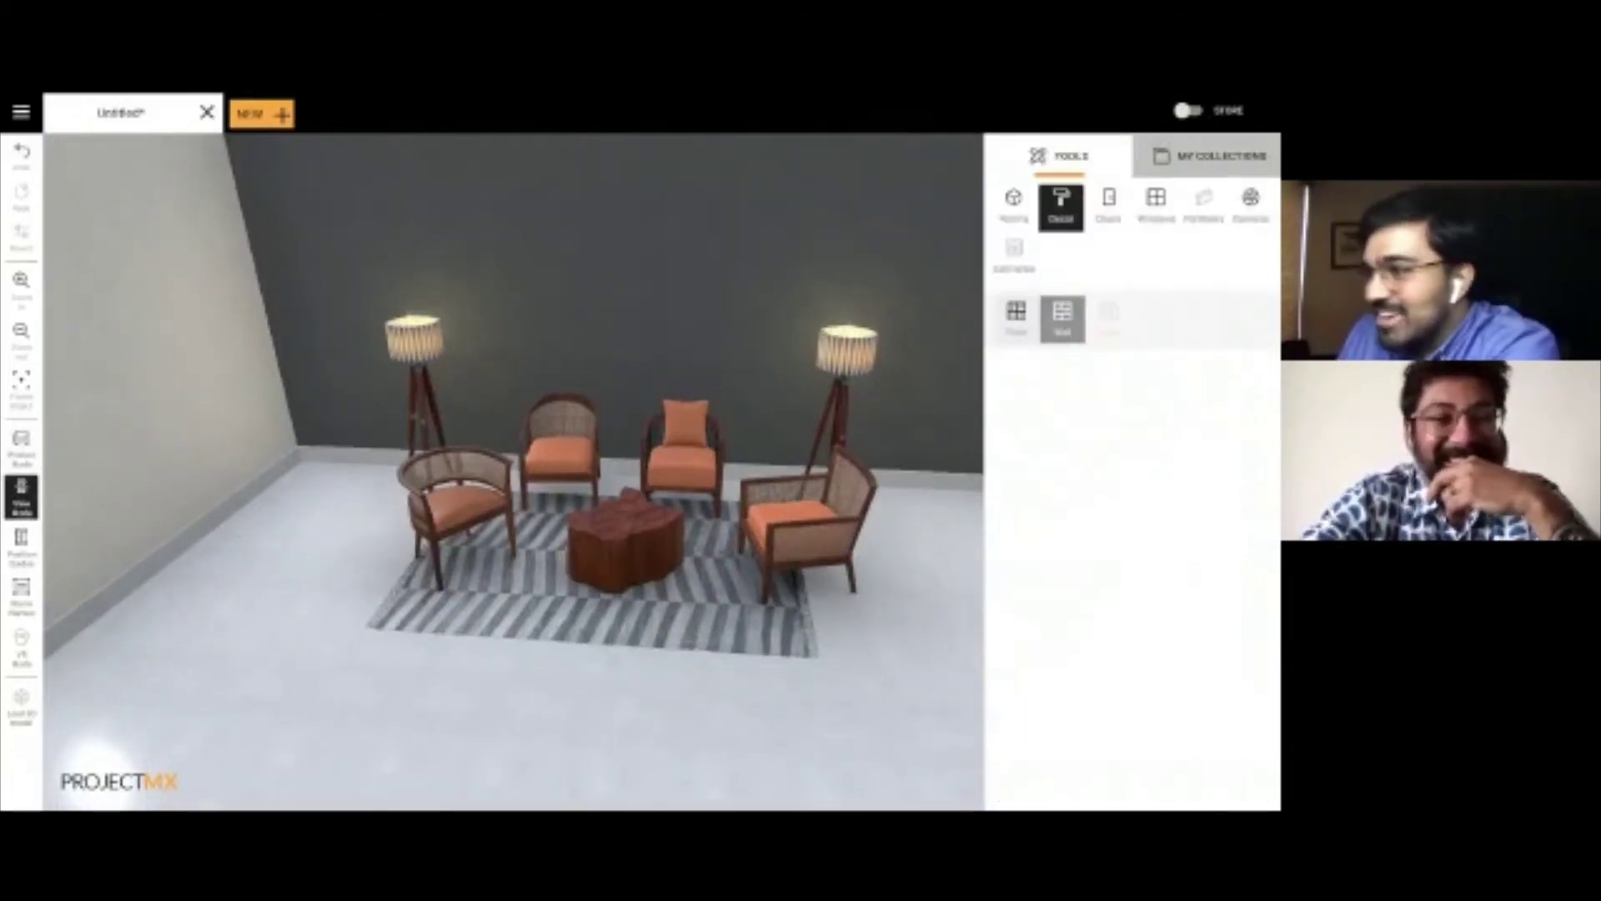
pyautogui.click(1197, 155)
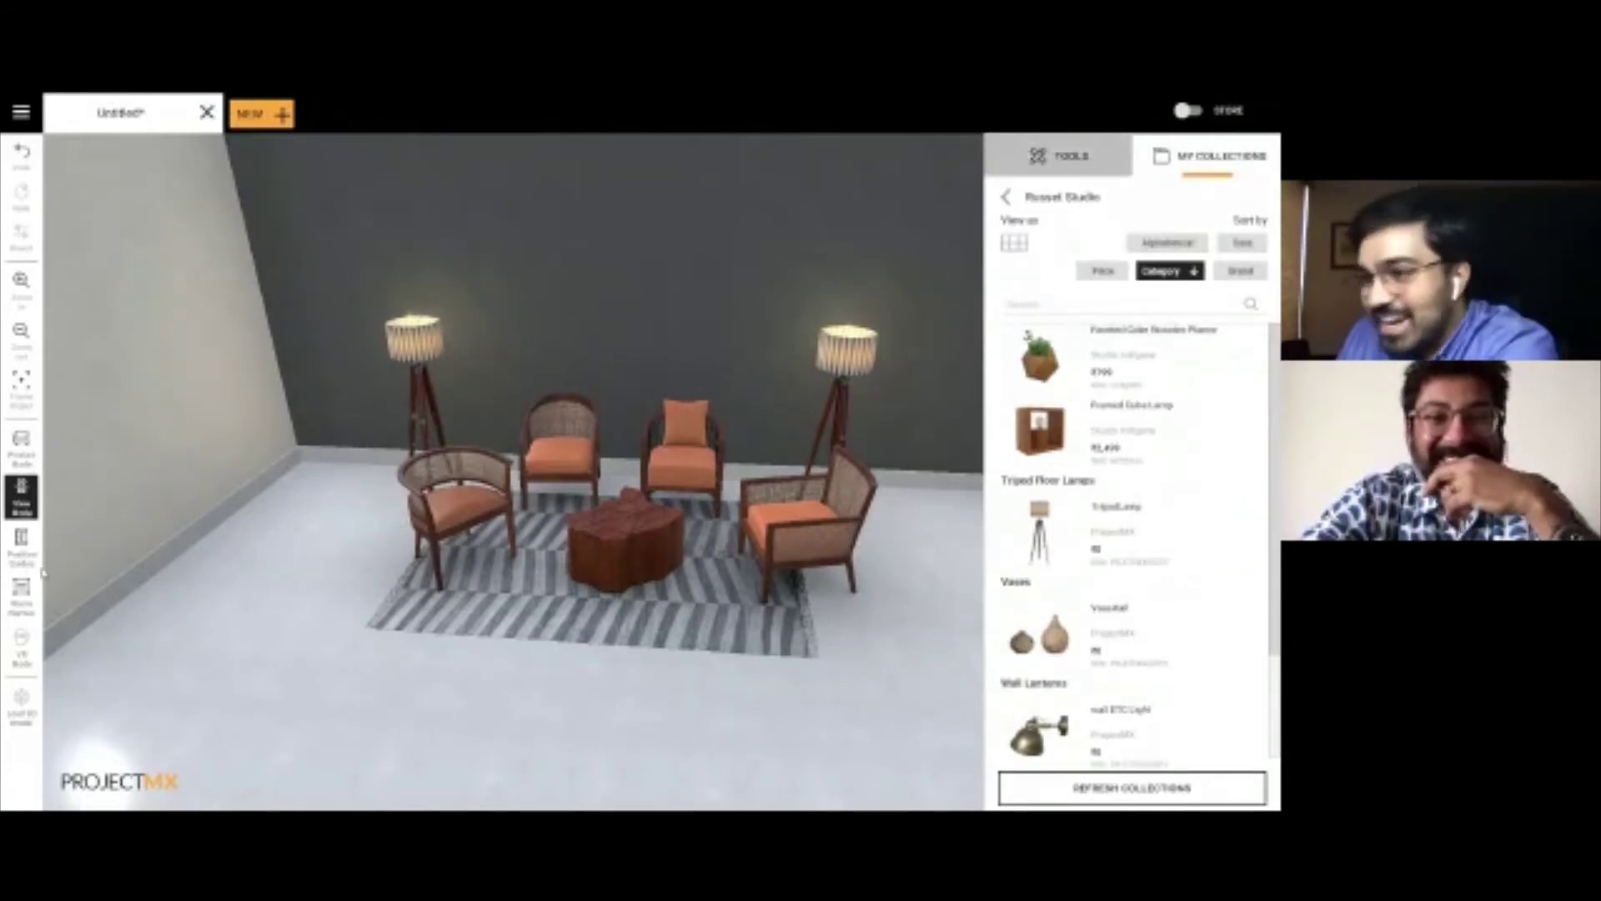
pyautogui.click(21, 448)
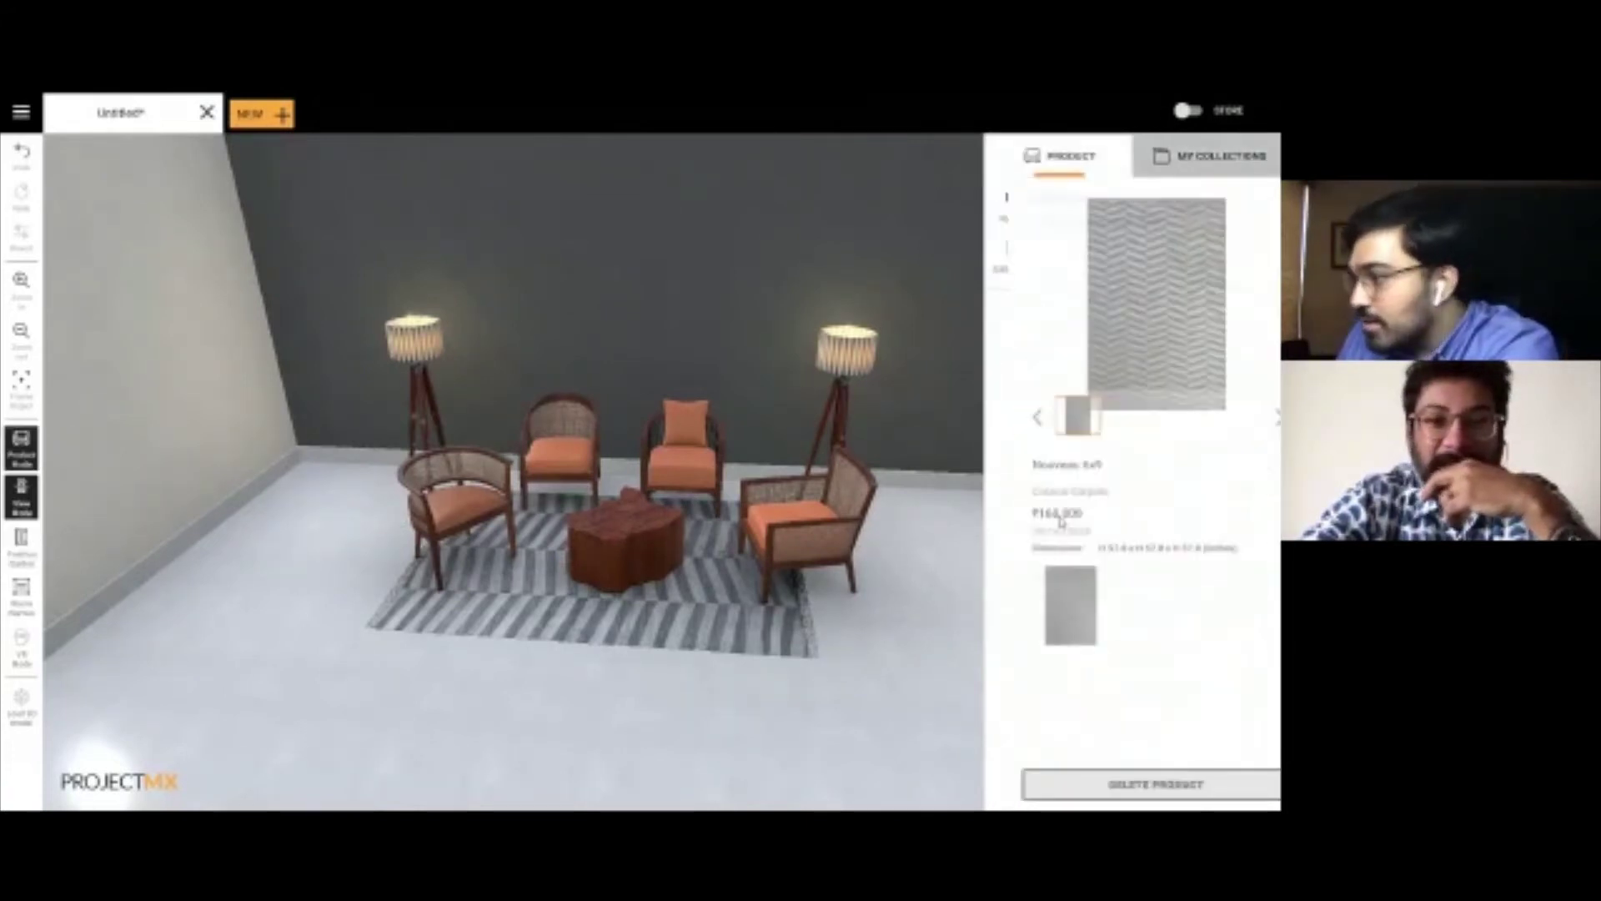
# Step: Place the wooden Chest Of Drawer from the Console Tables category near the room corner in the floor plan
pyautogui.click(1187, 158)
pyautogui.scroll(-1, 1207, 456)
pyautogui.scroll(10, 1207, 457)
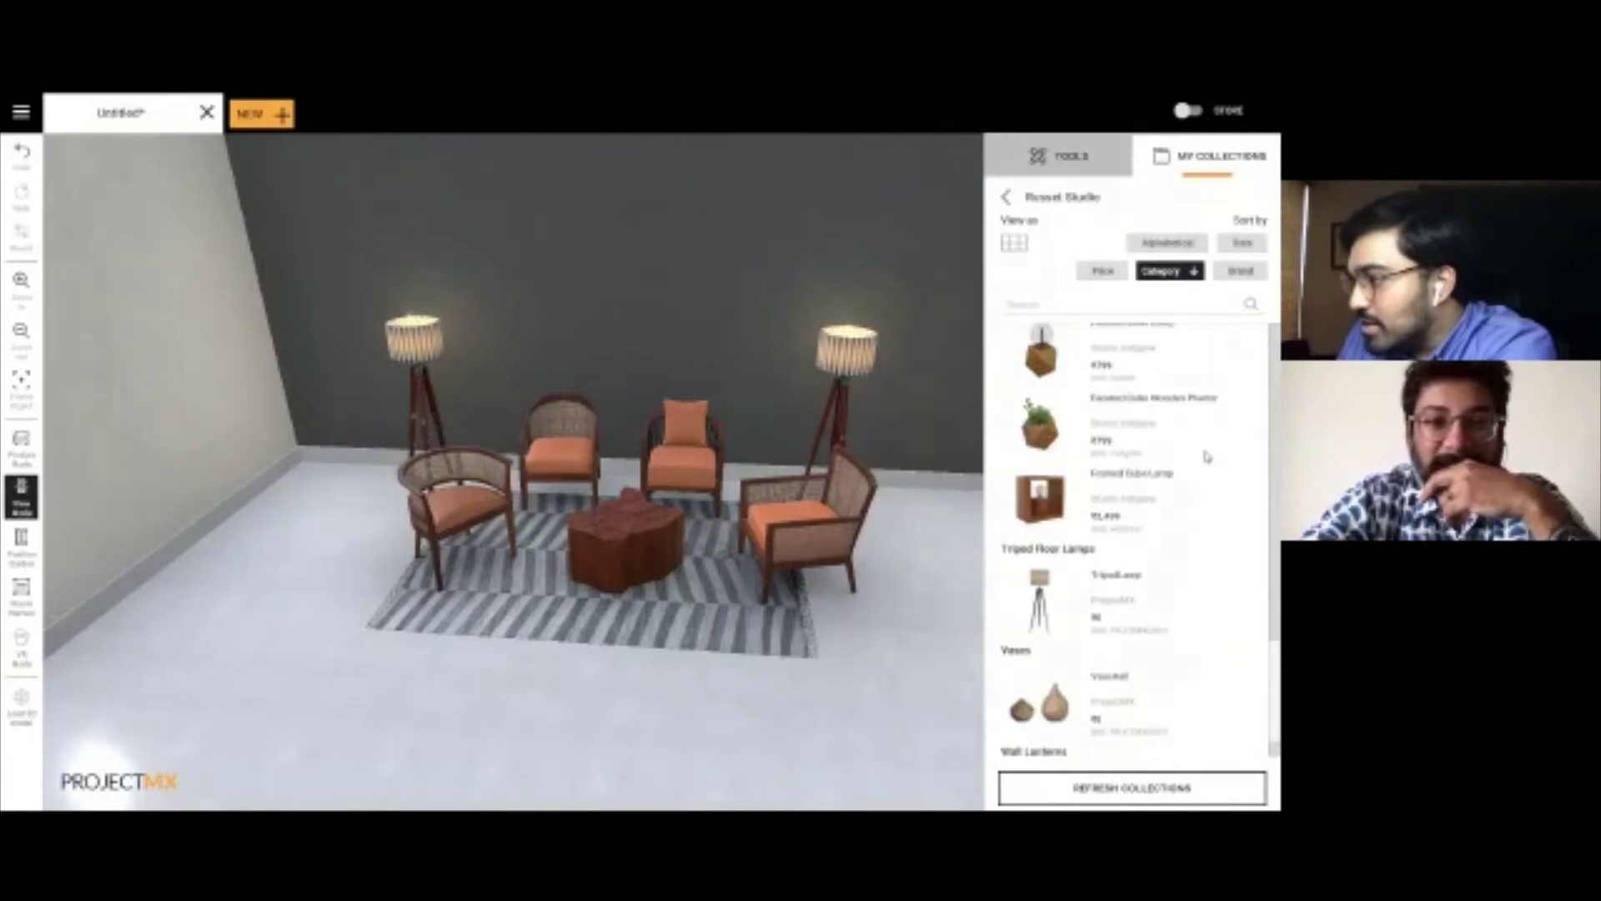
pyautogui.scroll(2, 1237, 506)
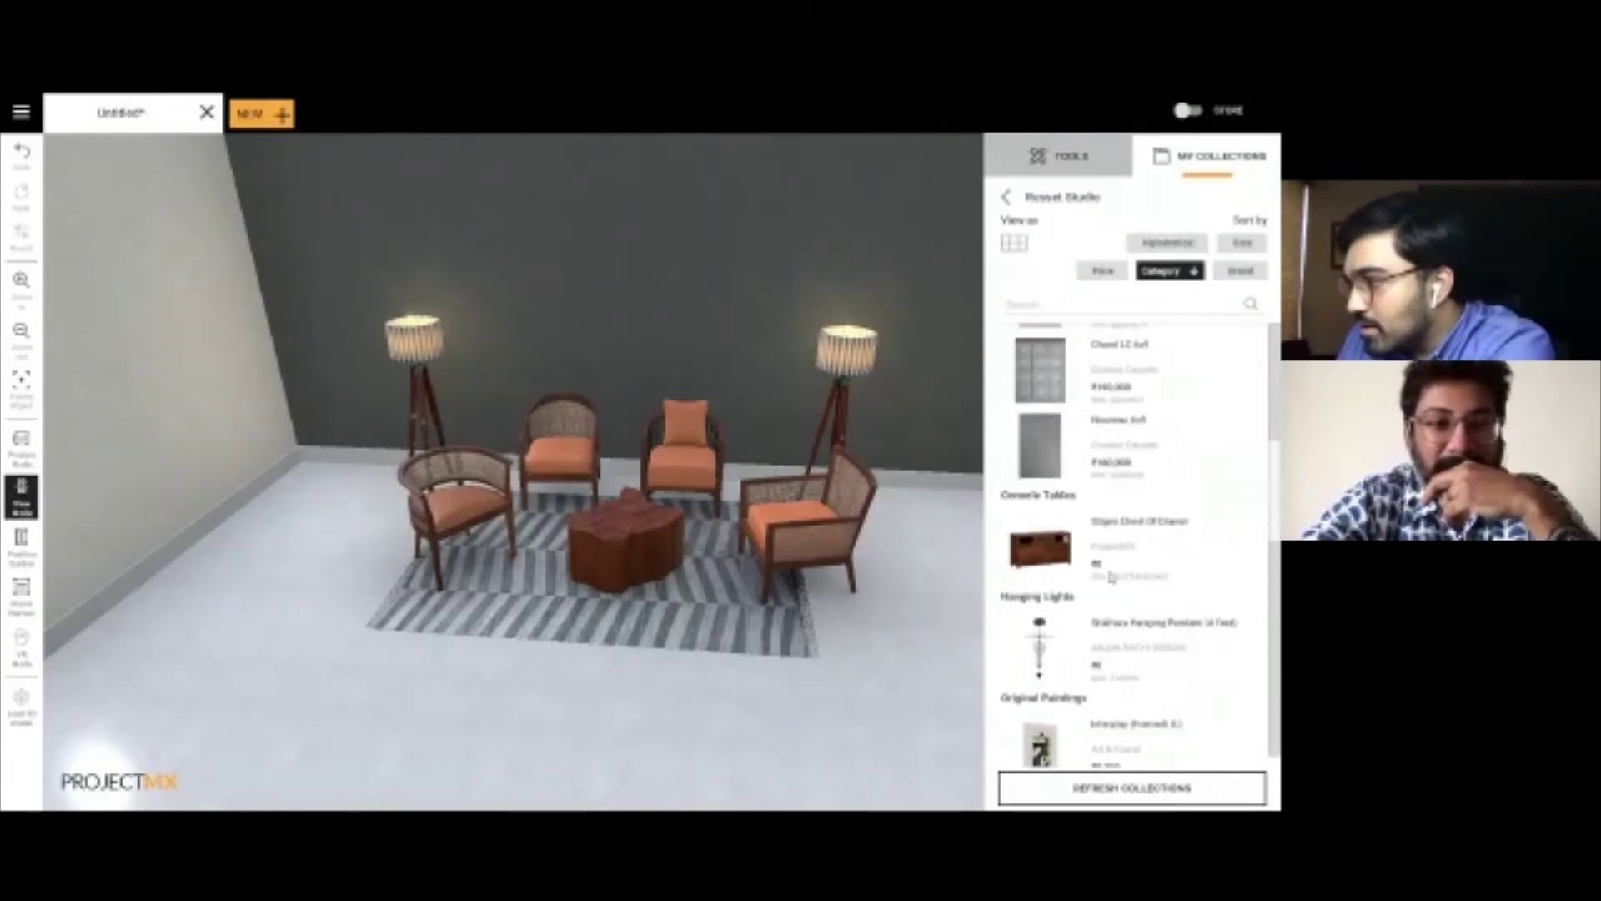
pyautogui.click(21, 495)
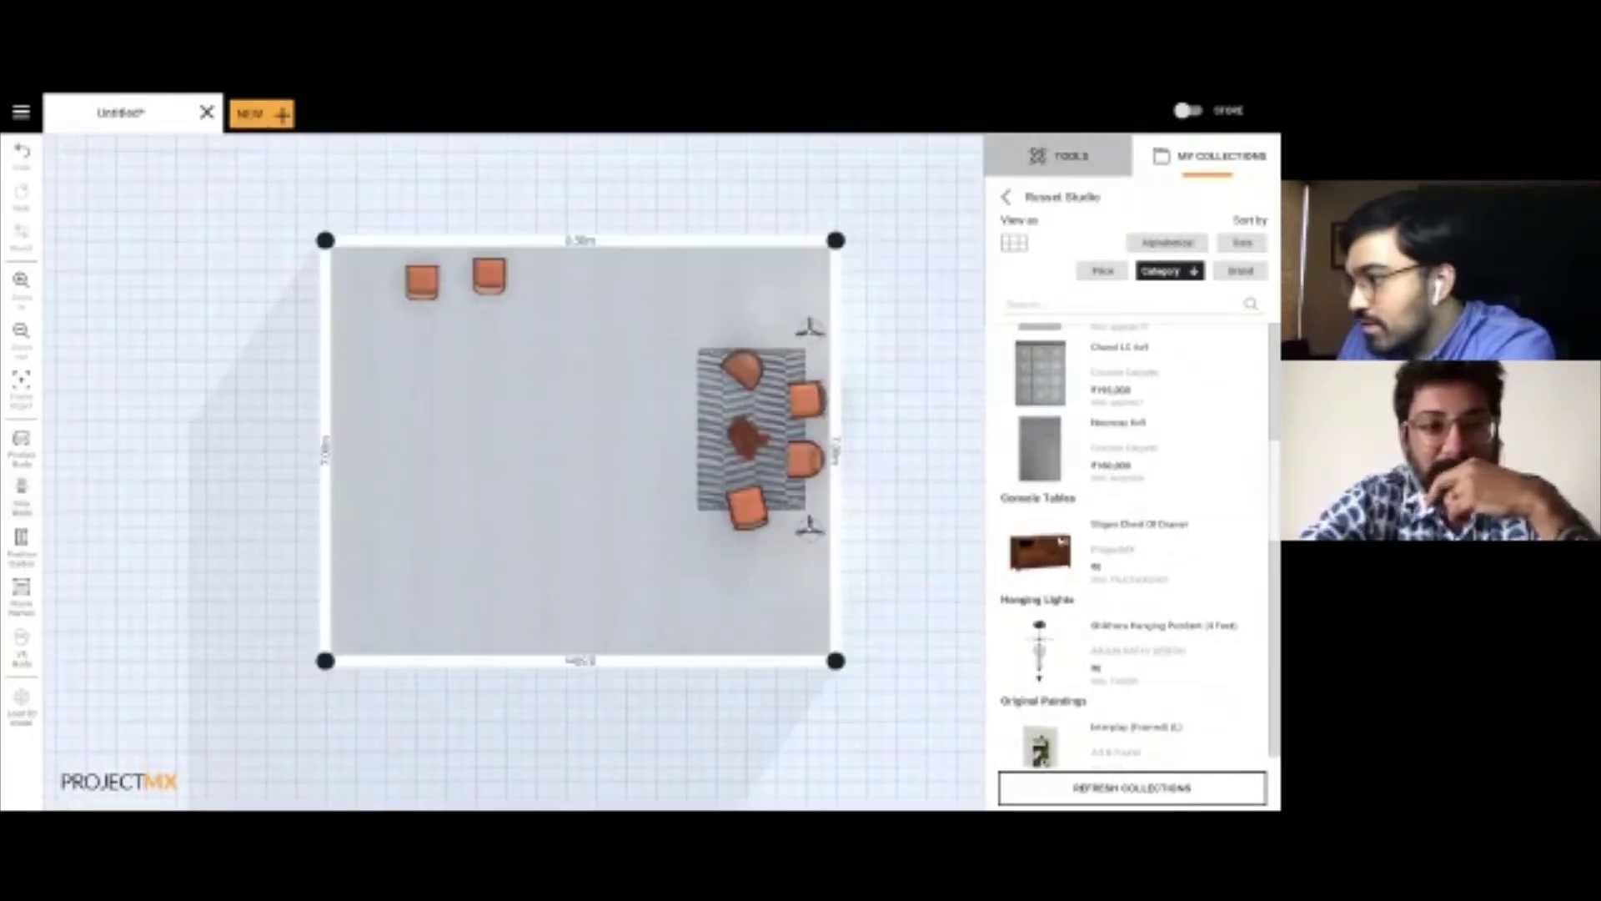
pyautogui.moveTo(1040, 552); pyautogui.dragTo(821, 293)
# Step: Position the chest of drawers against the wall adjoining the dark grey one and return to the 3D view
pyautogui.click(773, 284)
pyautogui.click(710, 321)
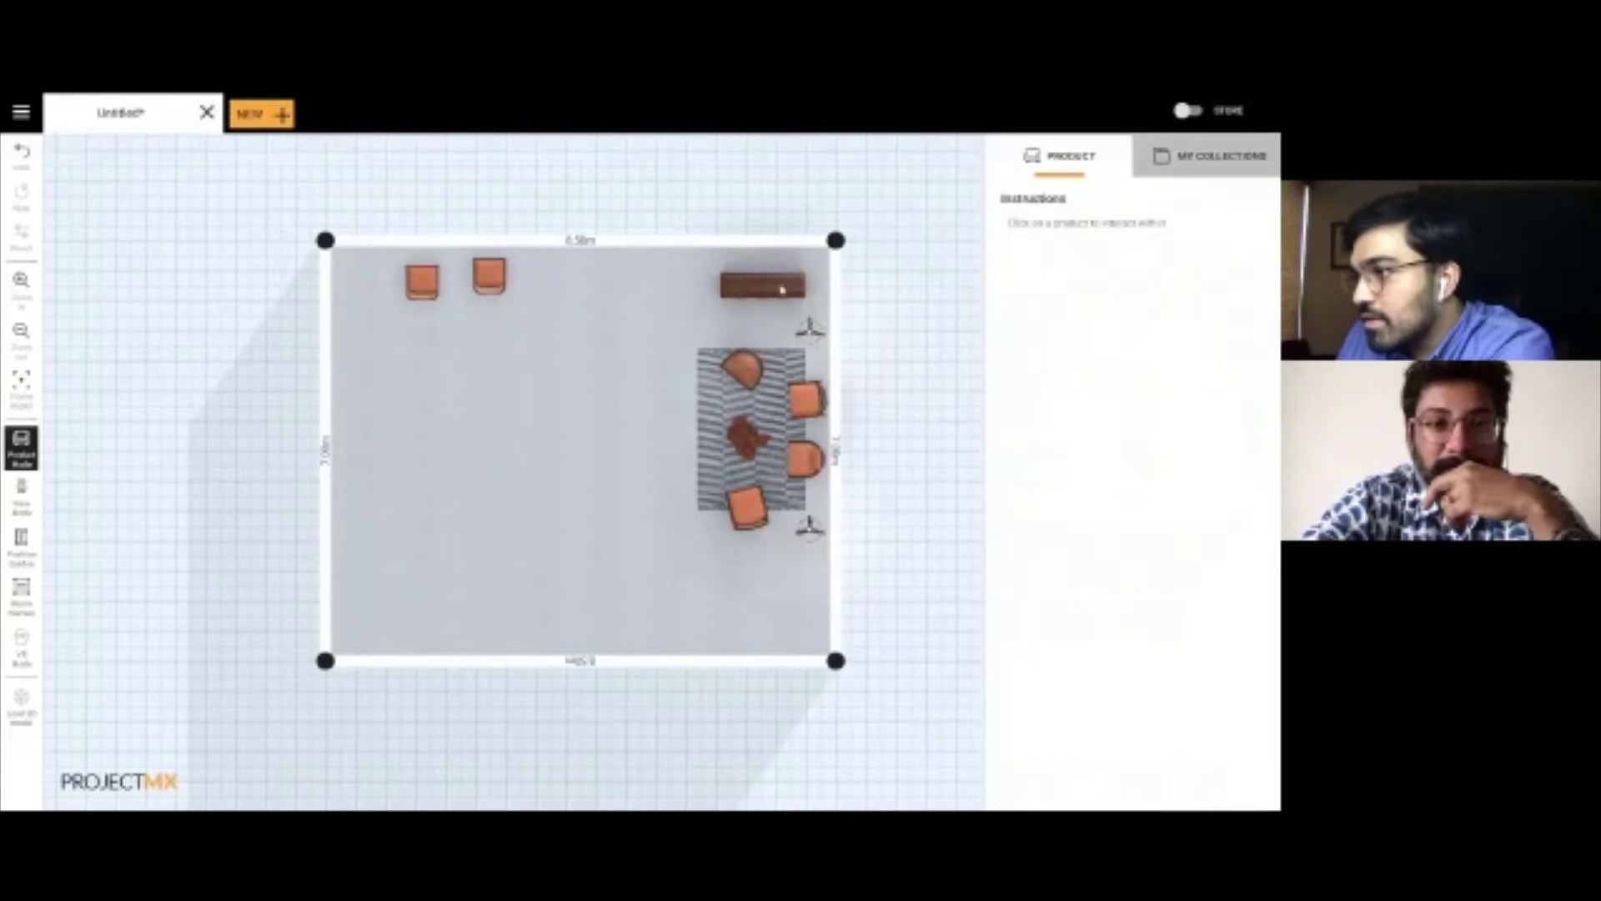
pyautogui.click(756, 276)
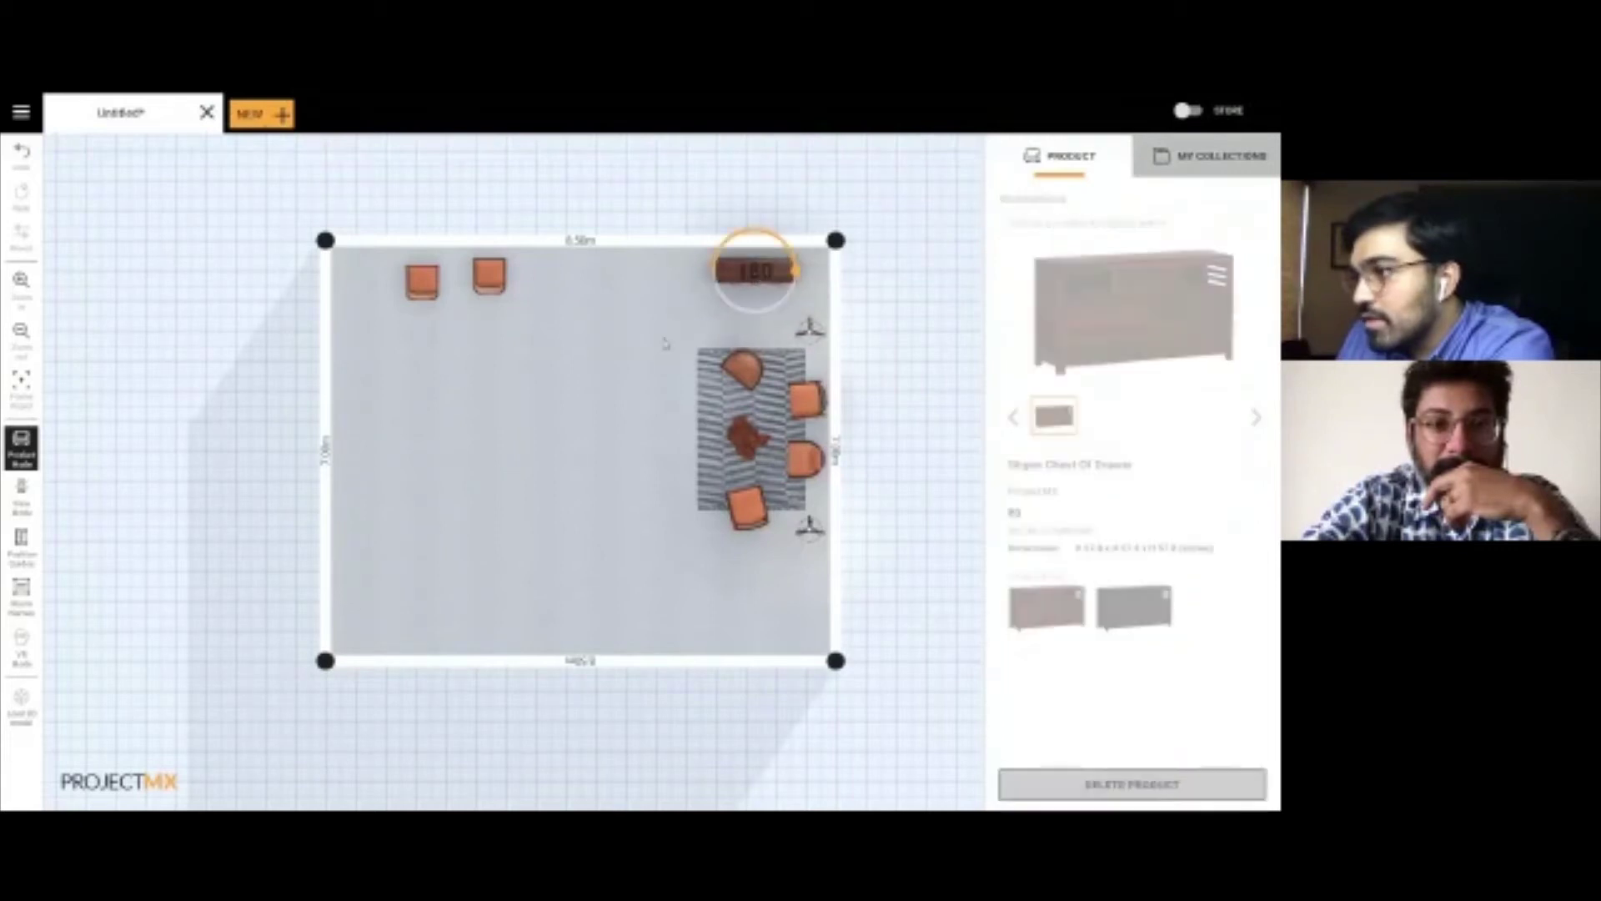
pyautogui.click(98, 497)
pyautogui.click(22, 496)
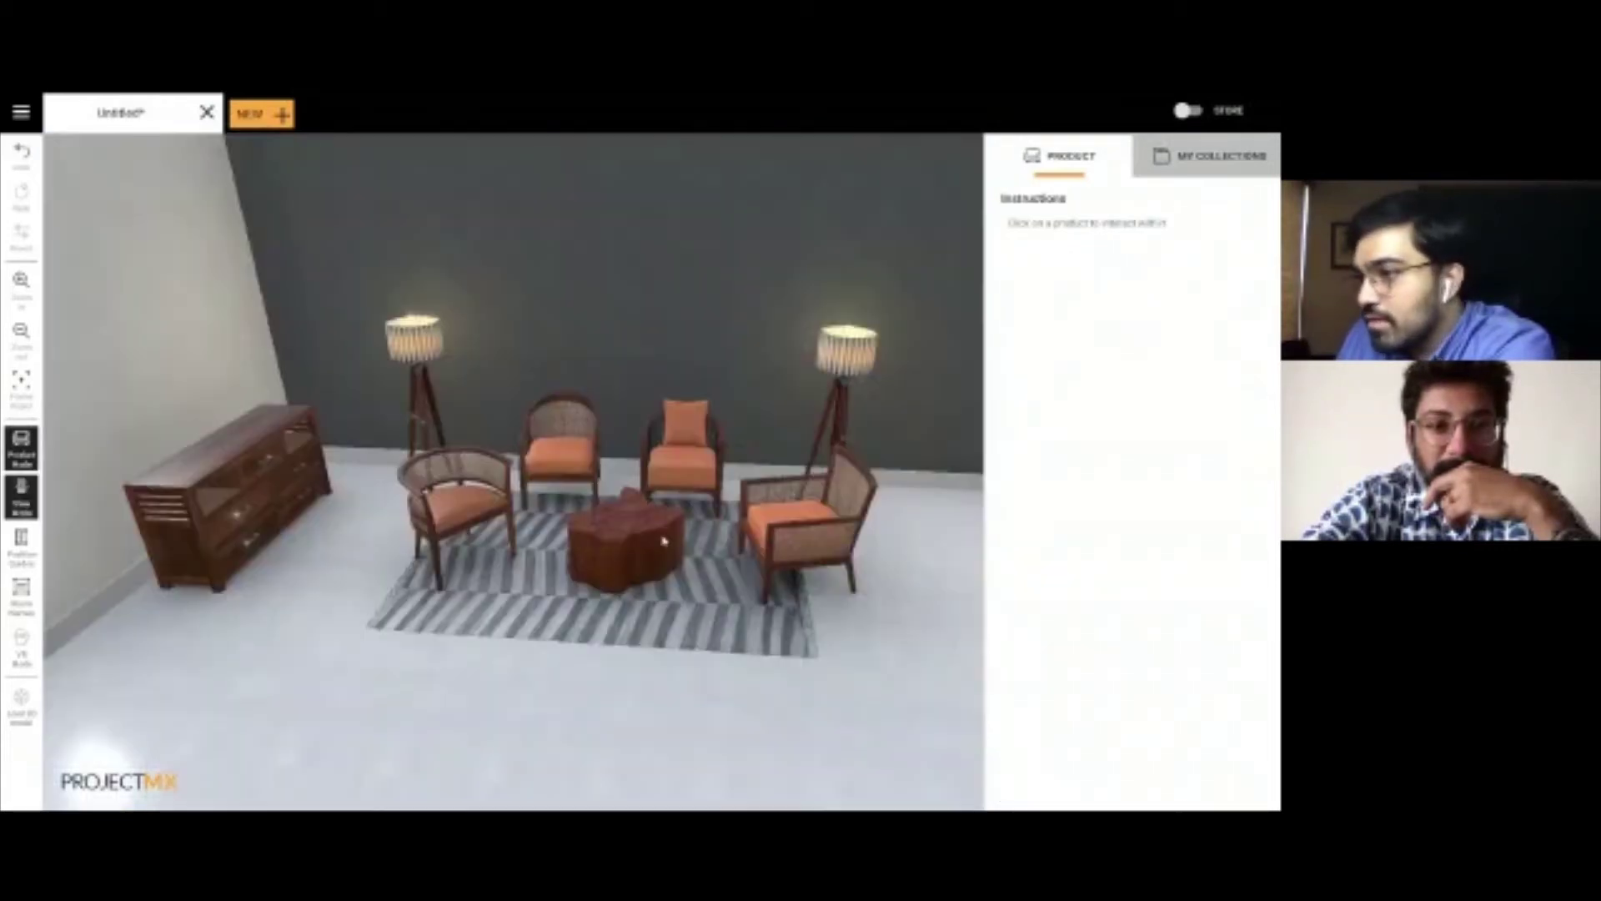
# Step: Change the upholstery of the Agartha armchair to green and of the Eden armchair beside it to dark blue
pyautogui.moveTo(701, 601); pyautogui.dragTo(686, 574, button='right')
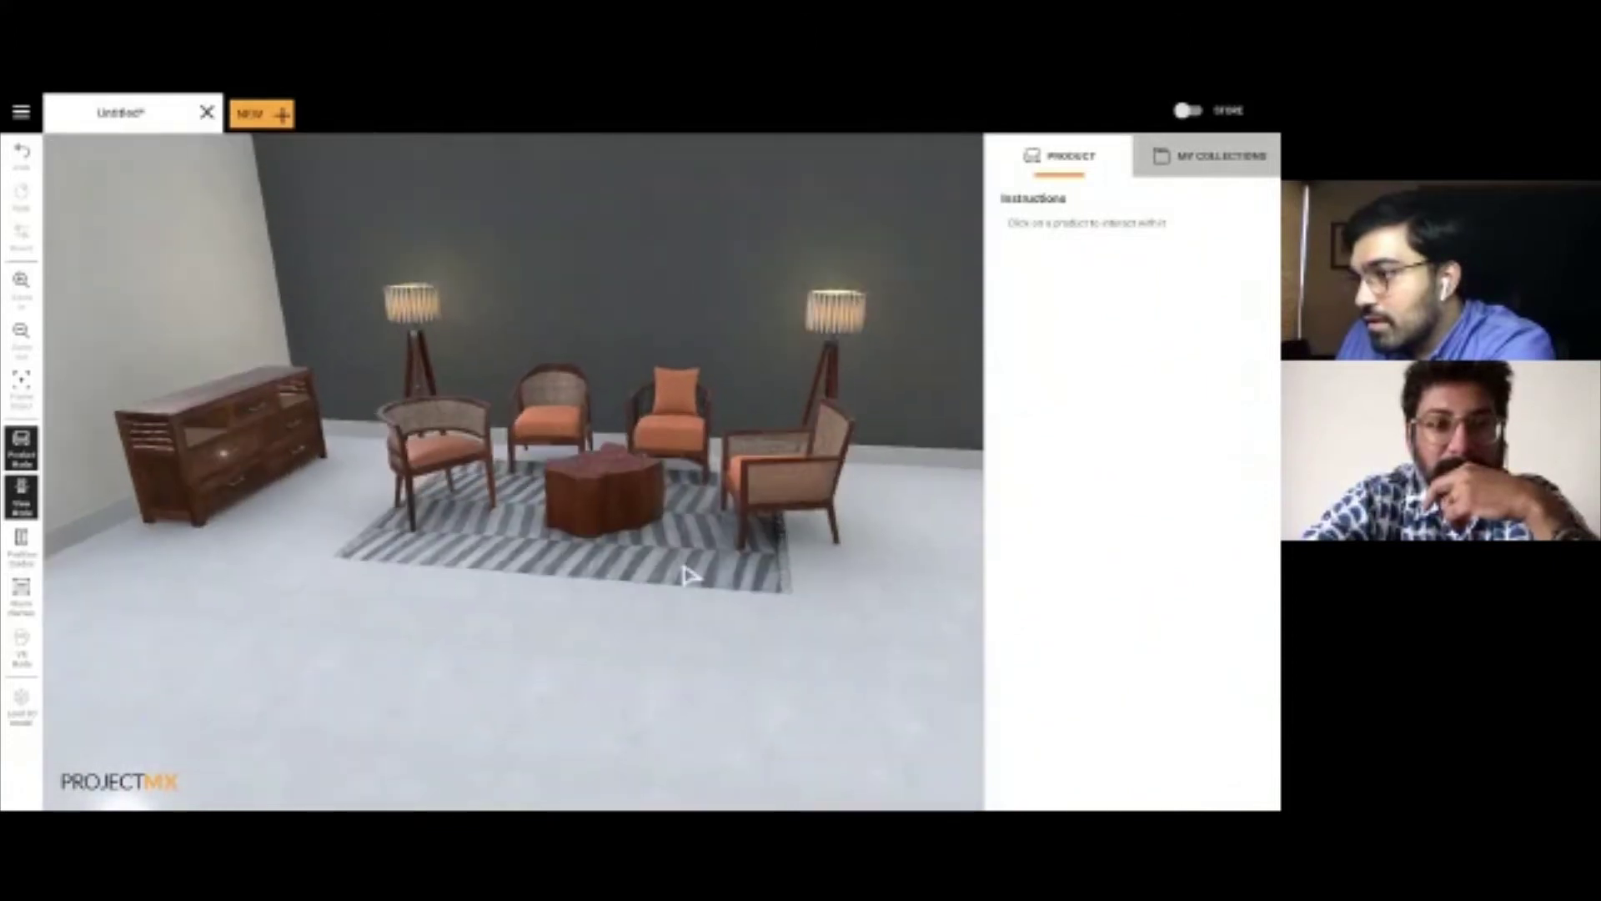
pyautogui.moveTo(687, 573); pyautogui.dragTo(664, 526)
pyautogui.click(473, 545)
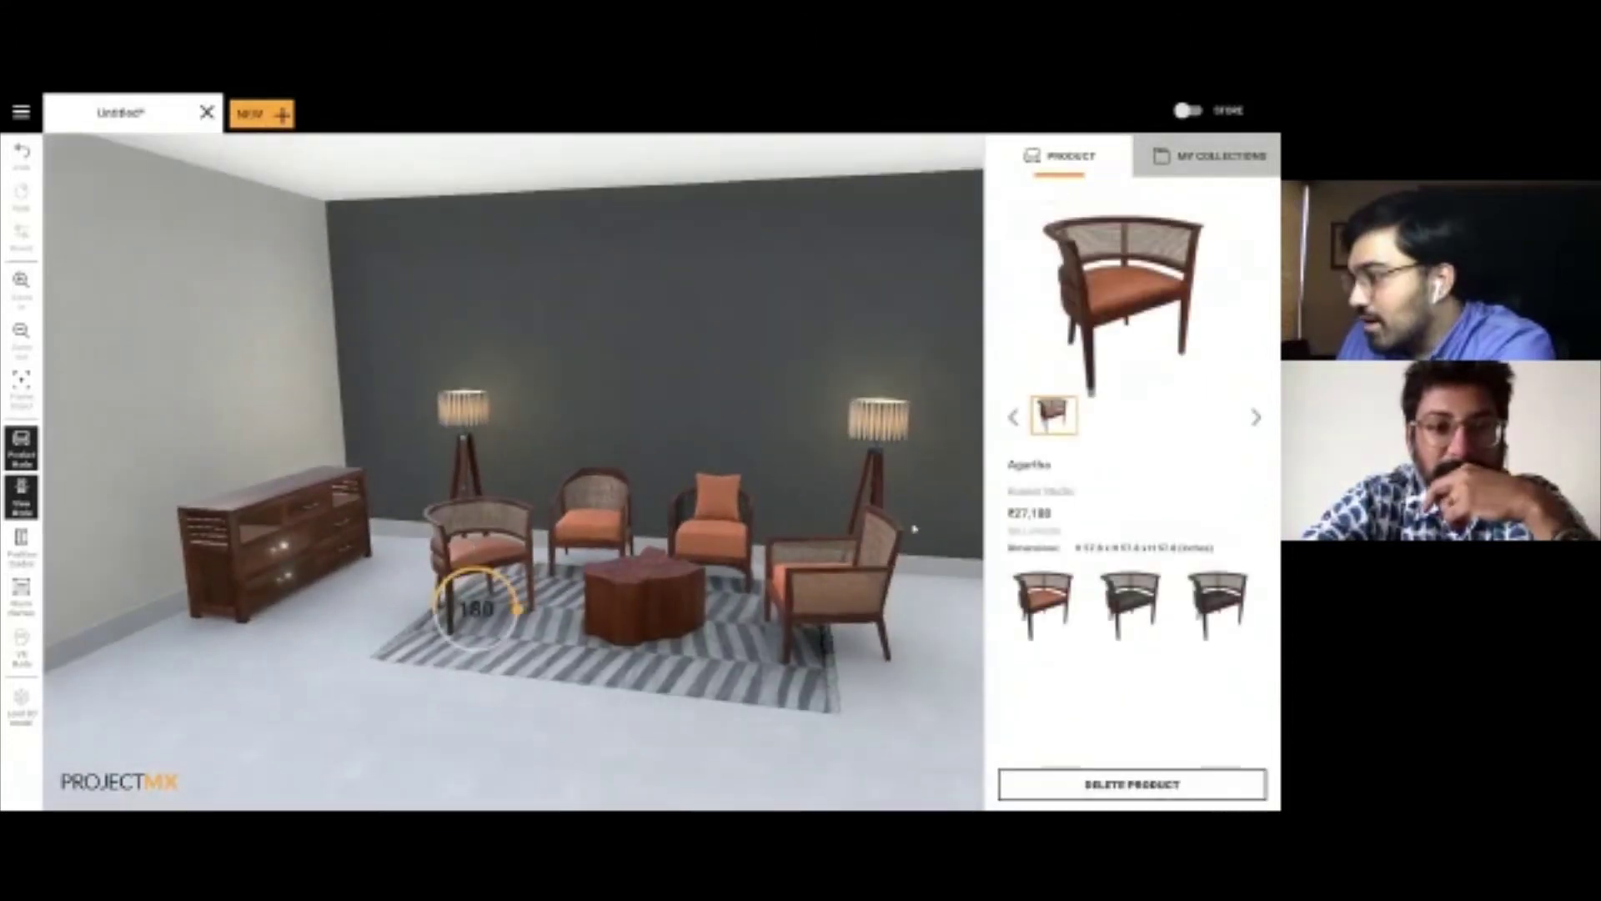
pyautogui.click(1125, 596)
pyautogui.click(571, 541)
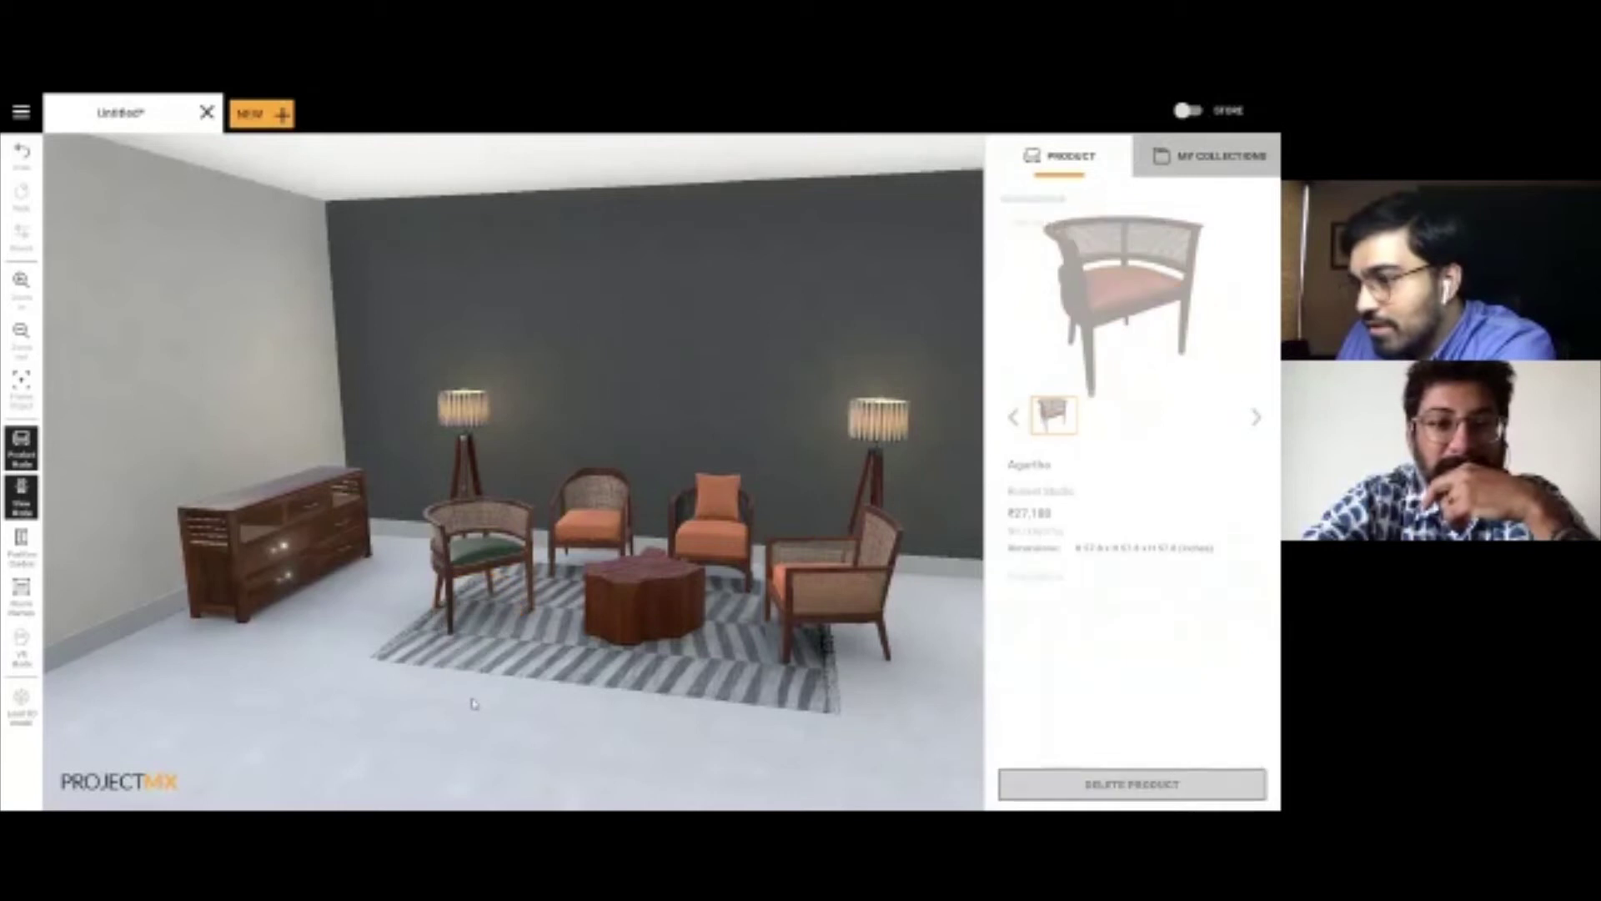
pyautogui.click(1127, 607)
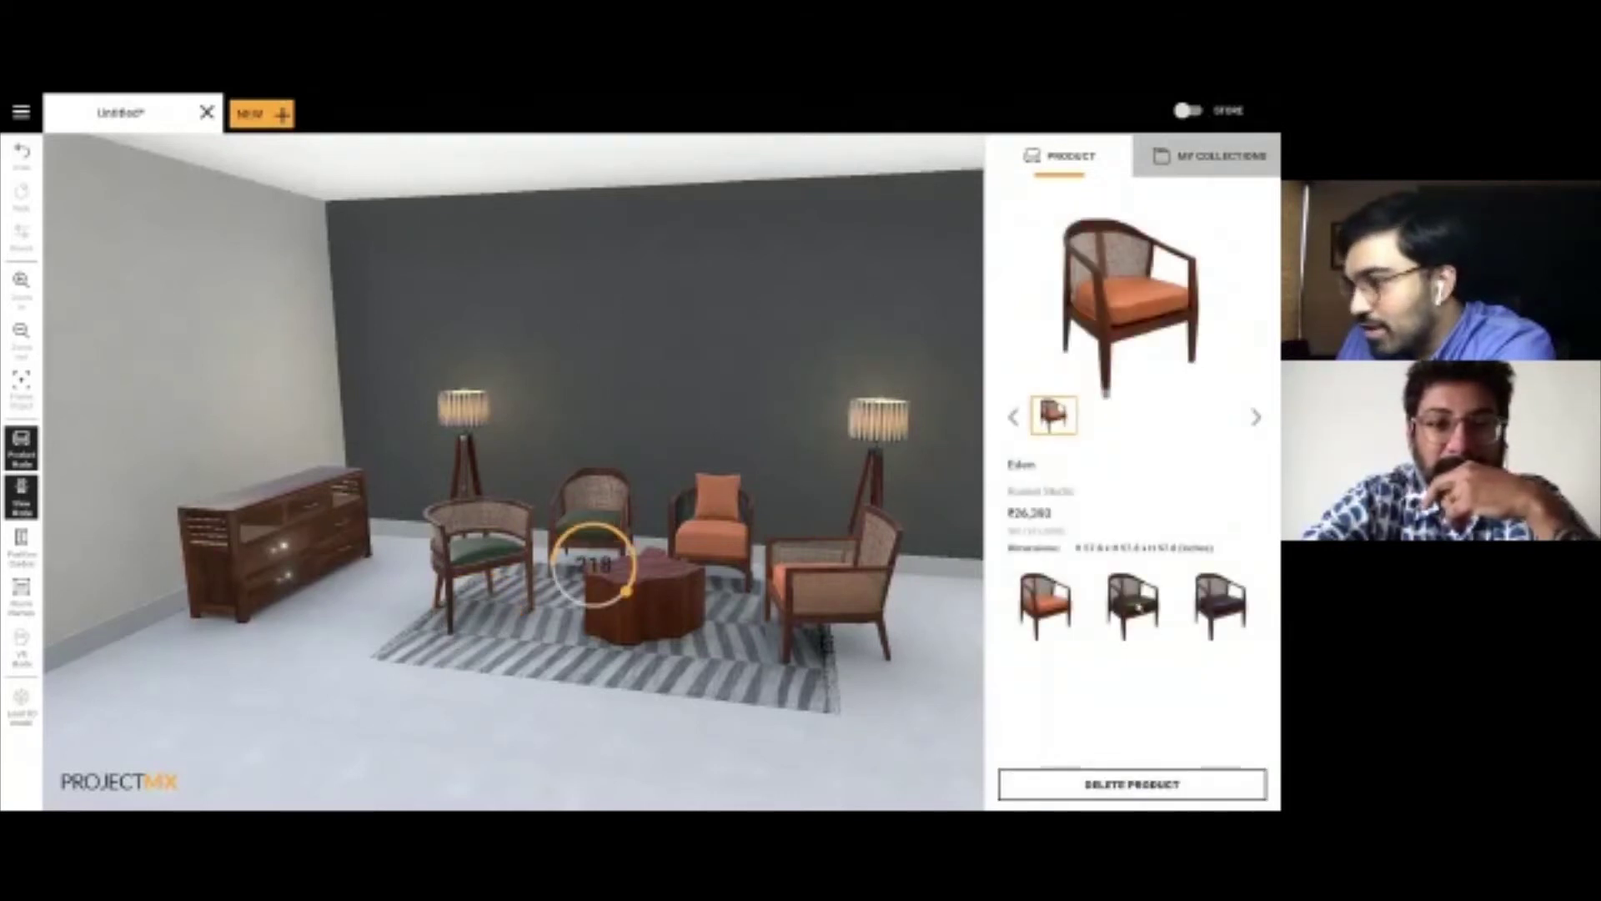
pyautogui.click(889, 691)
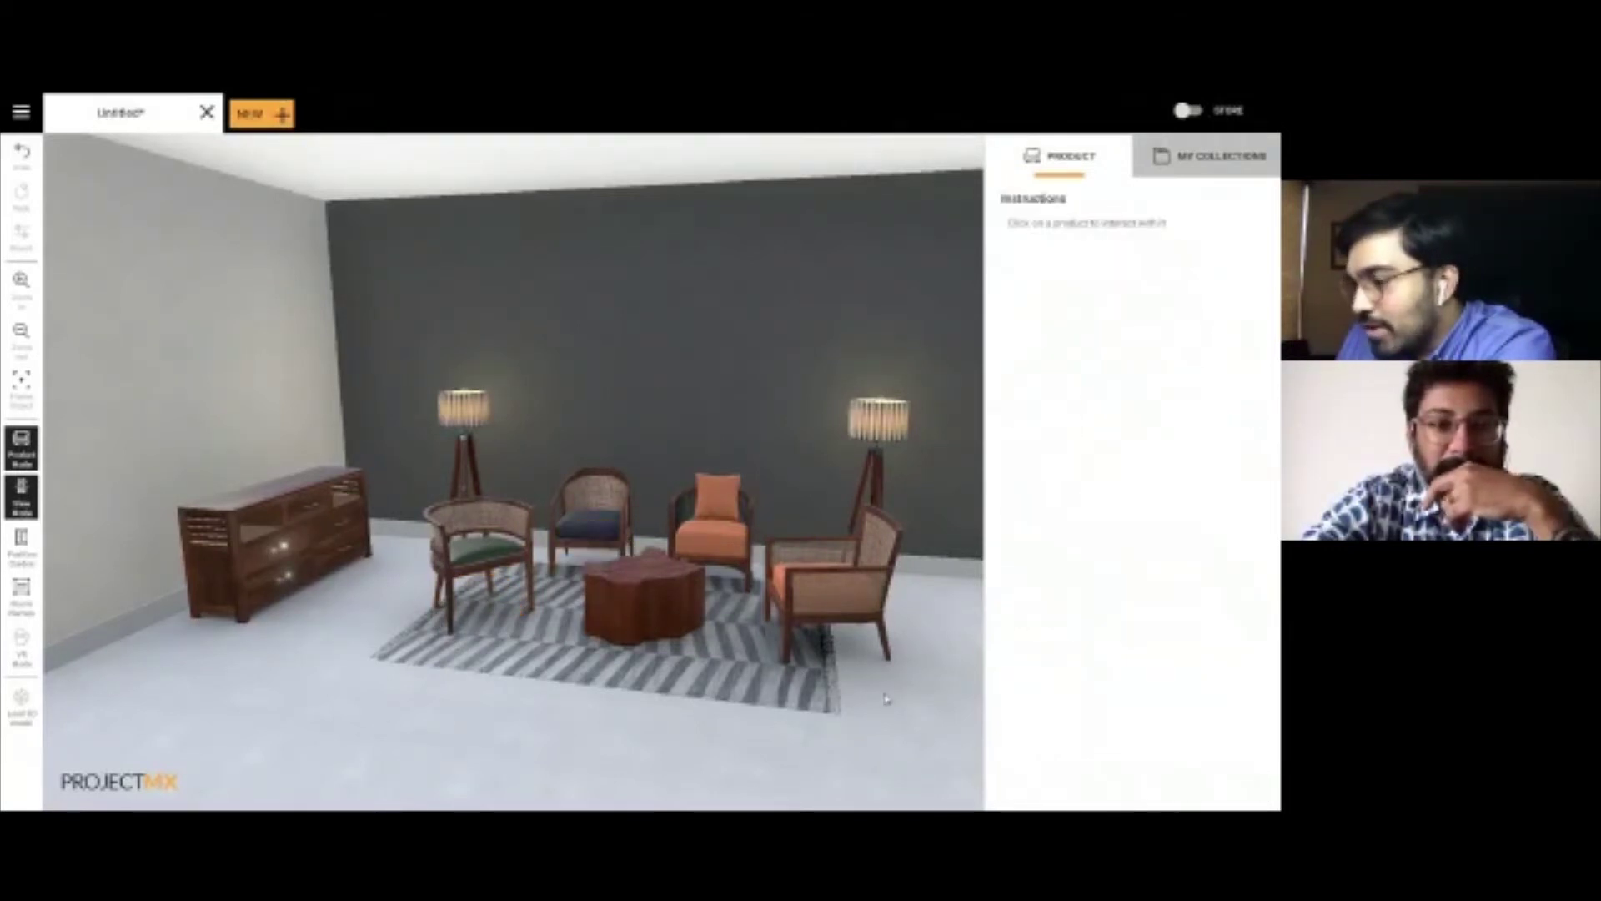
# Step: Change the cushioned armchair next to the blue one to the pink-red variant and the Kolek armchair to the grey variant
pyautogui.moveTo(889, 691); pyautogui.dragTo(945, 695)
pyautogui.moveTo(638, 631); pyautogui.dragTo(665, 613)
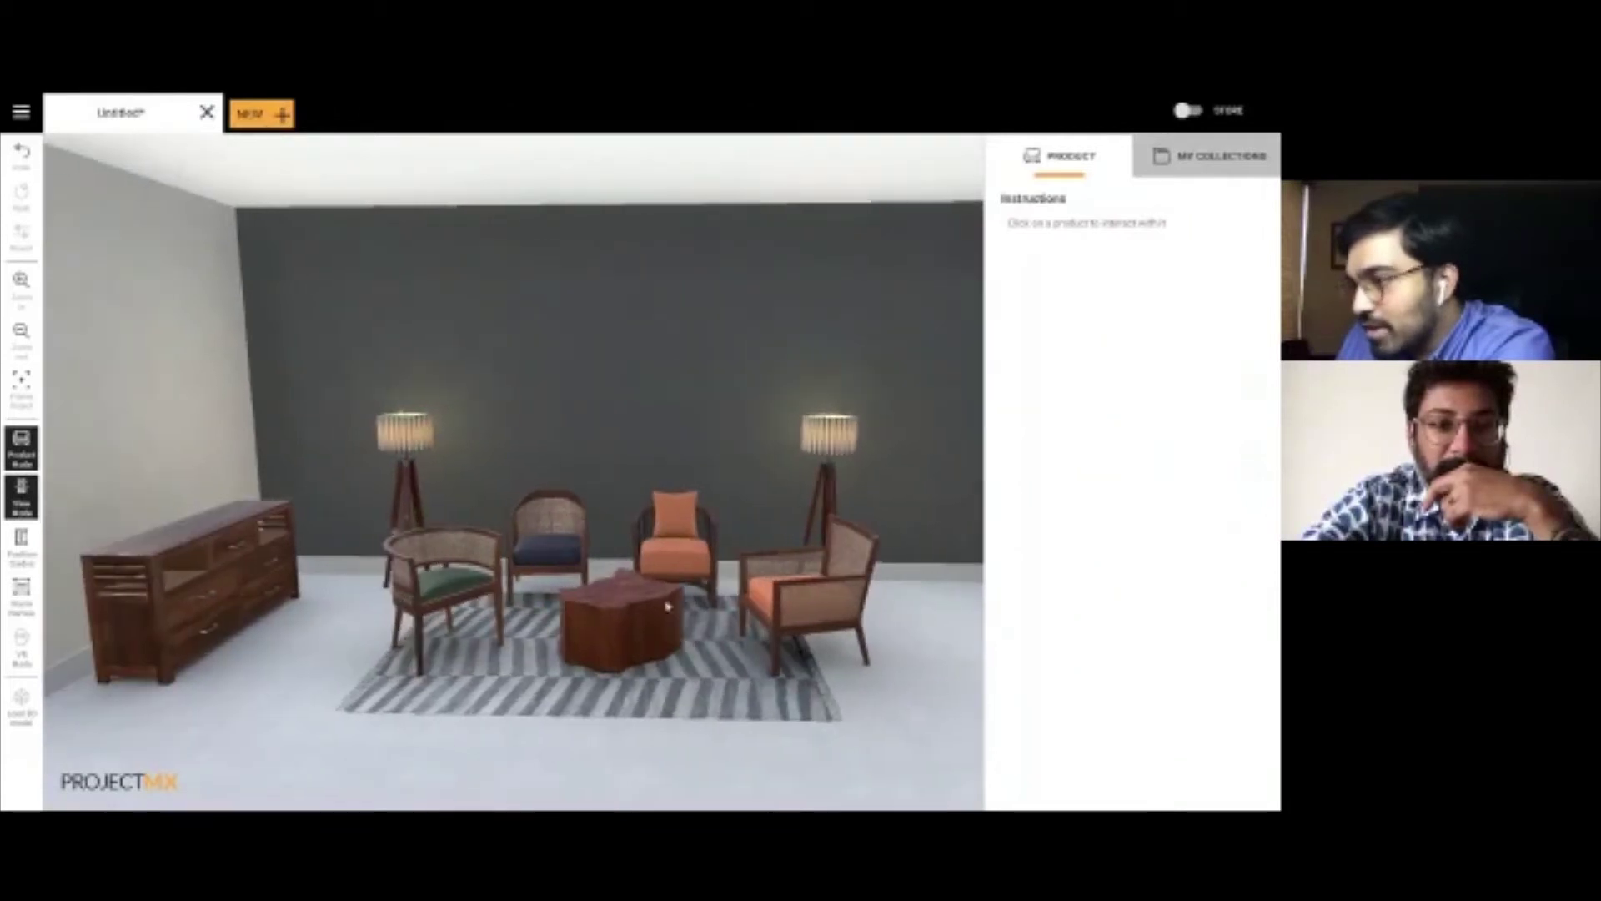
pyautogui.click(669, 607)
pyautogui.click(1122, 609)
pyautogui.click(901, 685)
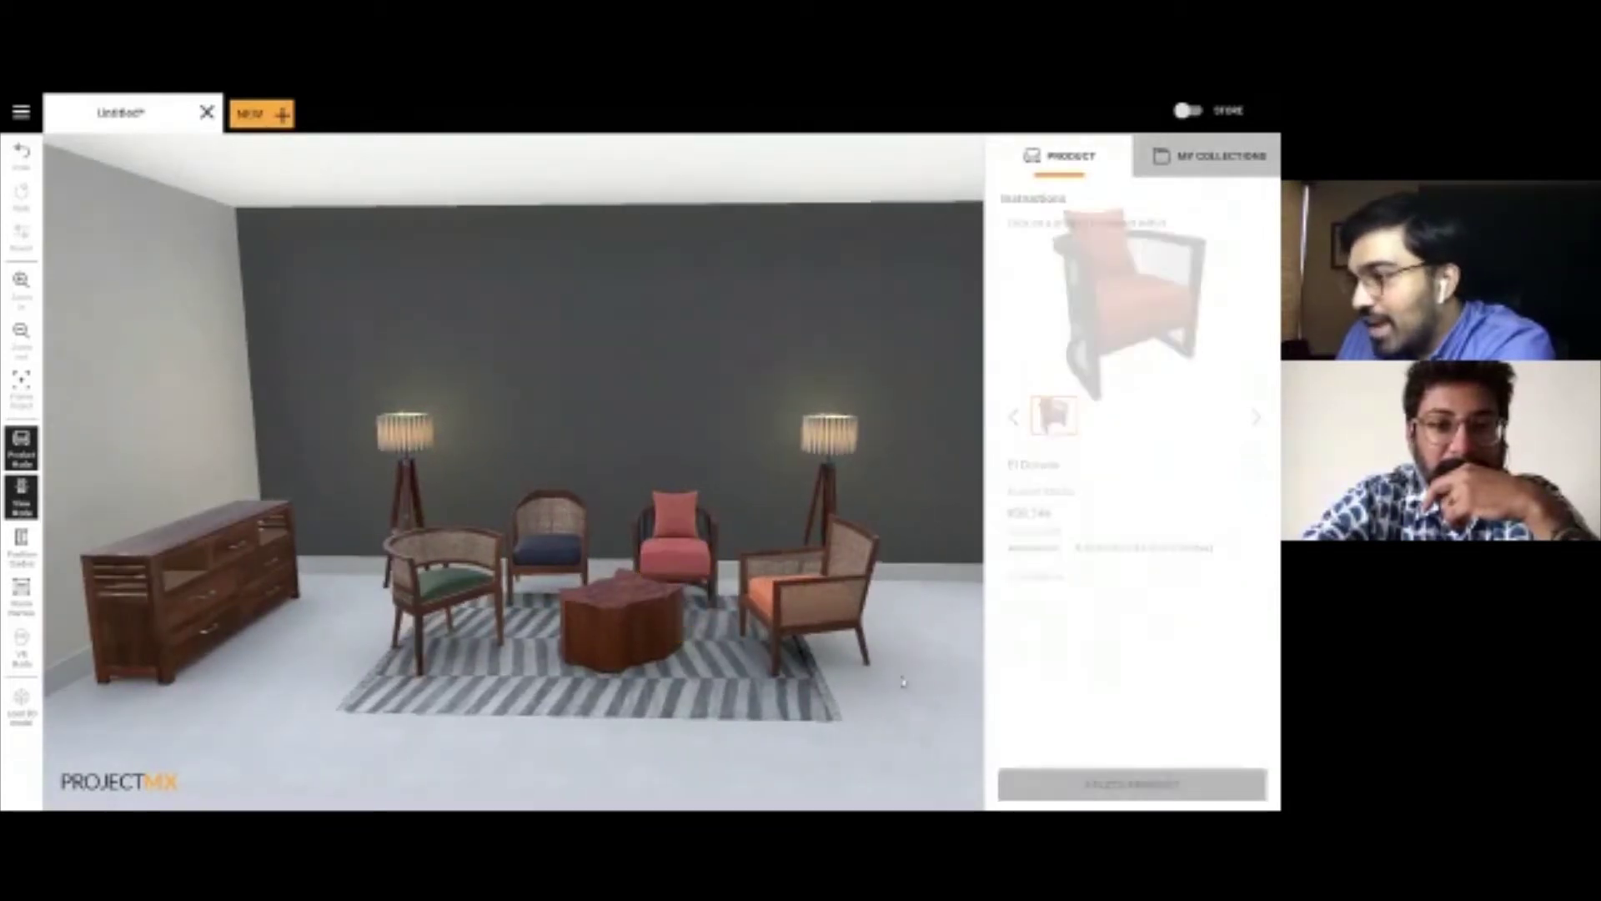
pyautogui.moveTo(901, 686); pyautogui.dragTo(947, 674)
pyautogui.click(726, 626)
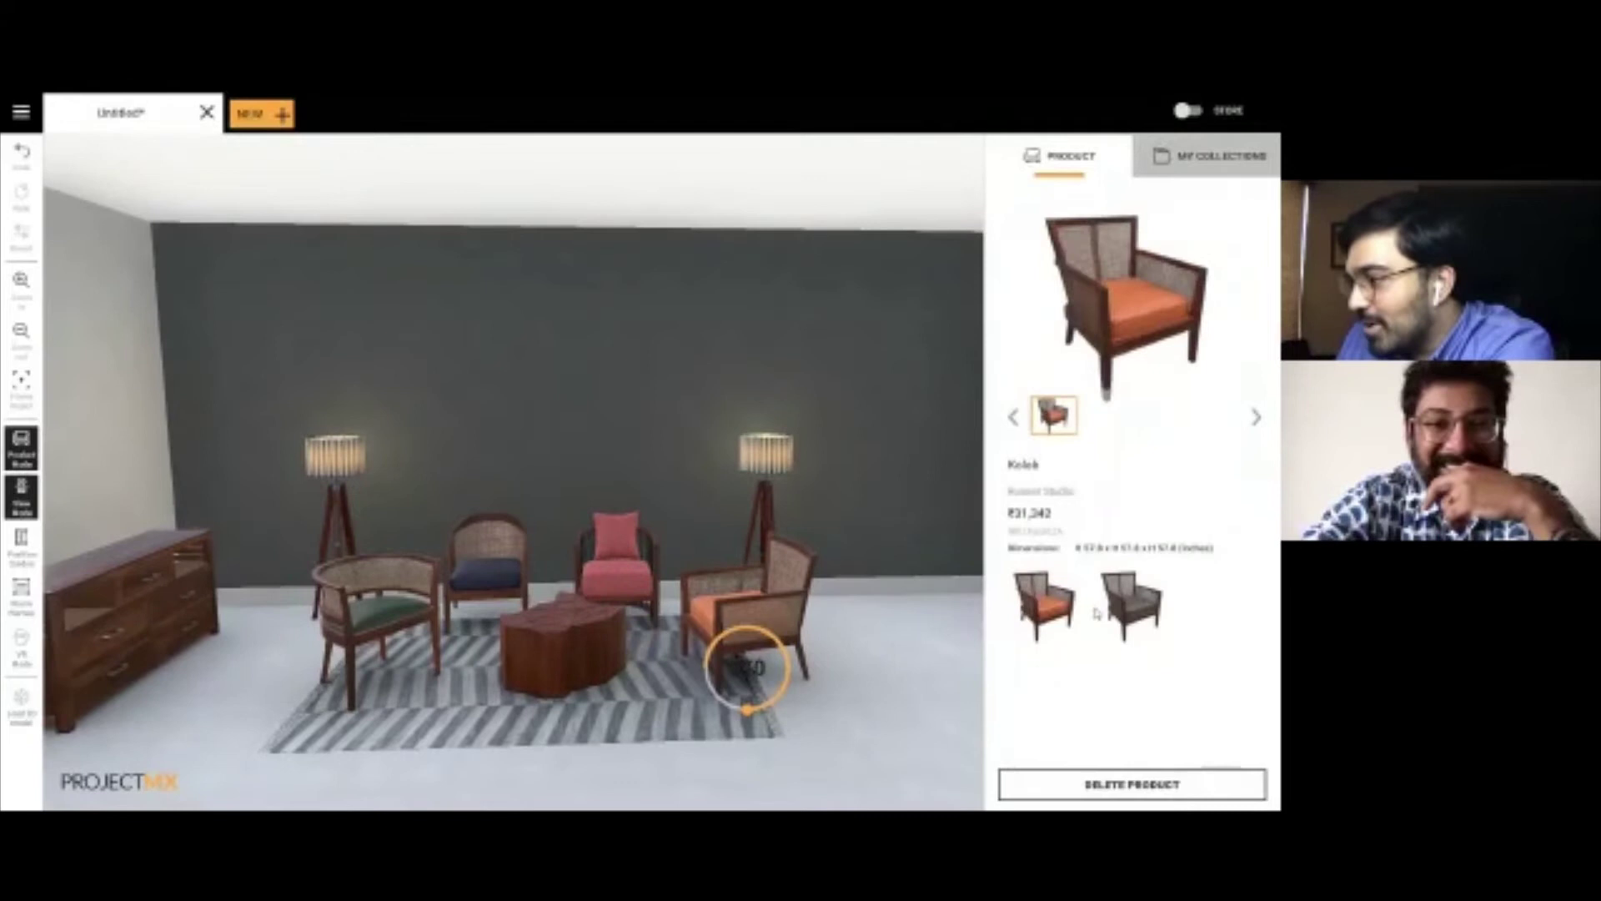
pyautogui.click(1131, 607)
pyautogui.click(873, 685)
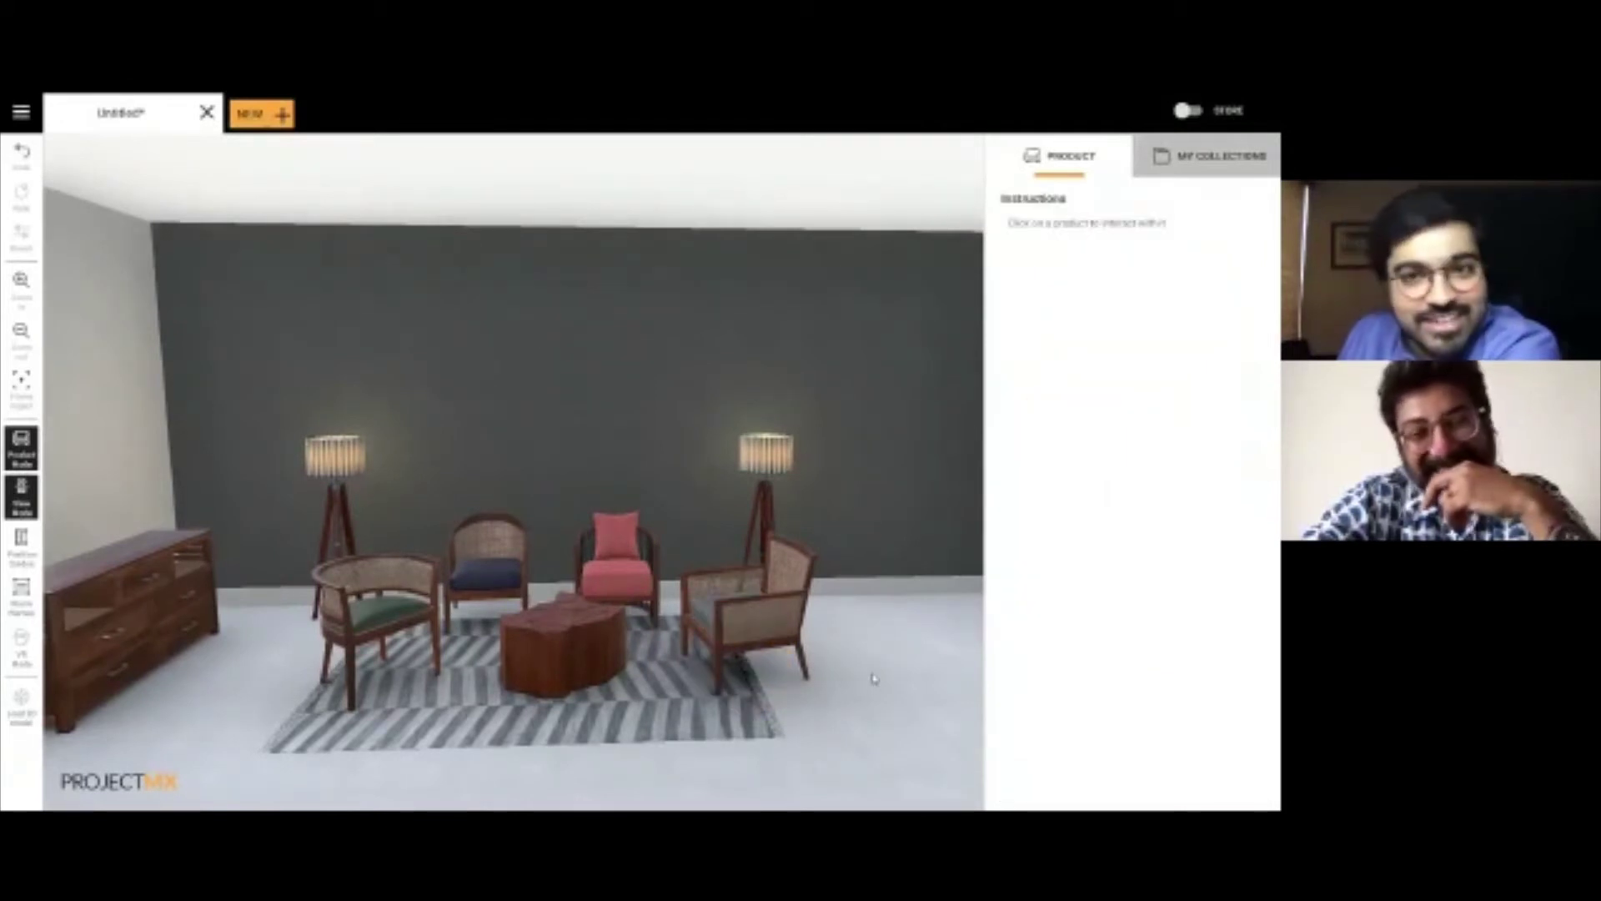
# Step: Add the Faceted Cube Wooden Planter from Table Decor in the top-down floor plan and move it onto the chest of drawers
pyautogui.scroll(3, 868, 668)
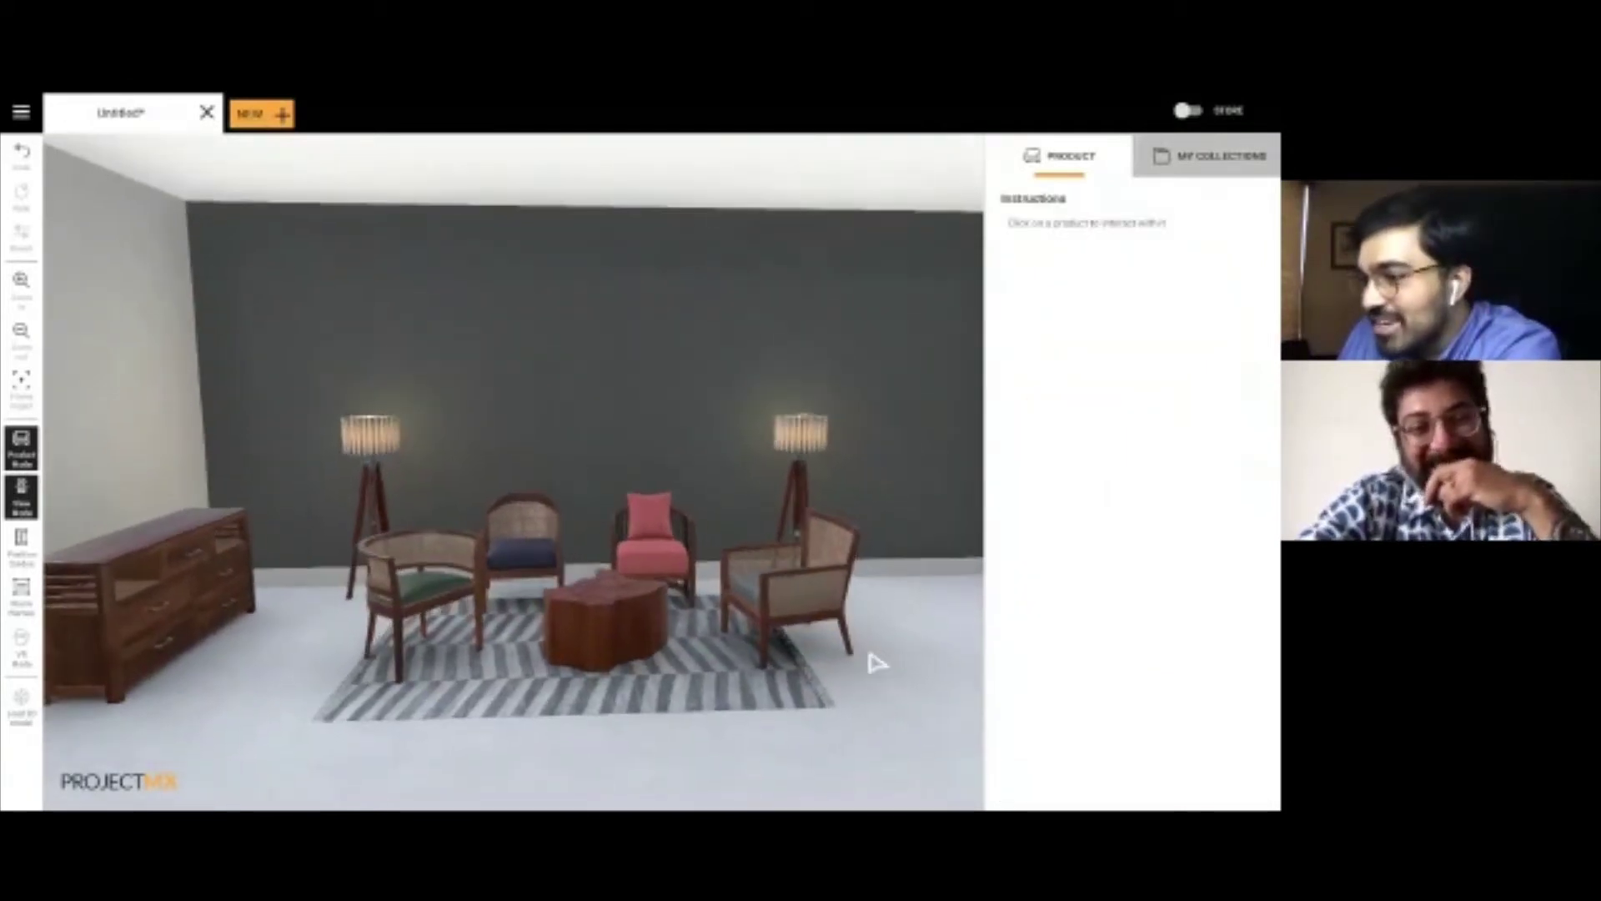
pyautogui.scroll(2, 789, 679)
pyautogui.moveTo(773, 678); pyautogui.dragTo(569, 619)
pyautogui.scroll(5, 799, 699)
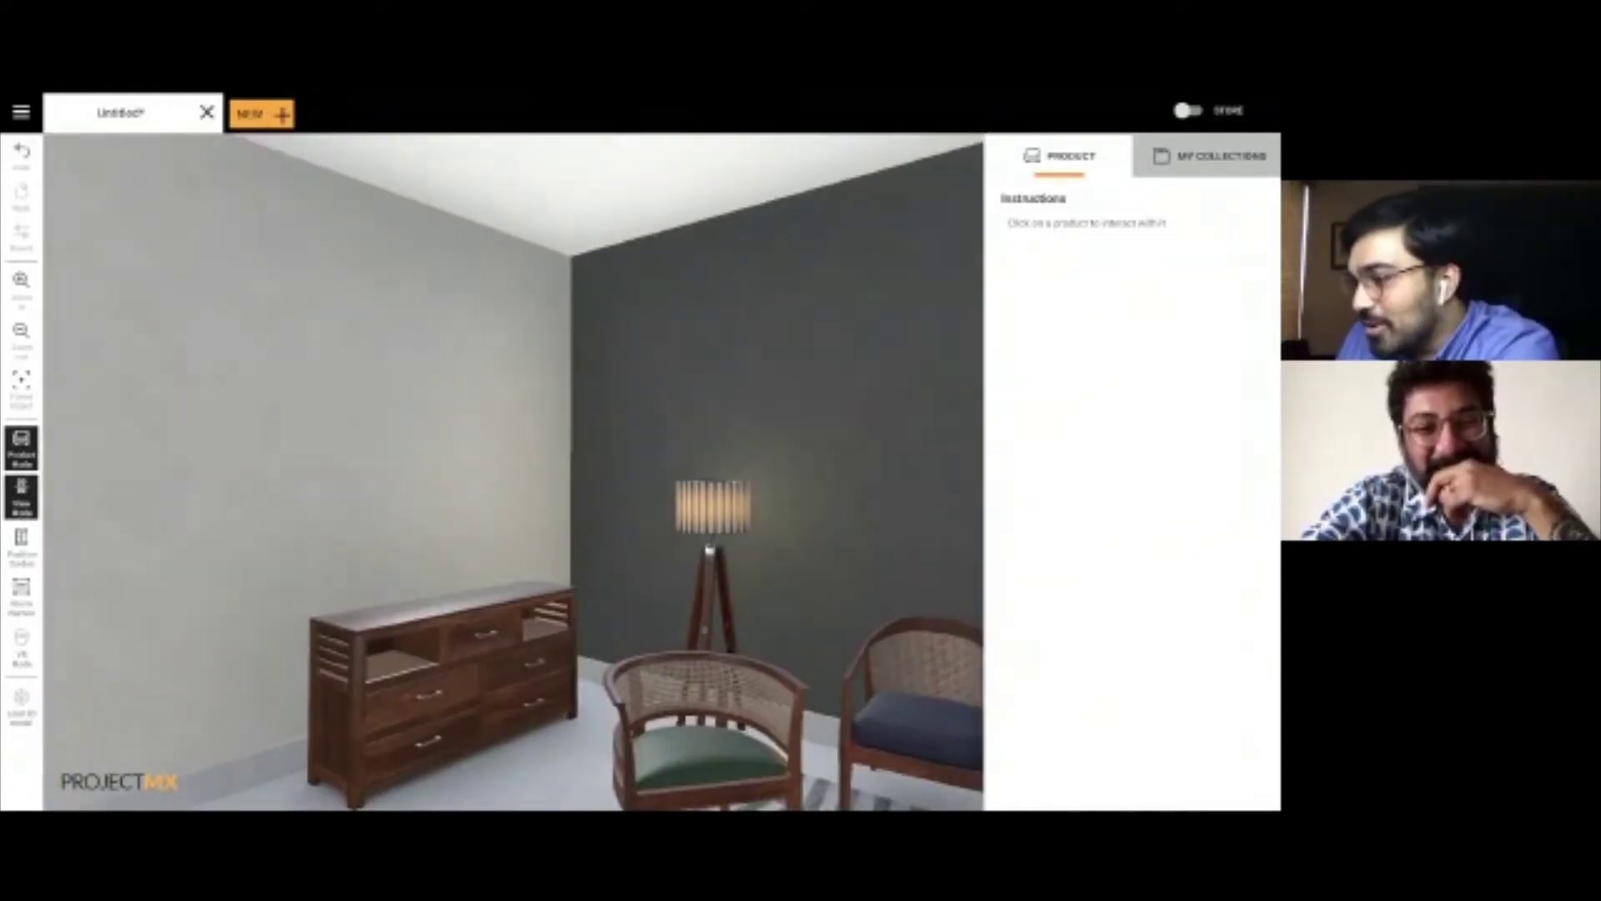
pyautogui.click(21, 448)
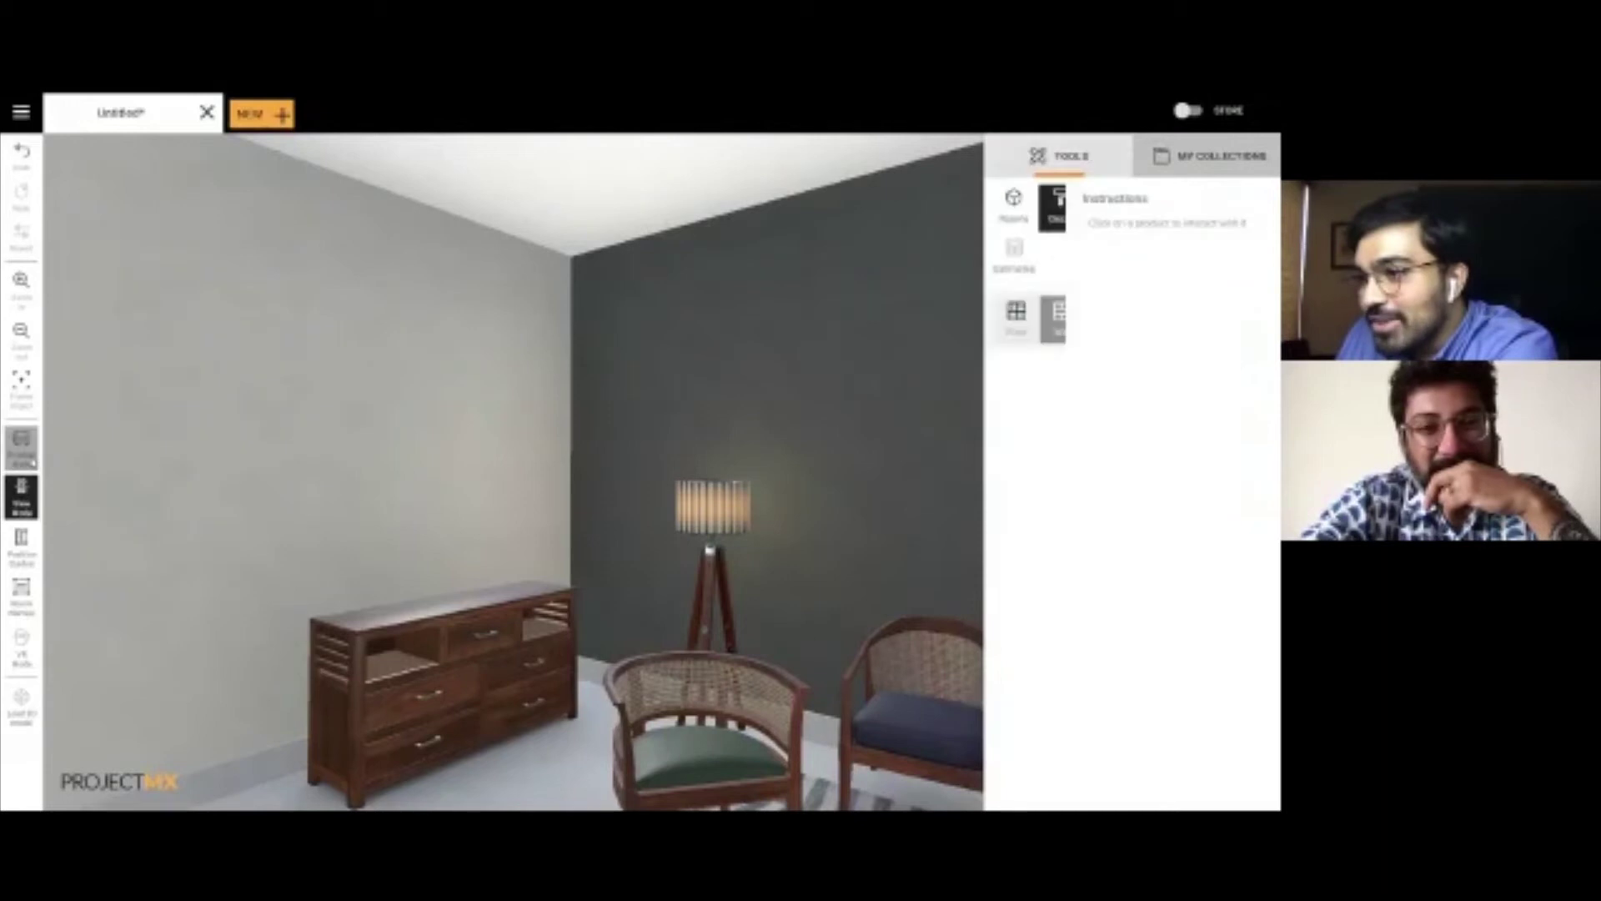
pyautogui.click(1224, 166)
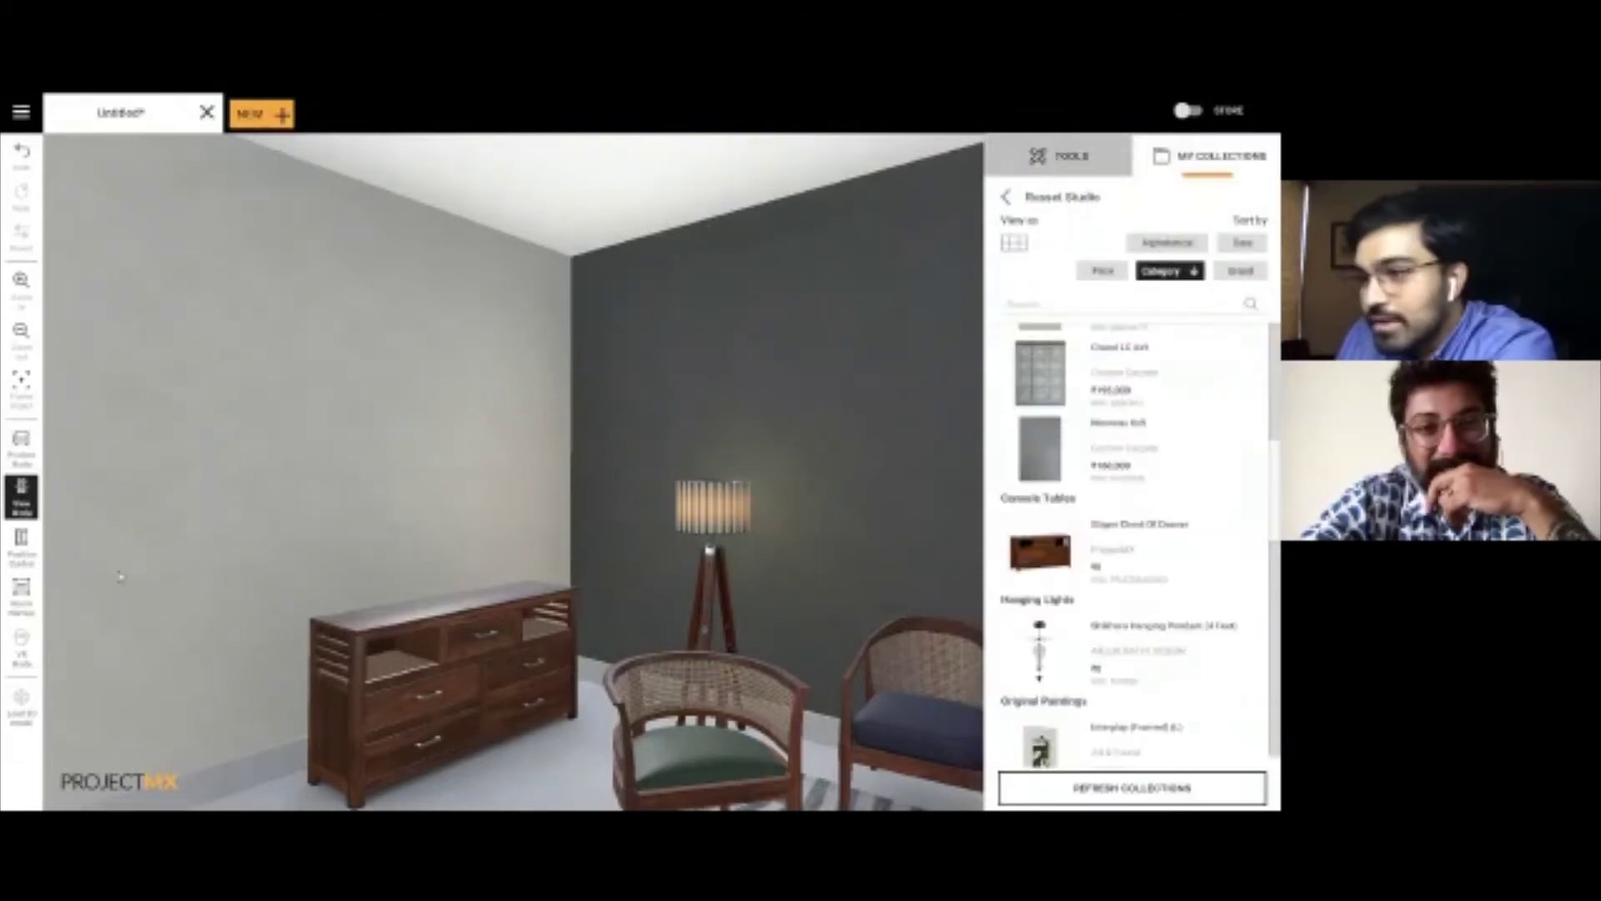
pyautogui.click(22, 497)
pyautogui.scroll(-4, 1096, 576)
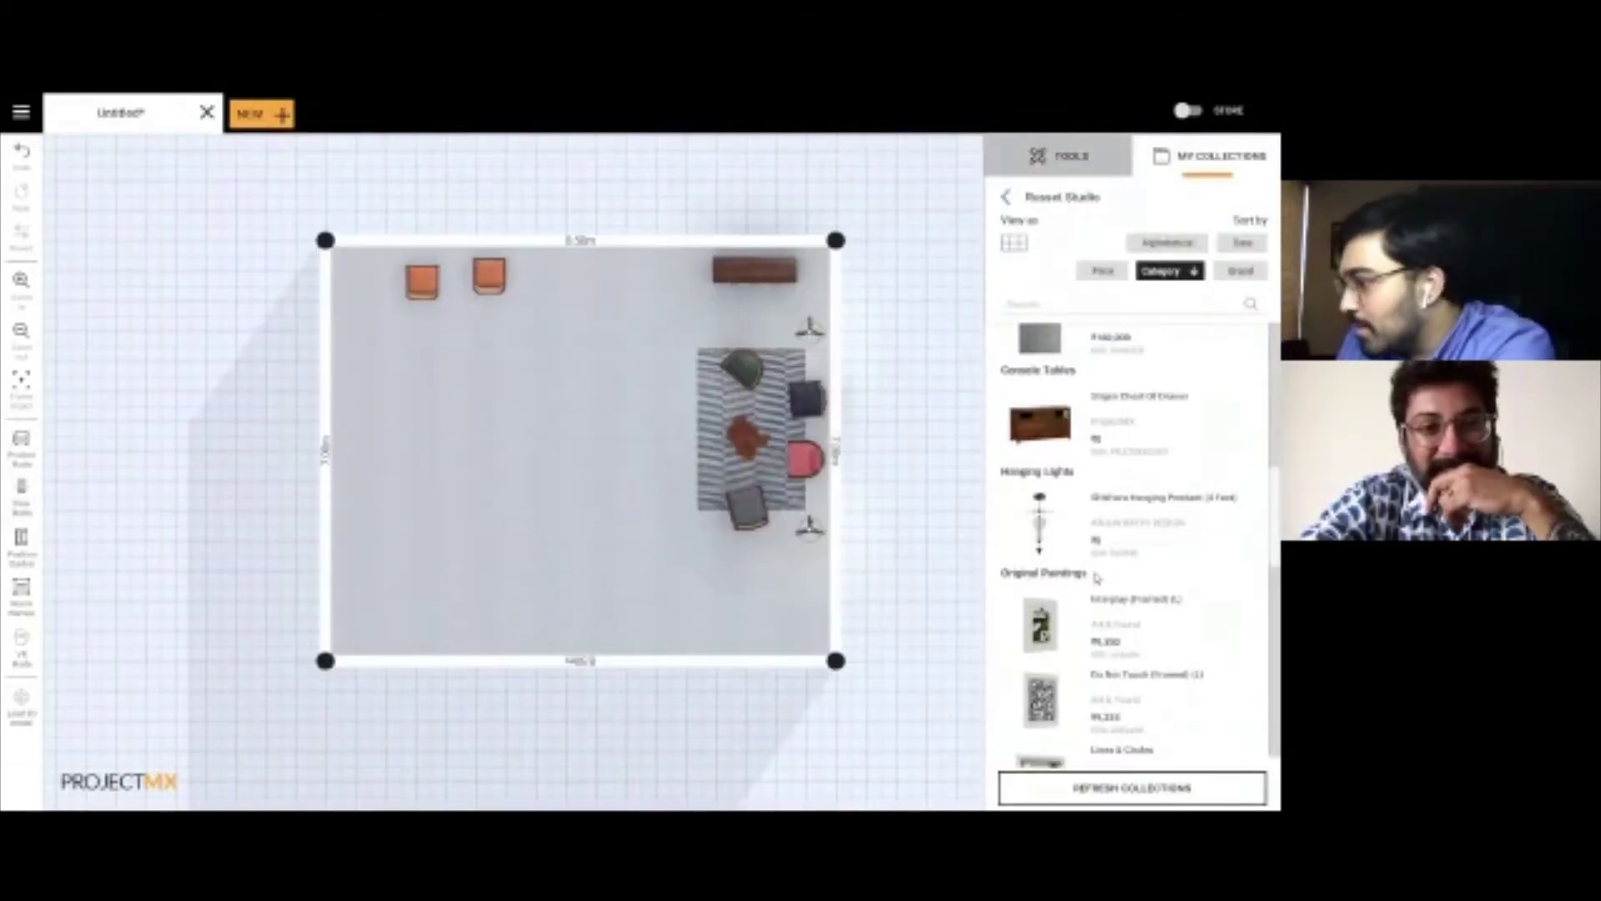
pyautogui.scroll(-8, 1096, 576)
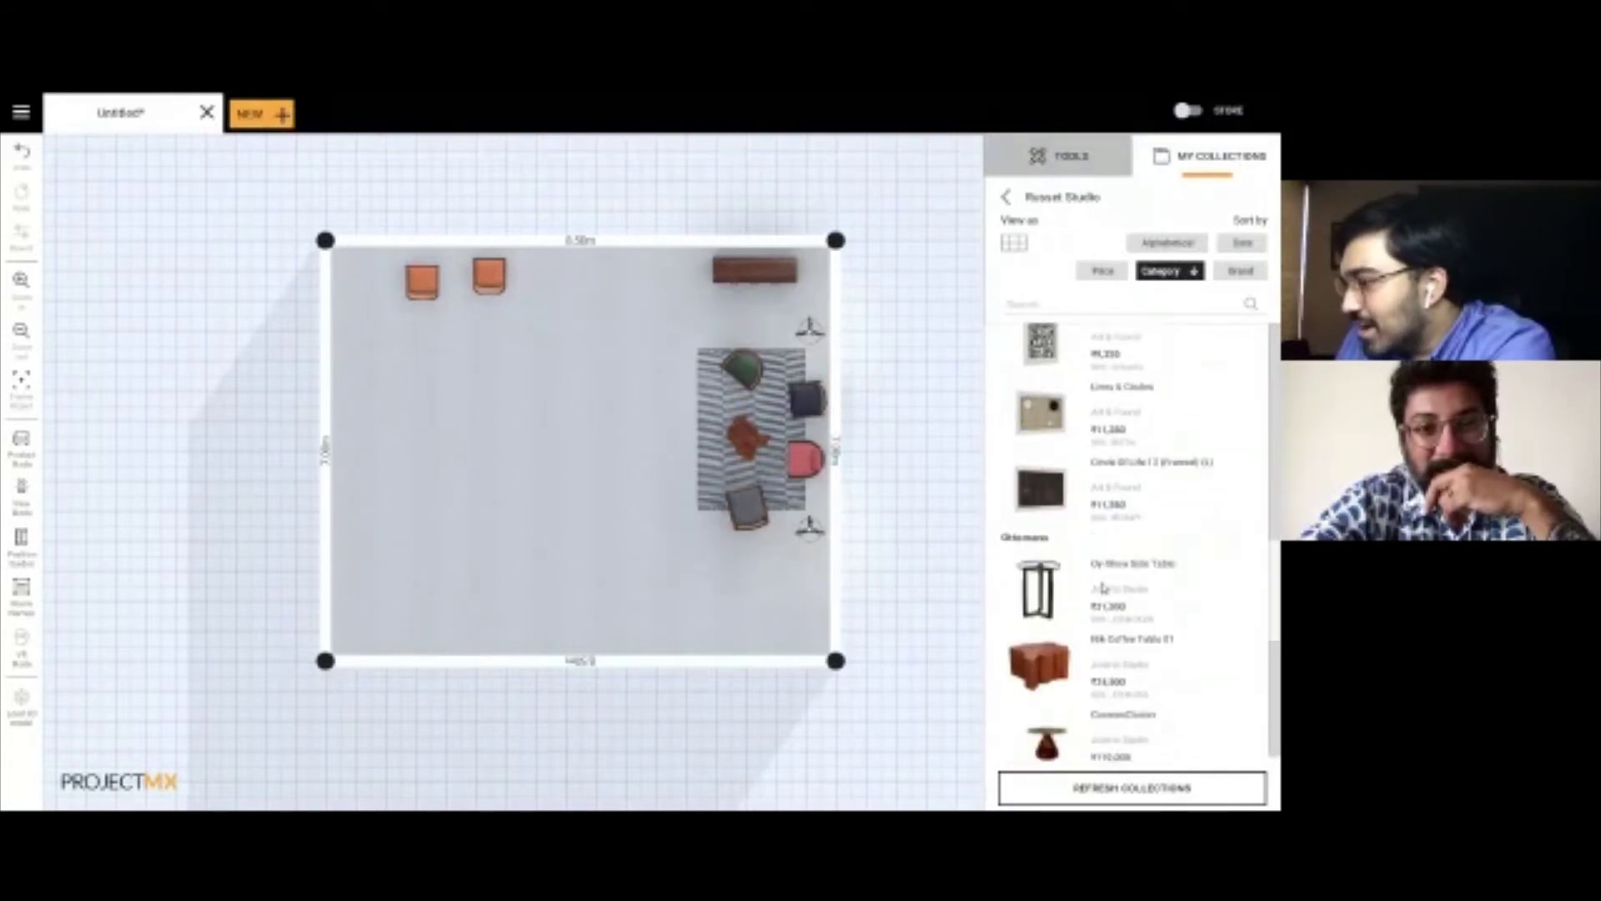
pyautogui.scroll(-1, 1100, 589)
pyautogui.moveTo(1038, 543)
pyautogui.mouseDown()
pyautogui.moveTo(718, 402)
pyautogui.moveTo(679, 316)
pyautogui.mouseUp()
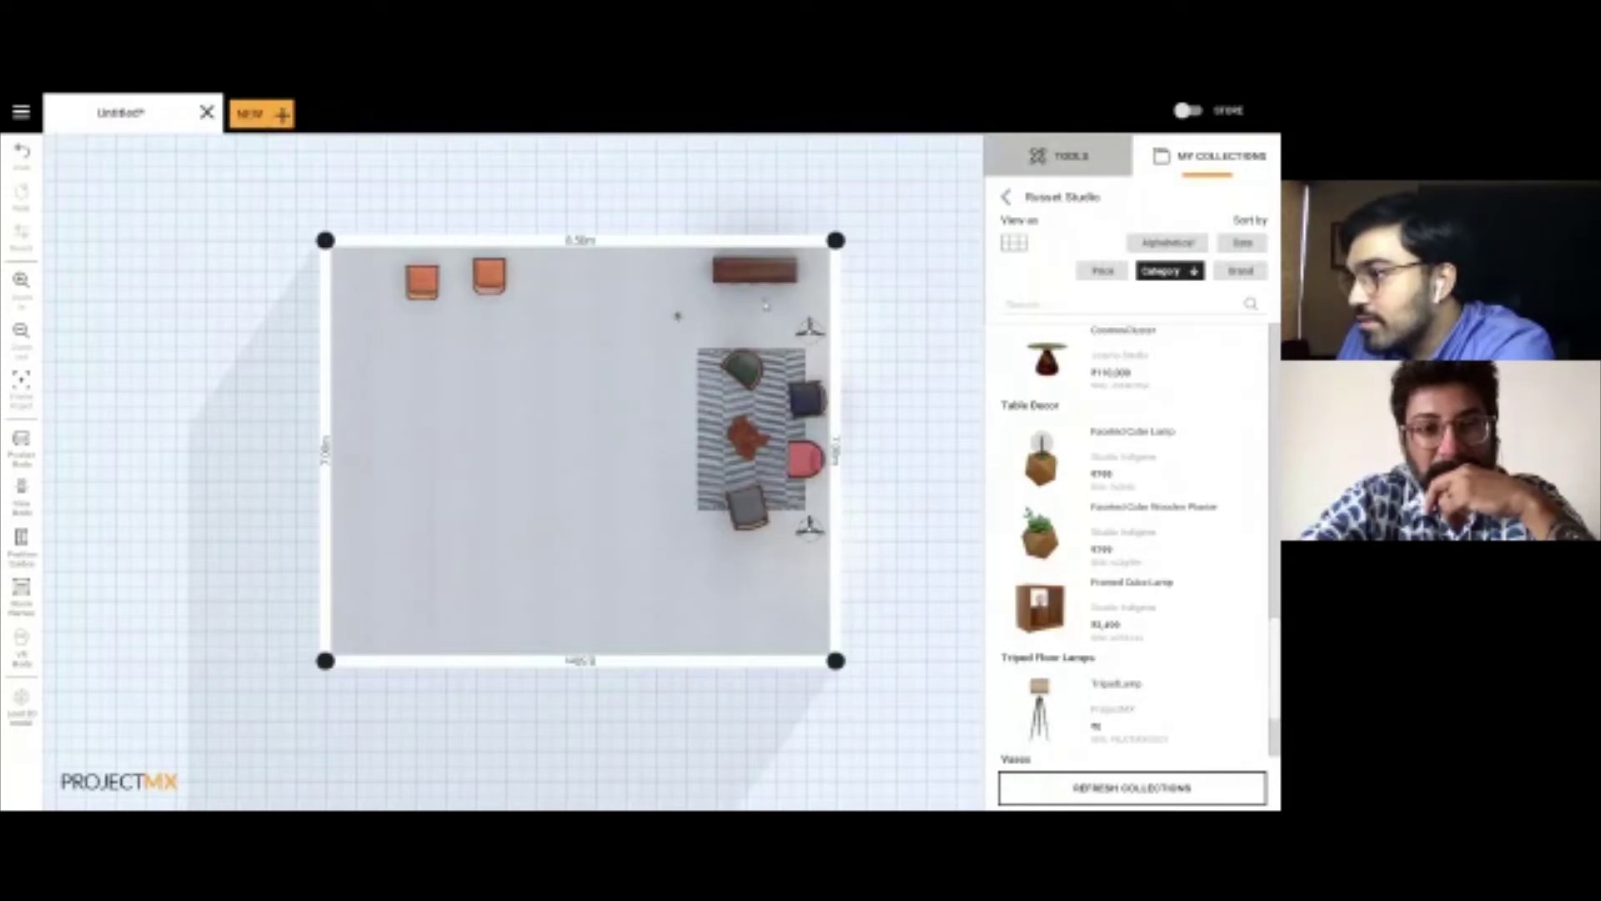
pyautogui.click(22, 448)
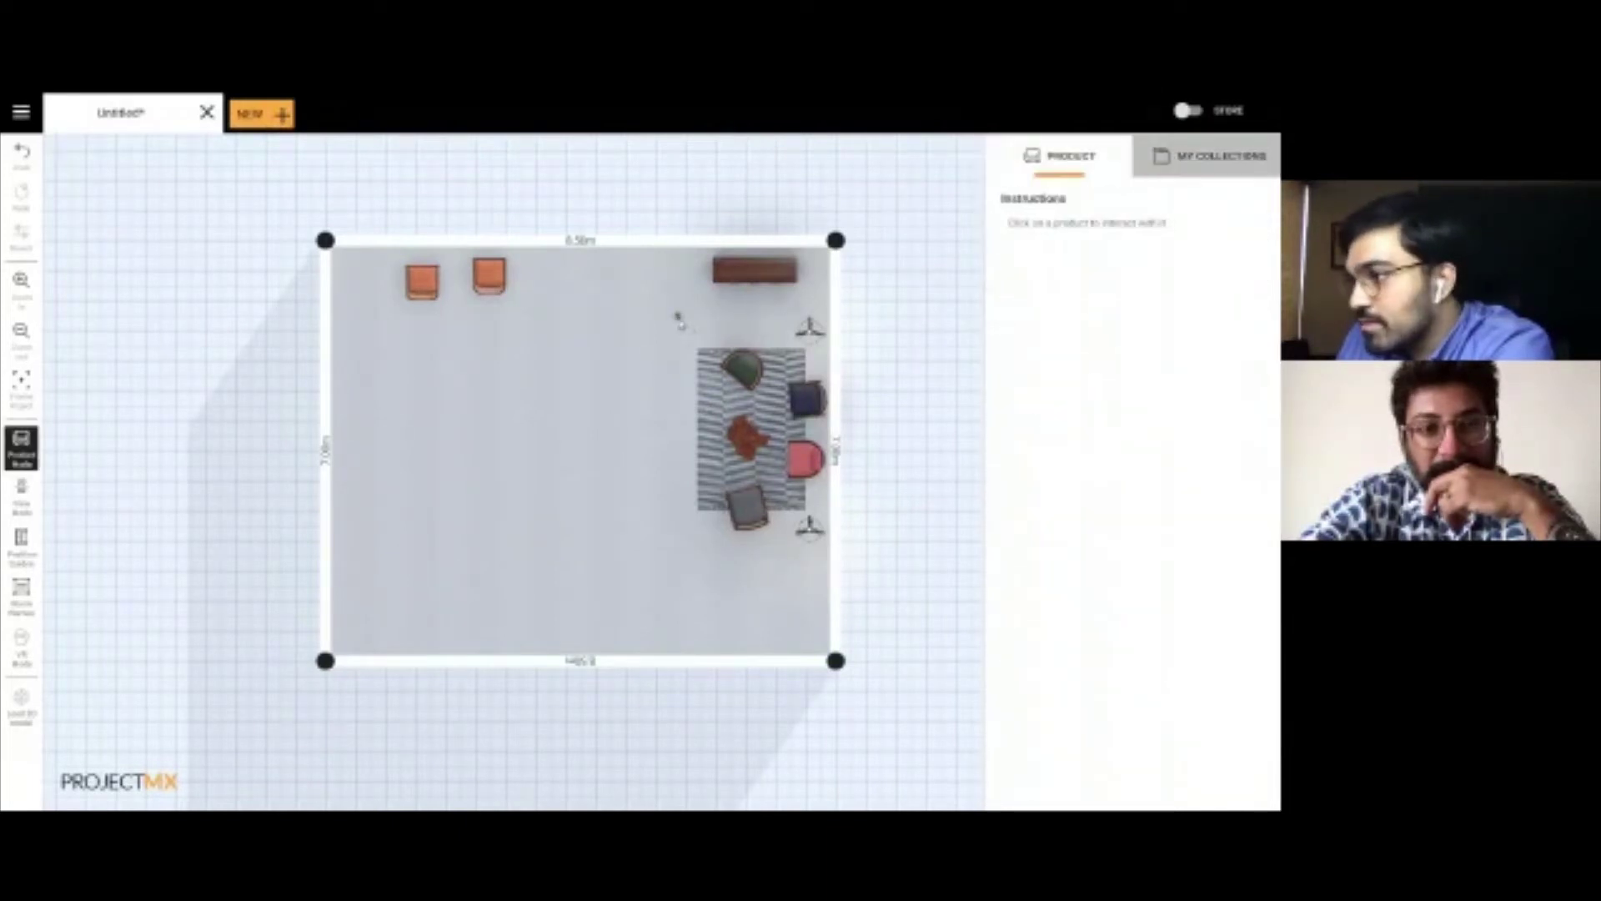
pyautogui.click(789, 271)
pyautogui.click(573, 363)
# Step: Add the Faceted Cube Lamp, move it onto the chest of drawers beside the planter, and return to the 3D view
pyautogui.click(1220, 157)
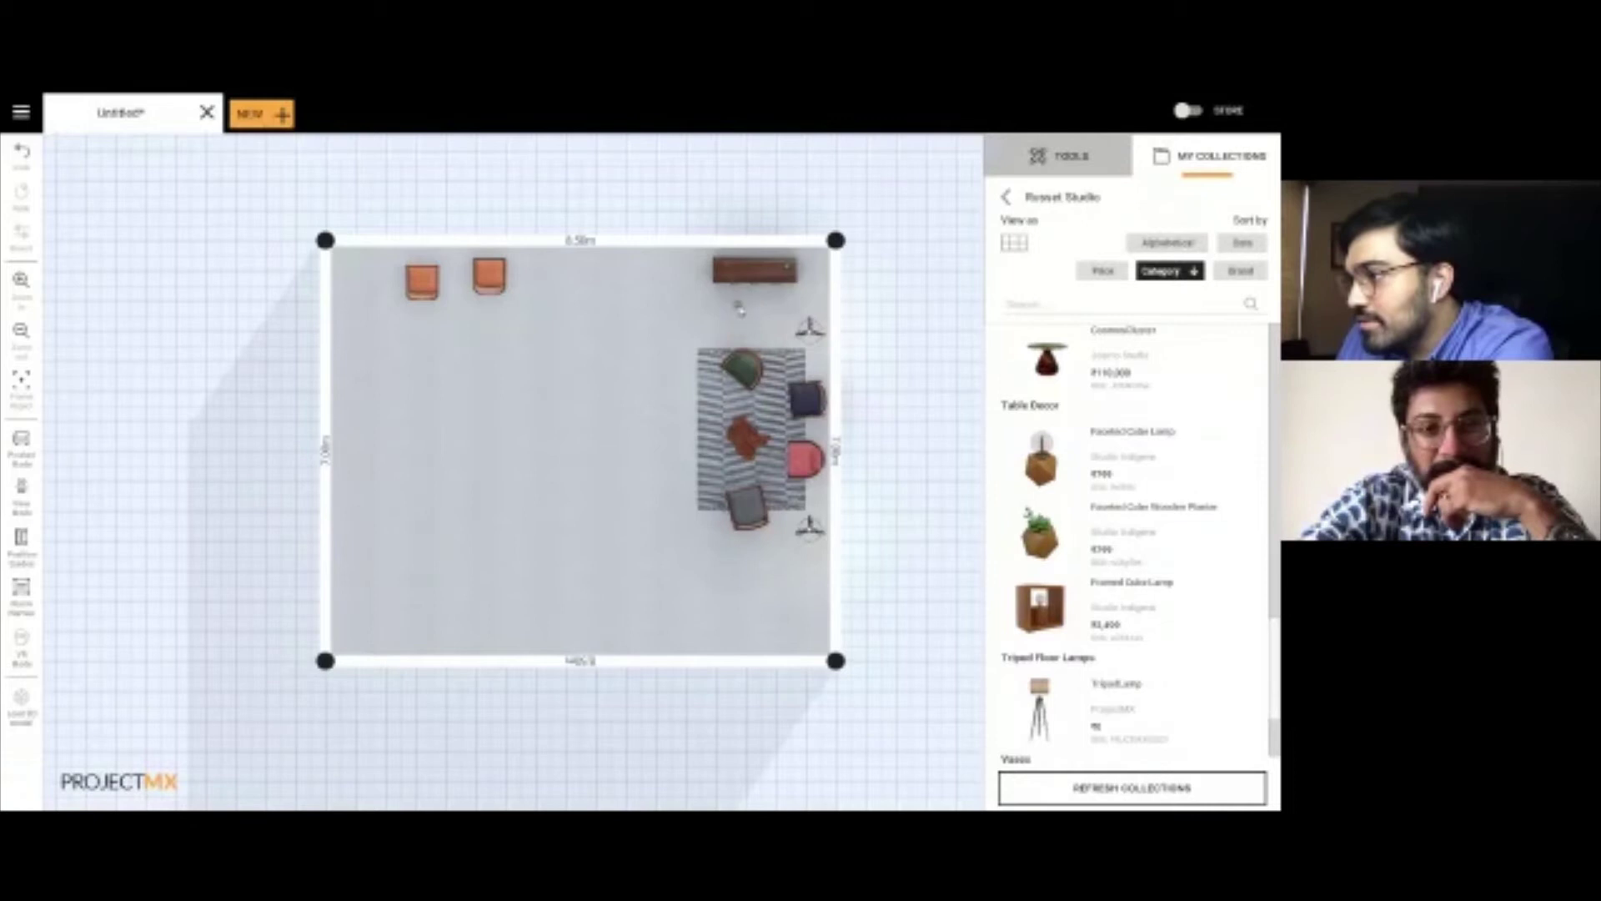
pyautogui.click(10, 450)
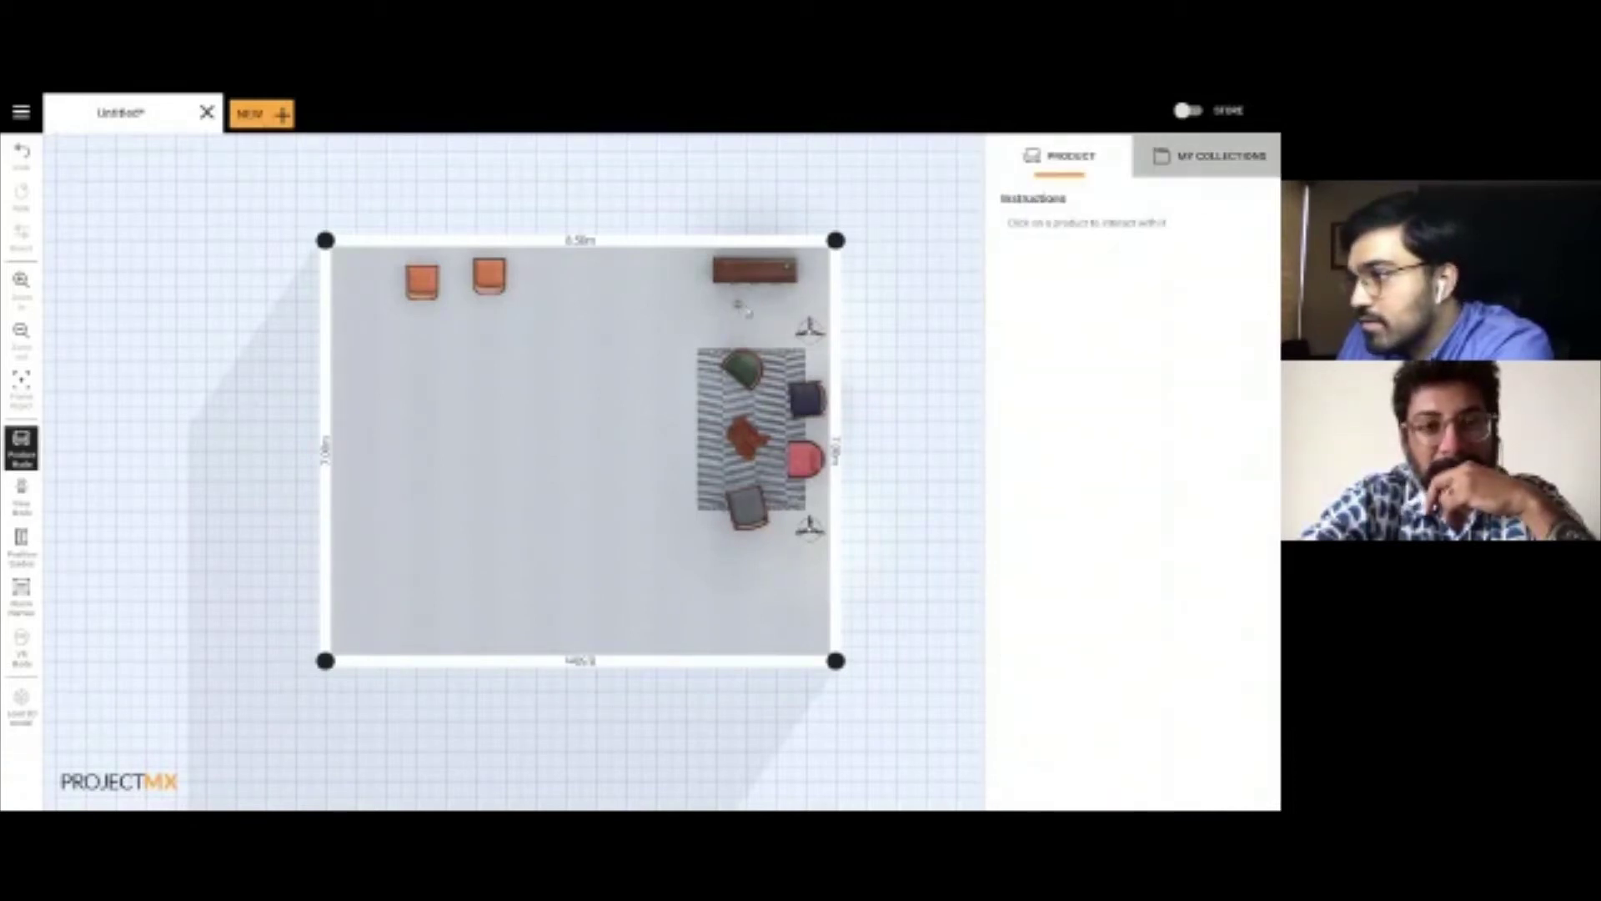
pyautogui.click(791, 275)
pyautogui.click(572, 379)
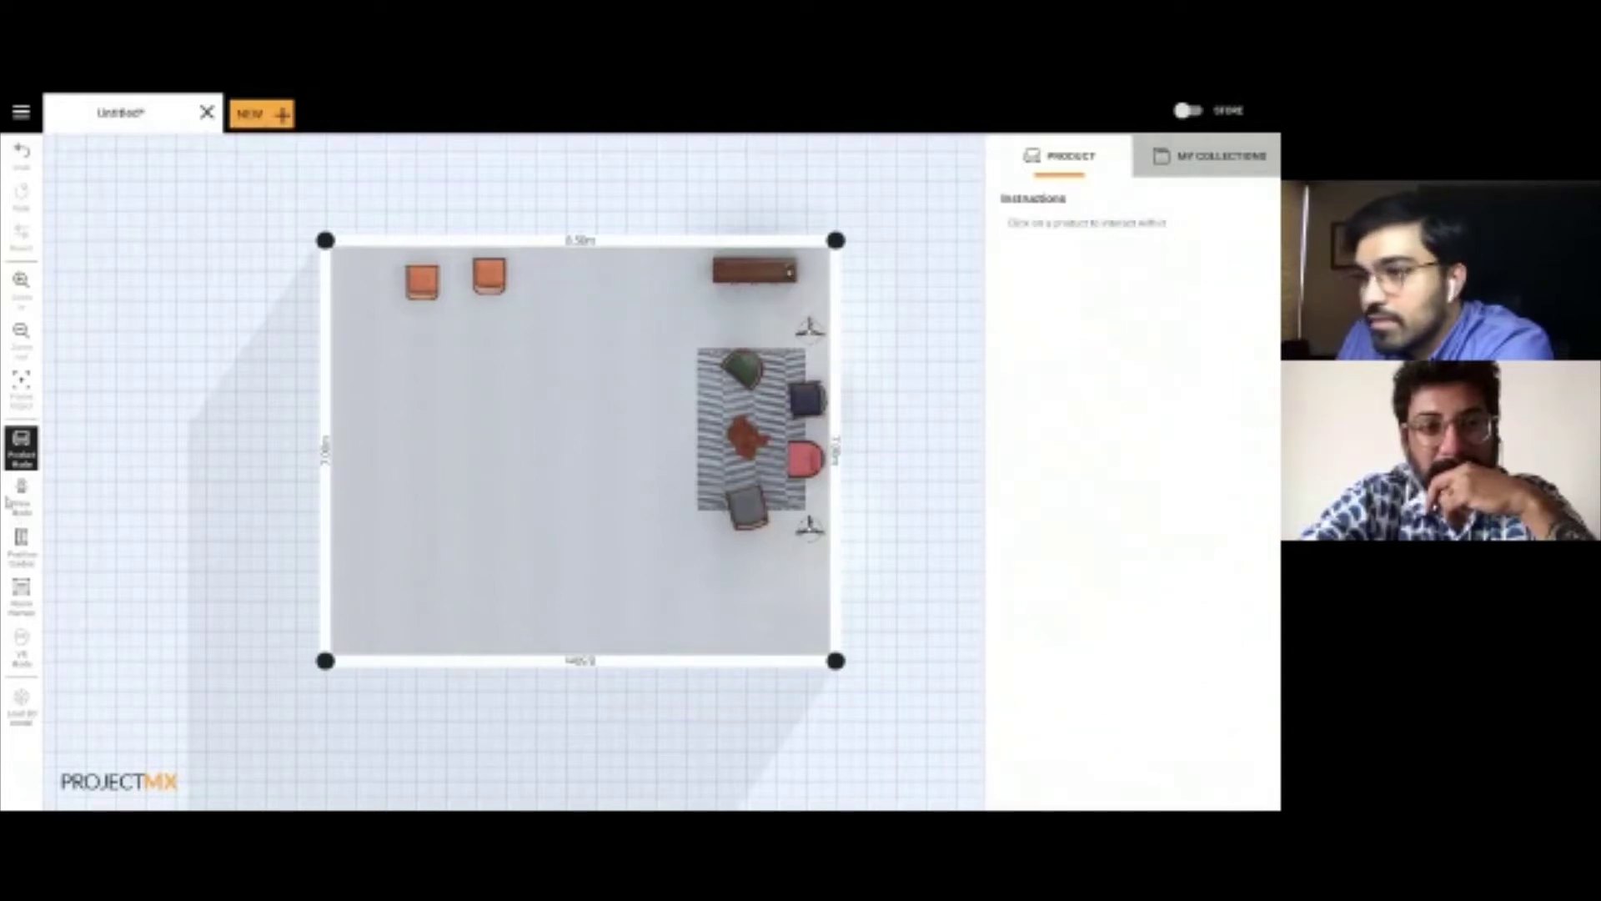
pyautogui.click(14, 500)
pyautogui.moveTo(361, 505); pyautogui.dragTo(630, 559)
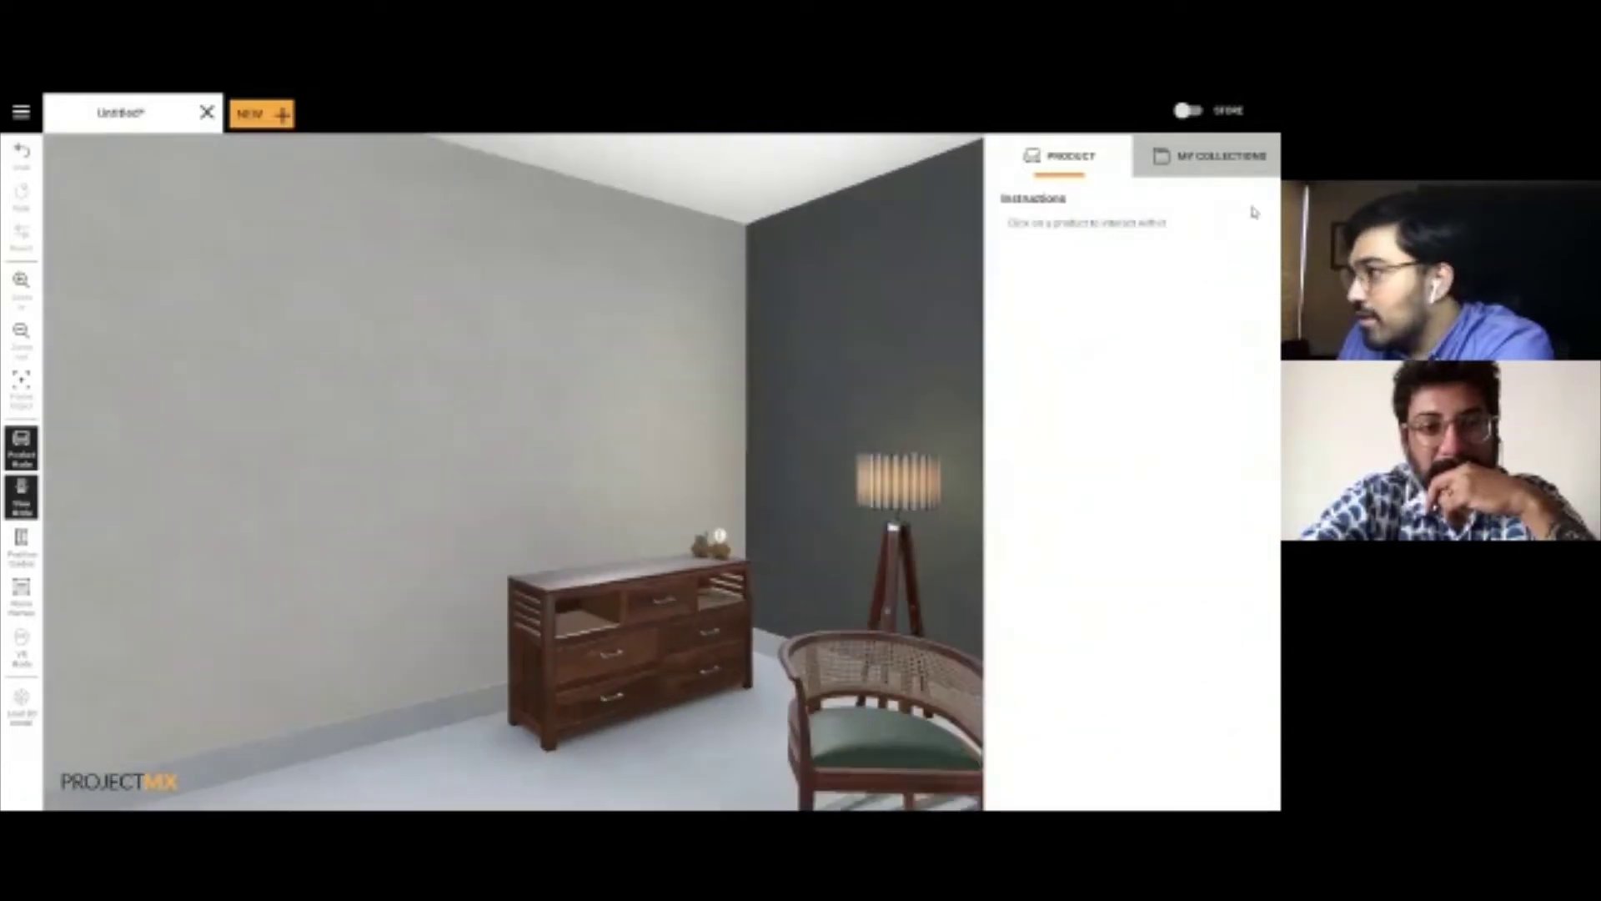
# Step: Hang the Do Not Touch (Framed) (L) painting on the light wall above the chest of drawers
pyautogui.click(1172, 171)
pyautogui.scroll(-2, 1168, 358)
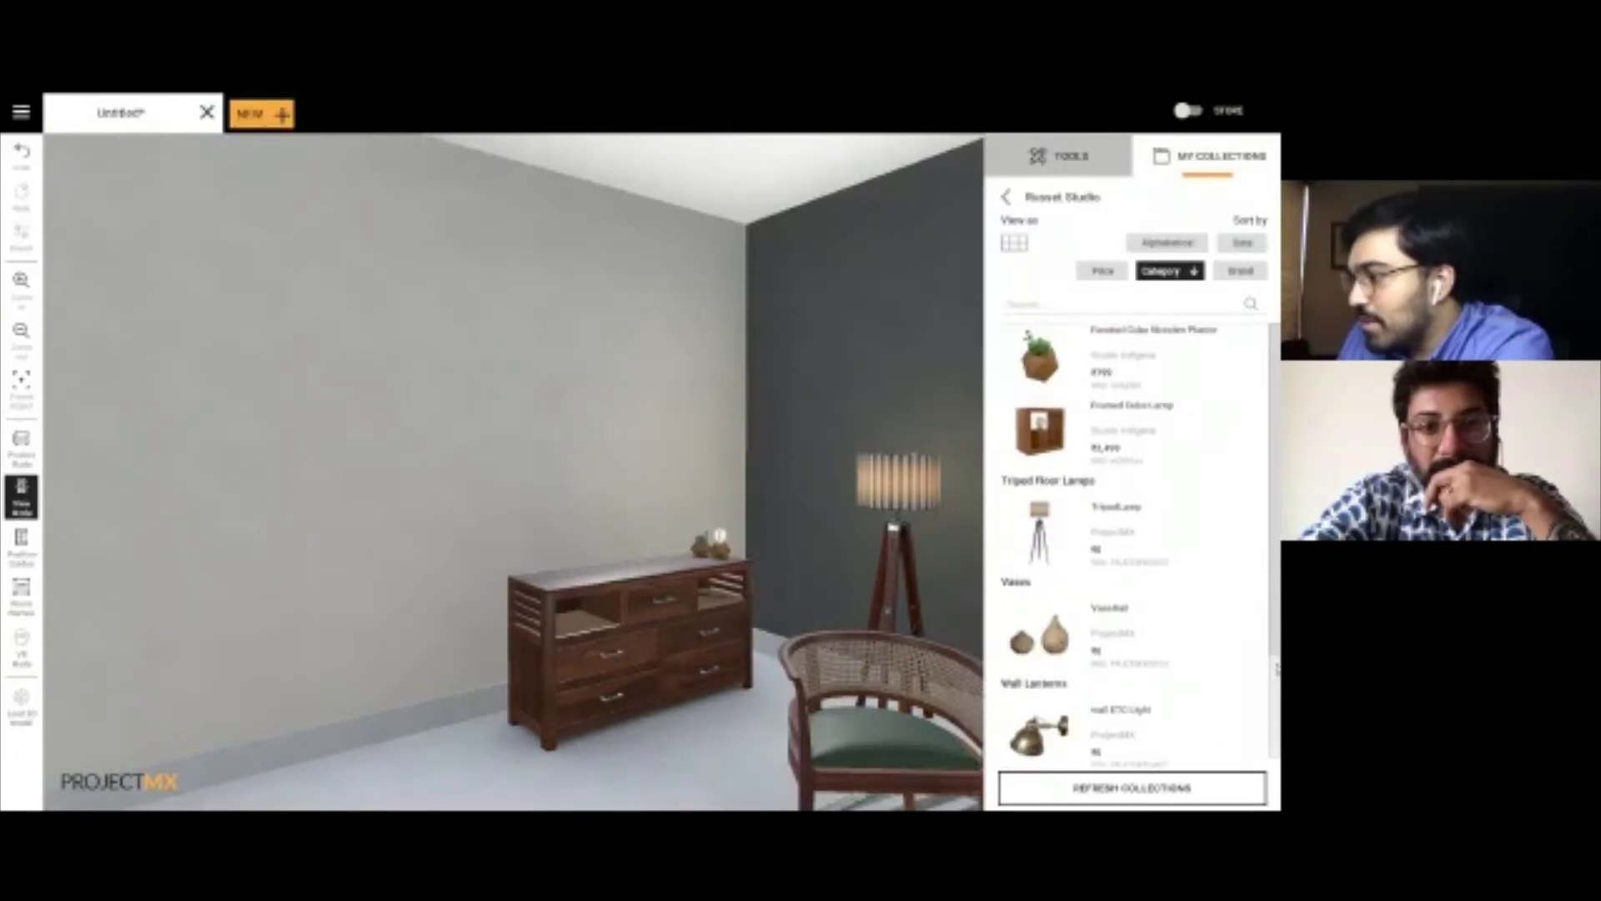
pyautogui.scroll(10, 1276, 699)
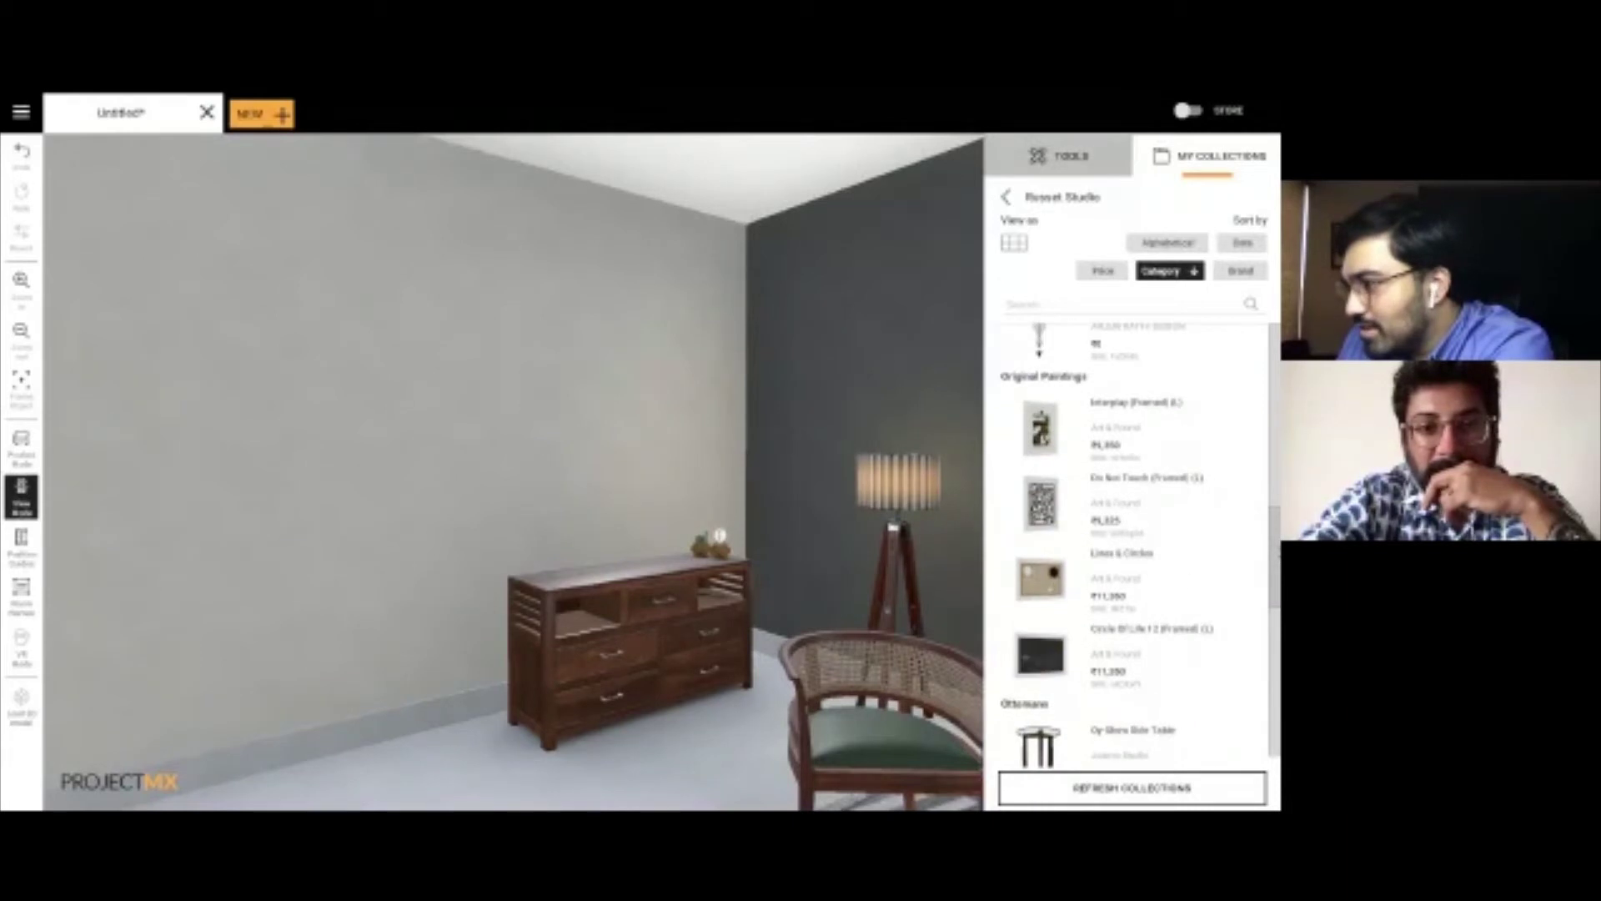
pyautogui.moveTo(1041, 504); pyautogui.dragTo(630, 460)
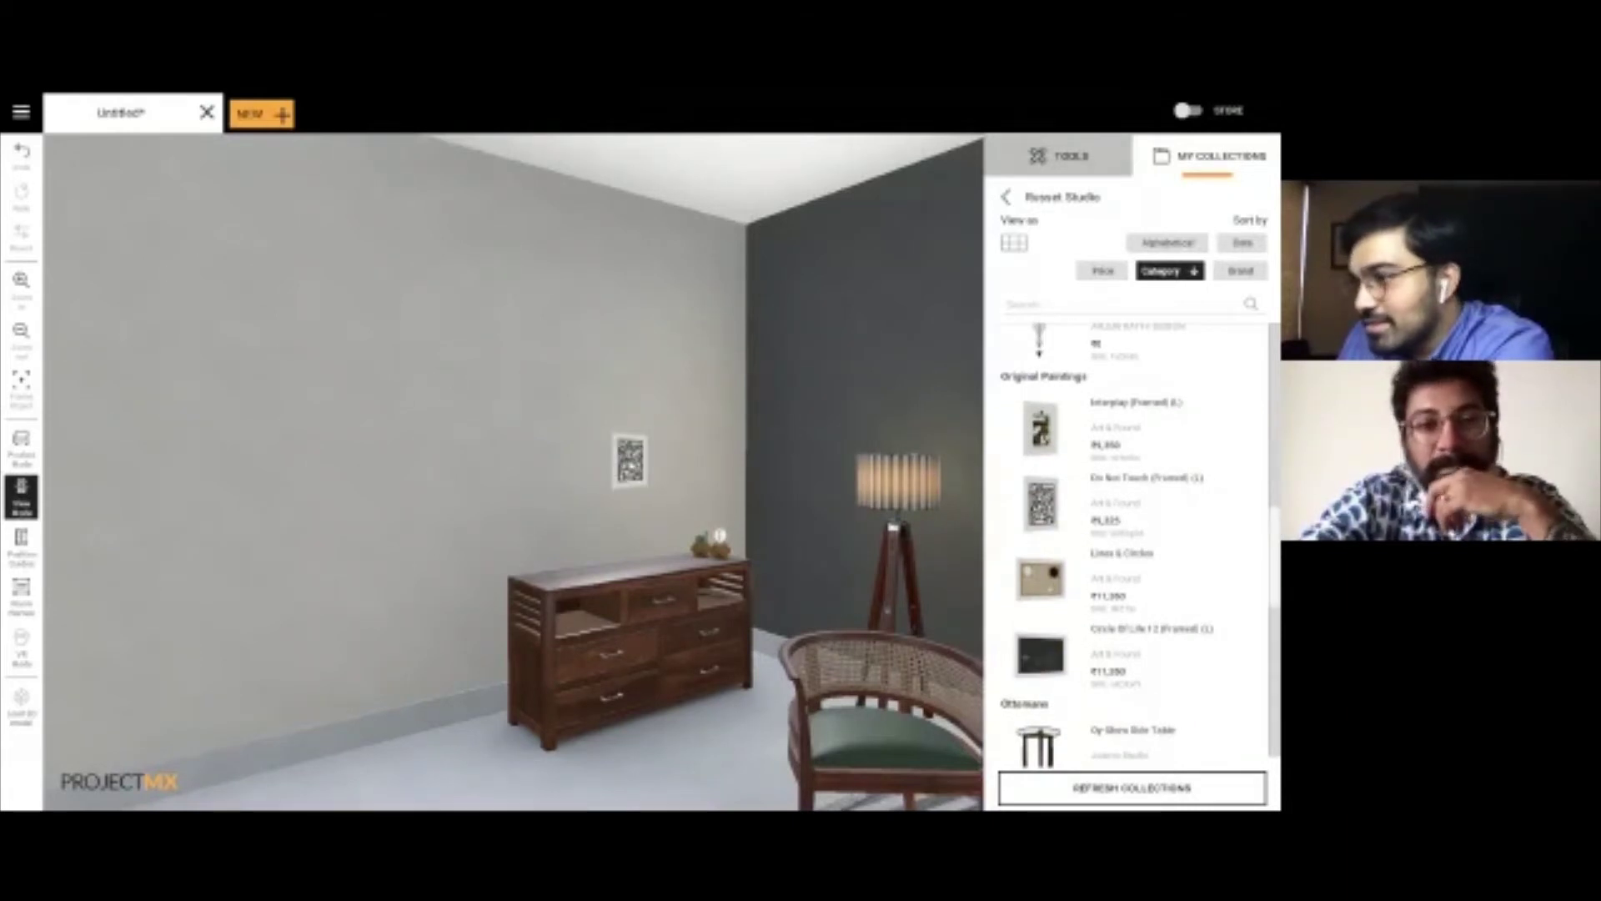
# Step: Mount the wall ETC Light from Wall Lanterns above the painting over the chest of drawers
pyautogui.scroll(-10, 1241, 575)
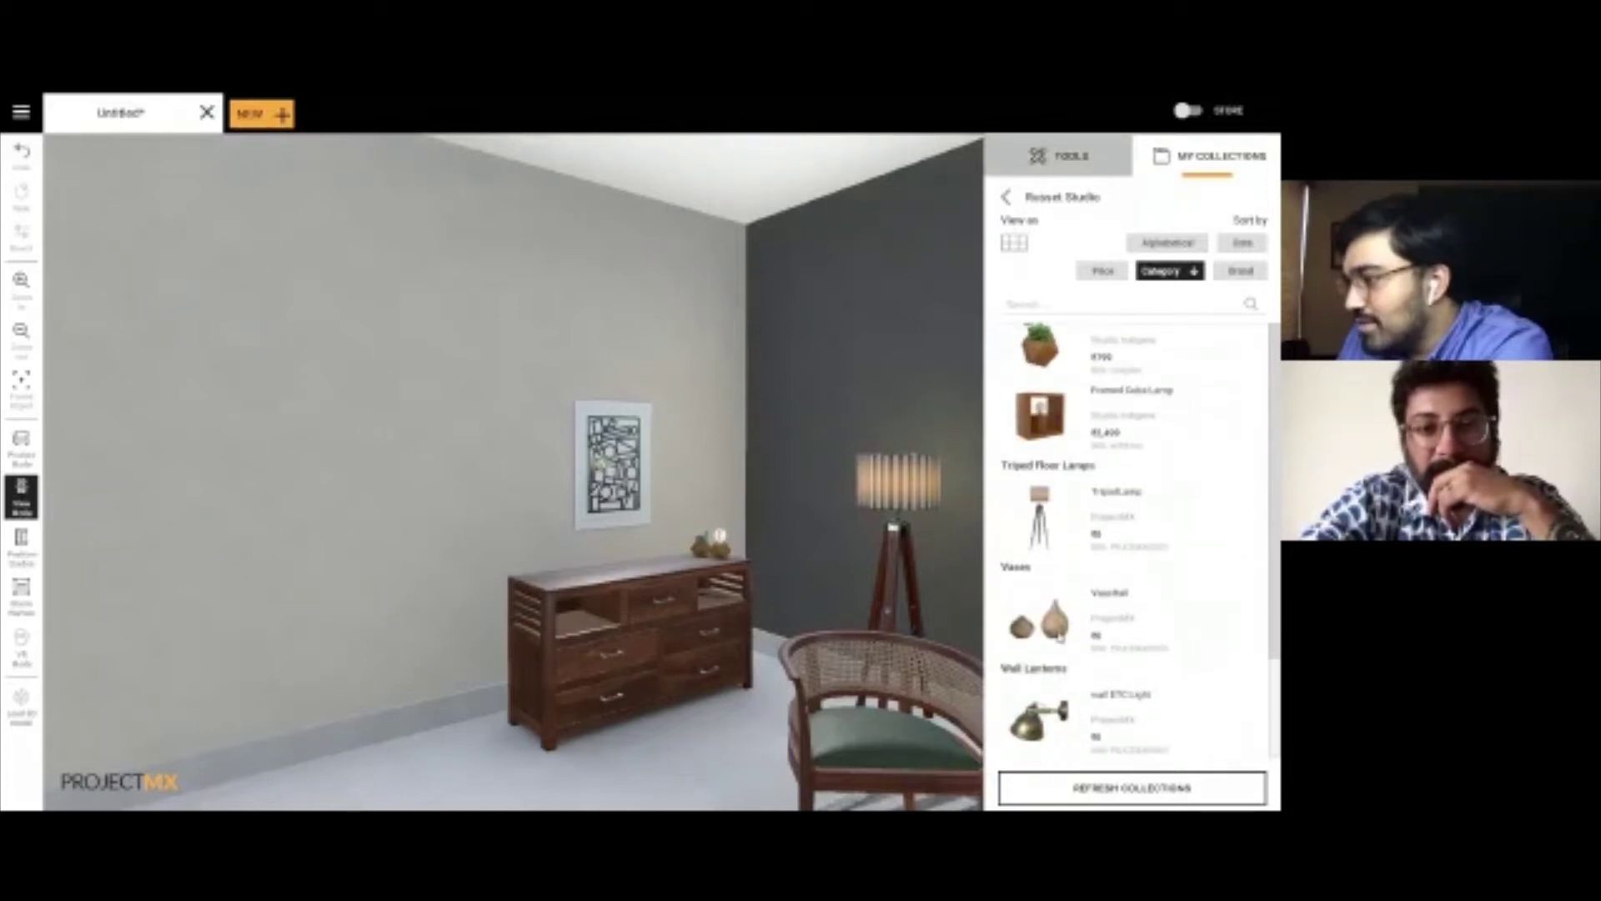
pyautogui.moveTo(1038, 734); pyautogui.dragTo(622, 376)
pyautogui.scroll(-3, 699, 504)
pyautogui.moveTo(712, 526); pyautogui.dragTo(499, 547)
# Step: In the top-down floor plan, rotate the two spare orange armchairs to 225° and 135° so they angle towards each other
pyautogui.click(21, 496)
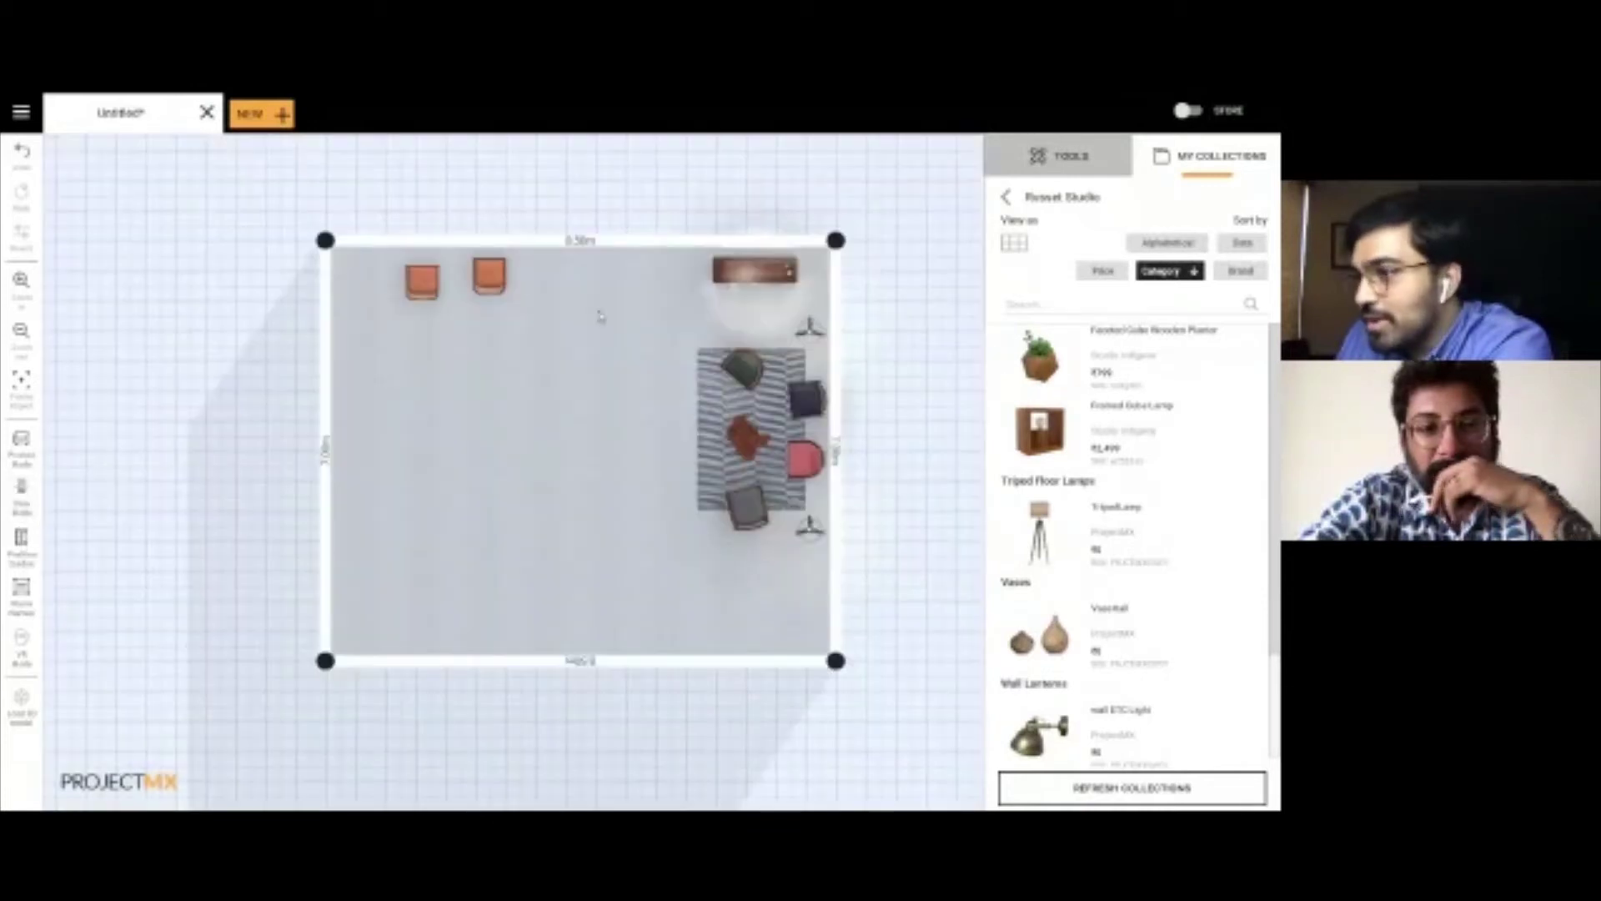
pyautogui.click(484, 277)
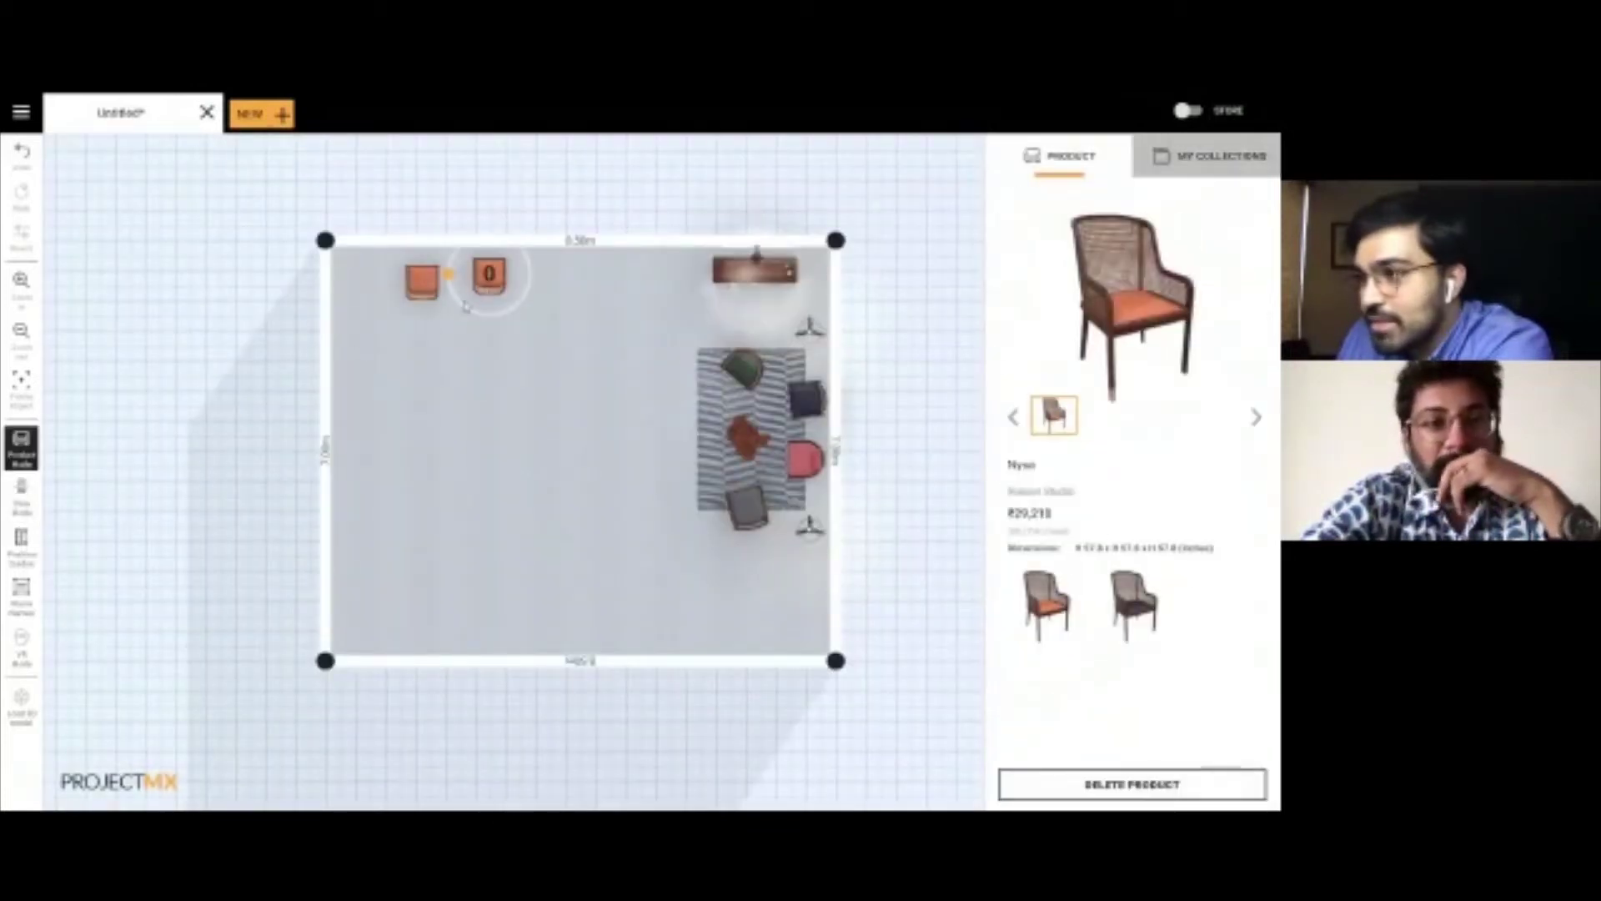
pyautogui.moveTo(451, 279); pyautogui.dragTo(521, 313)
pyautogui.click(421, 282)
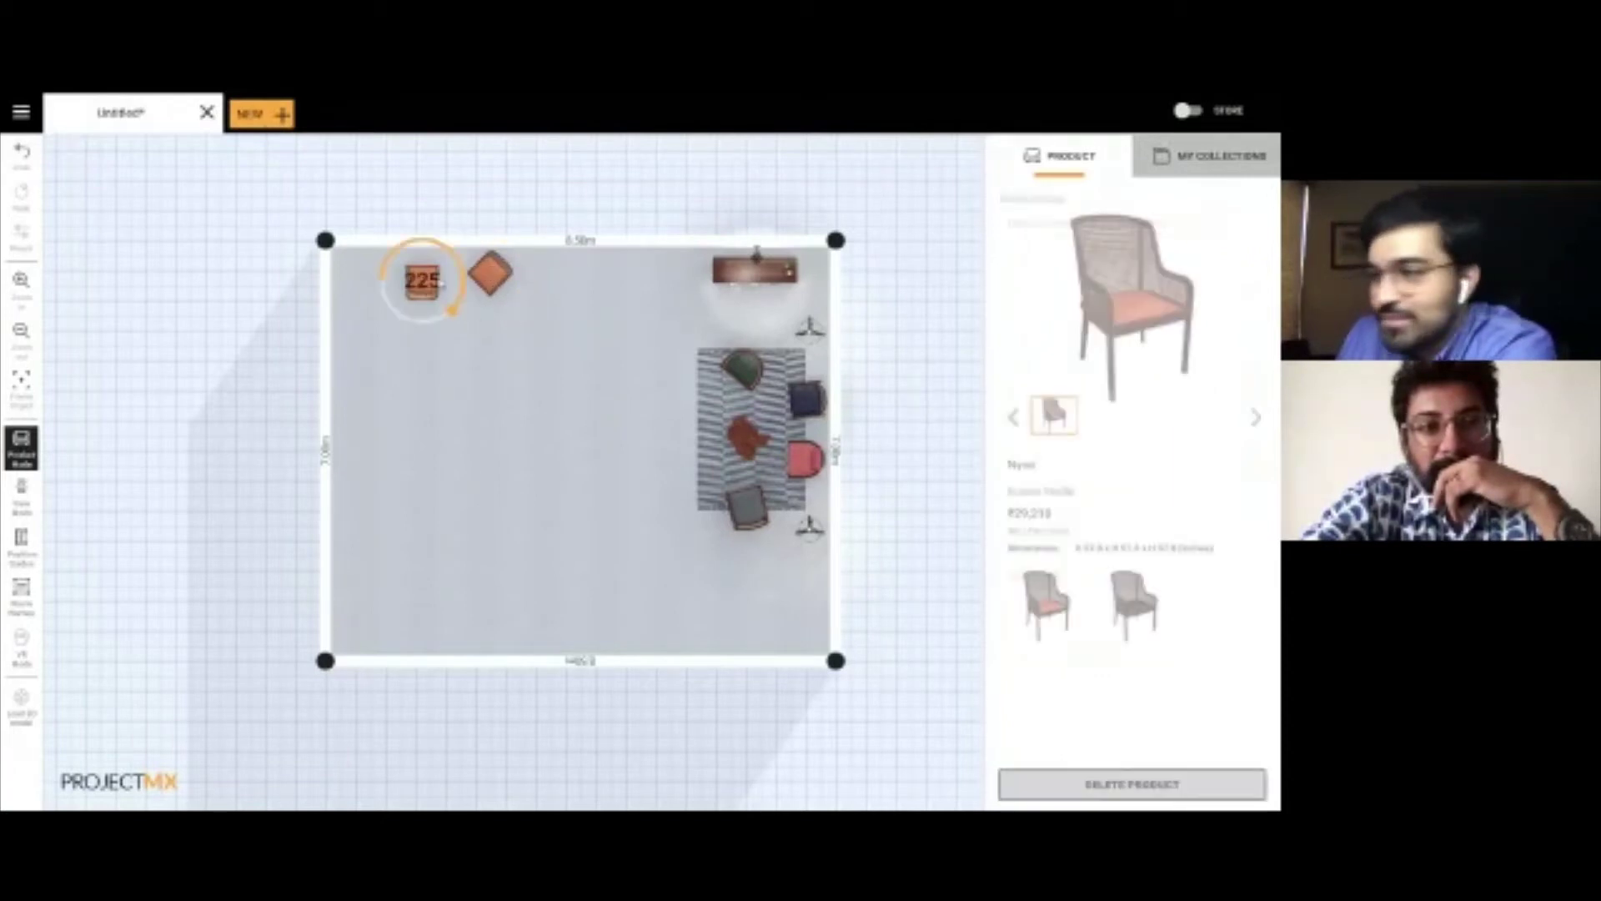
pyautogui.moveTo(383, 284); pyautogui.dragTo(482, 250)
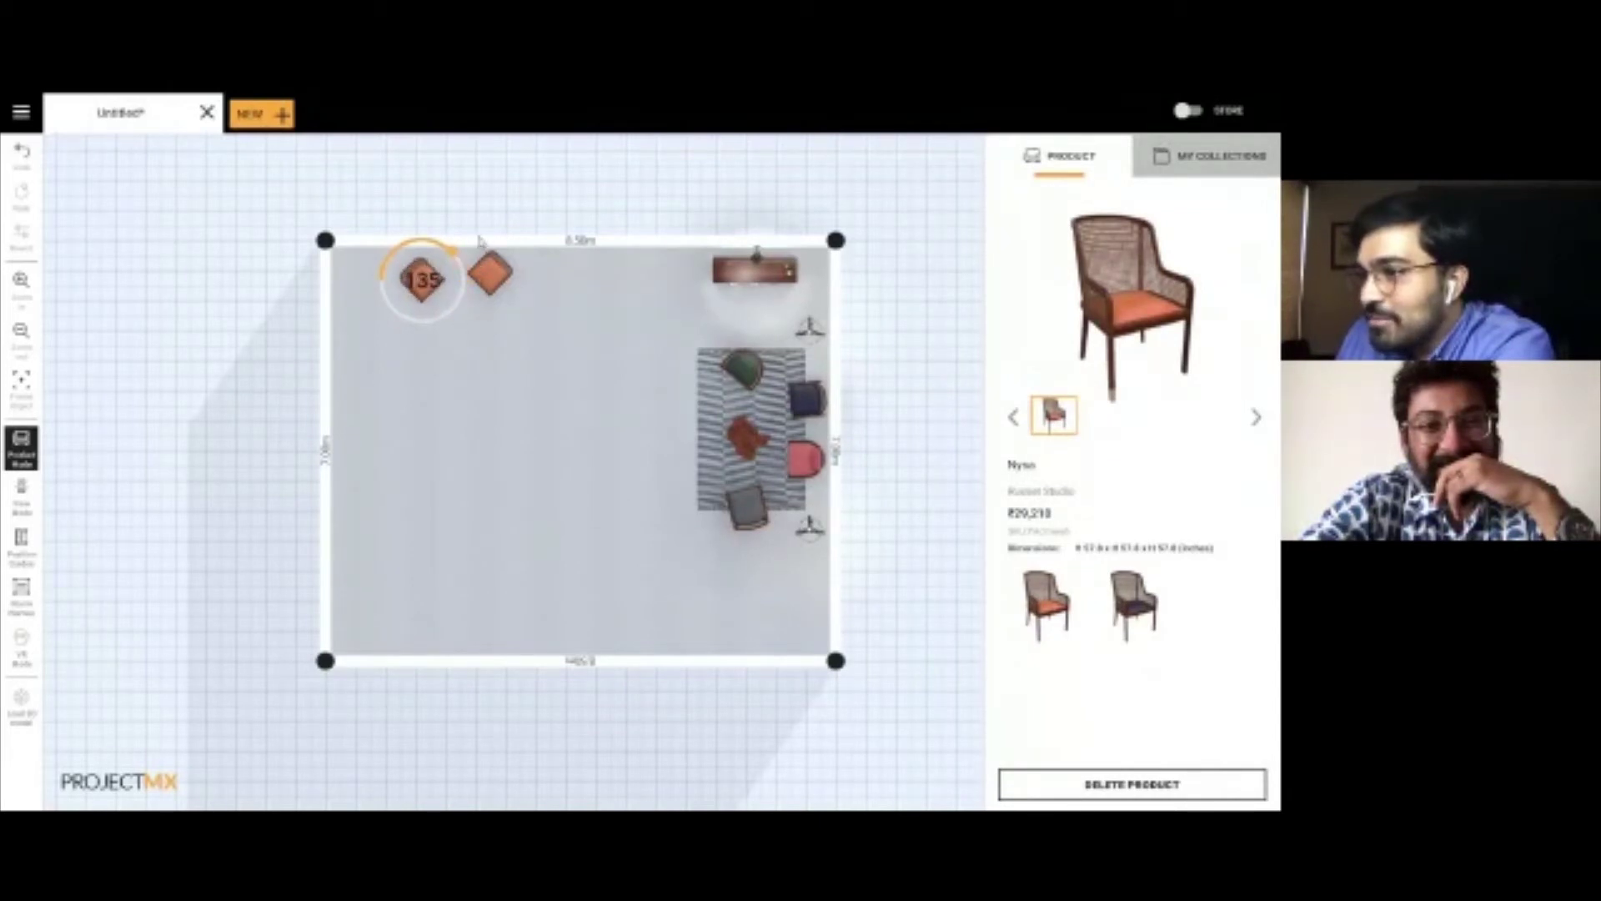
# Step: Move both rotated orange armchairs slightly away from the wall so that they line up
pyautogui.click(488, 283)
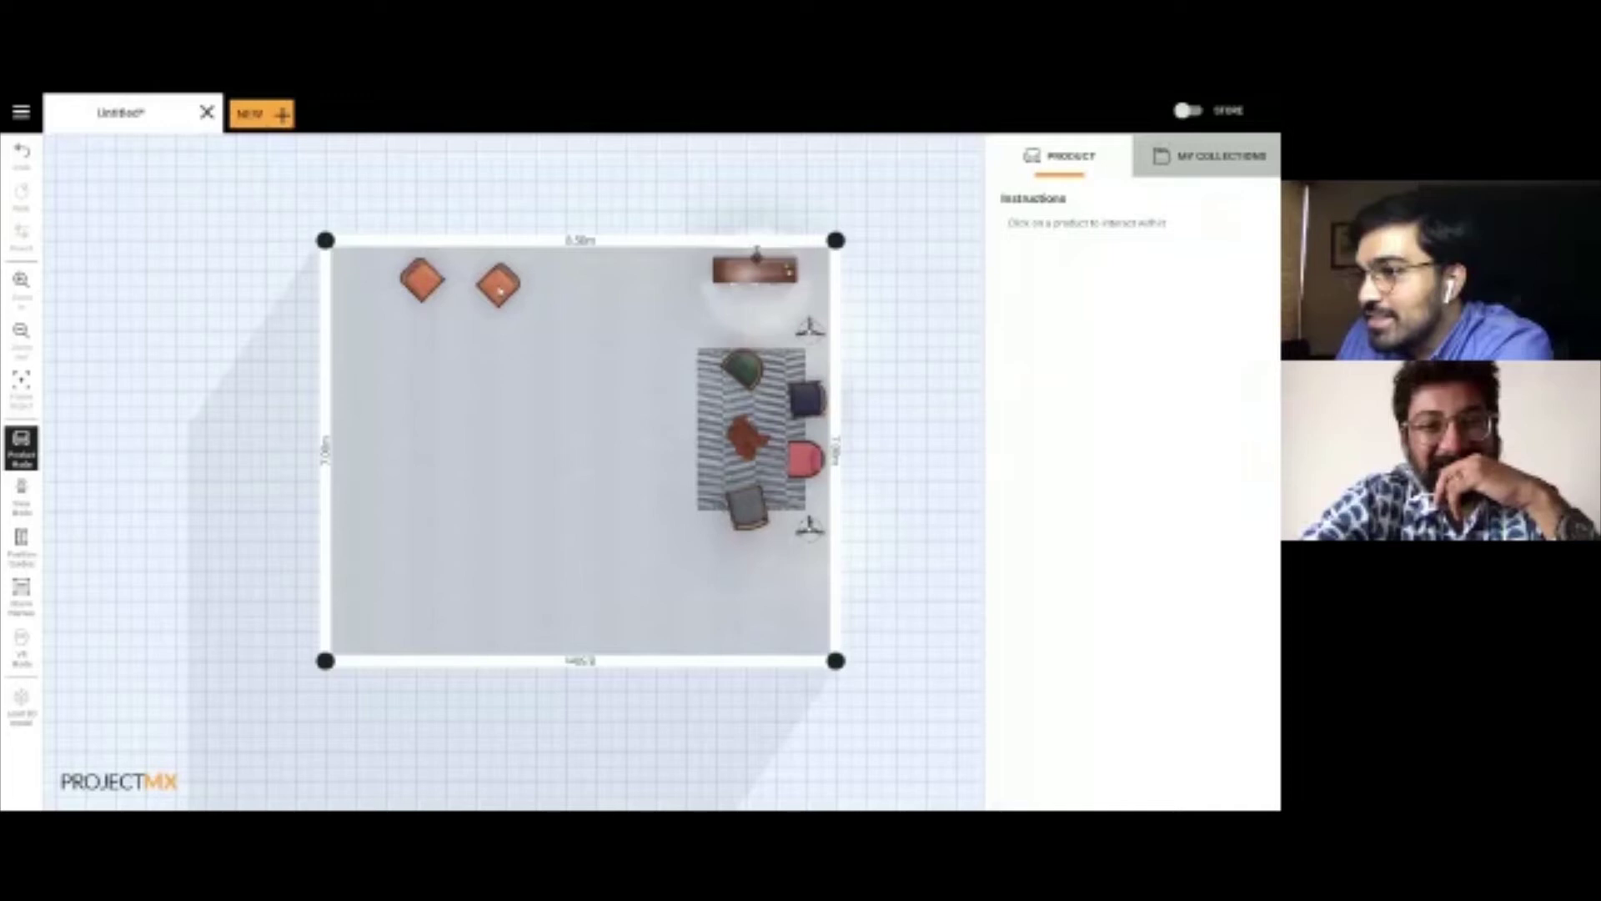
pyautogui.click(427, 319)
pyautogui.moveTo(431, 289); pyautogui.dragTo(432, 297)
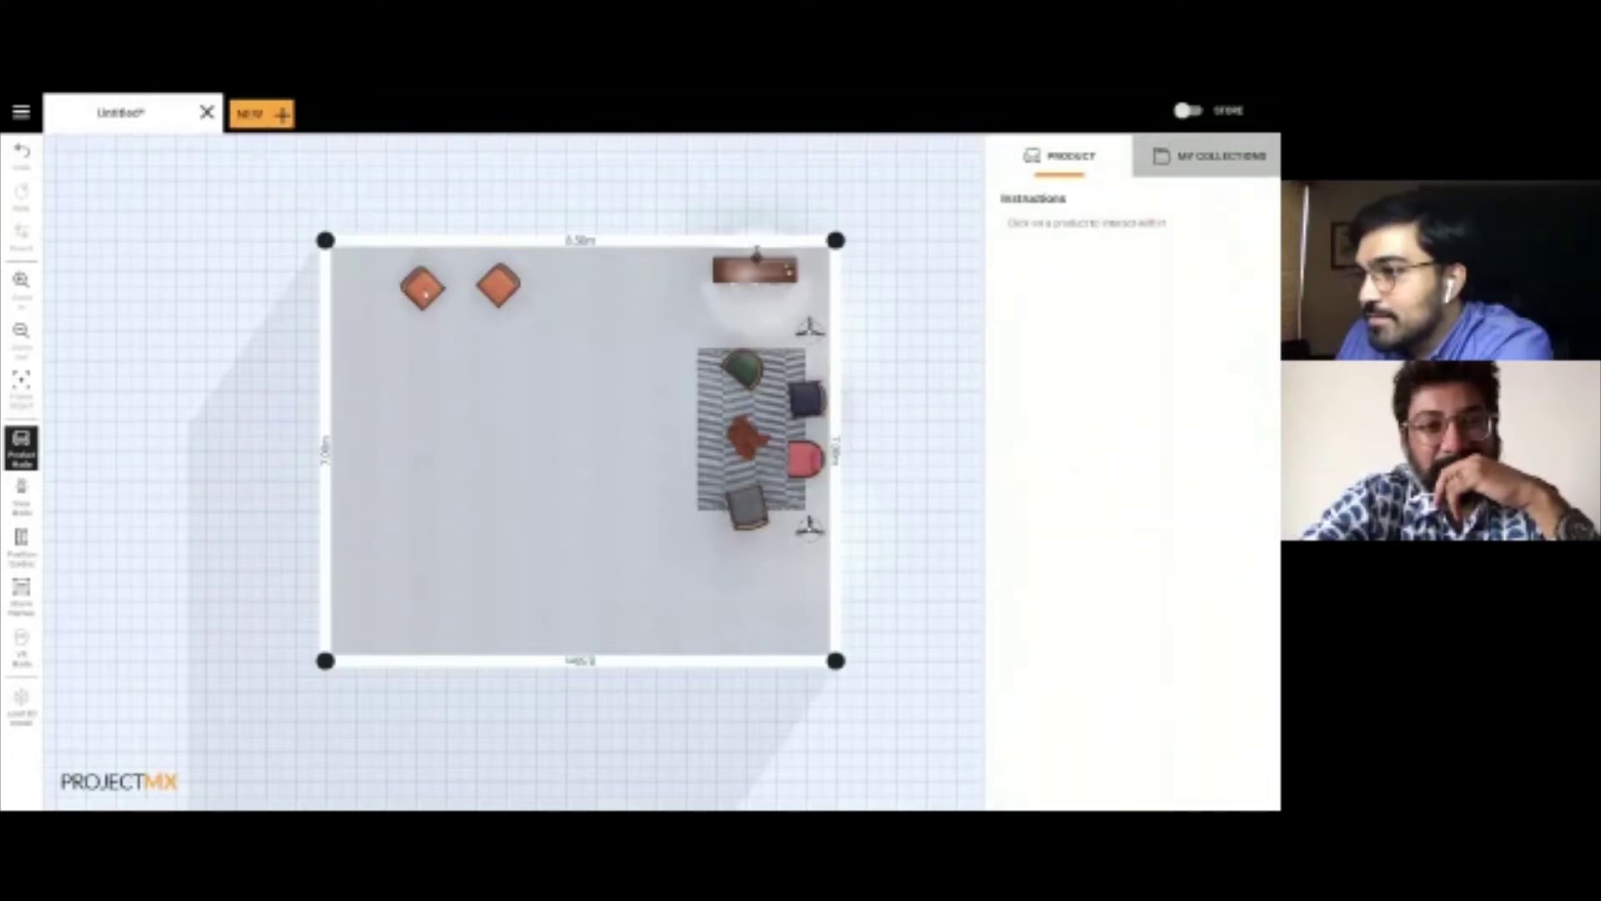
pyautogui.click(481, 343)
# Step: Place the plain beige carpet from the Carpets category under the two orange armchairs and adjust its position
pyautogui.click(1210, 156)
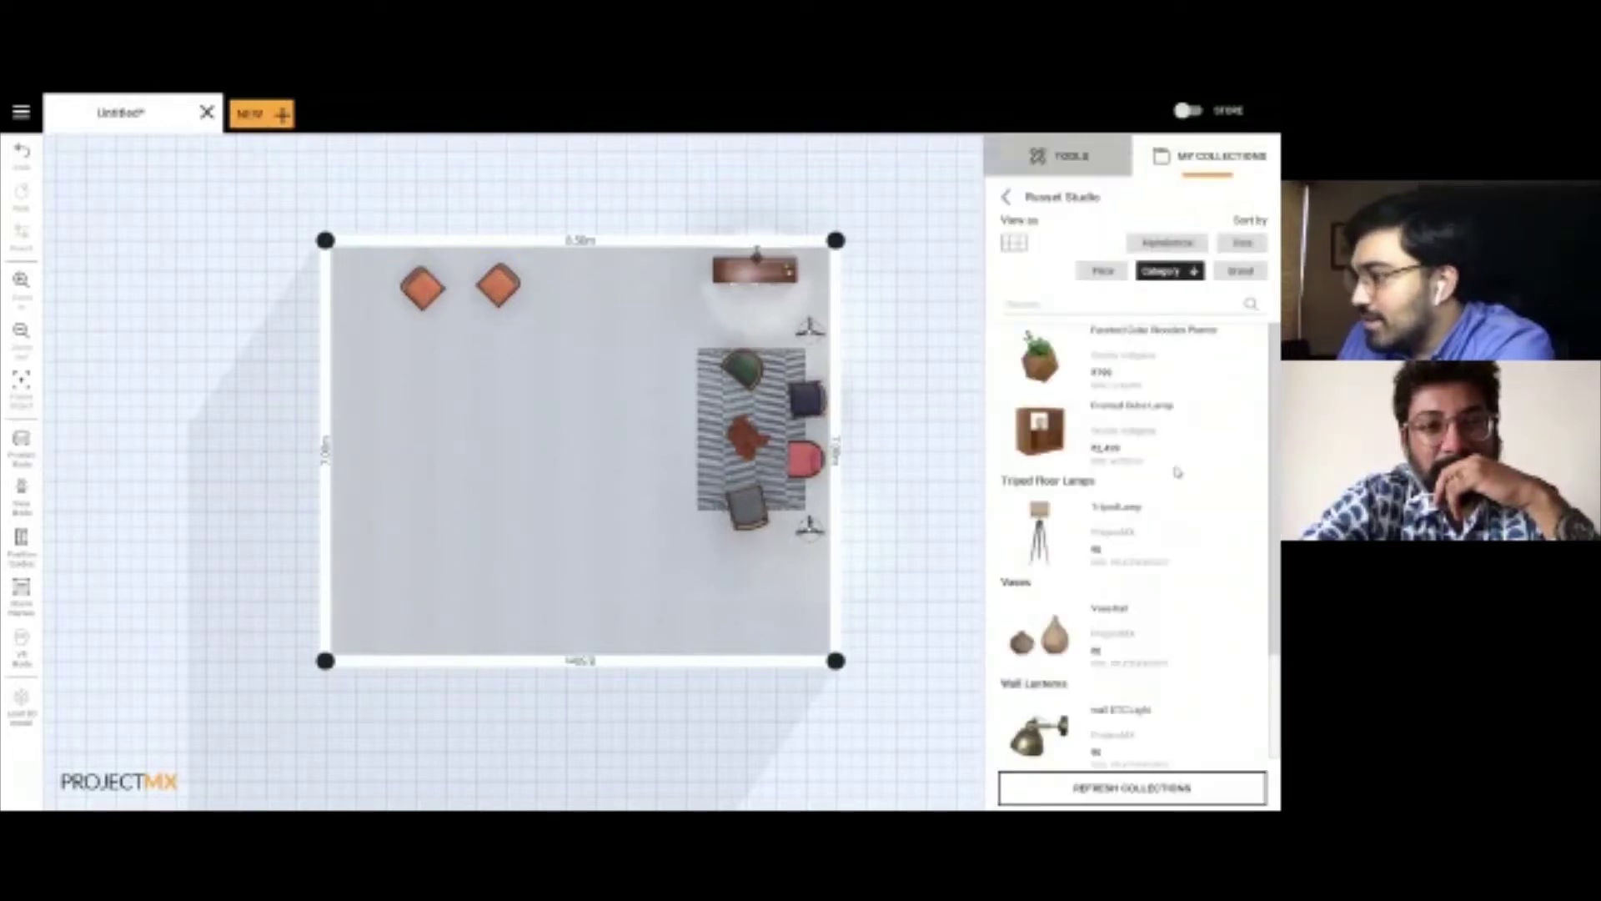
pyautogui.scroll(-5, 1177, 475)
pyautogui.scroll(10, 1178, 471)
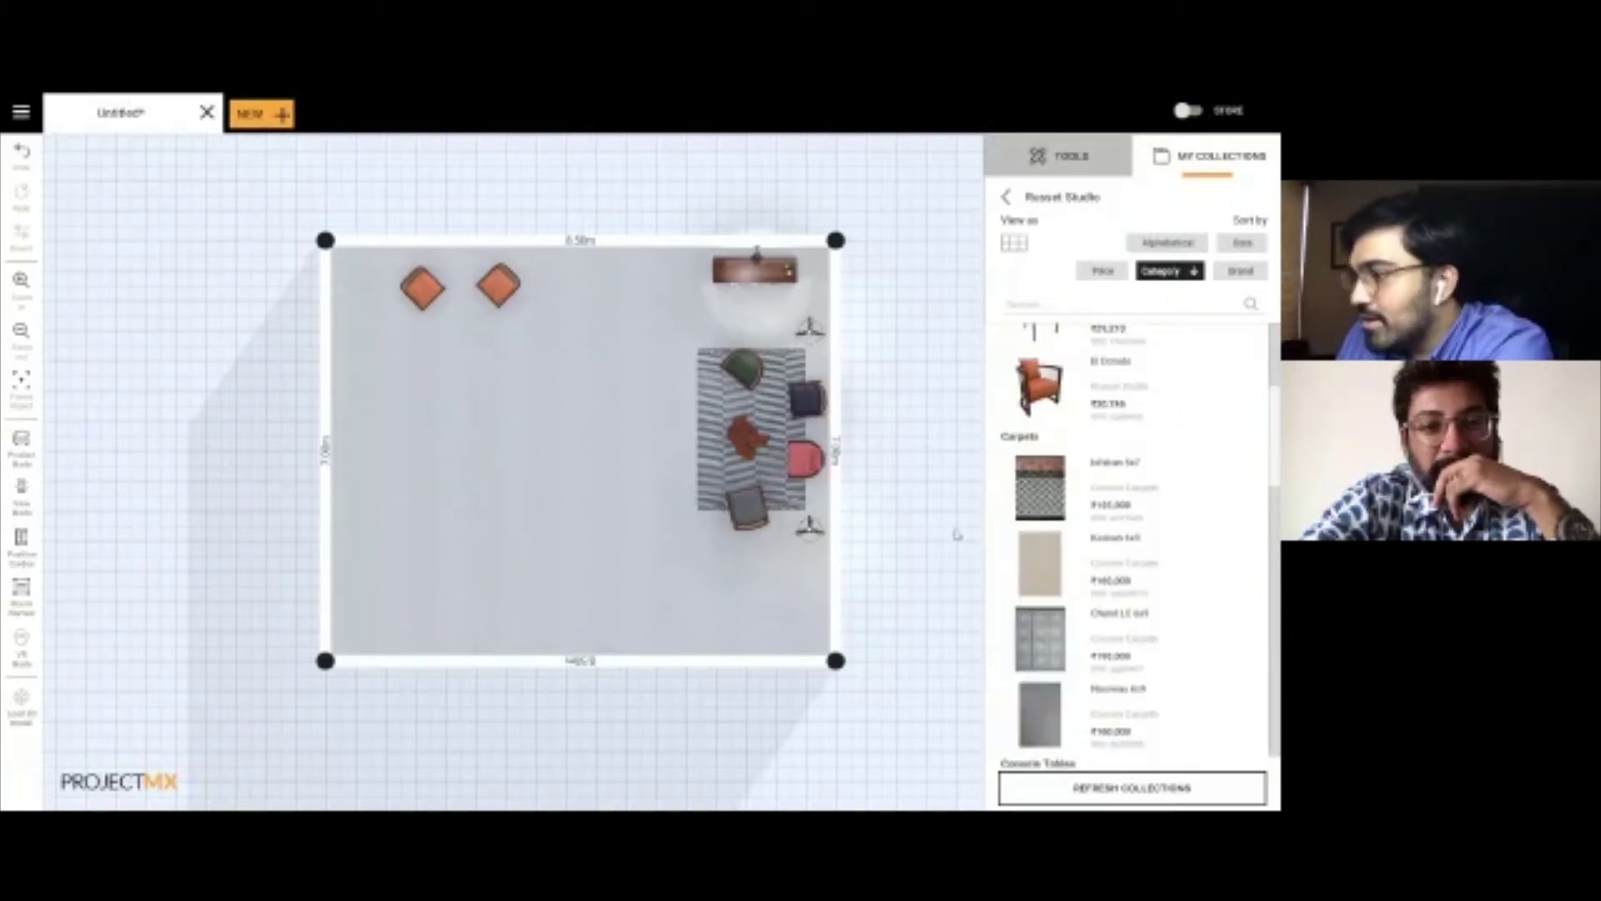
pyautogui.moveTo(955, 532); pyautogui.dragTo(467, 310)
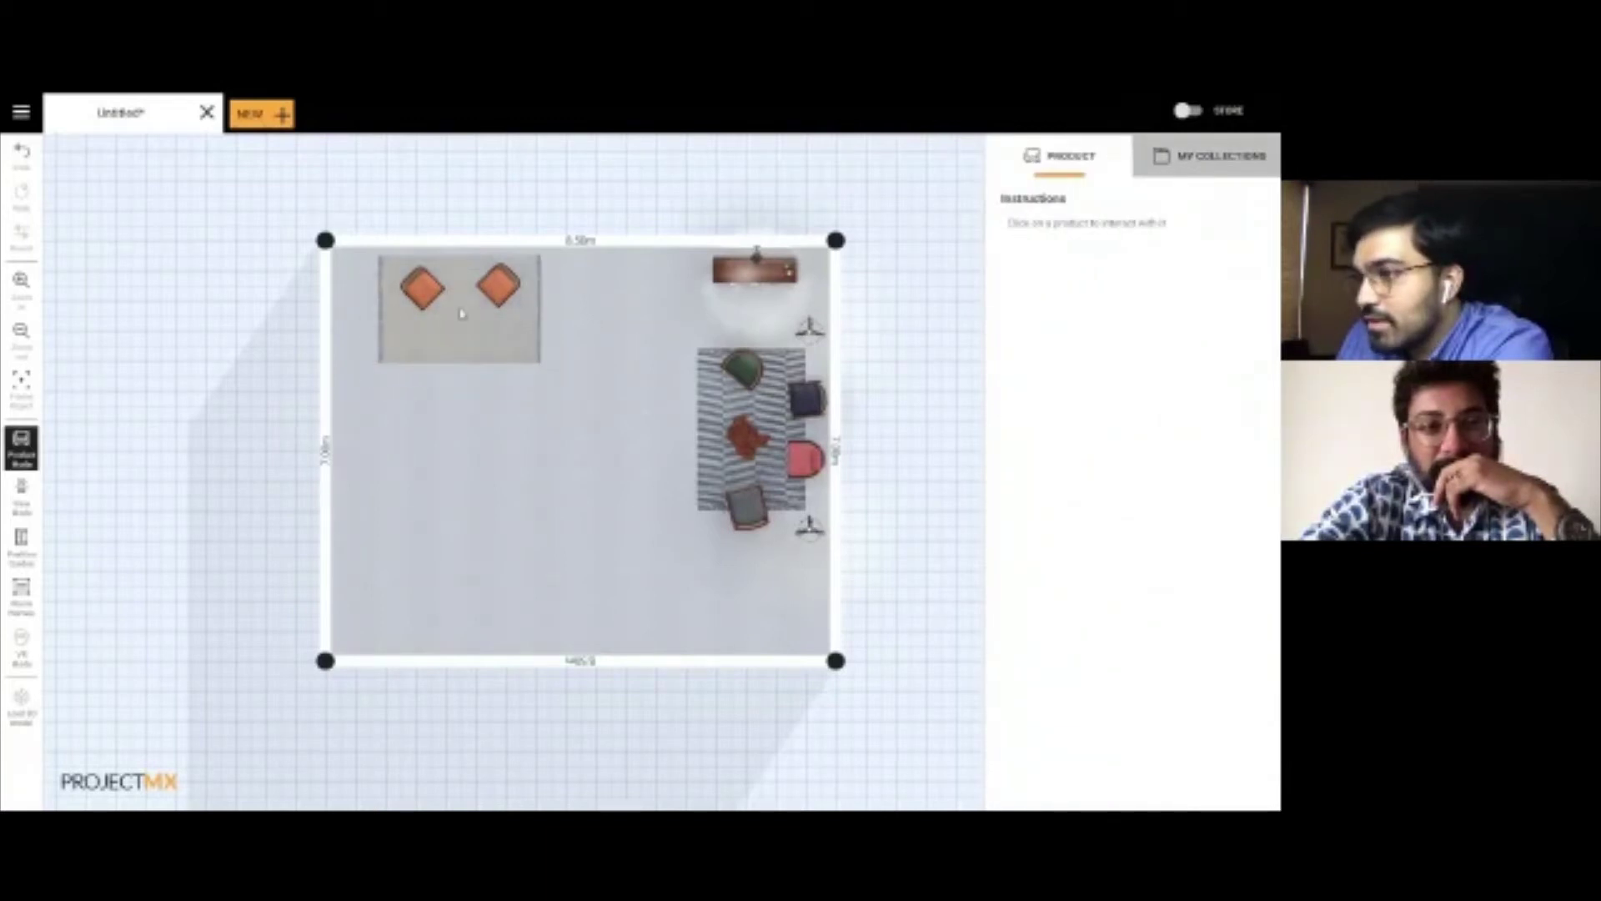
pyautogui.moveTo(460, 309)
pyautogui.mouseDown()
pyautogui.moveTo(504, 321)
pyautogui.moveTo(464, 312)
pyautogui.mouseUp()
pyautogui.click(499, 402)
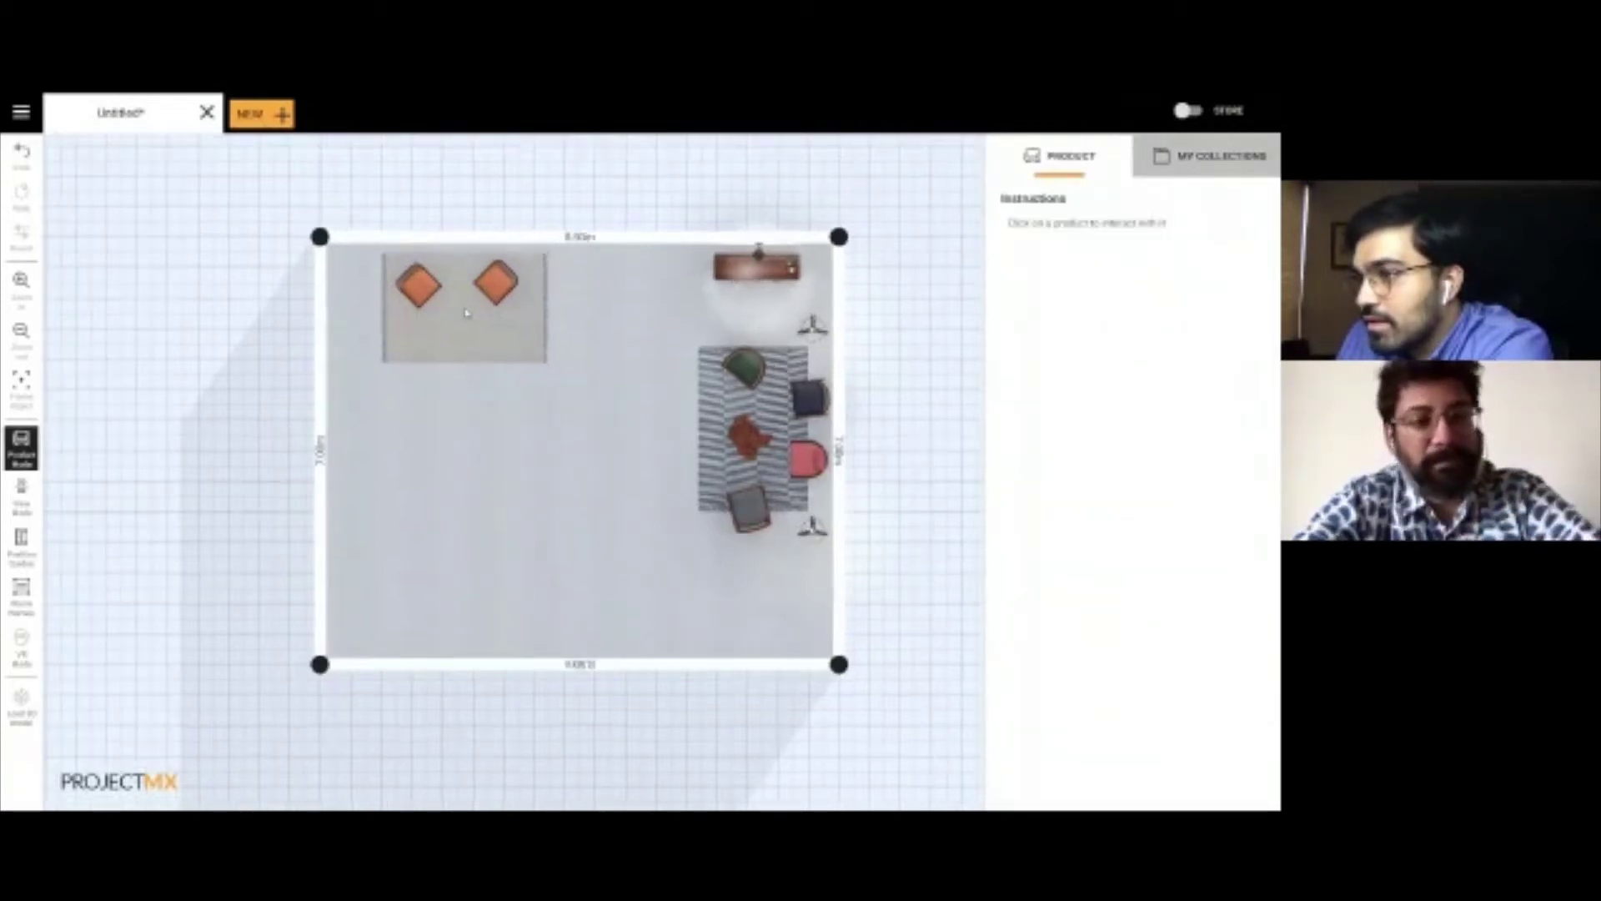
# Step: Place the Shikhara Hanging Pendant (4 Feet) from Hanging Lights over the beige carpet, in front of the two orange armchairs
pyautogui.click(1189, 158)
pyautogui.scroll(-3, 1156, 498)
pyautogui.scroll(4, 1156, 498)
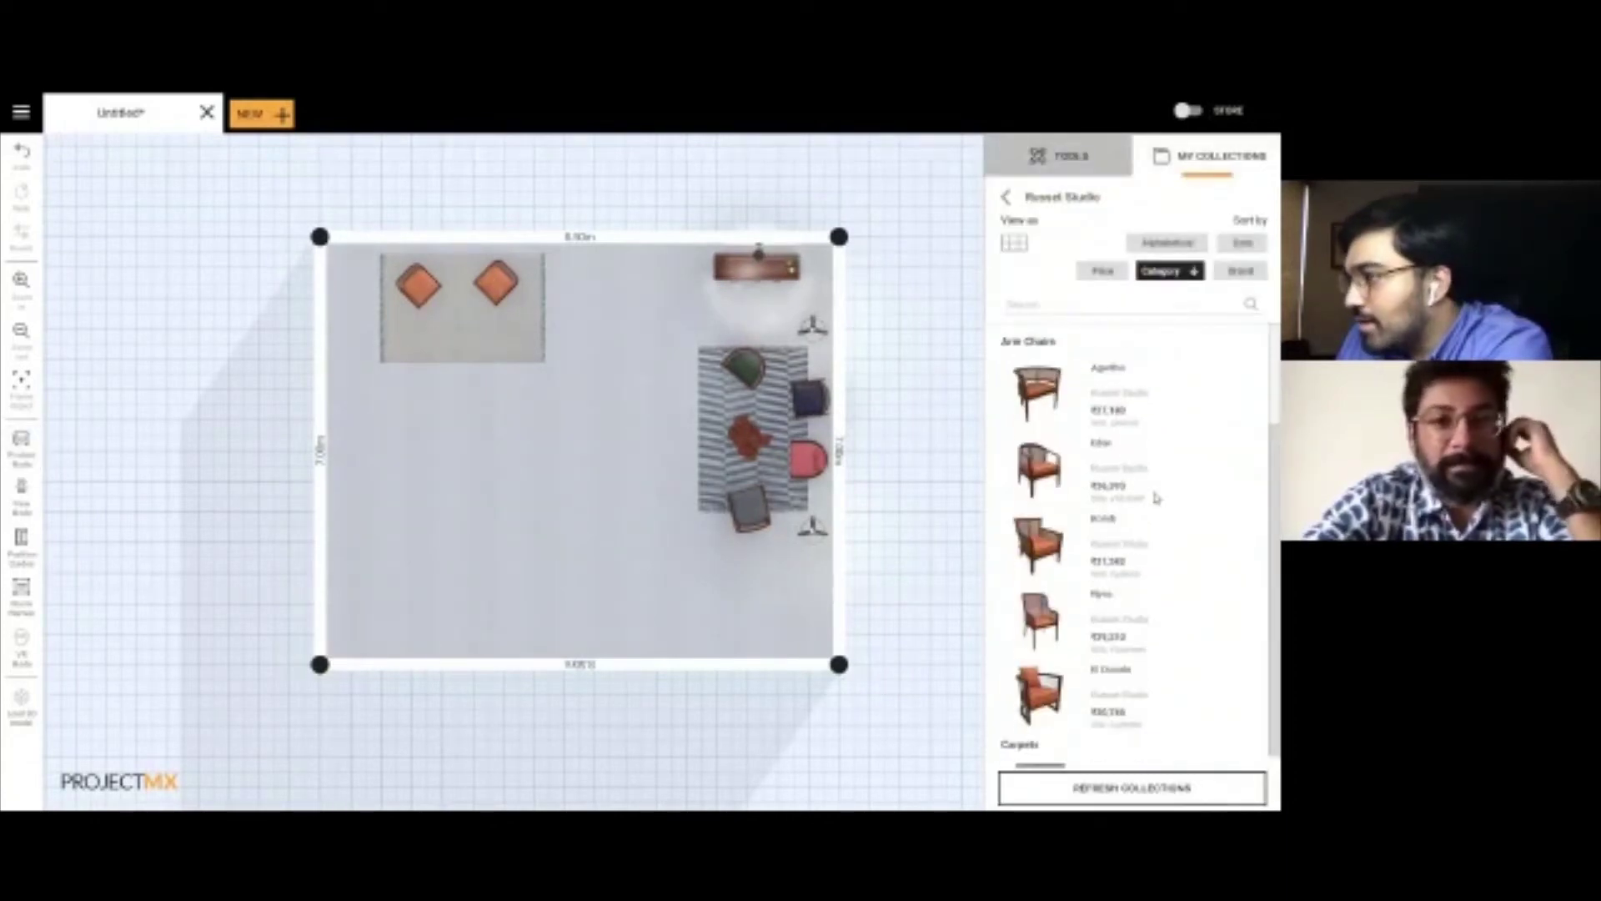
pyautogui.scroll(-10, 1156, 498)
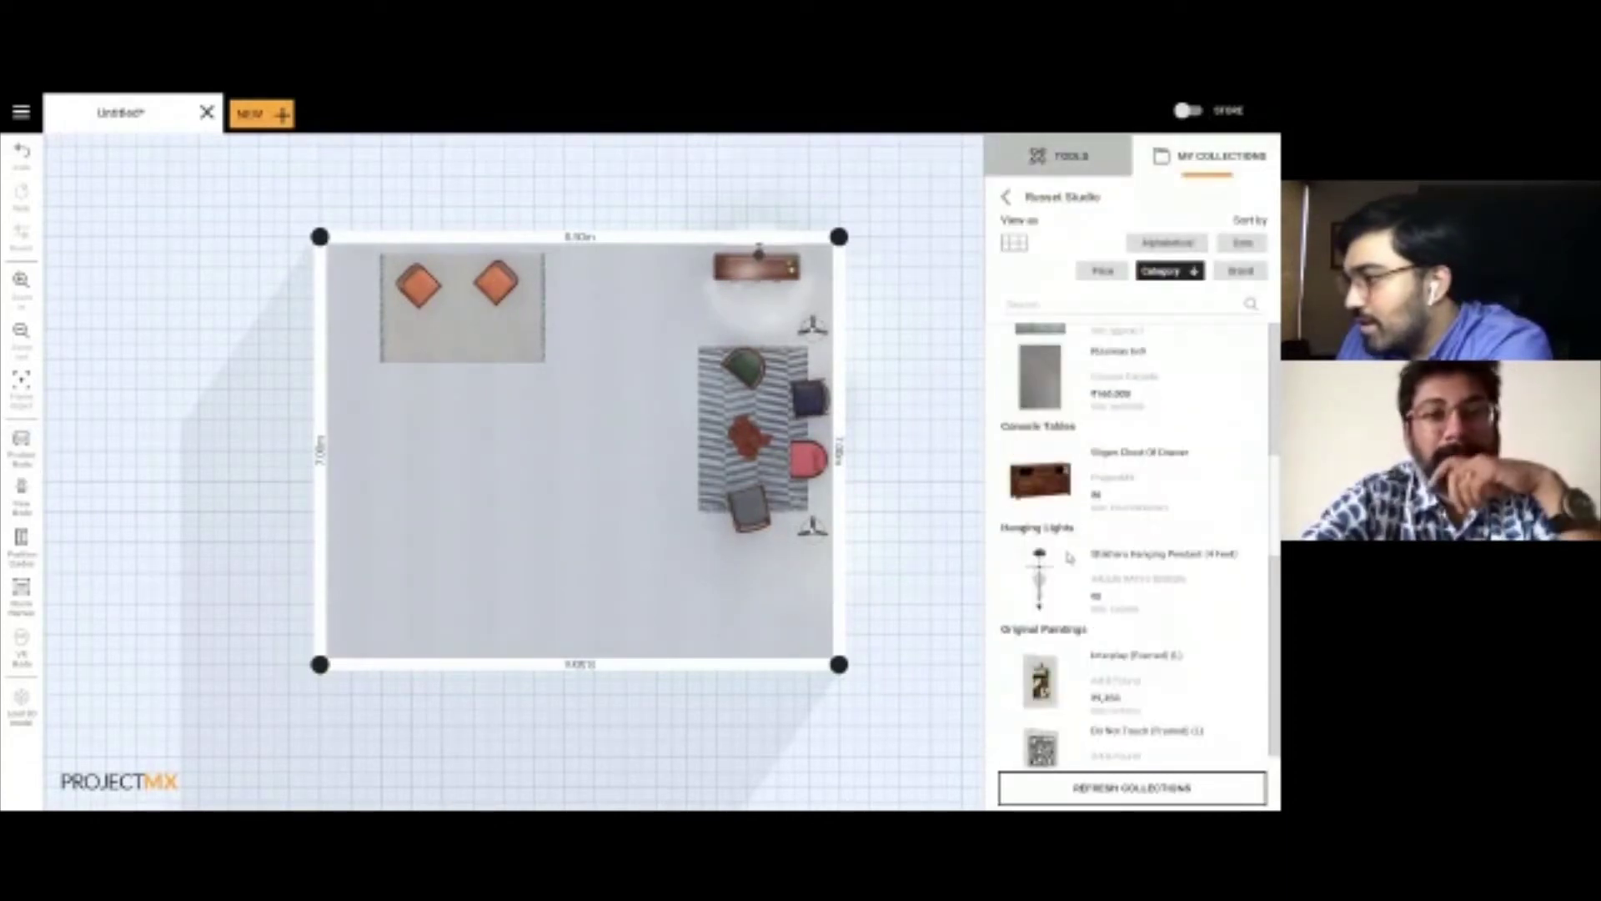
pyautogui.moveTo(1070, 557); pyautogui.dragTo(458, 346)
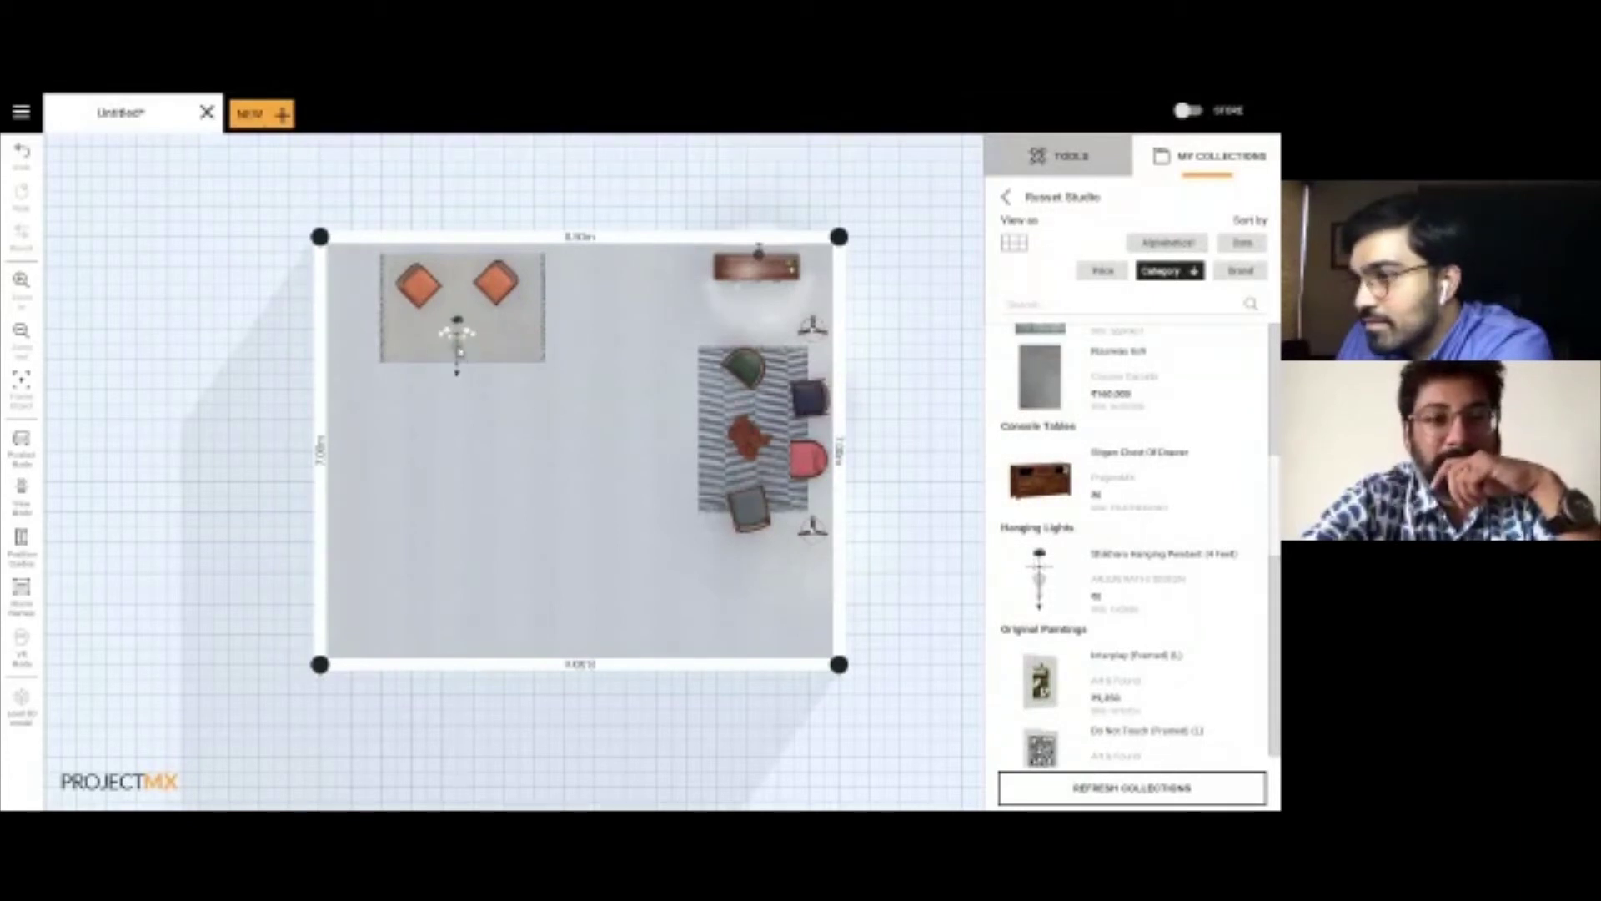
# Step: In the 3D view, hang the Lines & Circles and Circle Of Life 12 paintings diagonally on the wall behind the orange armchairs
pyautogui.scroll(-3, 1119, 634)
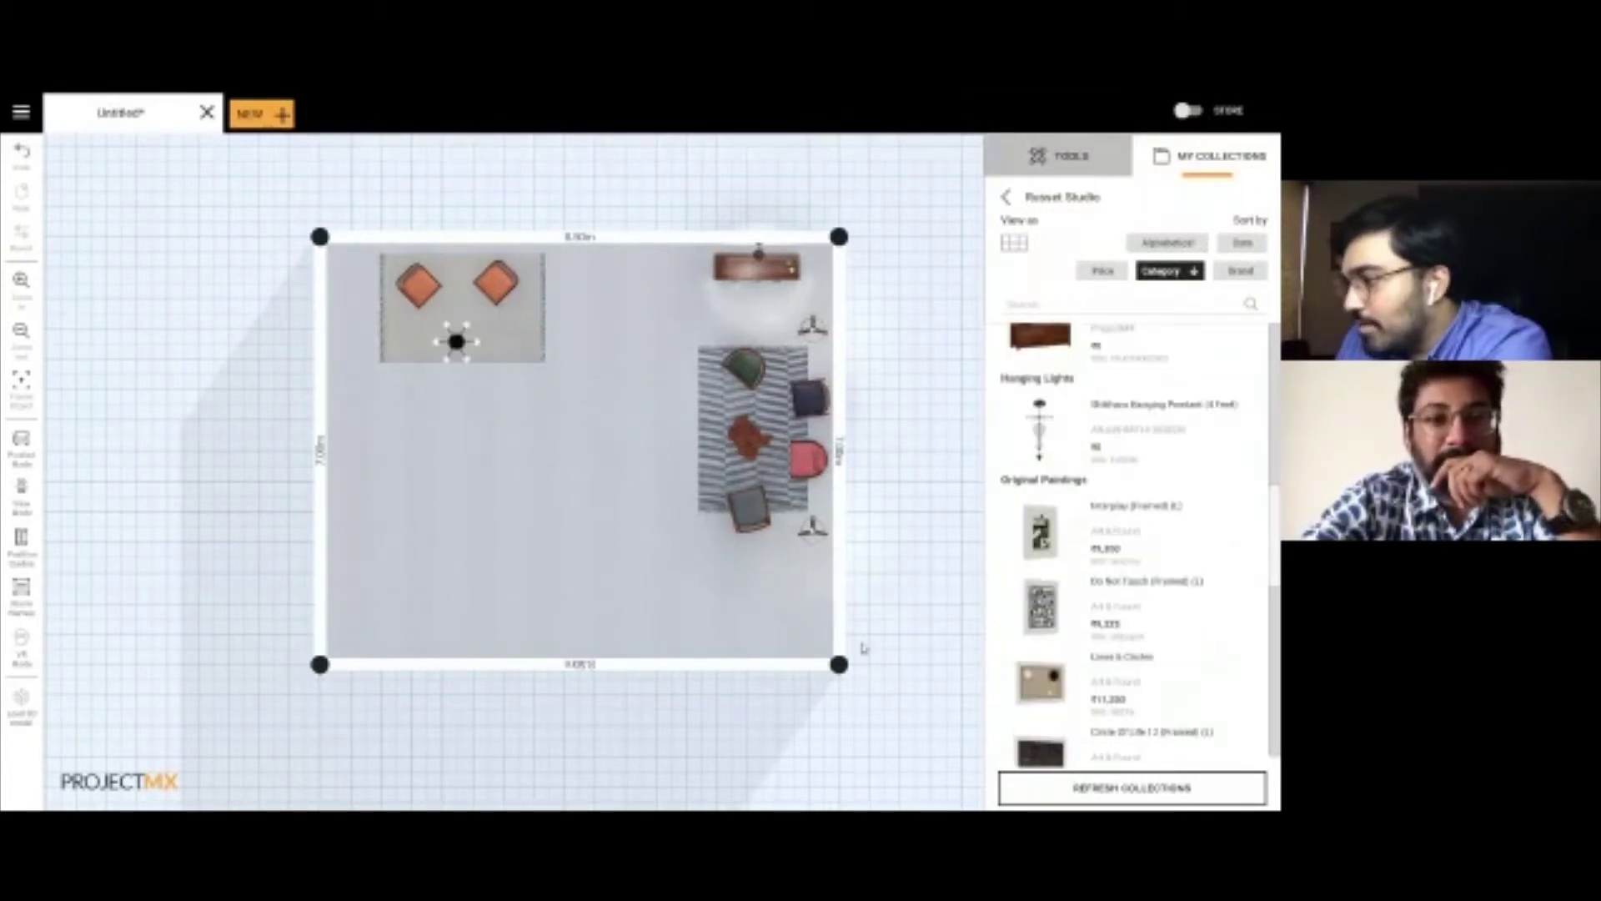
pyautogui.click(20, 493)
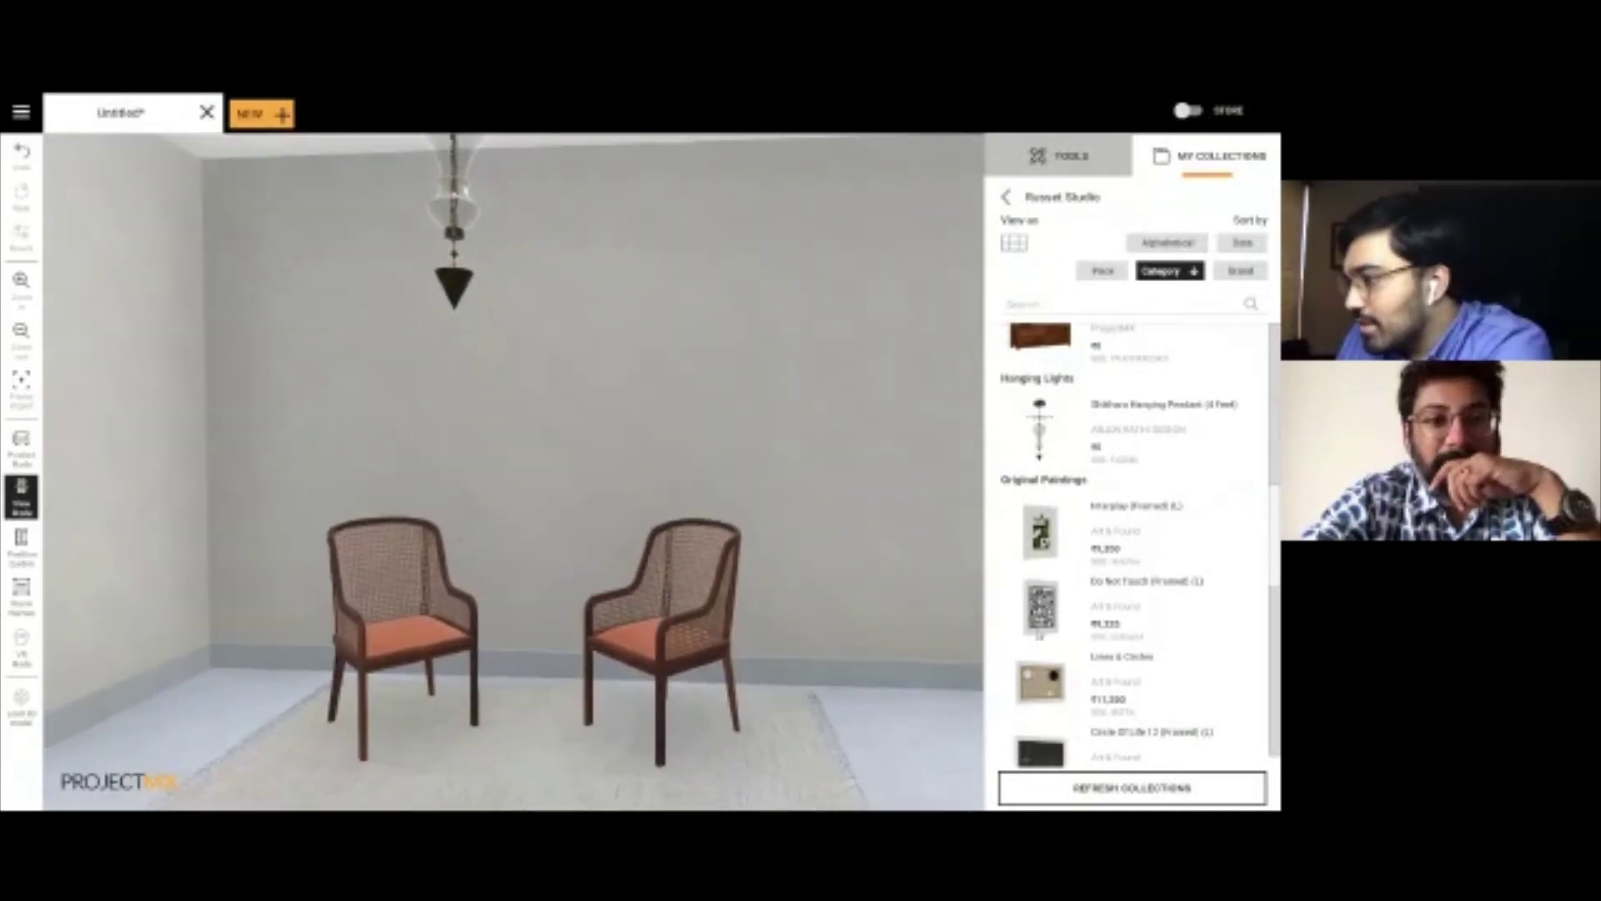
pyautogui.moveTo(1063, 704); pyautogui.dragTo(448, 354)
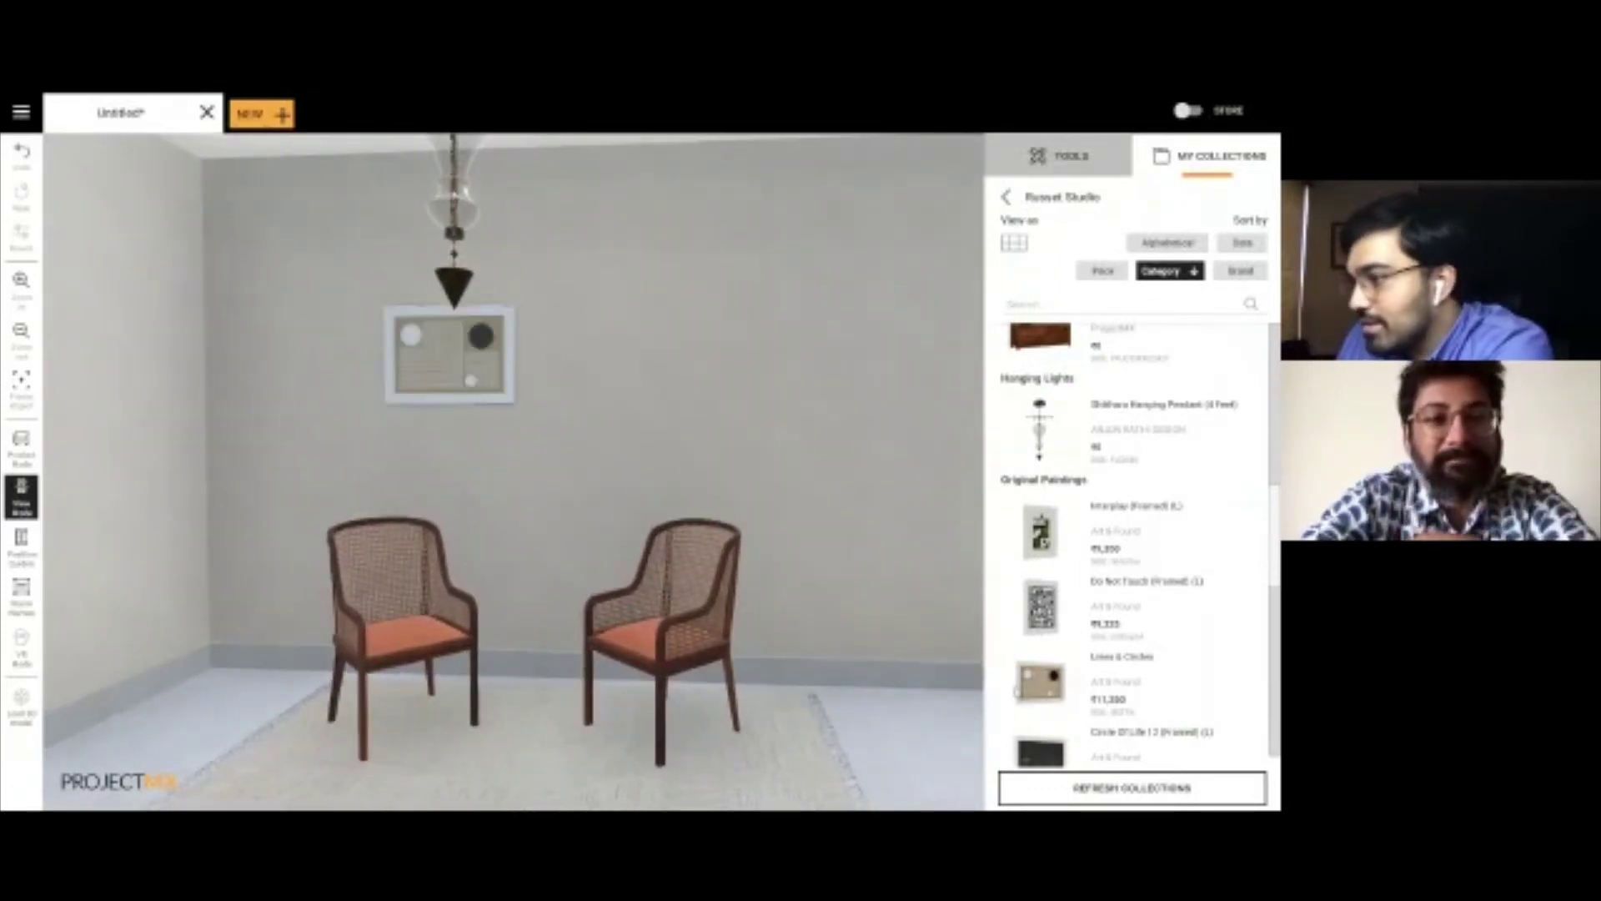
pyautogui.moveTo(1049, 751)
pyautogui.mouseDown()
pyautogui.moveTo(554, 433)
pyautogui.moveTo(547, 452)
pyautogui.moveTo(538, 439)
pyautogui.moveTo(561, 431)
pyautogui.mouseUp()
# Step: Change the frames of both paintings above the orange armchairs to the dark variant
pyautogui.click(586, 454)
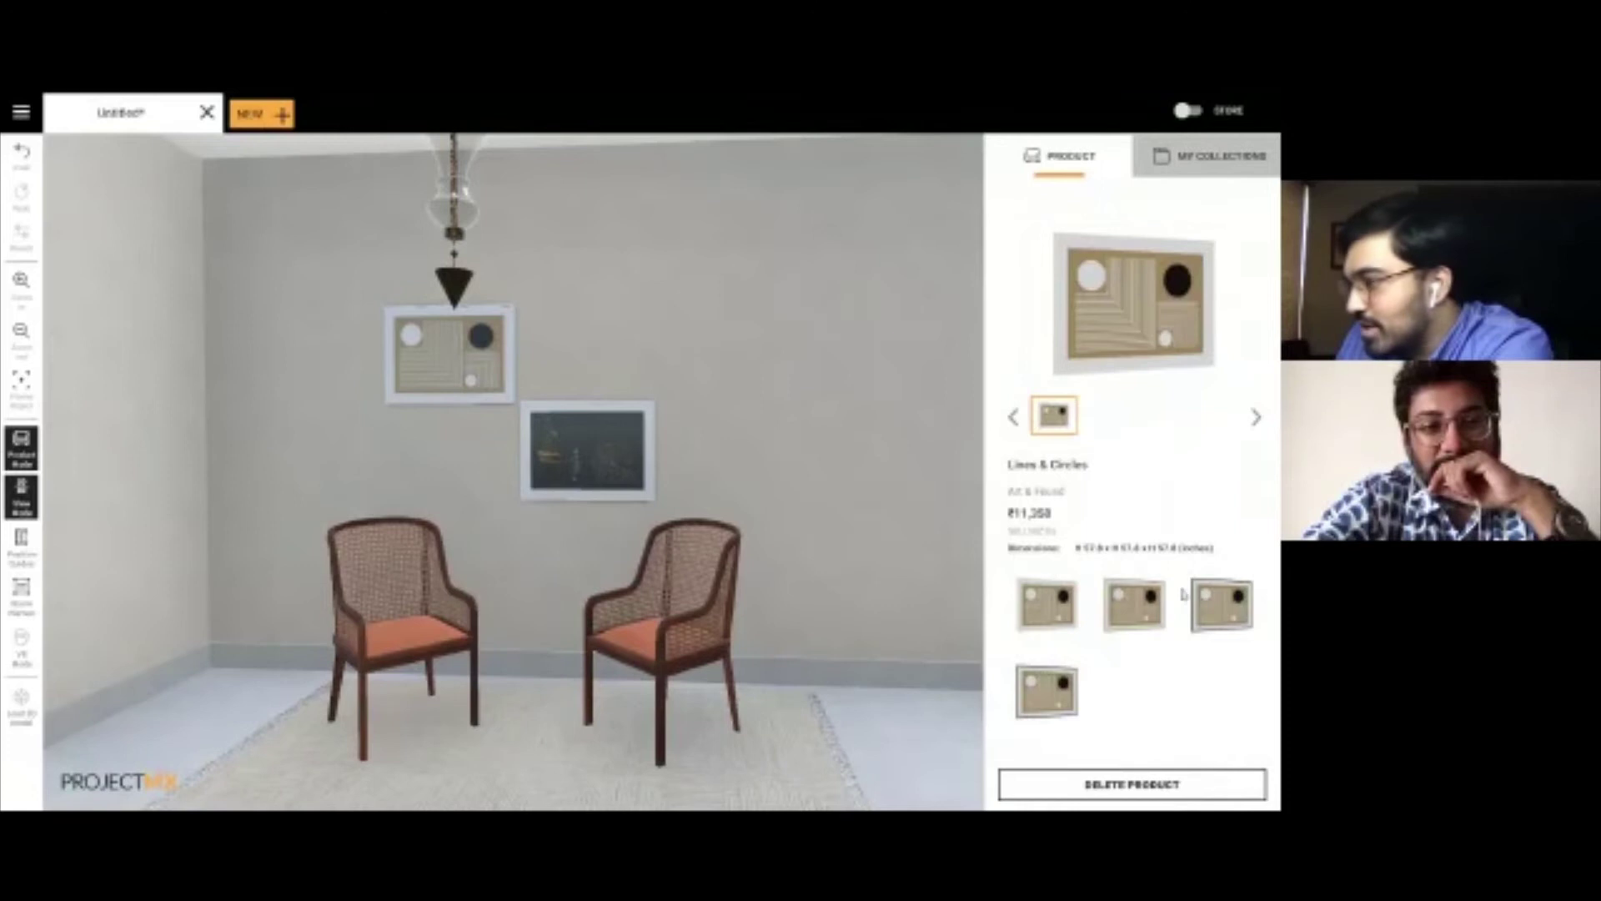
pyautogui.click(590, 452)
pyautogui.click(1038, 685)
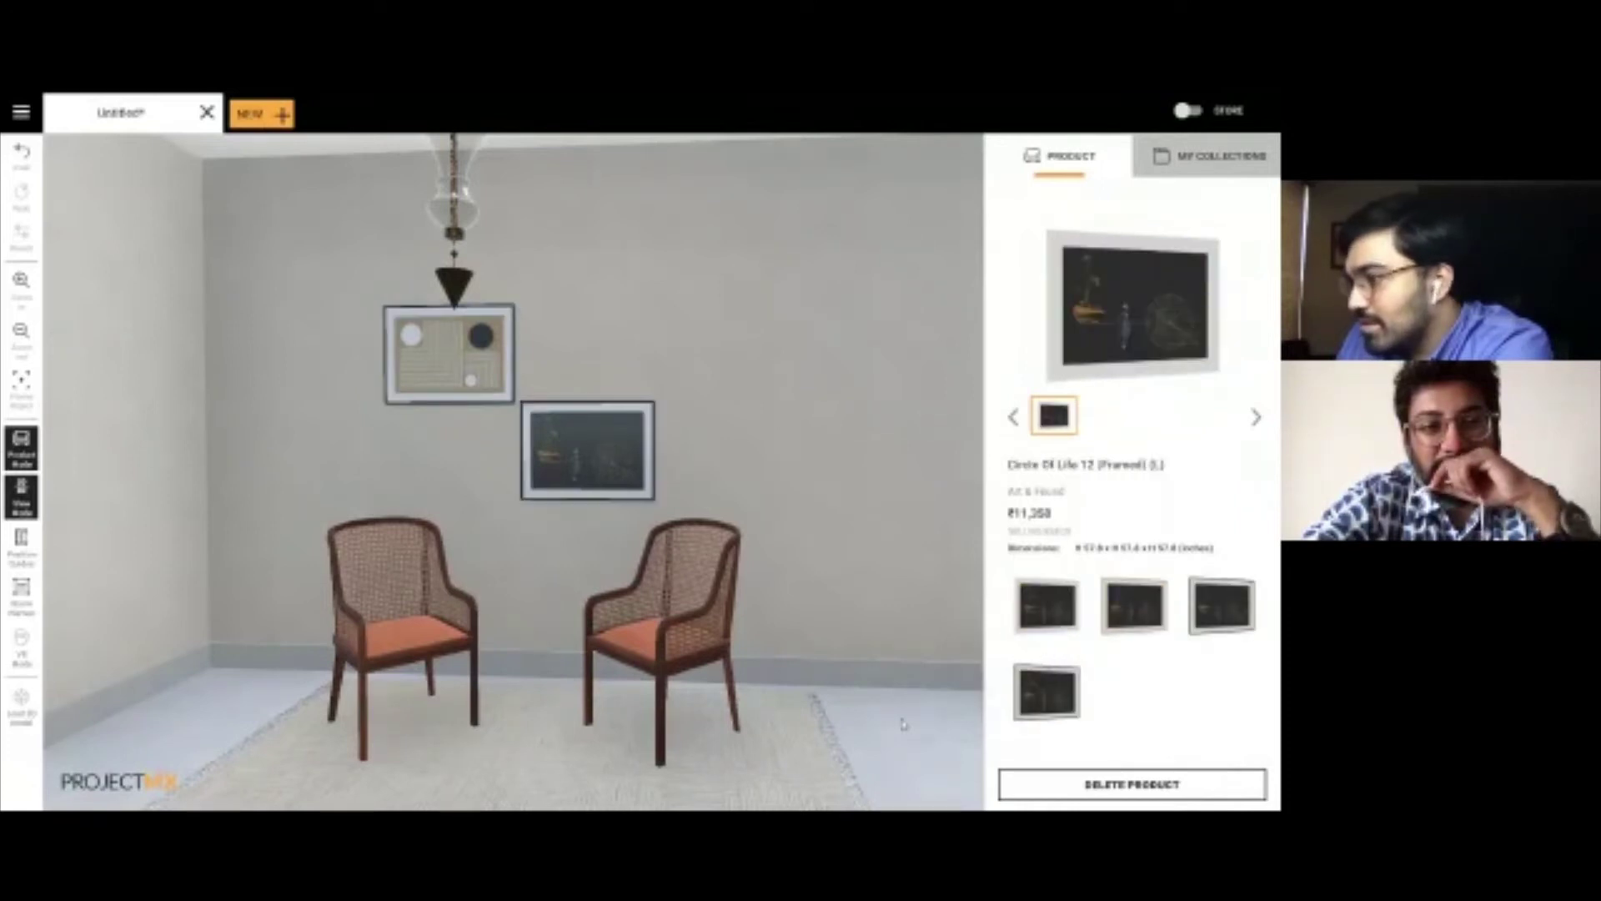
pyautogui.click(917, 672)
# Step: In the top-down floor plan, place the Oy-Show Side Table between the two orange armchairs and return to the 3D view
pyautogui.moveTo(917, 672)
pyautogui.mouseDown()
pyautogui.moveTo(887, 671)
pyautogui.moveTo(904, 687)
pyautogui.moveTo(823, 644)
pyautogui.mouseUp()
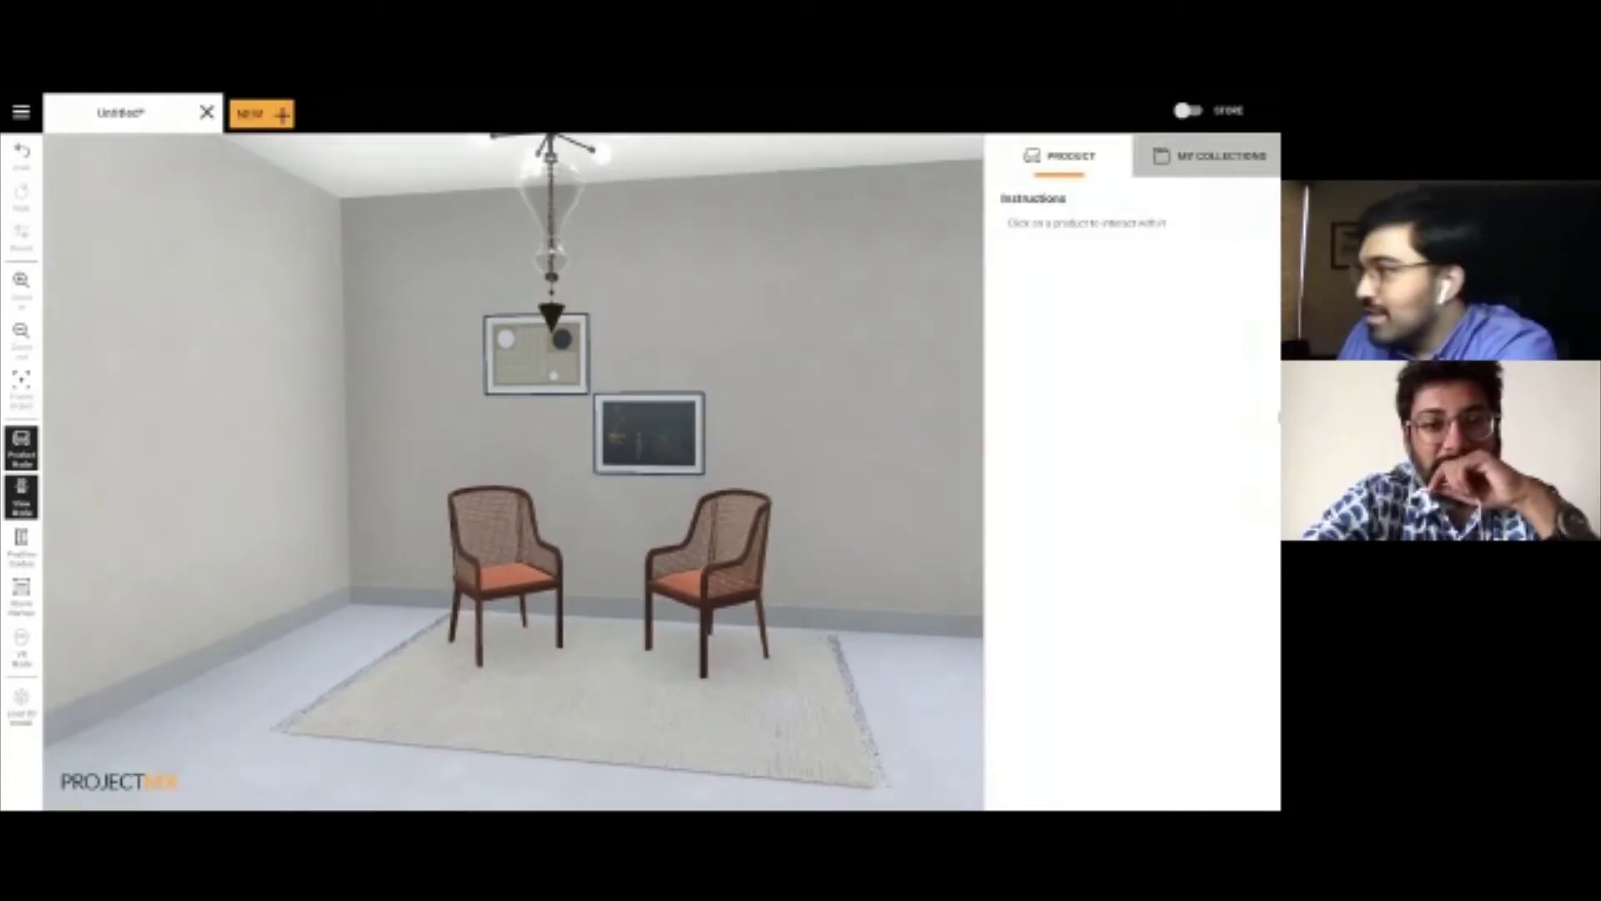
pyautogui.click(1213, 156)
pyautogui.scroll(-3, 1111, 531)
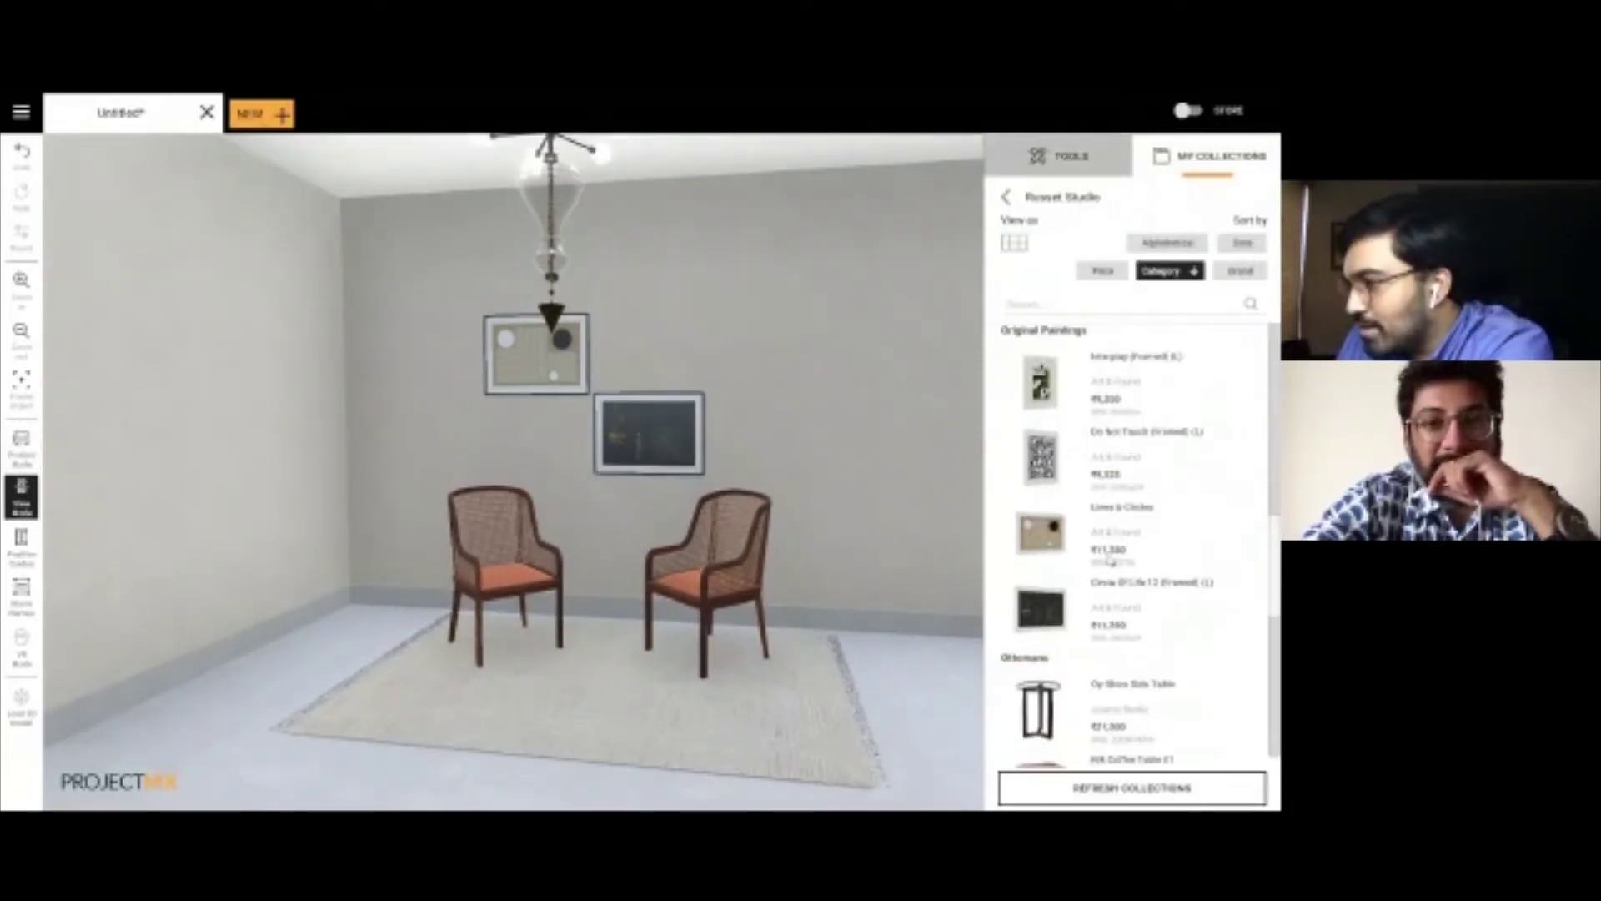
pyautogui.click(22, 455)
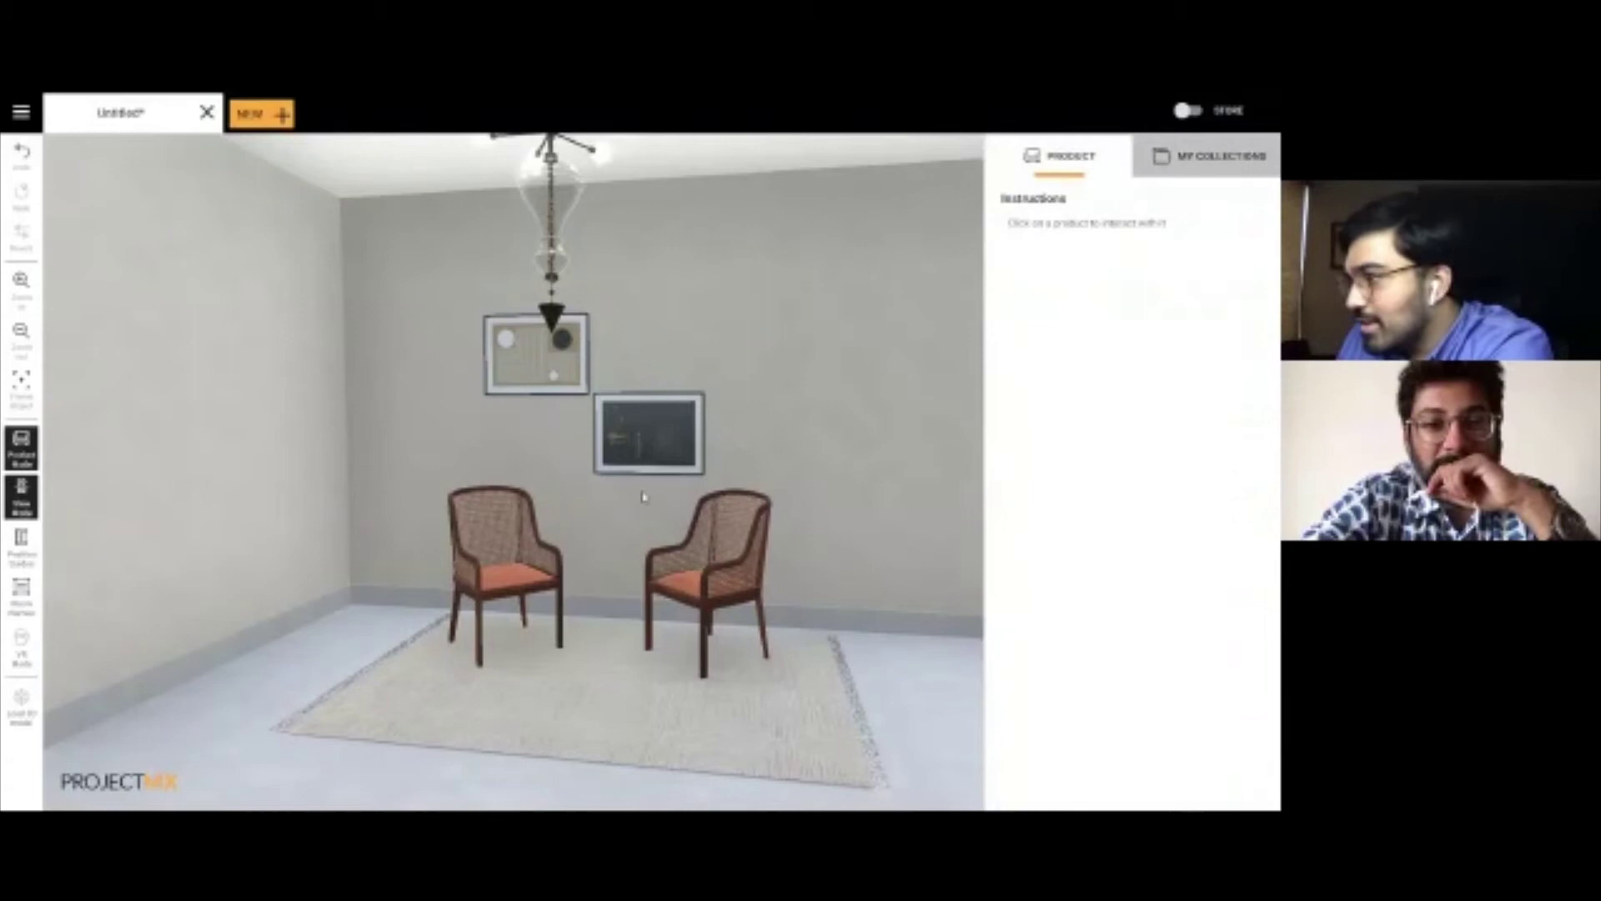
pyautogui.click(20, 497)
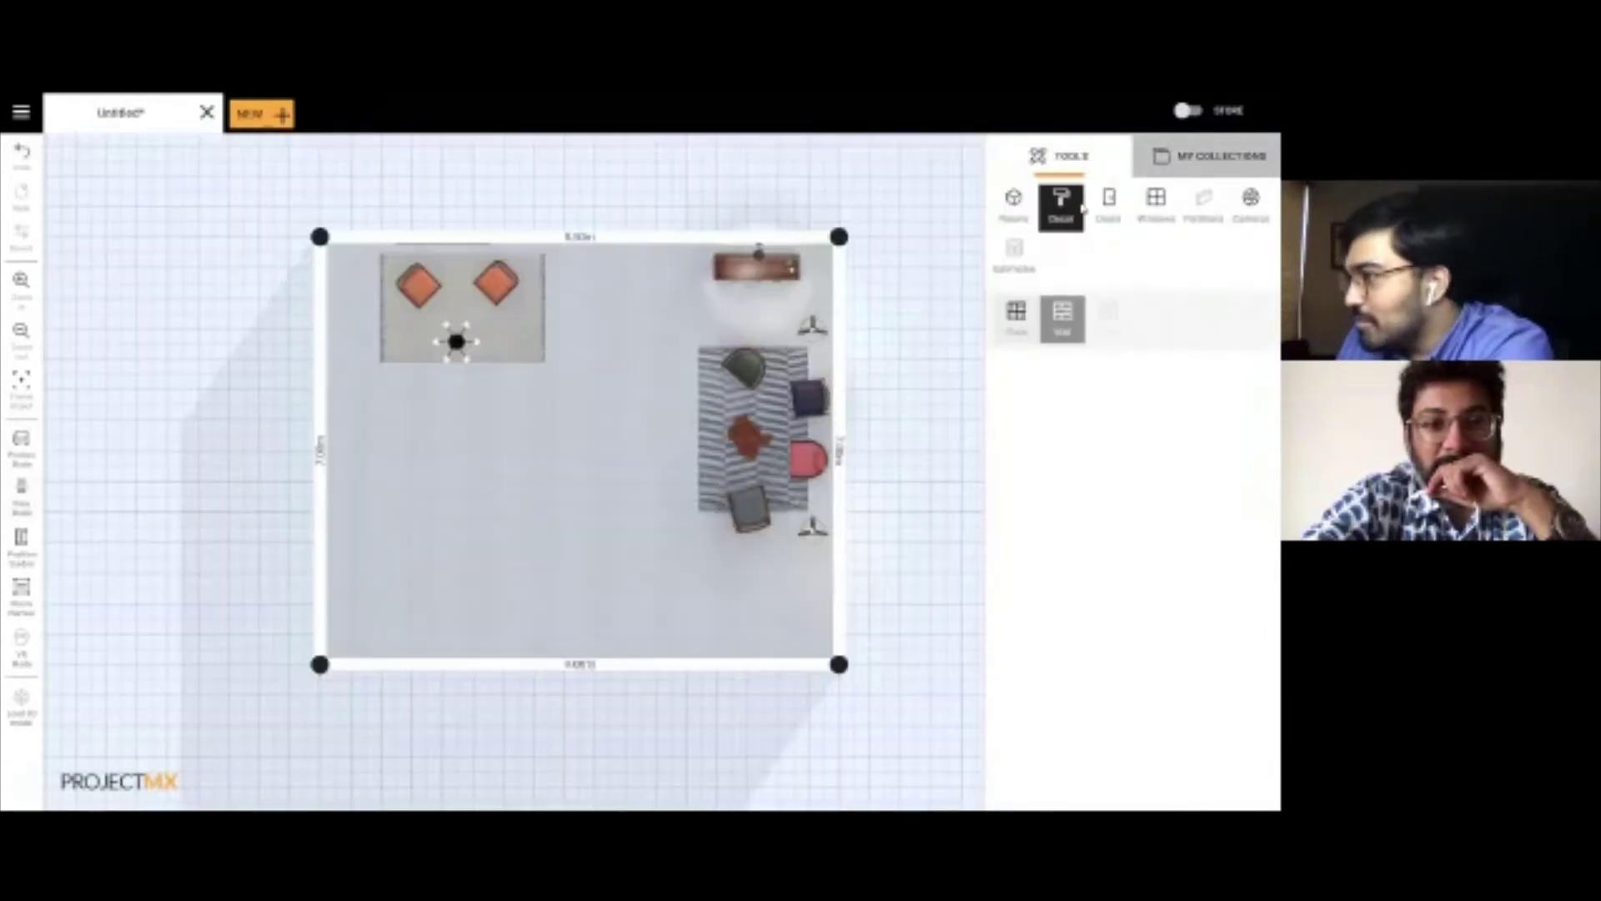
pyautogui.click(1184, 156)
pyautogui.moveTo(1044, 629); pyautogui.dragTo(458, 277)
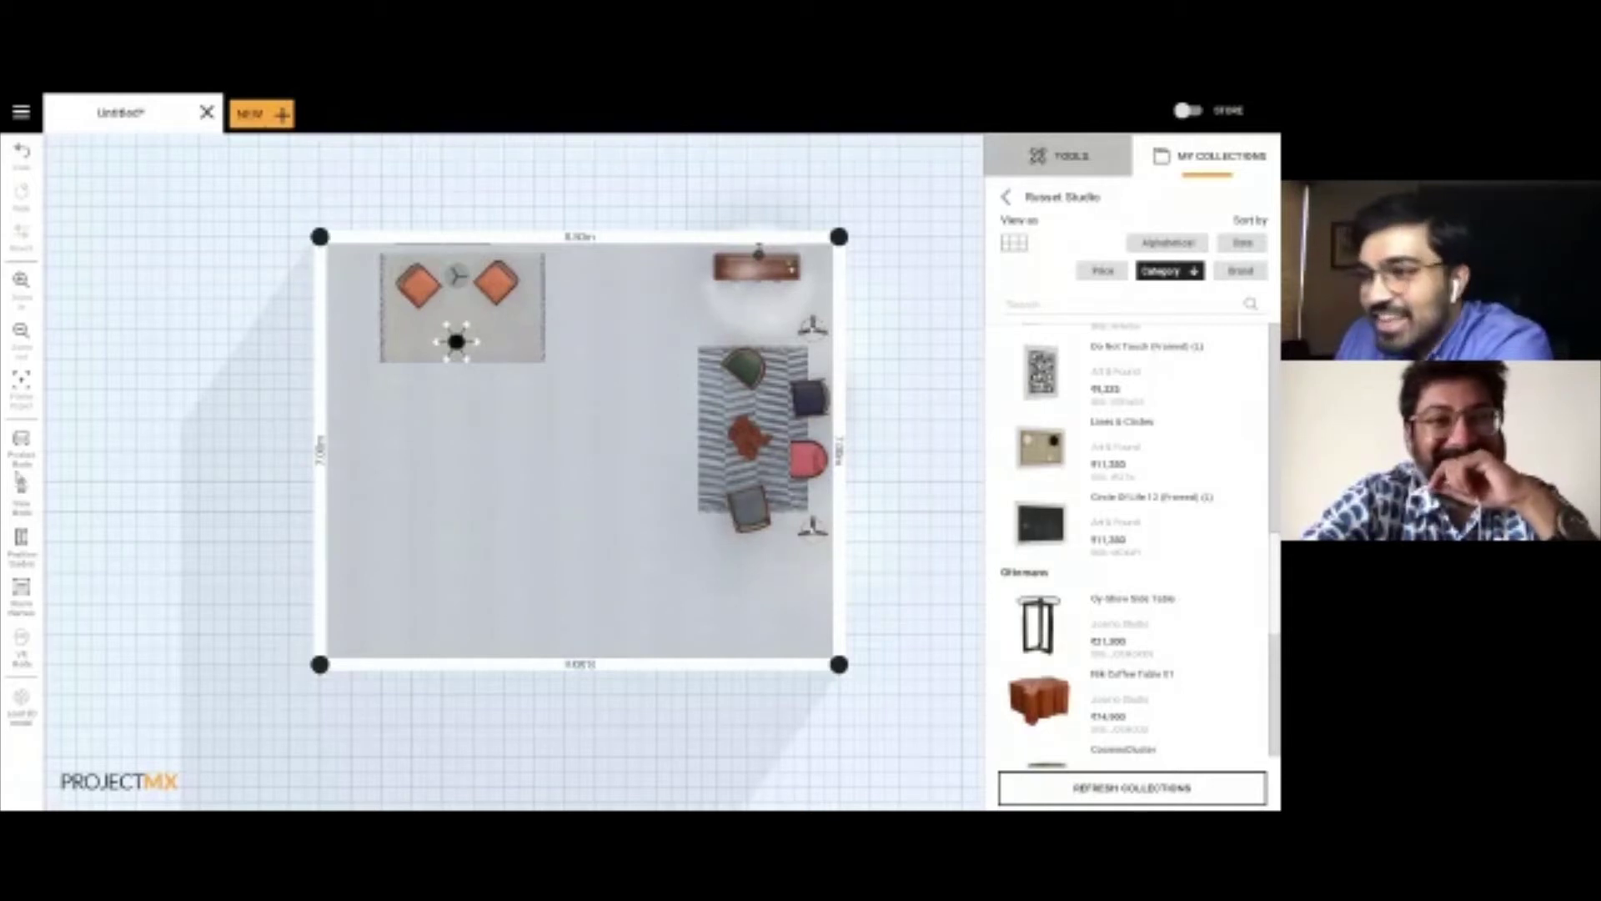
pyautogui.click(21, 491)
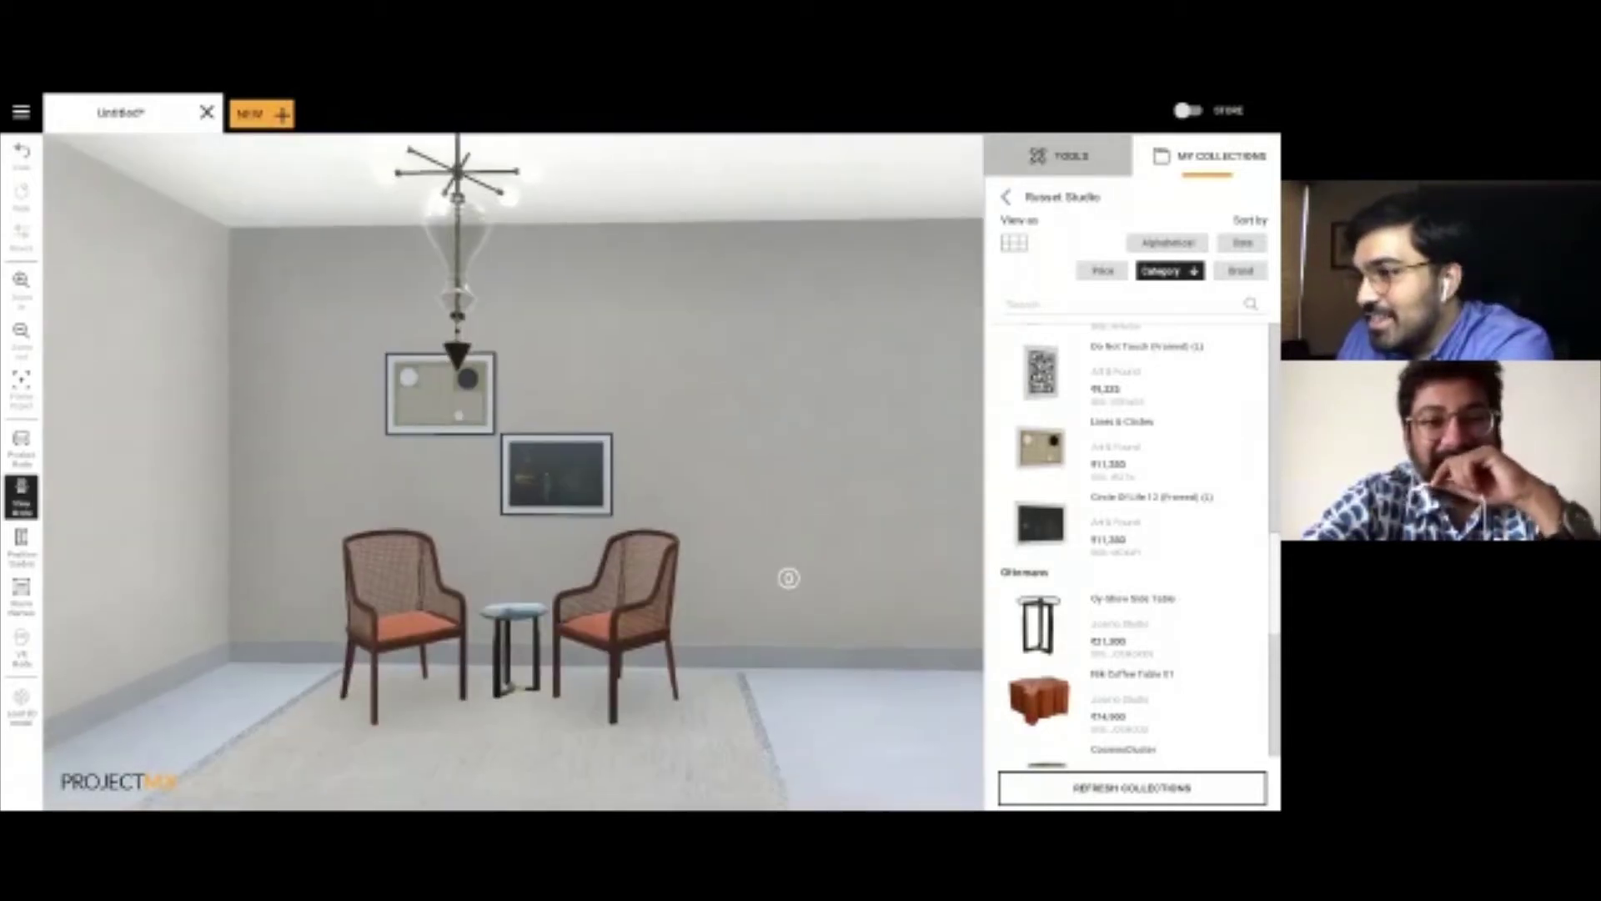
# Step: Examine the furnished armchair corner, the chest of drawers area and the round-table corner with the amber pendant in the 3D view
pyautogui.scroll(-3, 734, 609)
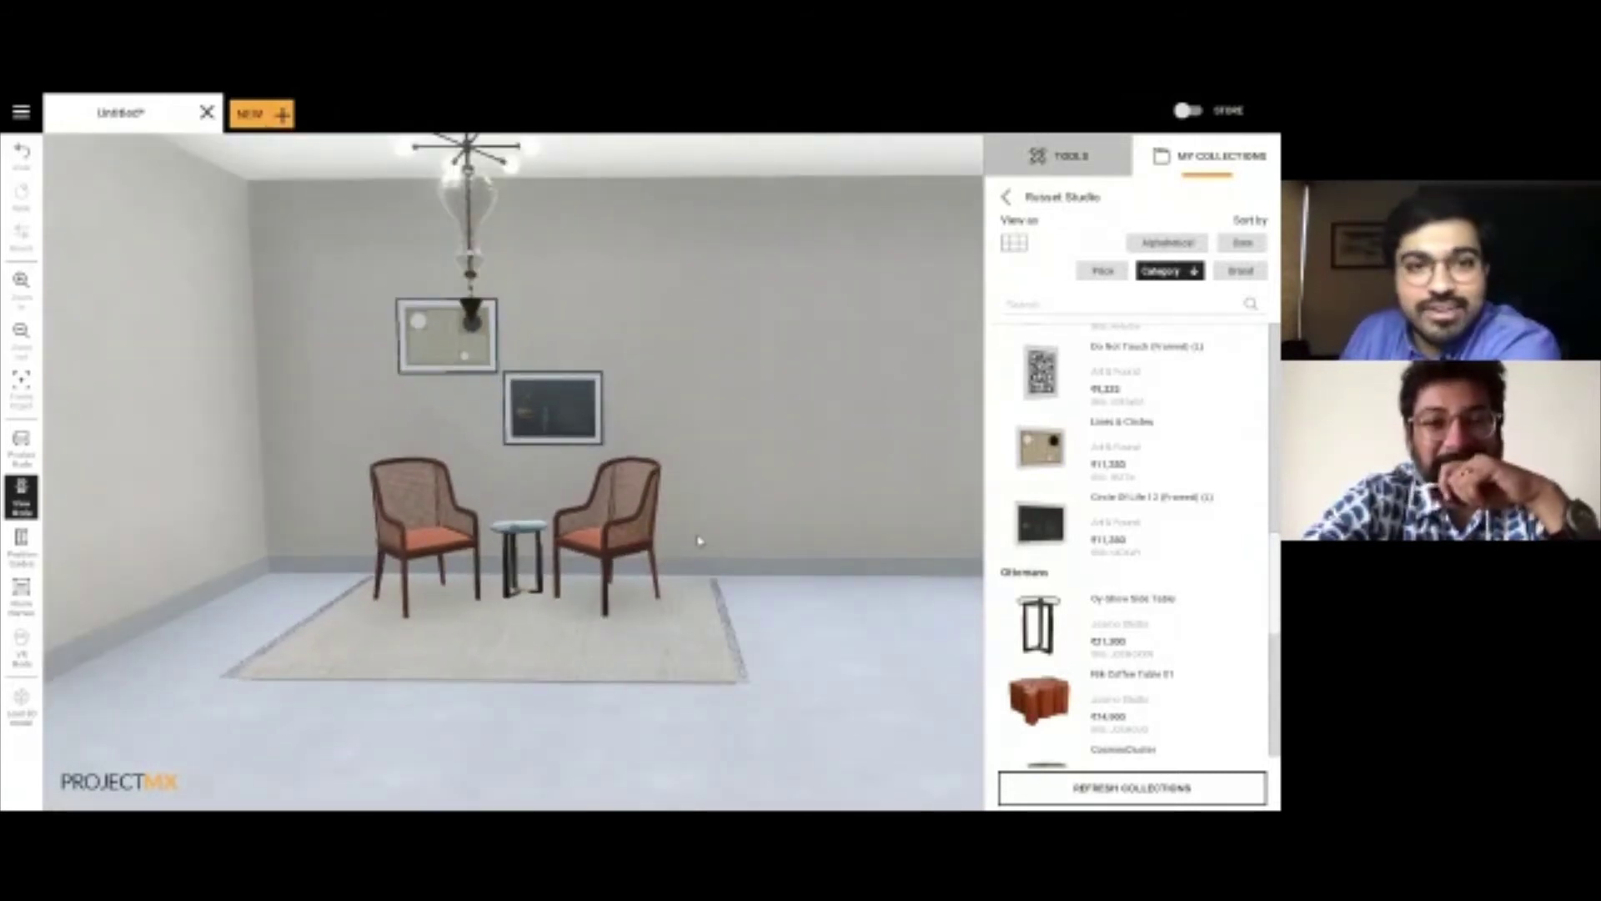
pyautogui.moveTo(689, 542); pyautogui.dragTo(792, 535)
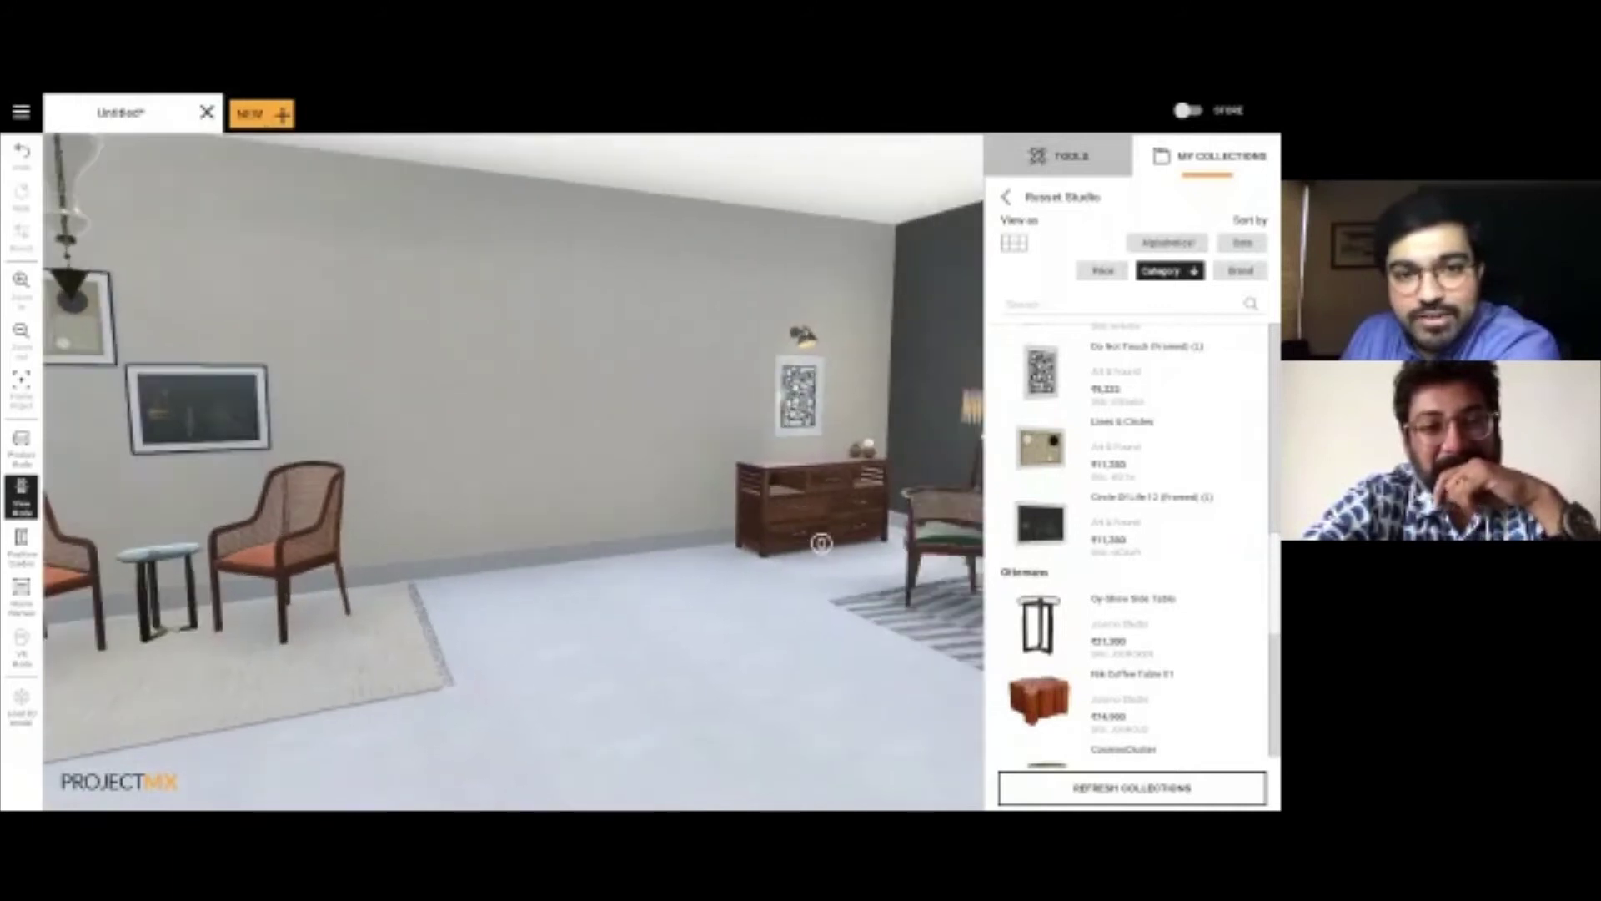
pyautogui.moveTo(821, 543); pyautogui.dragTo(969, 558)
pyautogui.scroll(3, 832, 543)
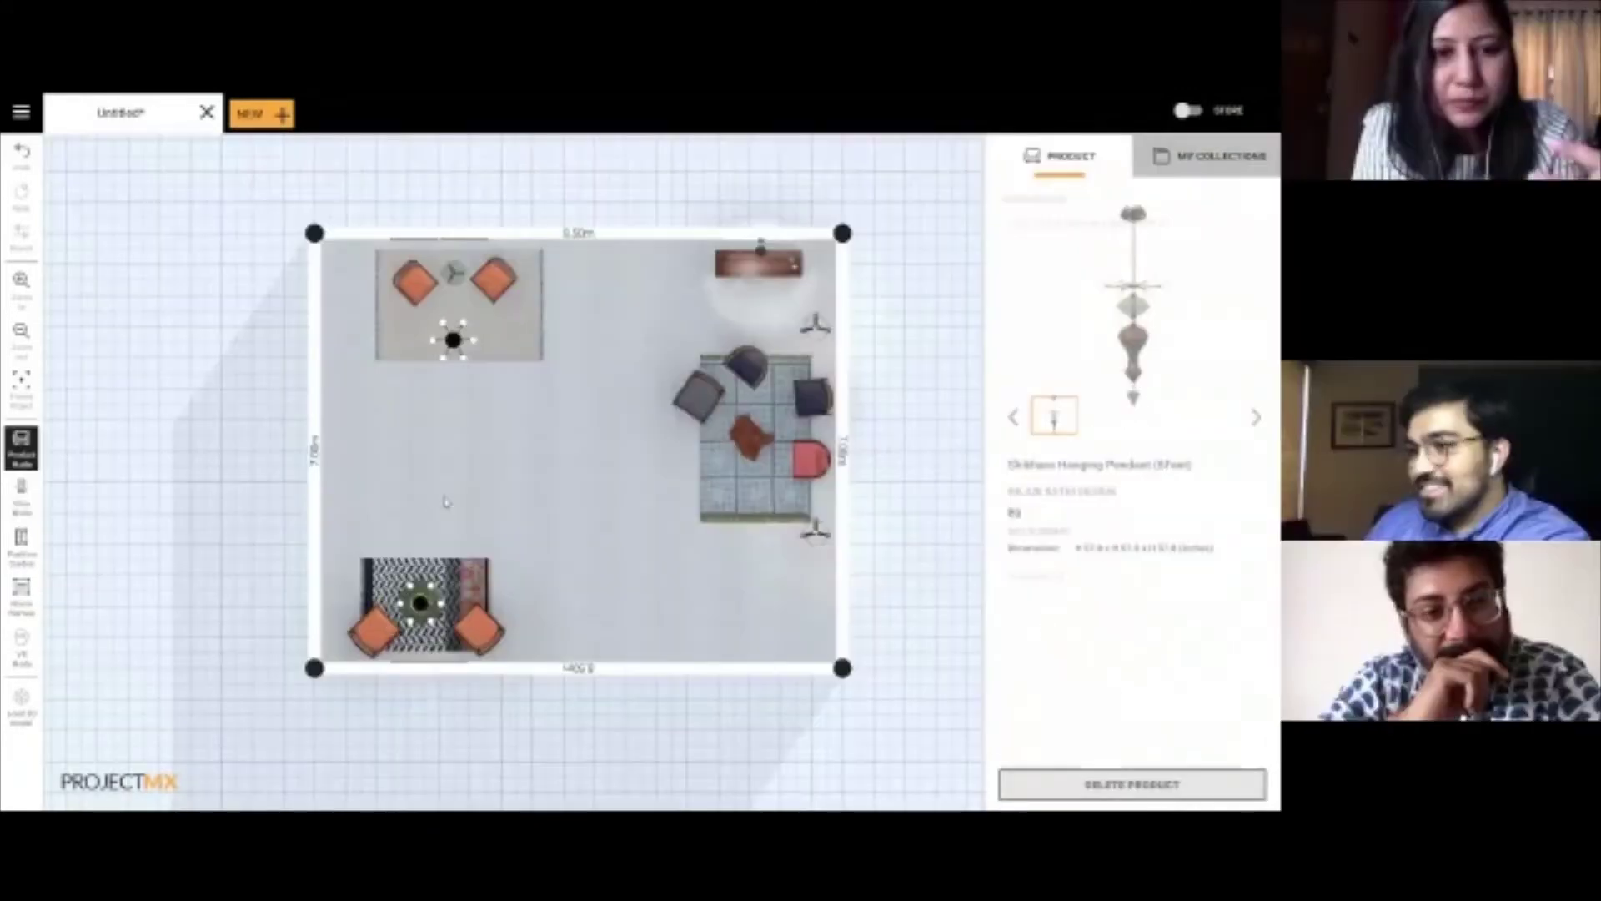
pyautogui.click(444, 501)
pyautogui.click(21, 494)
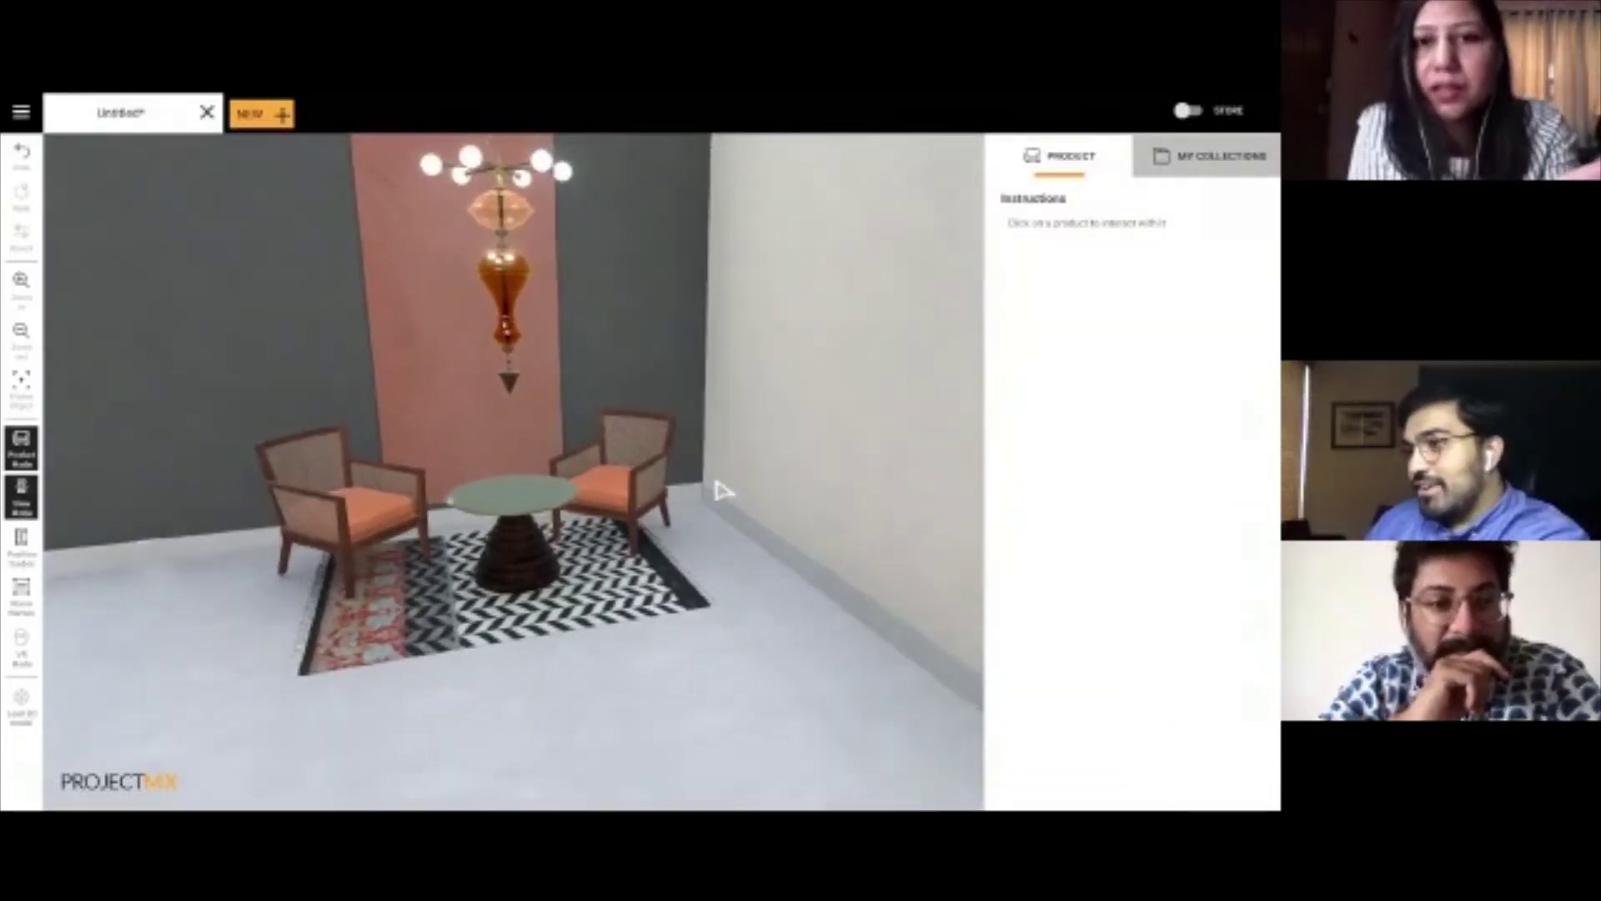
pyautogui.moveTo(722, 490); pyautogui.dragTo(448, 464)
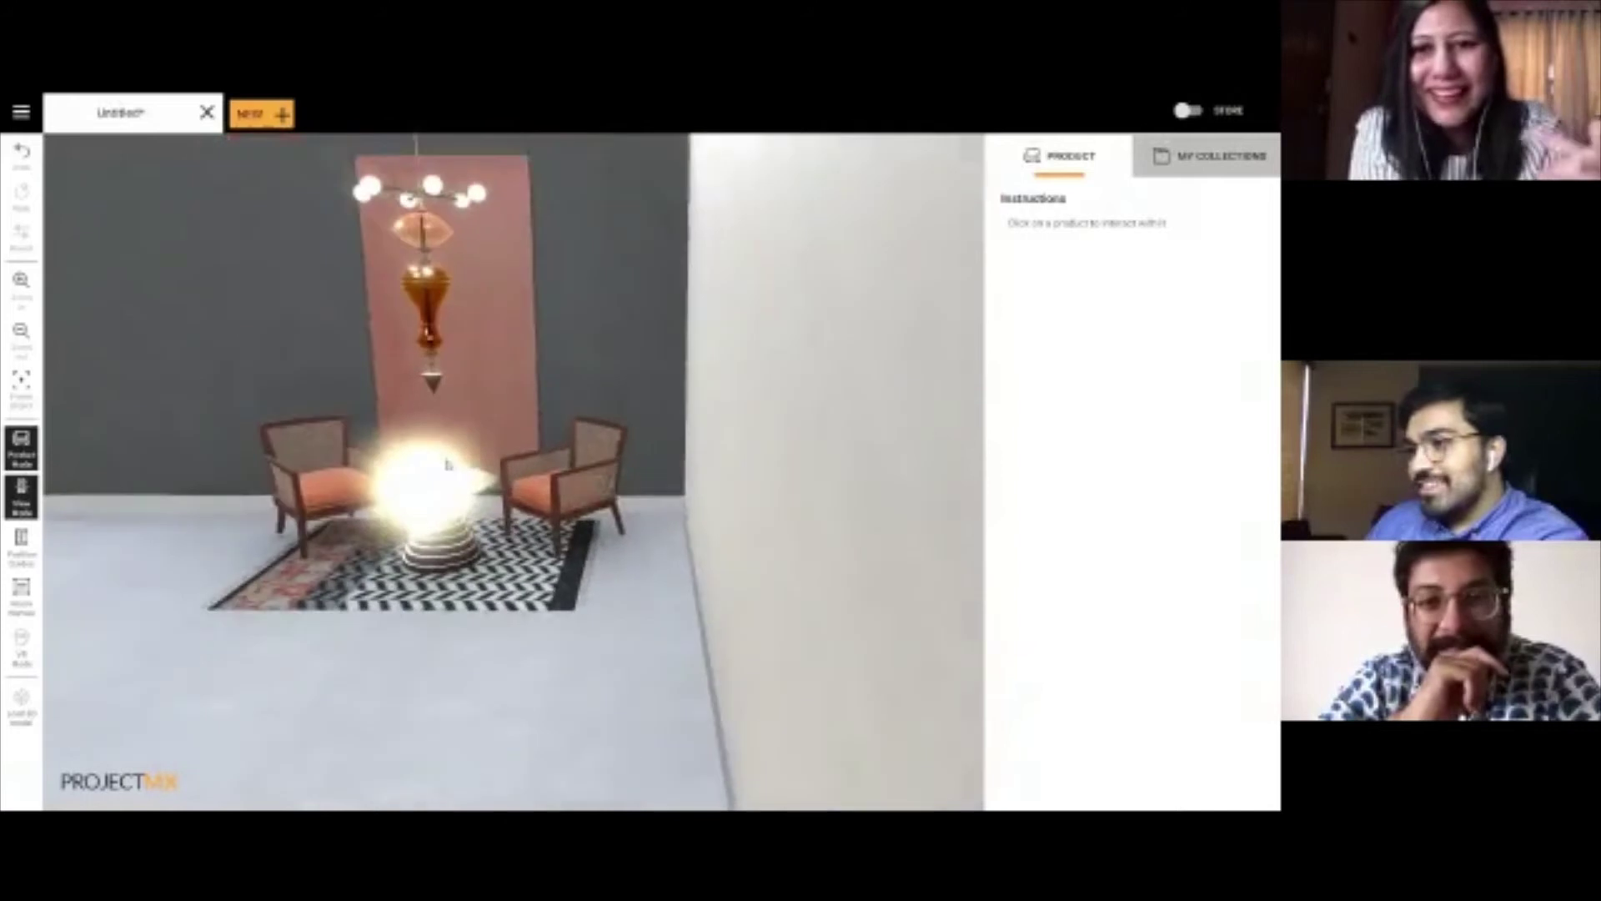
pyautogui.scroll(2, 442, 458)
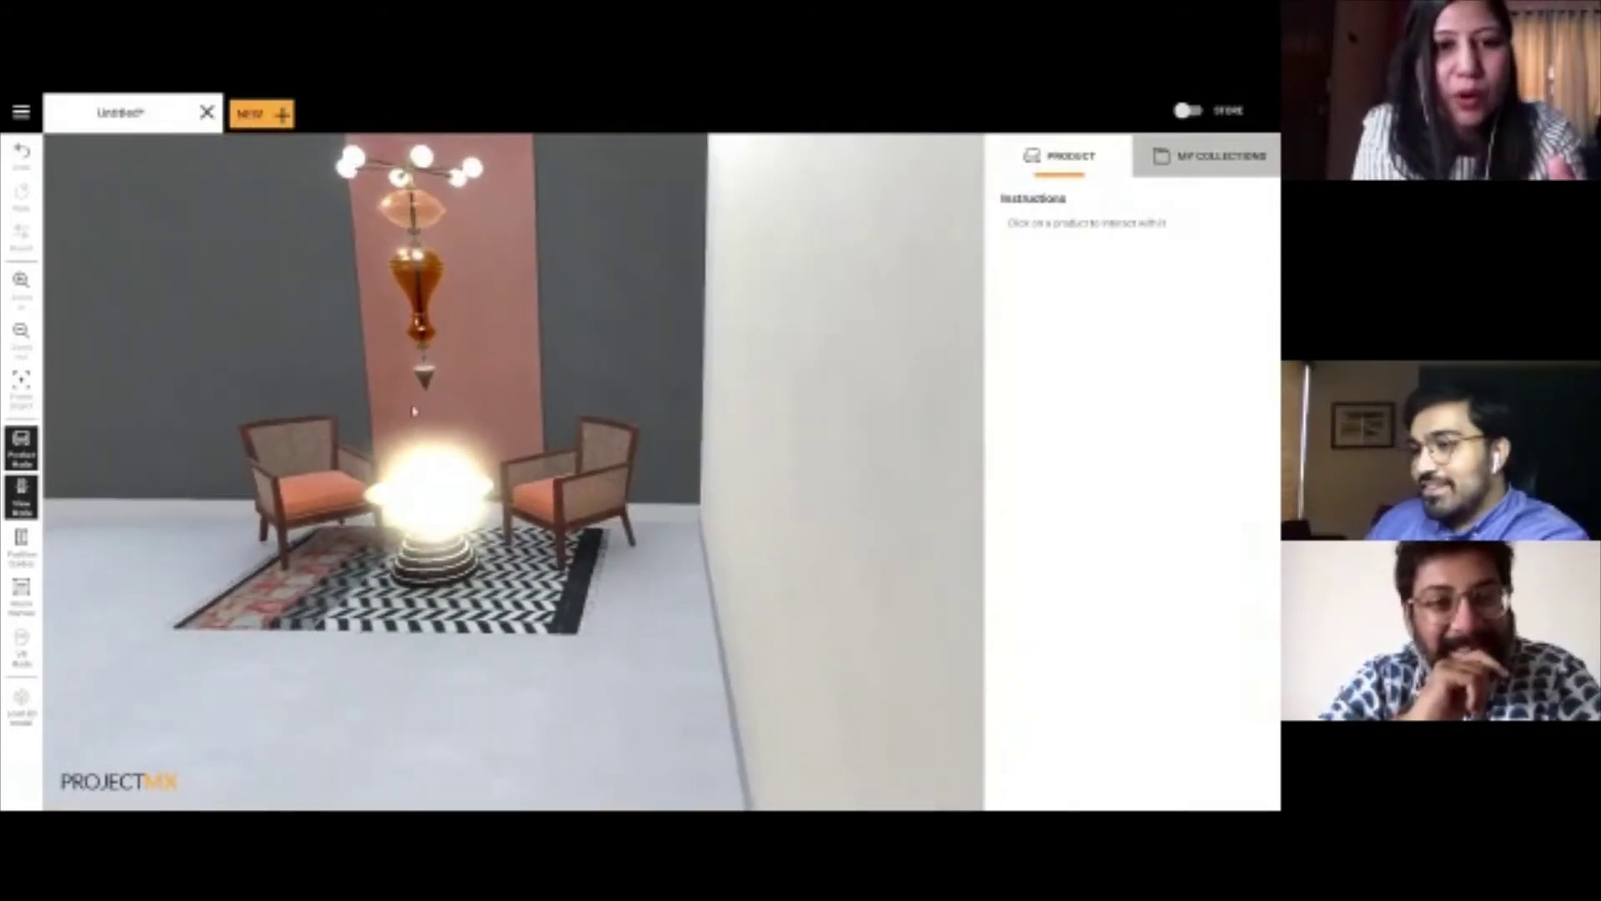
pyautogui.moveTo(456, 434); pyautogui.dragTo(513, 455)
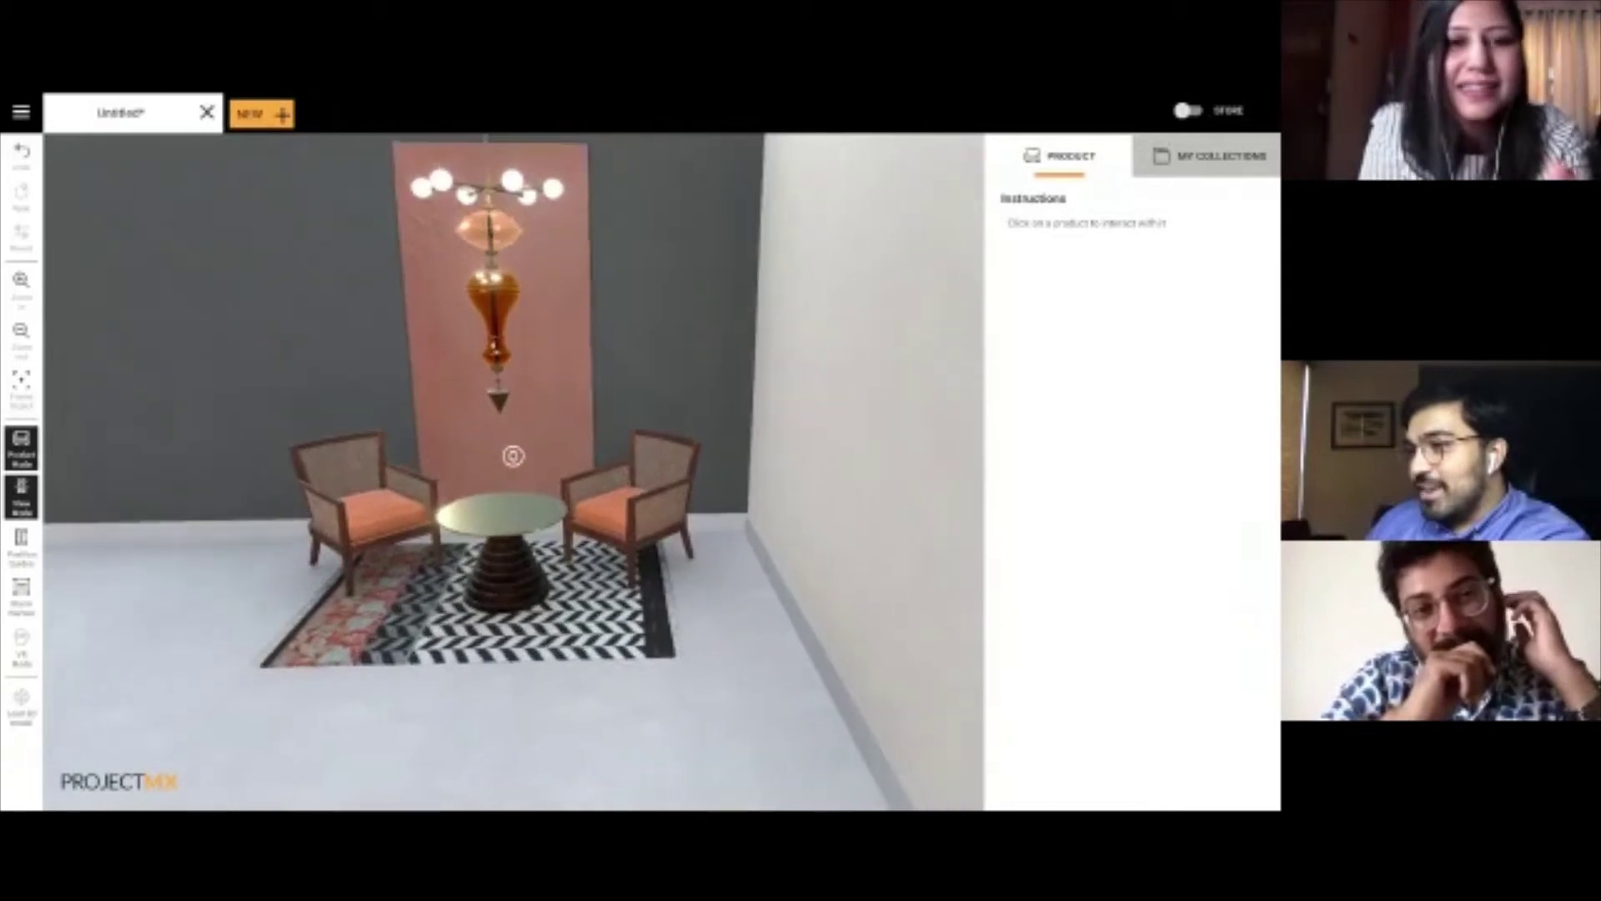
# Step: Change both armchairs beside the round table to the variant with the grey seat cushion
pyautogui.click(381, 524)
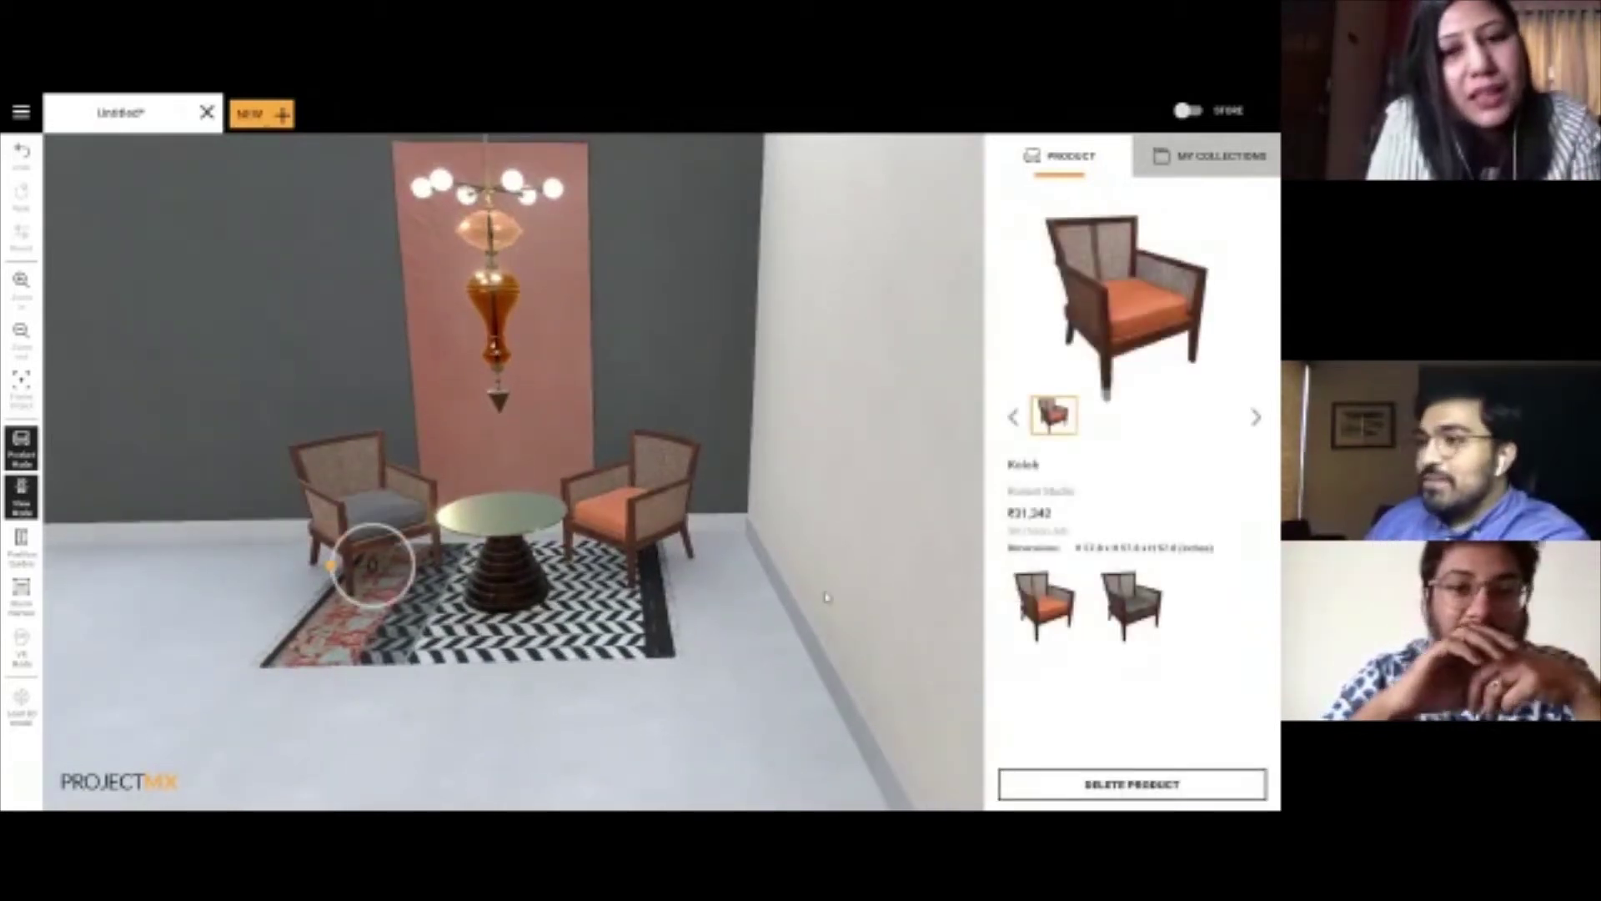
pyautogui.click(738, 619)
pyautogui.click(655, 504)
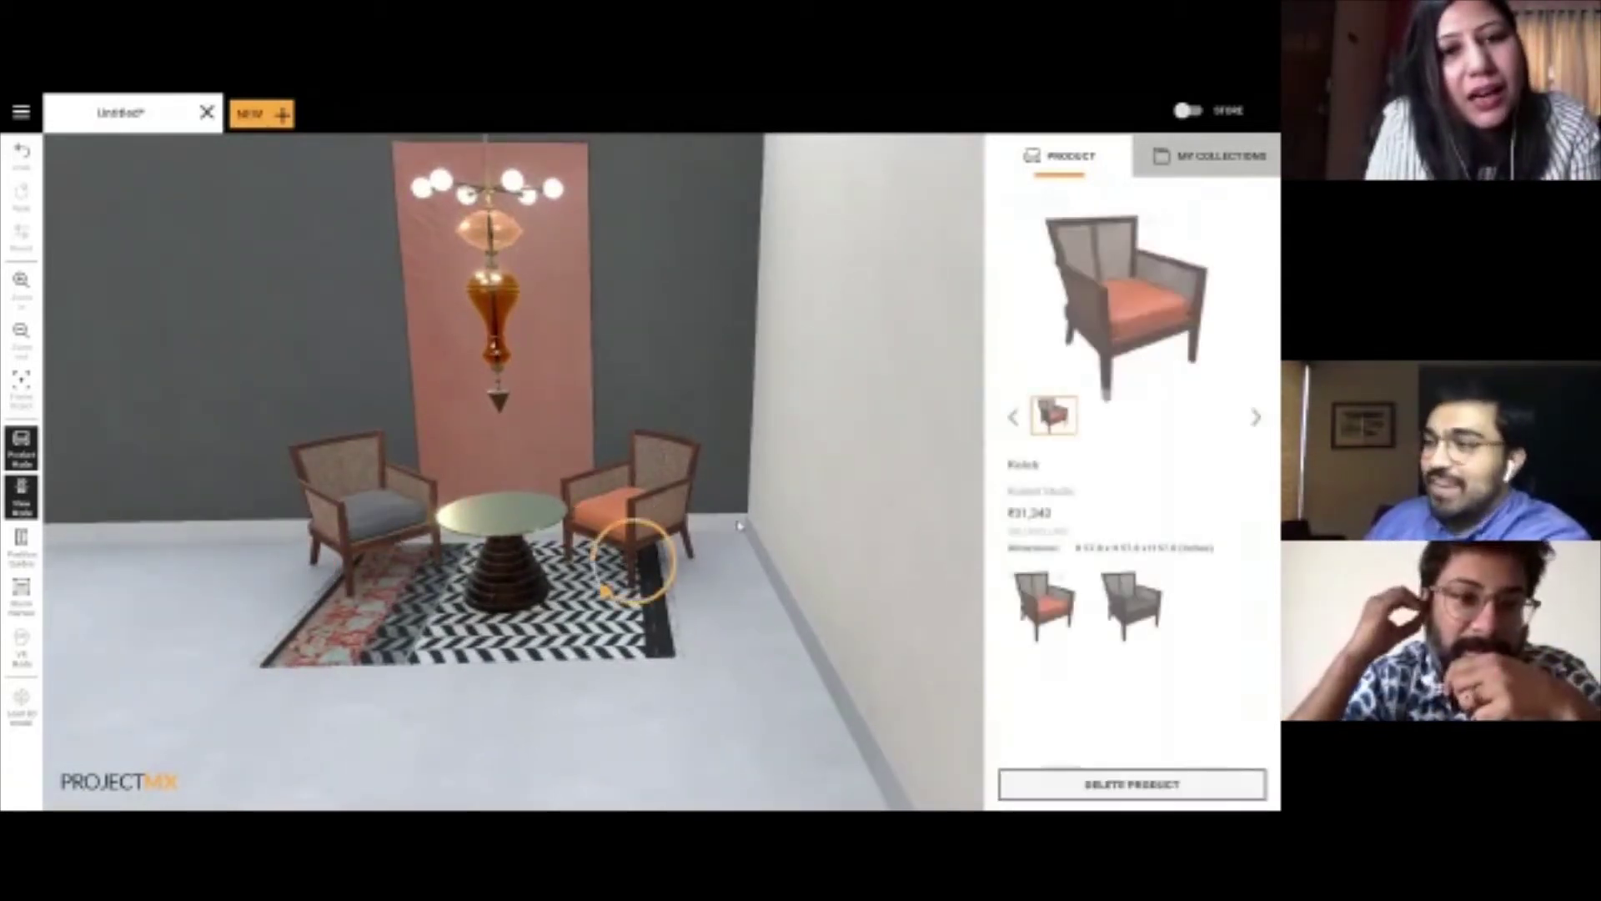
pyautogui.click(725, 680)
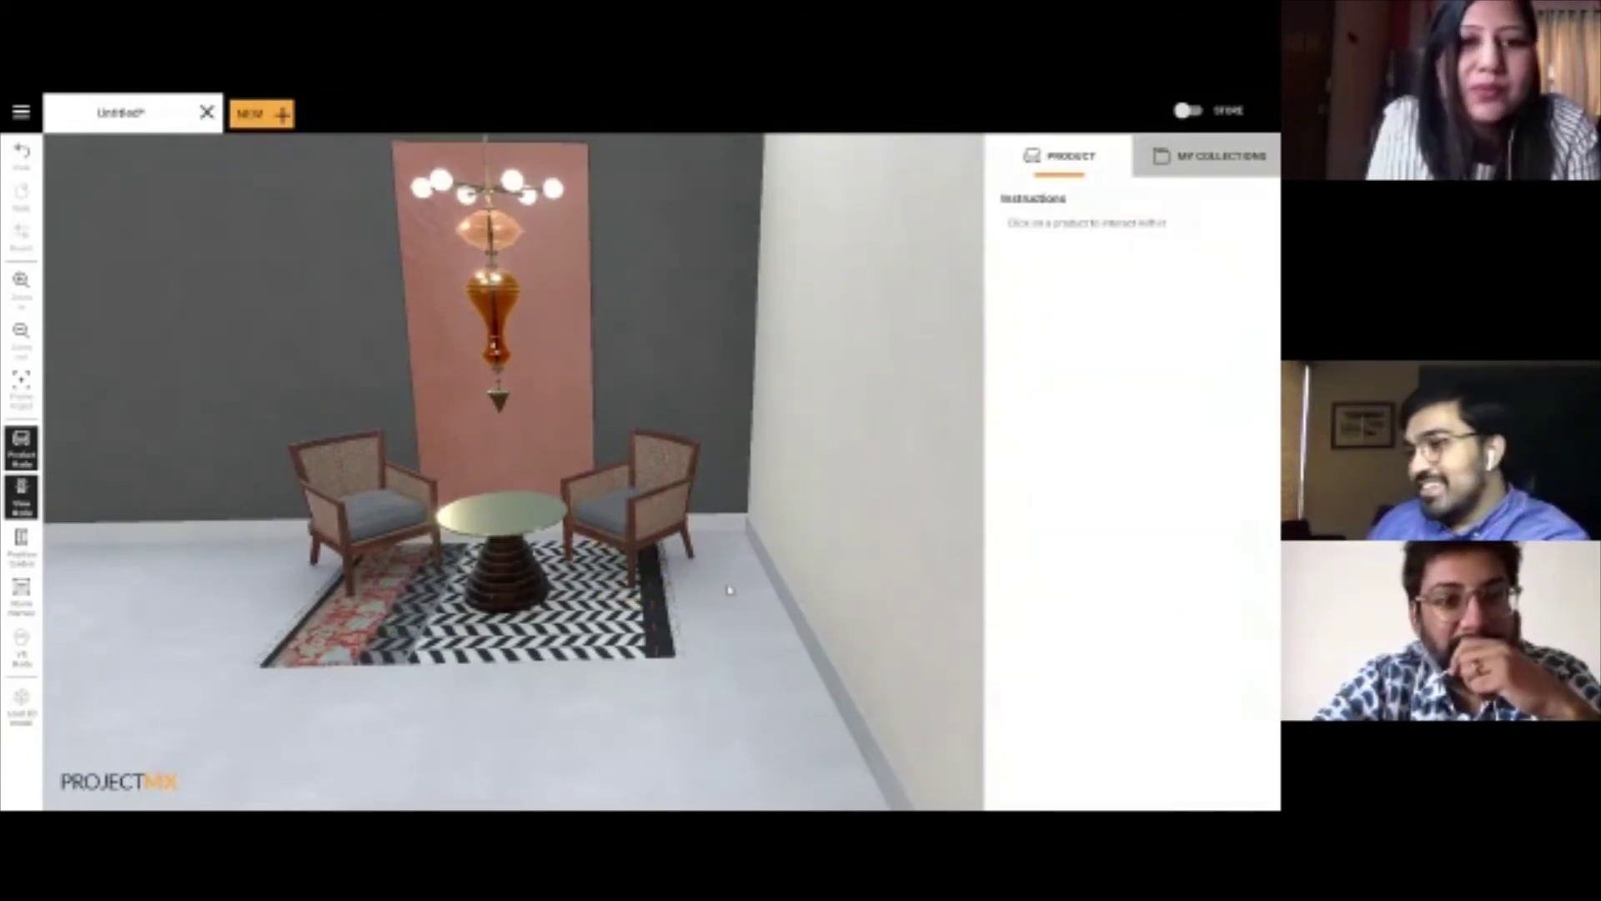
# Step: Reopen the second collection in the list and clear its product search to show all of its items
pyautogui.moveTo(589, 564); pyautogui.dragTo(863, 588)
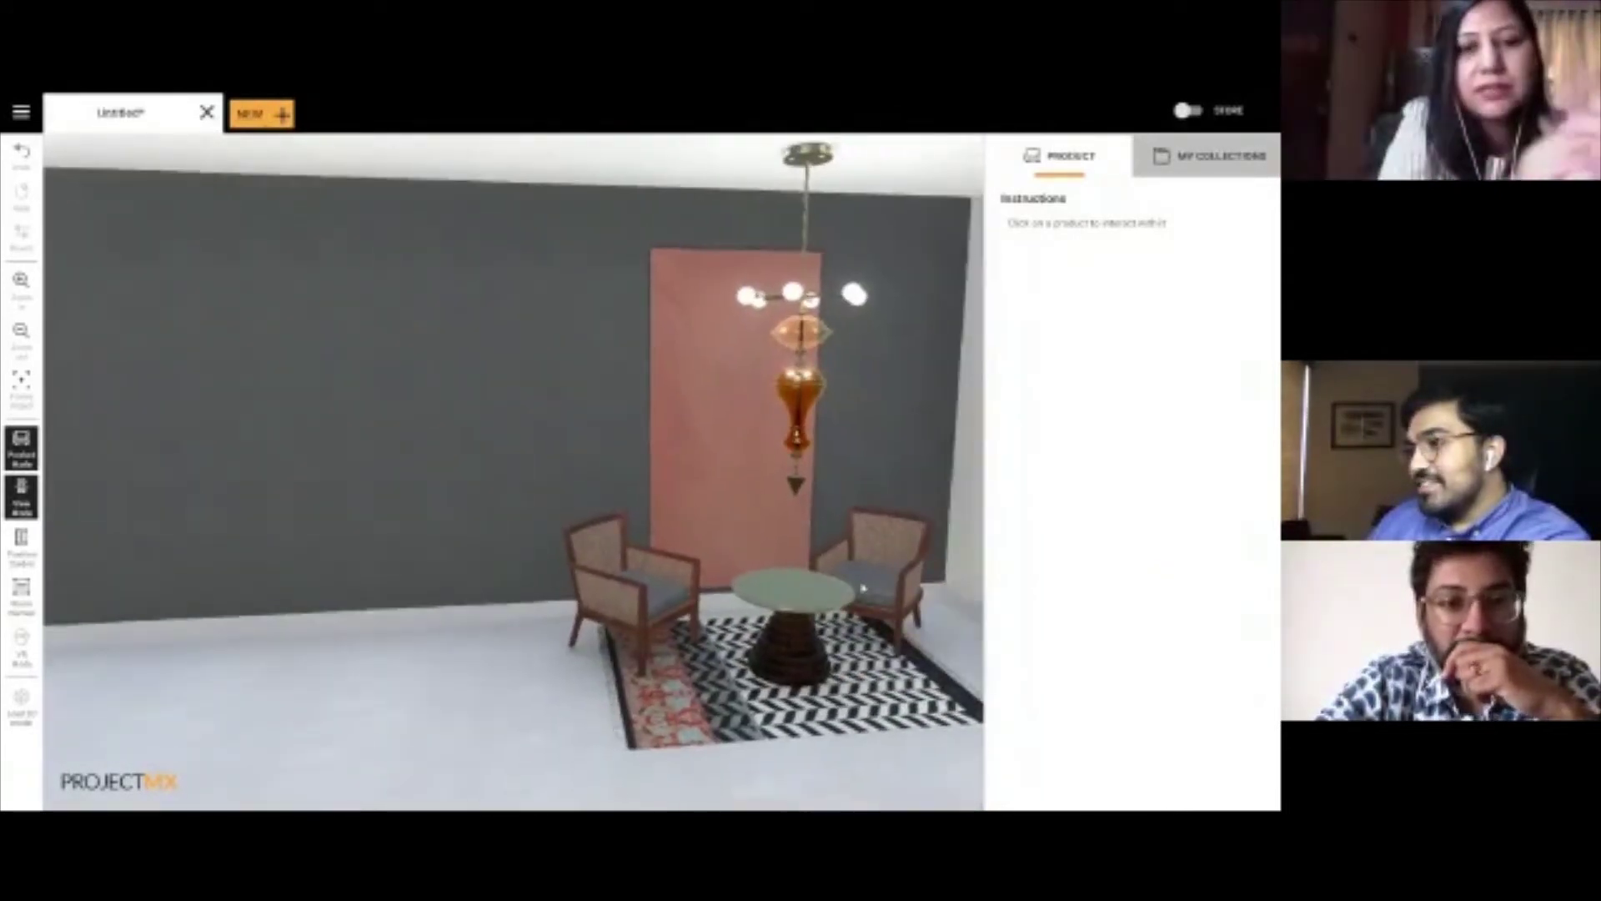
pyautogui.click(1224, 177)
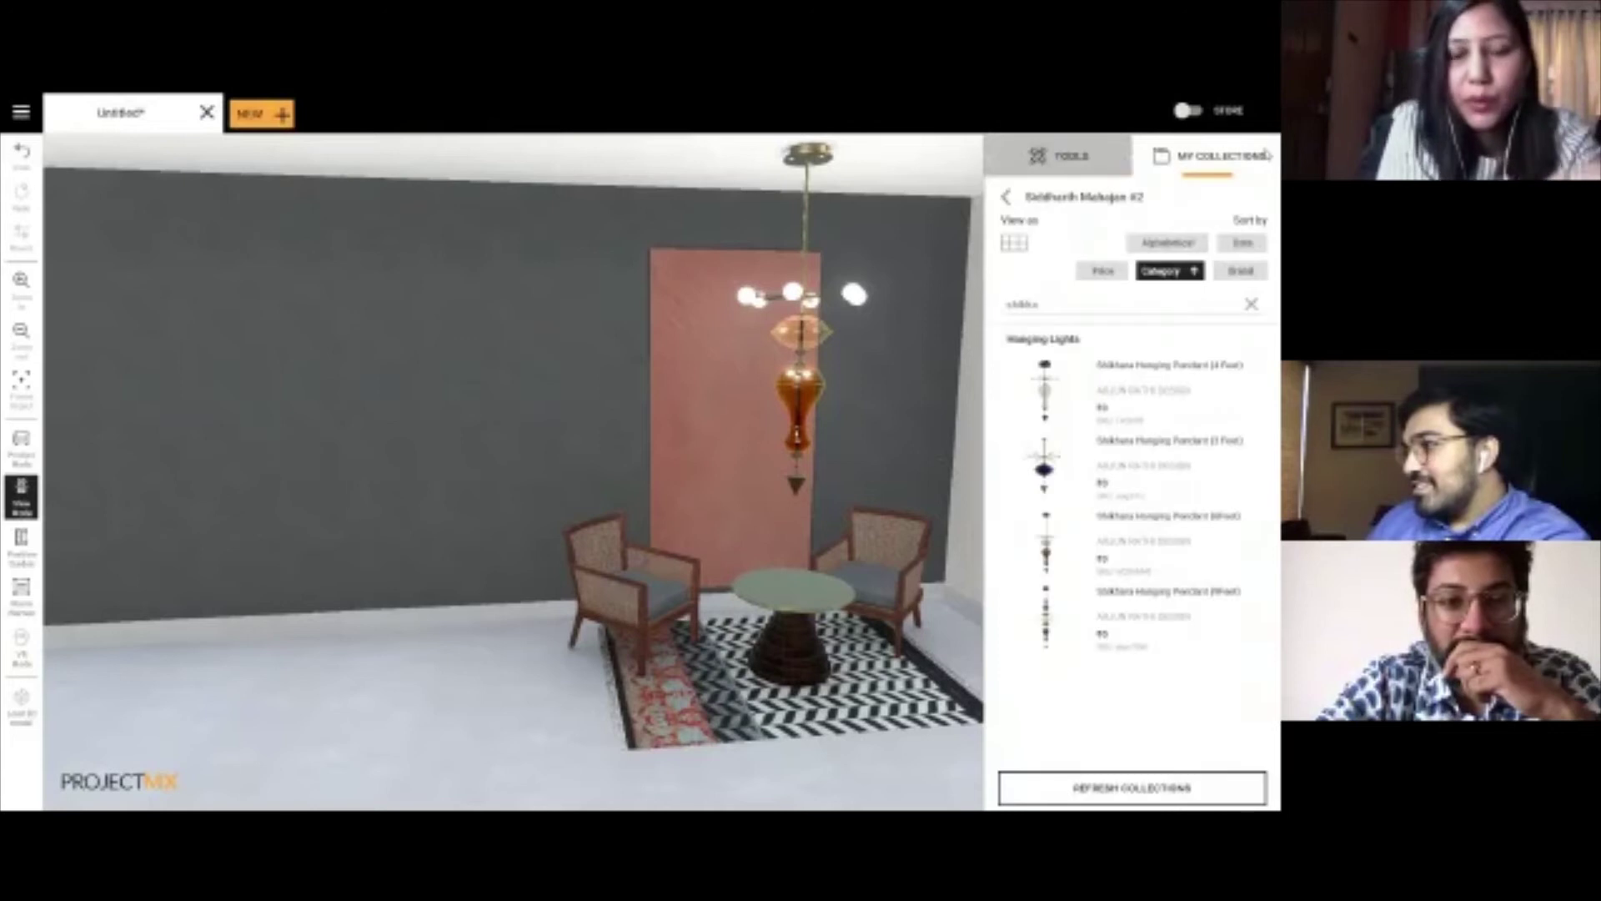
pyautogui.click(1008, 204)
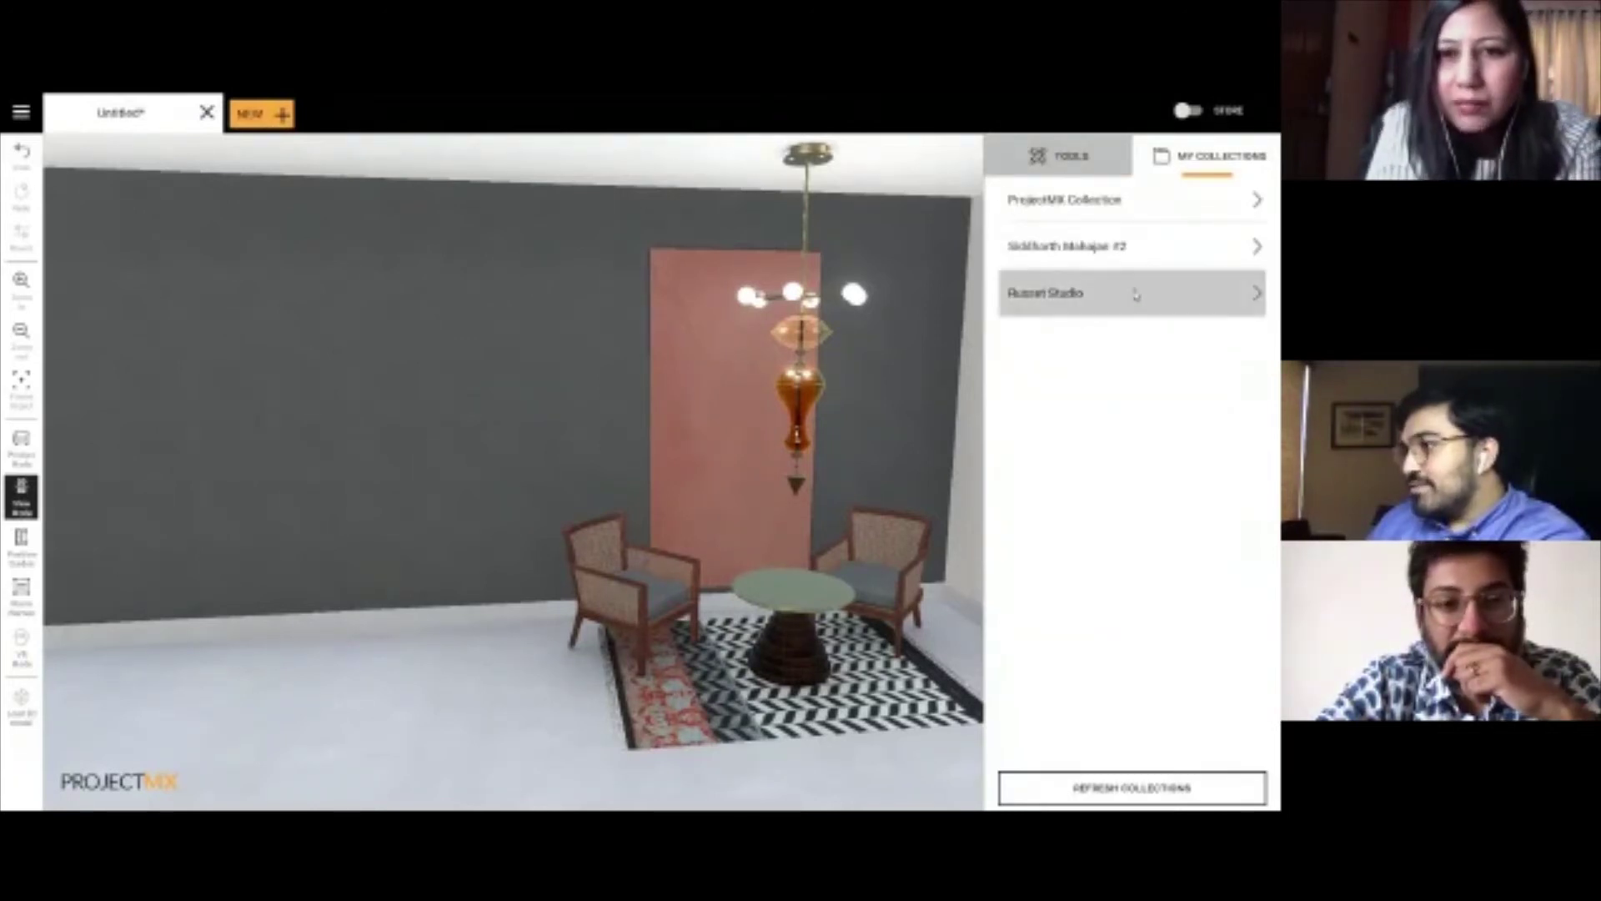
pyautogui.click(1135, 293)
pyautogui.click(1009, 202)
pyautogui.click(1071, 248)
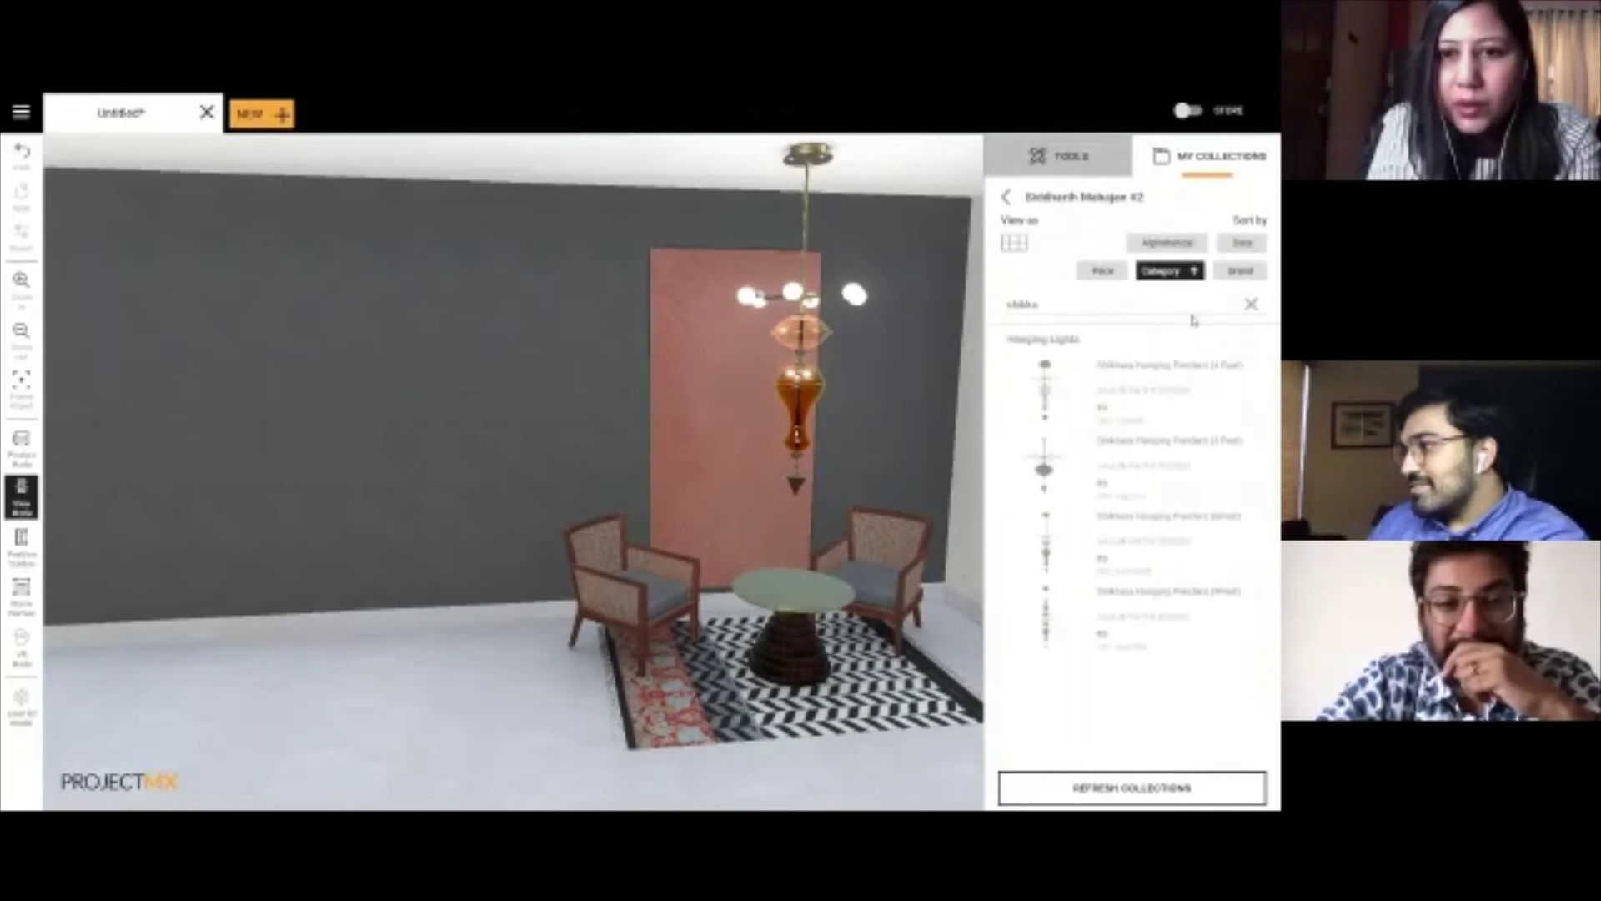
pyautogui.click(1254, 302)
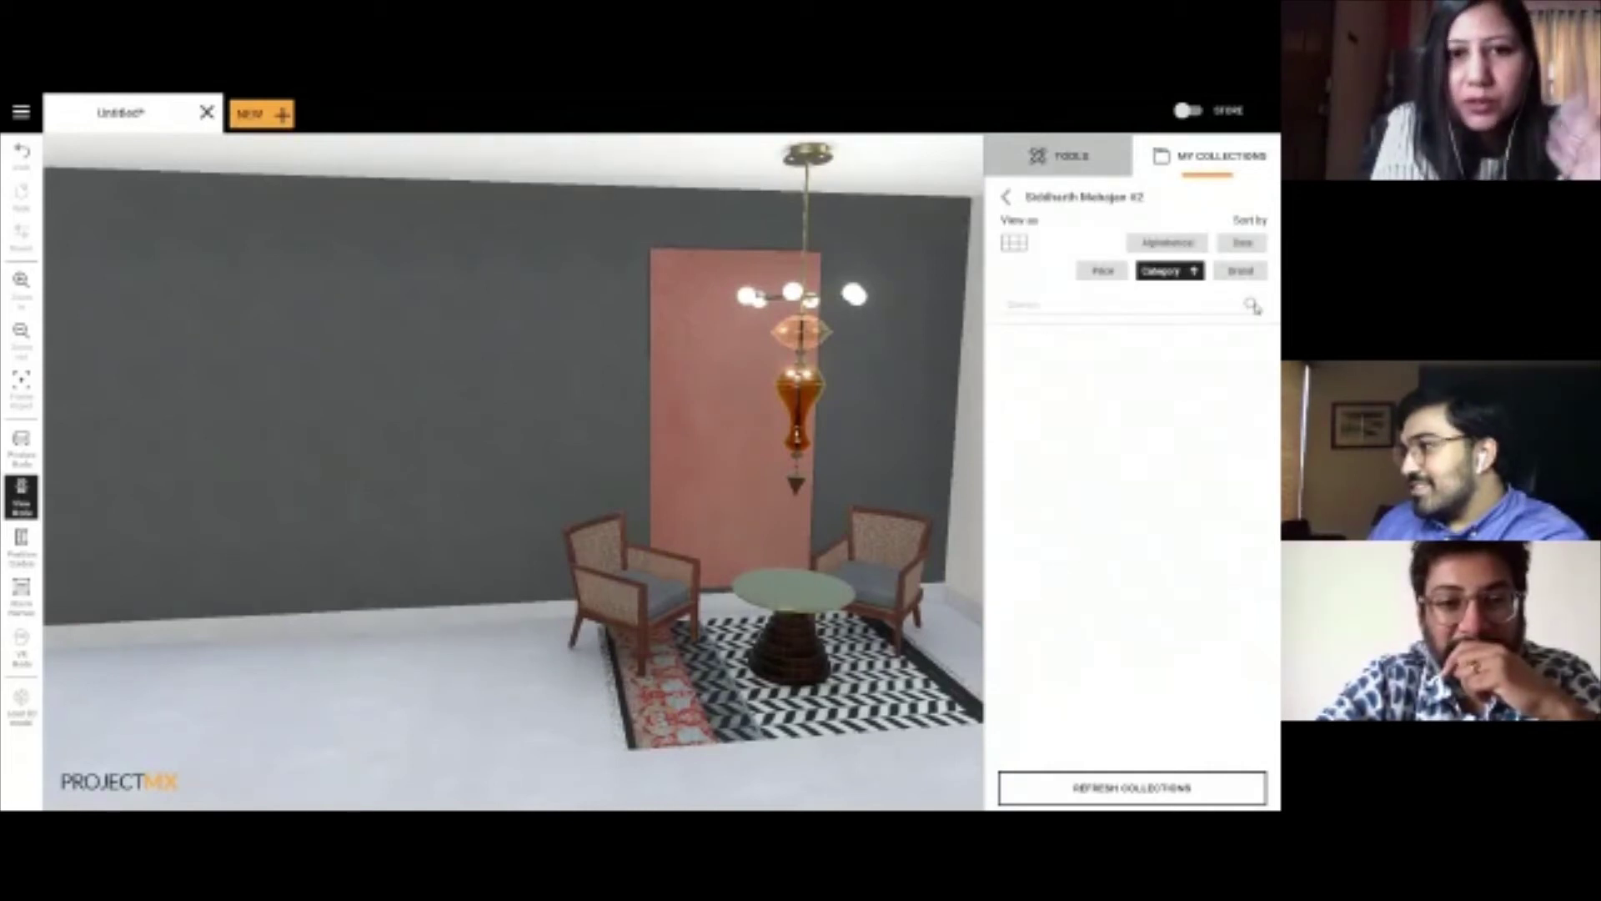
# Step: Reverse the collection's Category sort order and hang the red-and-black framed painting on the dark grey wall between the pink panel and the corner
pyautogui.scroll(-2, 1145, 428)
pyautogui.scroll(-10, 1145, 427)
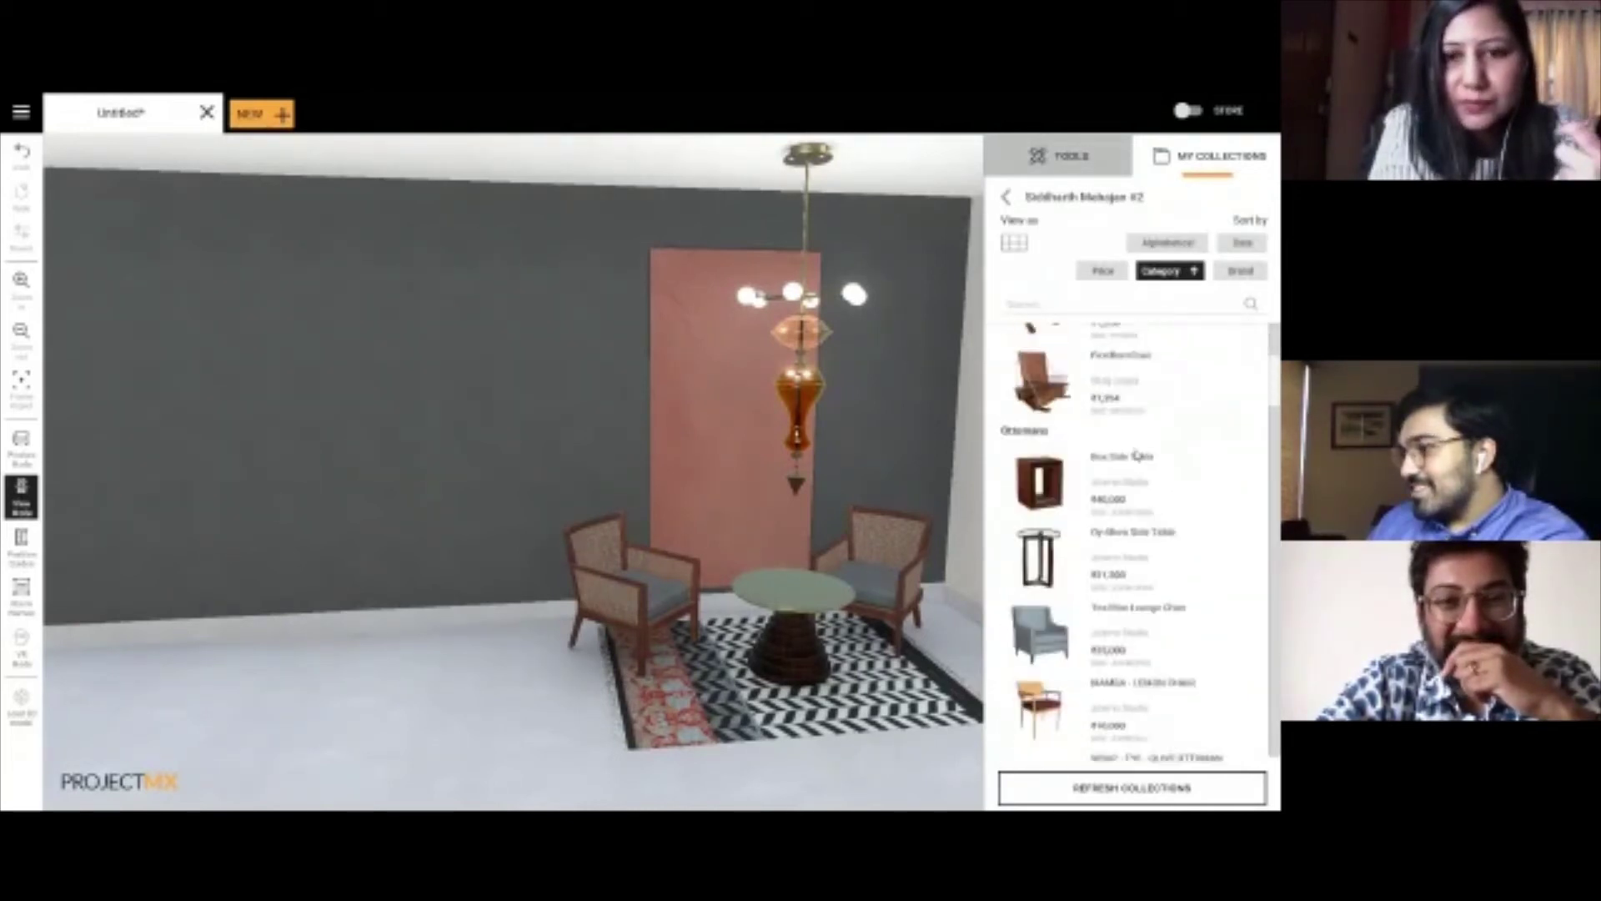
pyautogui.click(1185, 271)
pyautogui.scroll(-4, 1164, 405)
pyautogui.scroll(-8, 1168, 413)
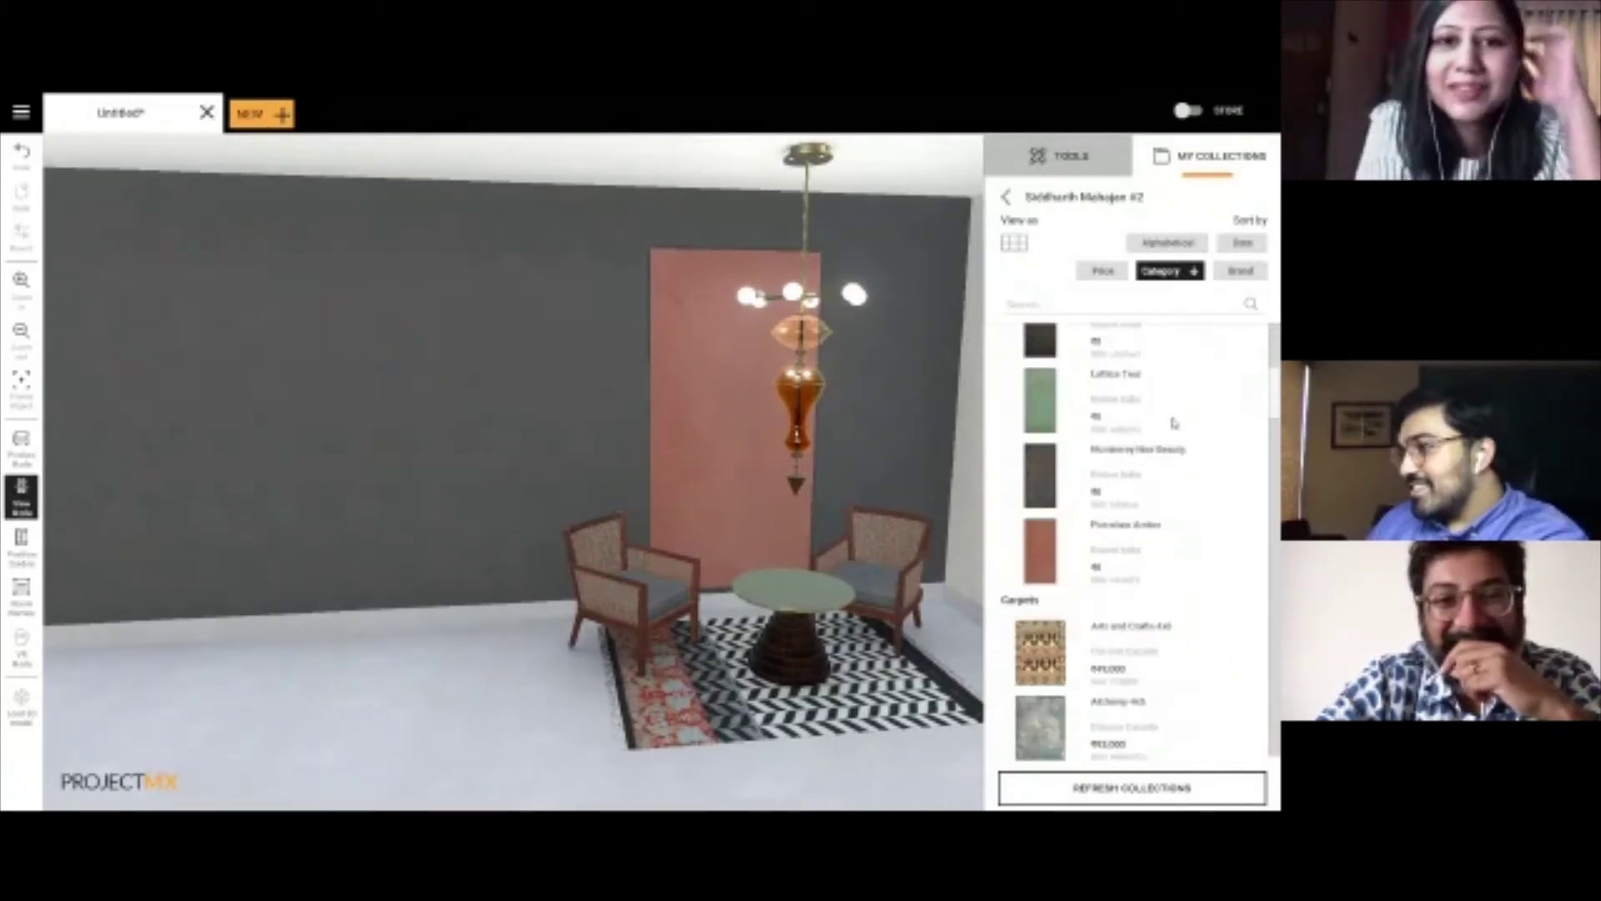
pyautogui.scroll(-2, 1156, 401)
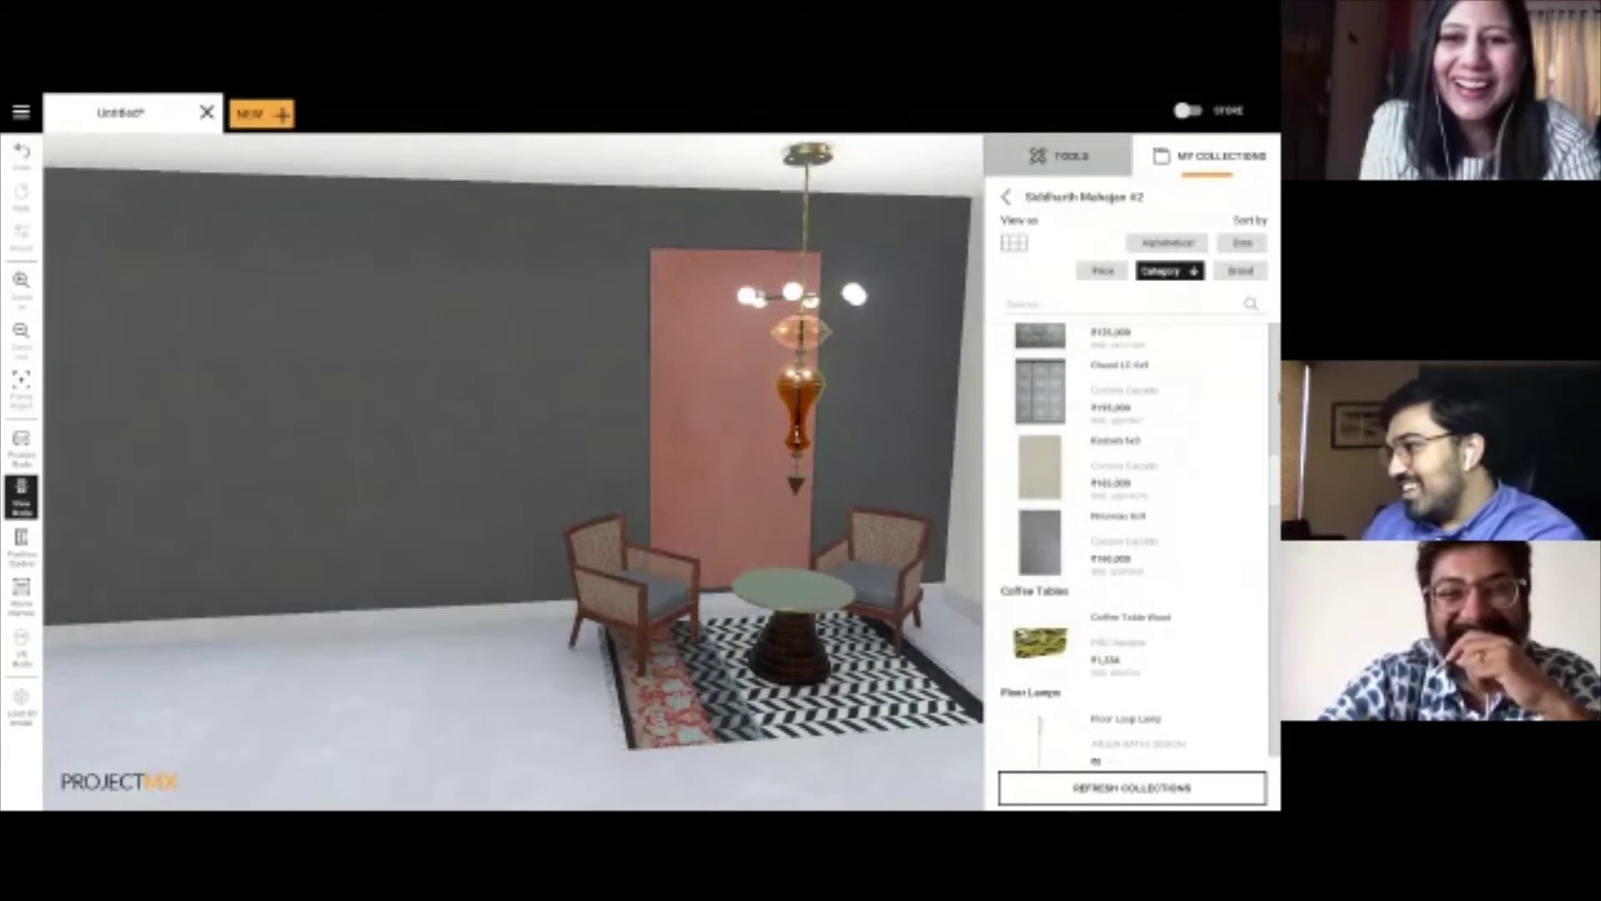
pyautogui.moveTo(1274, 474); pyautogui.dragTo(1273, 611)
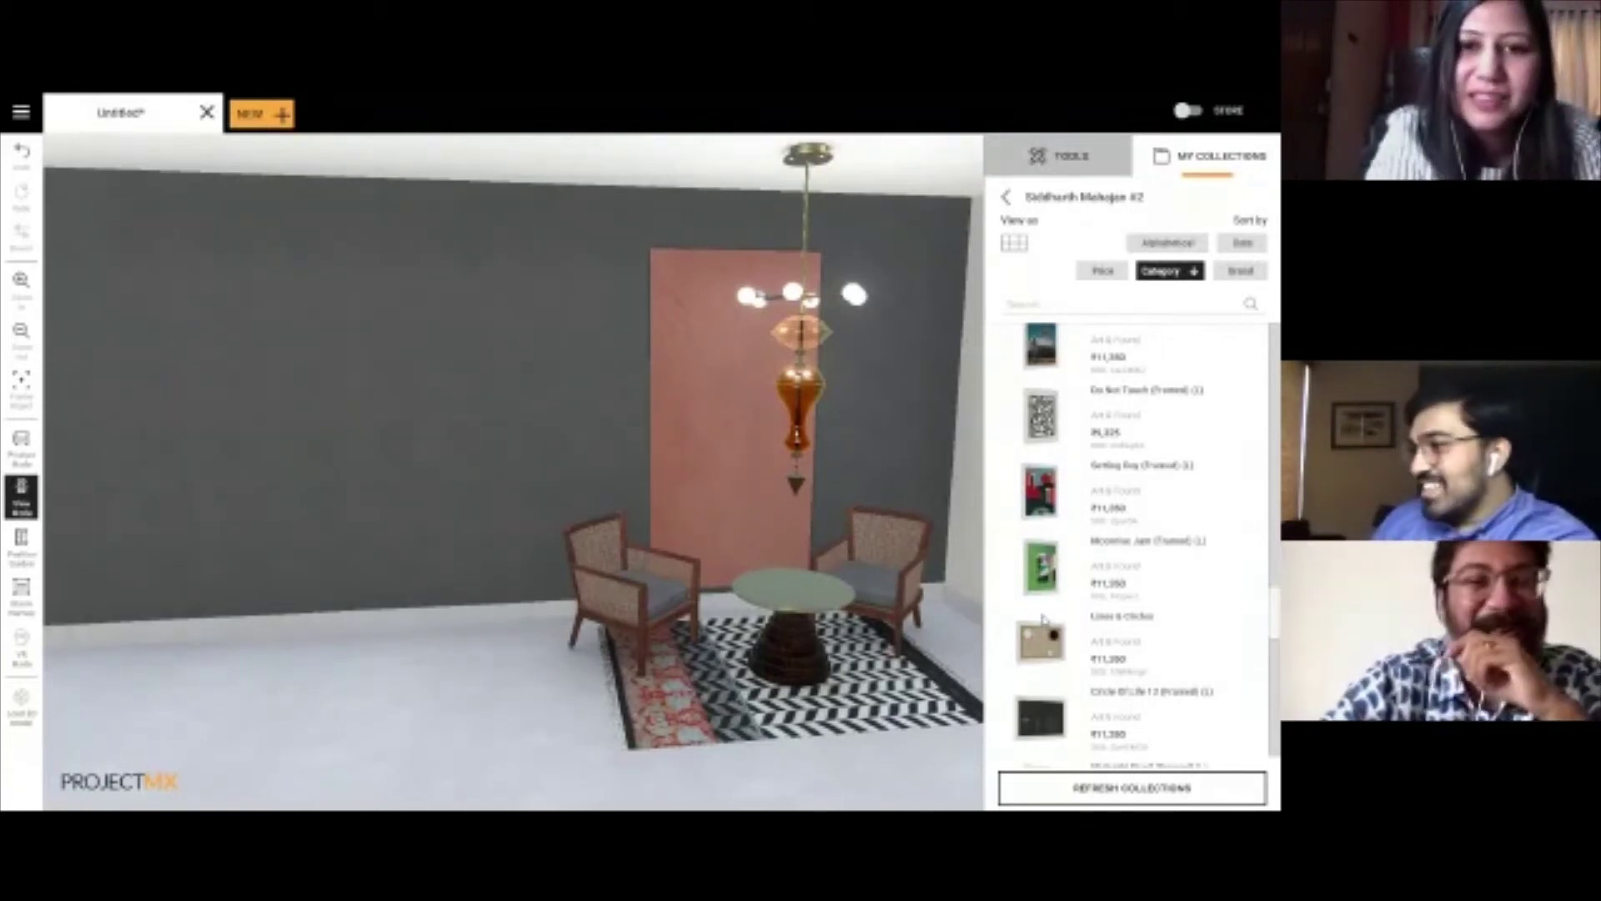
pyautogui.moveTo(1043, 500); pyautogui.dragTo(598, 378)
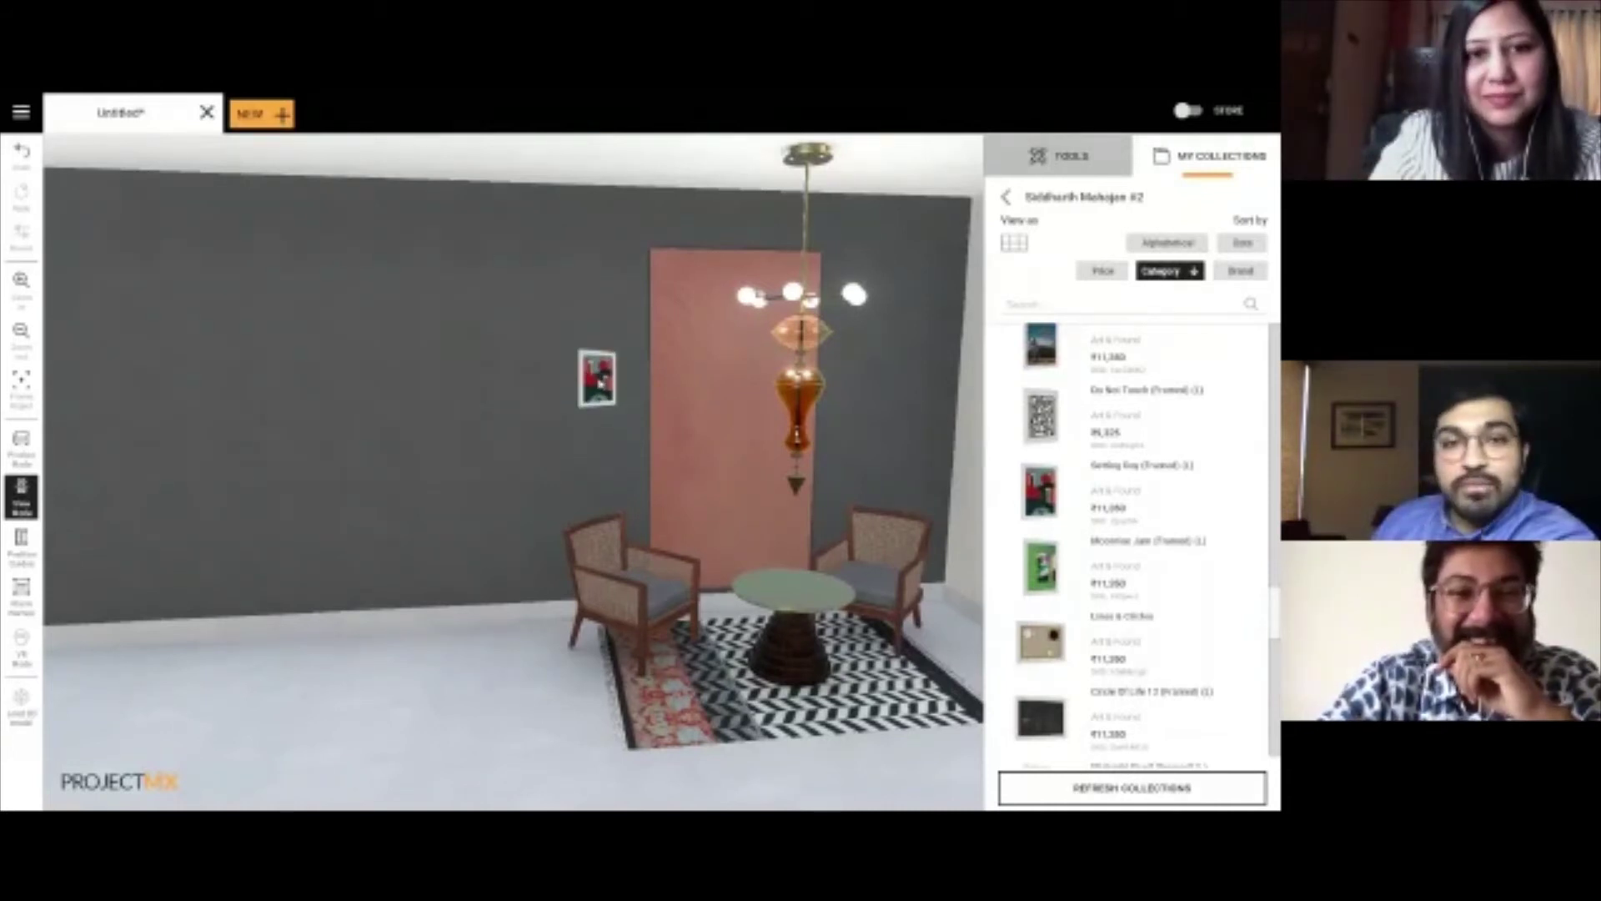
pyautogui.moveTo(597, 378); pyautogui.dragTo(981, 429)
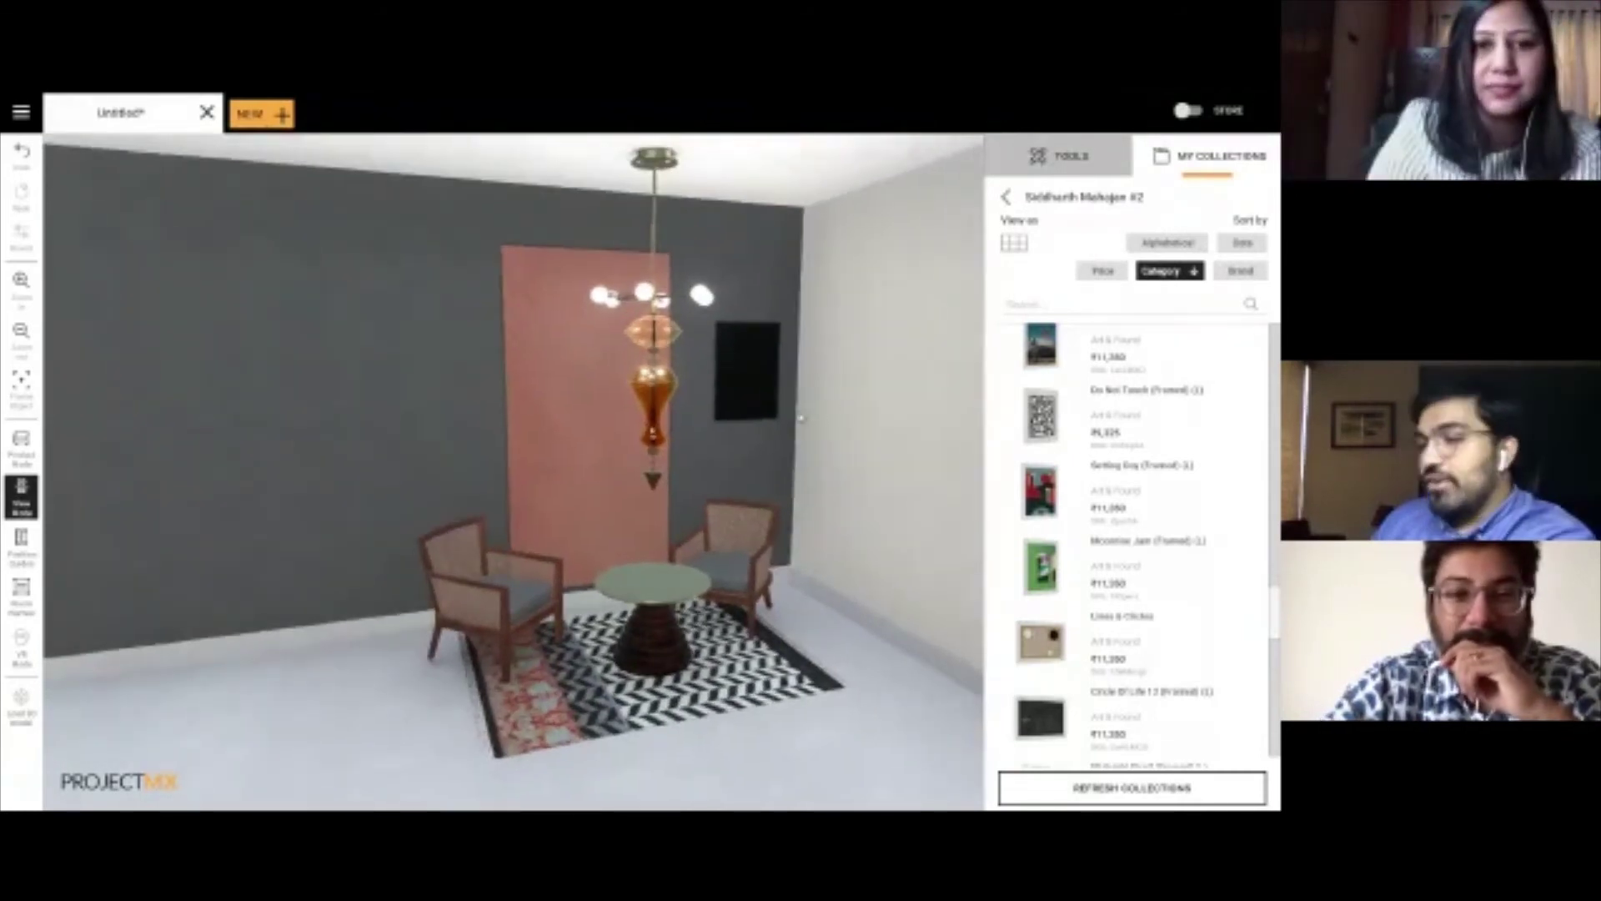
# Step: Move the red-and-green framed painting from the dark grey wall onto the adjoining light wall near the corner
pyautogui.click(21, 448)
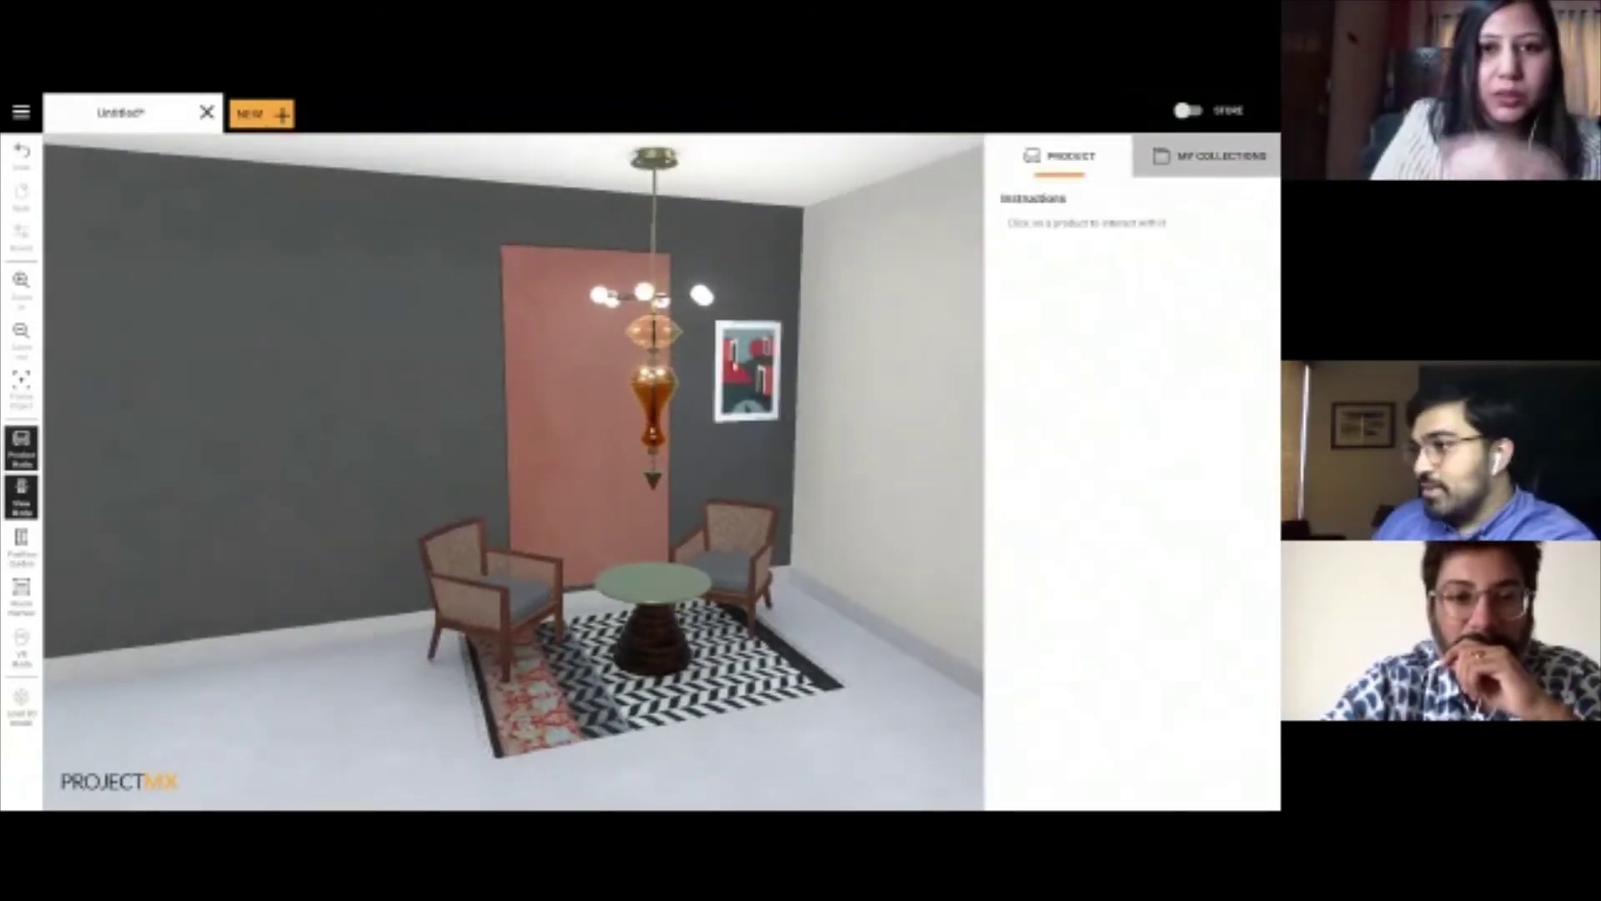
pyautogui.moveTo(735, 366); pyautogui.dragTo(844, 385)
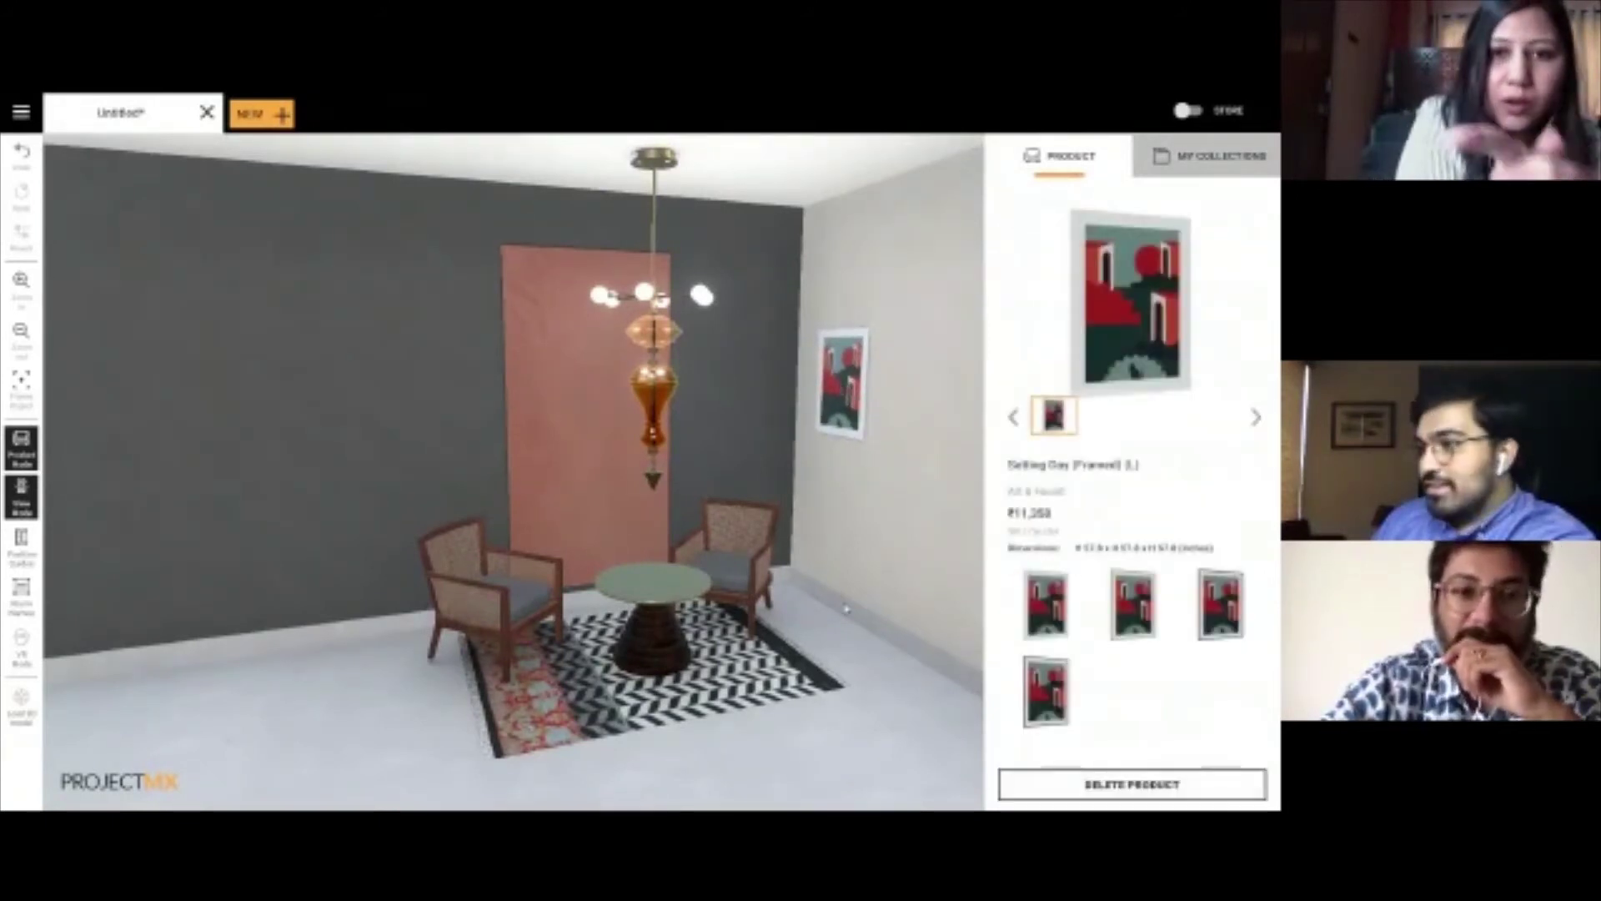
pyautogui.moveTo(845, 610); pyautogui.dragTo(901, 657)
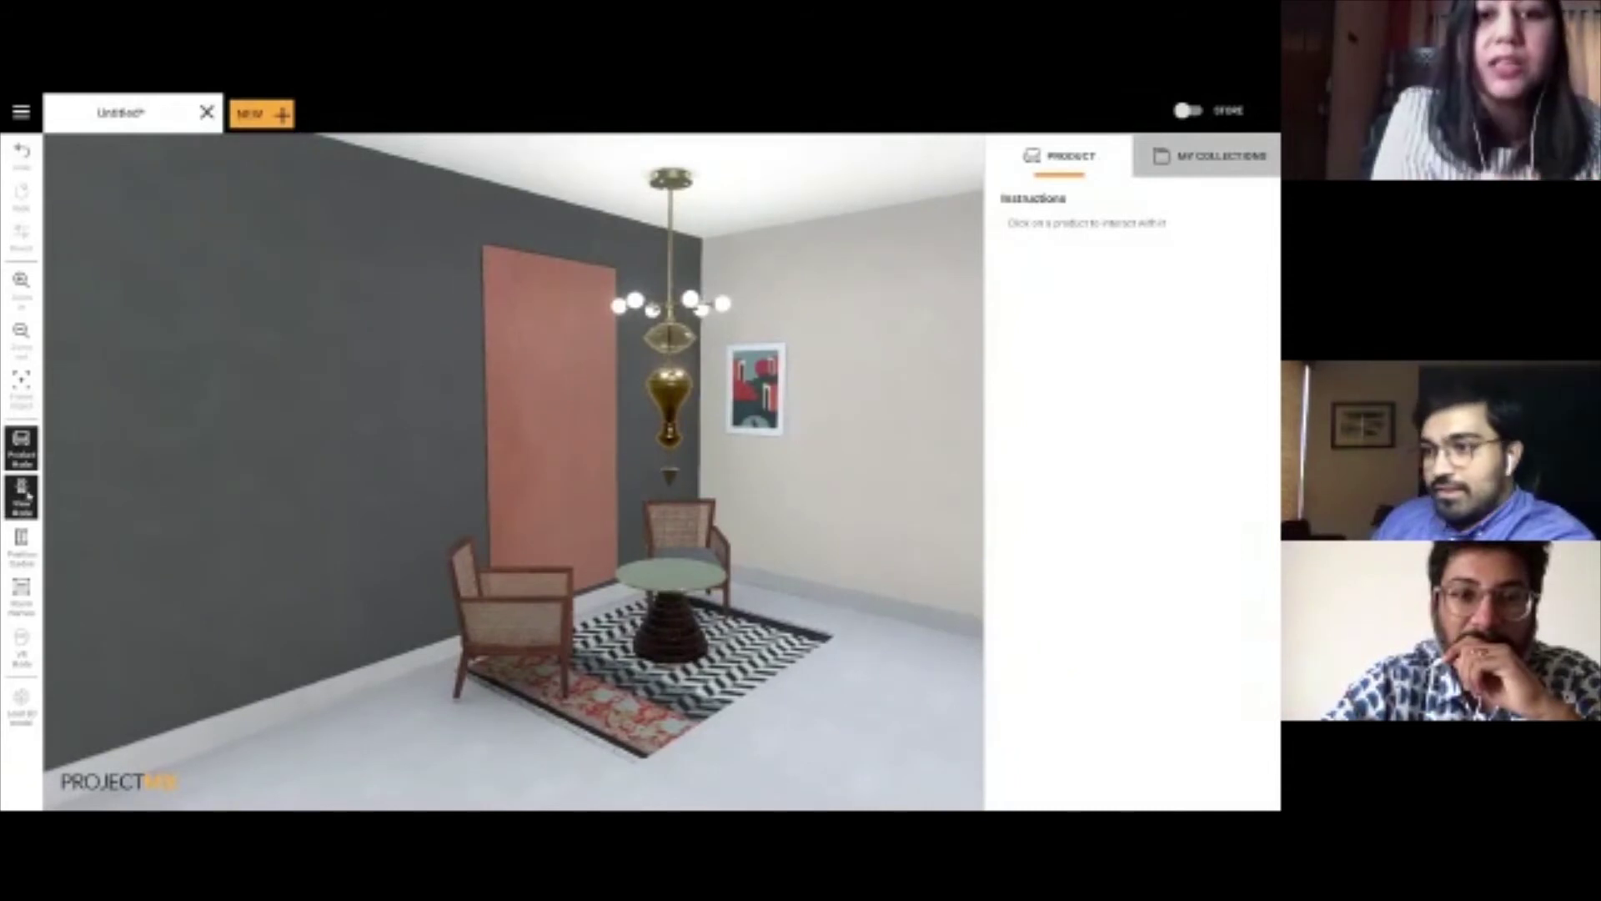
# Step: Return to the floor plan and search the collection's products for a lamp
pyautogui.click(22, 496)
pyautogui.click(1201, 157)
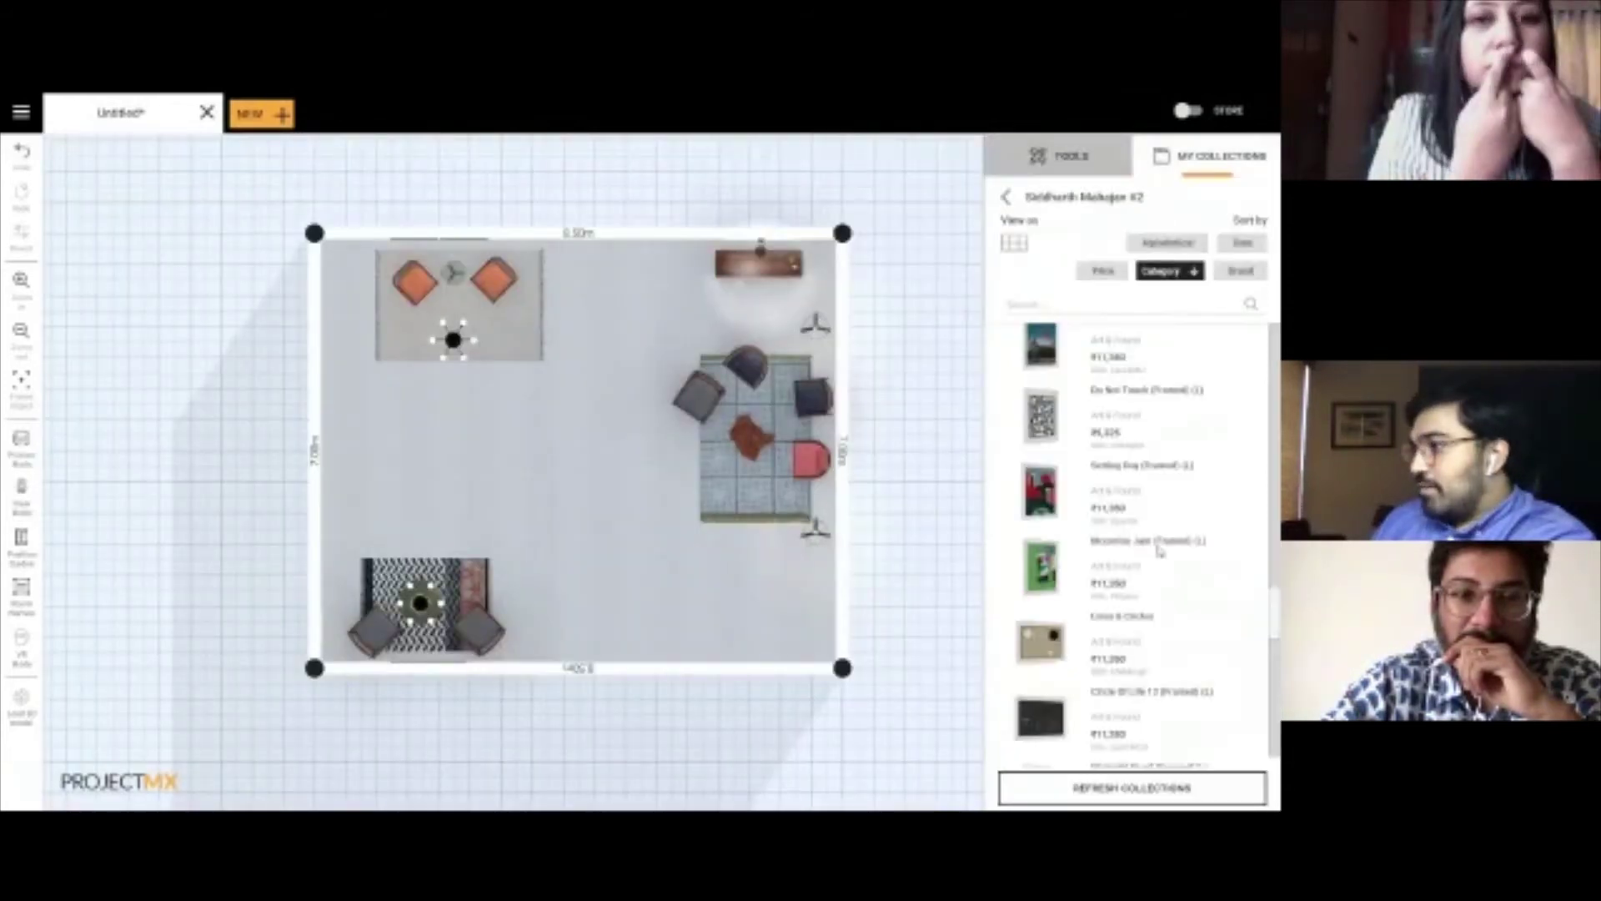
pyautogui.click(1061, 307)
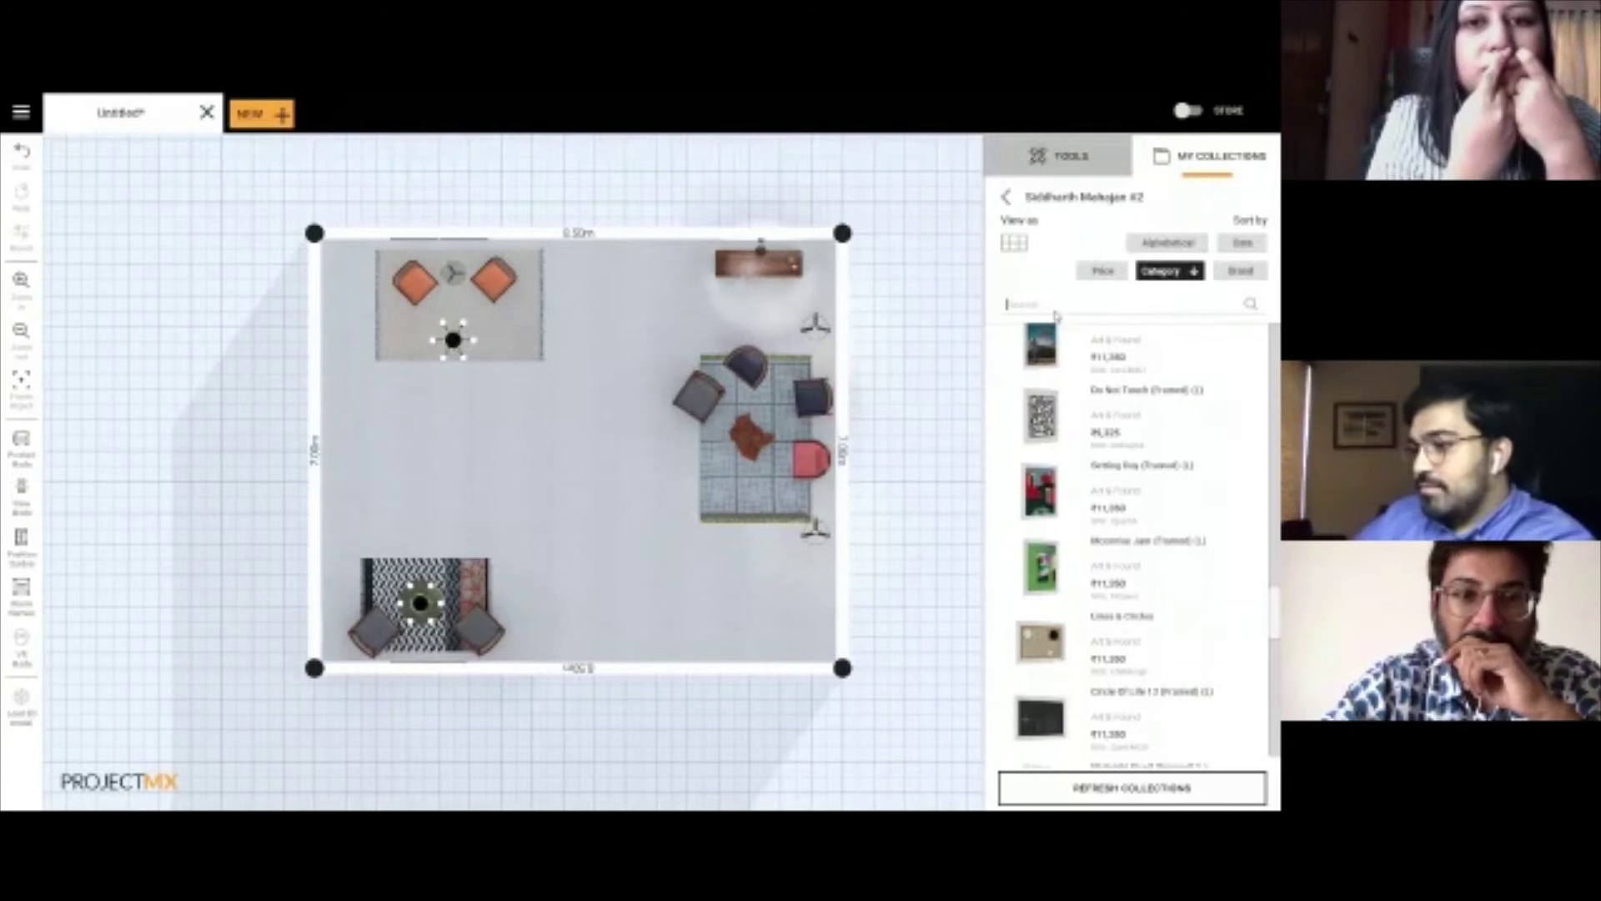
pyautogui.write('lamp')
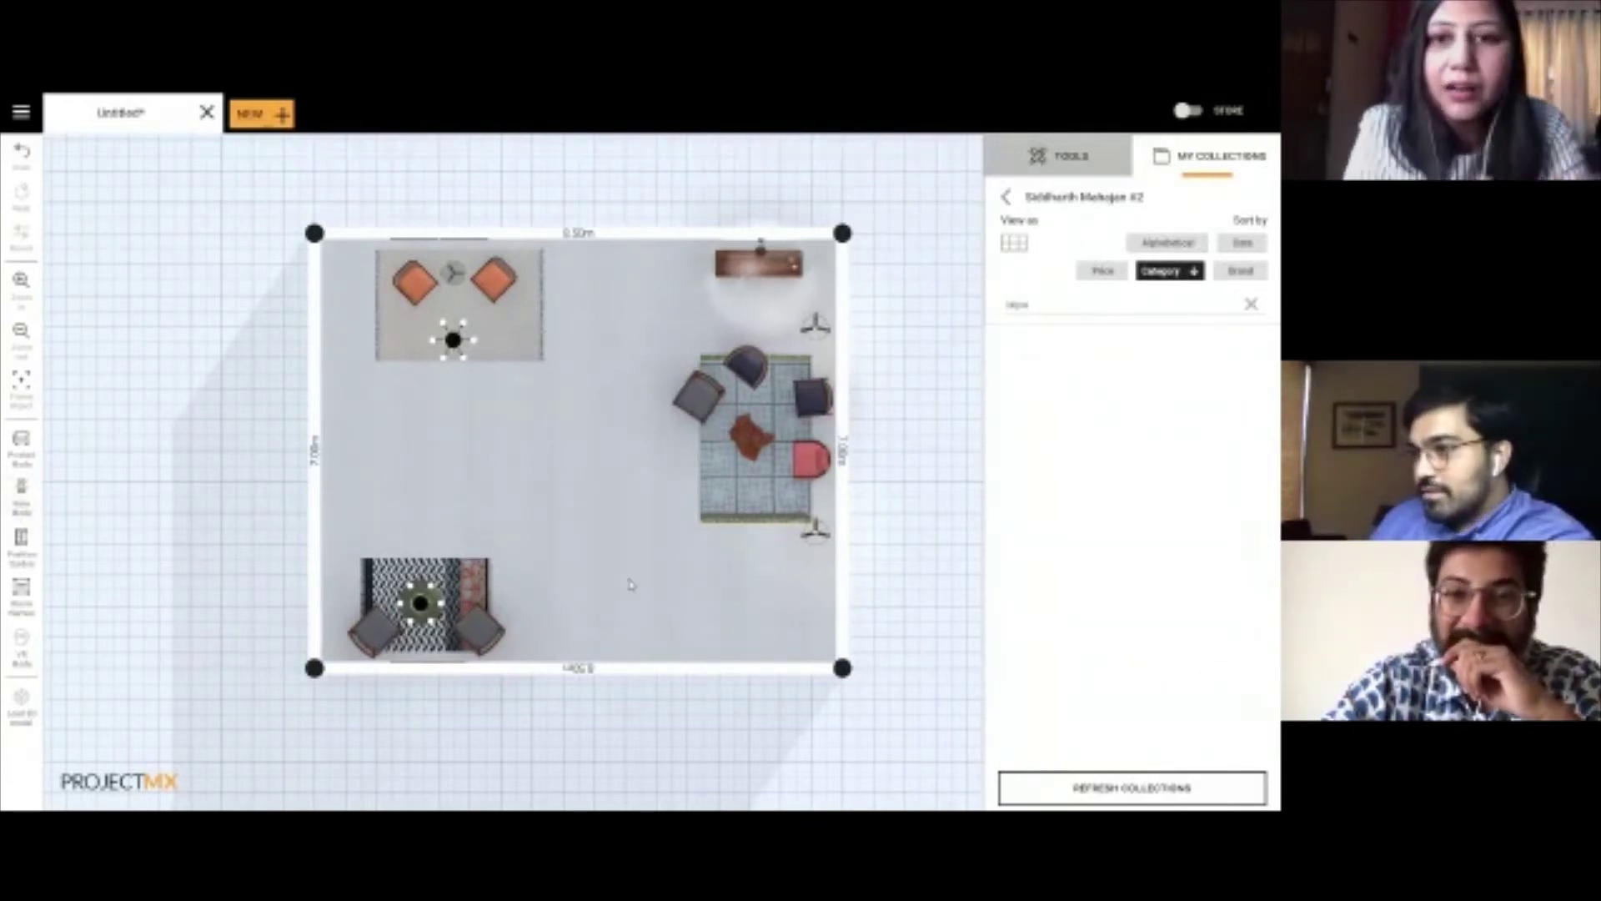
# Step: Move the tripod floor lamp from below the four-chair seating area into the room corner behind the round-table armchair, checking it in 3D
pyautogui.click(20, 442)
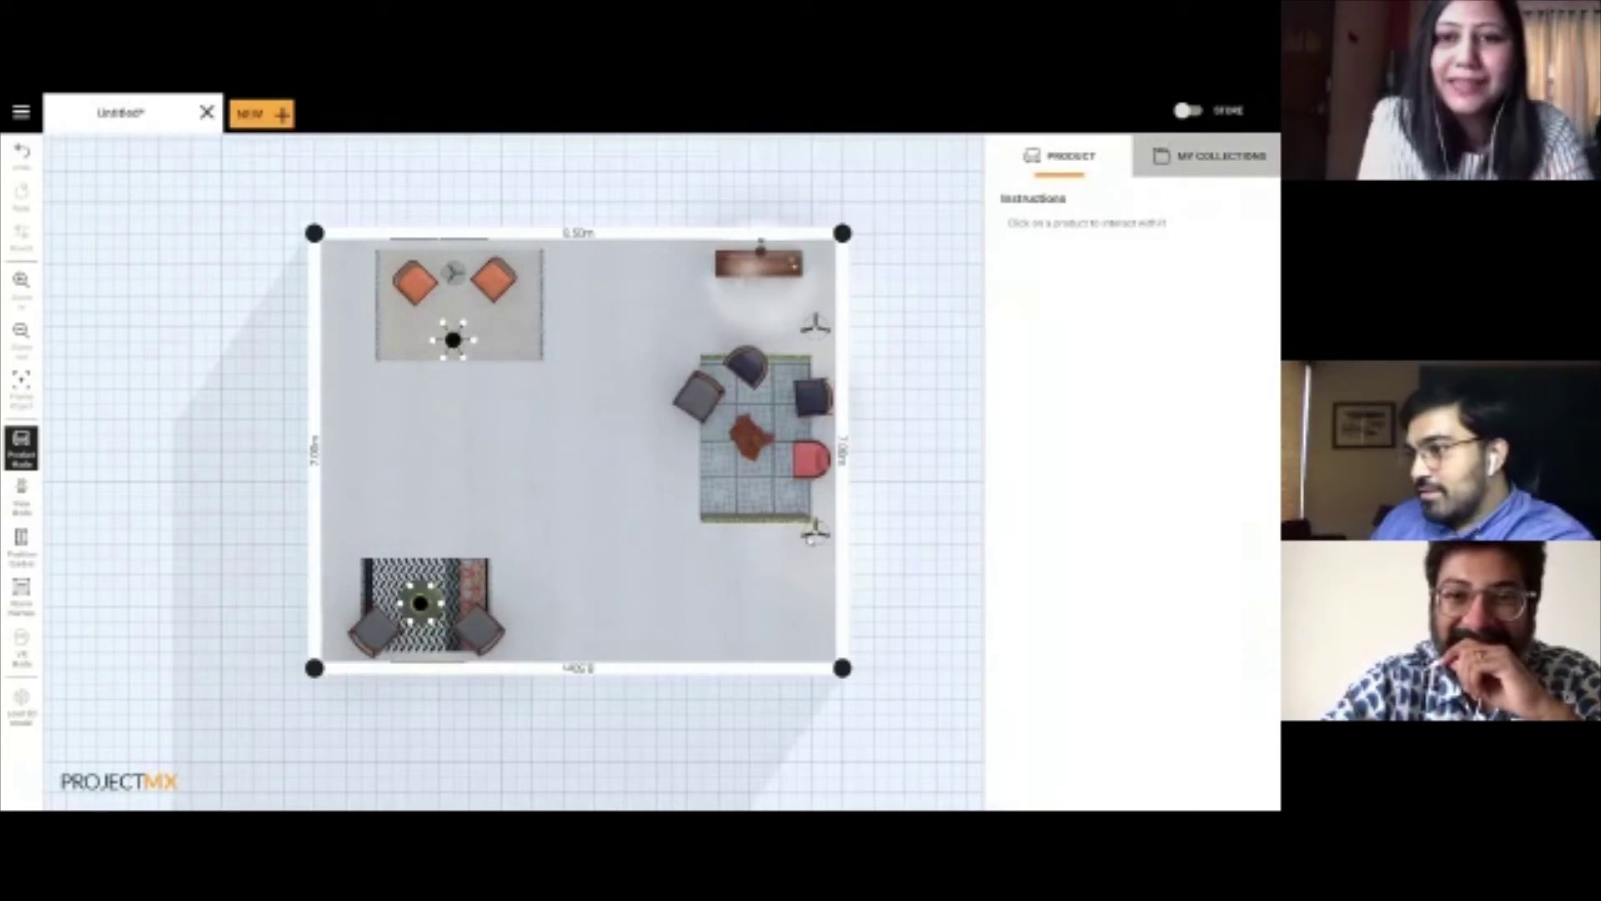
pyautogui.moveTo(809, 538); pyautogui.dragTo(337, 651)
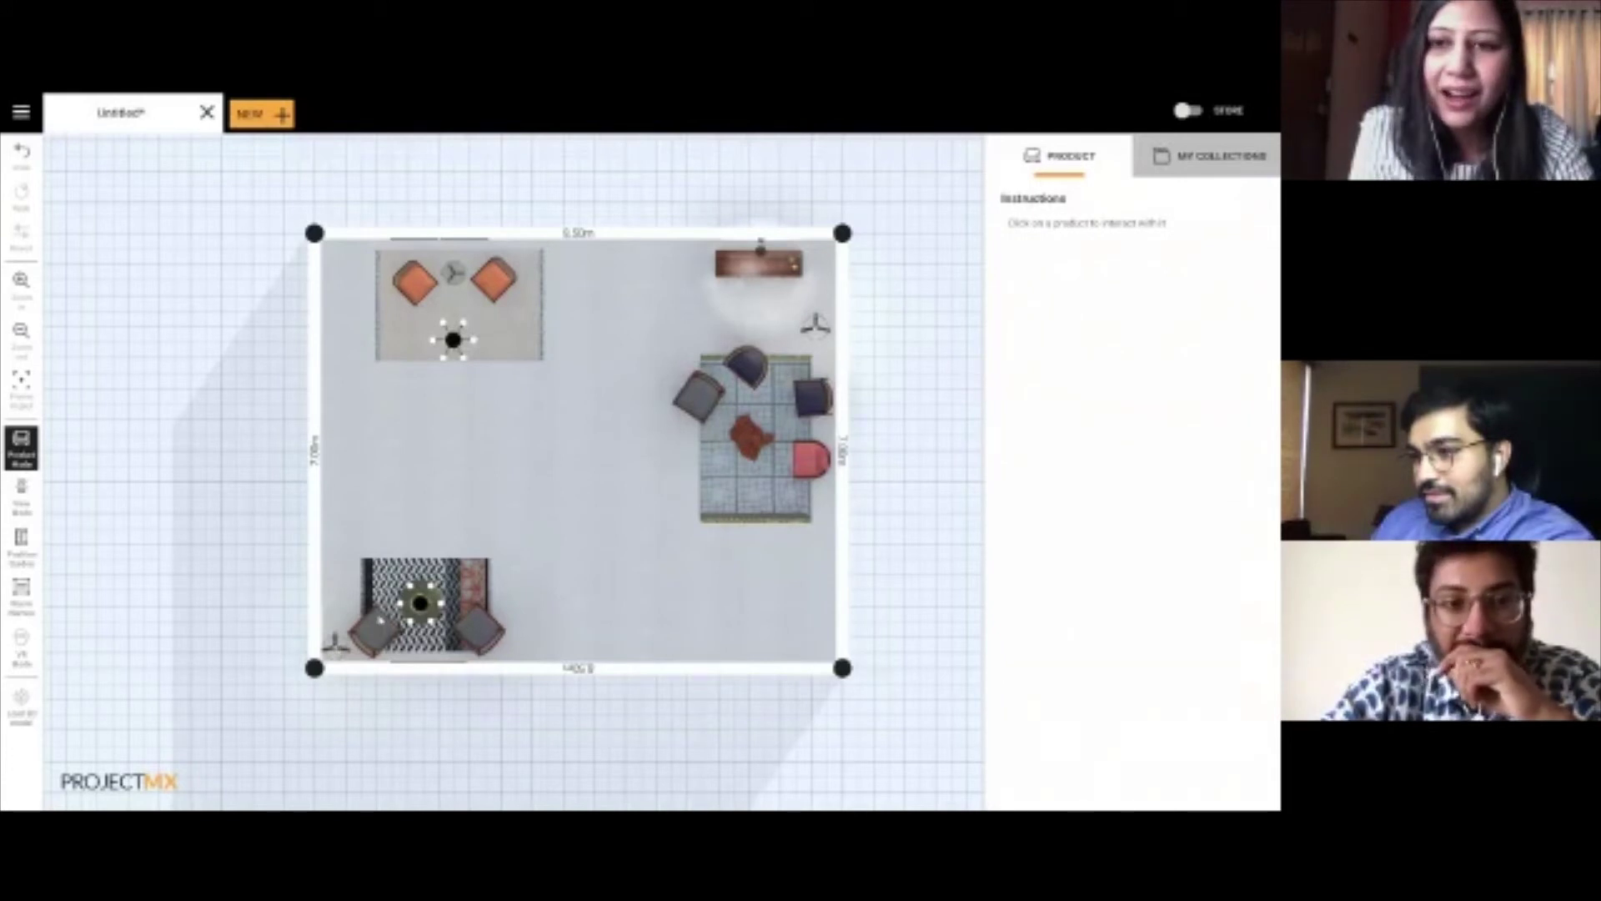
pyautogui.click(22, 497)
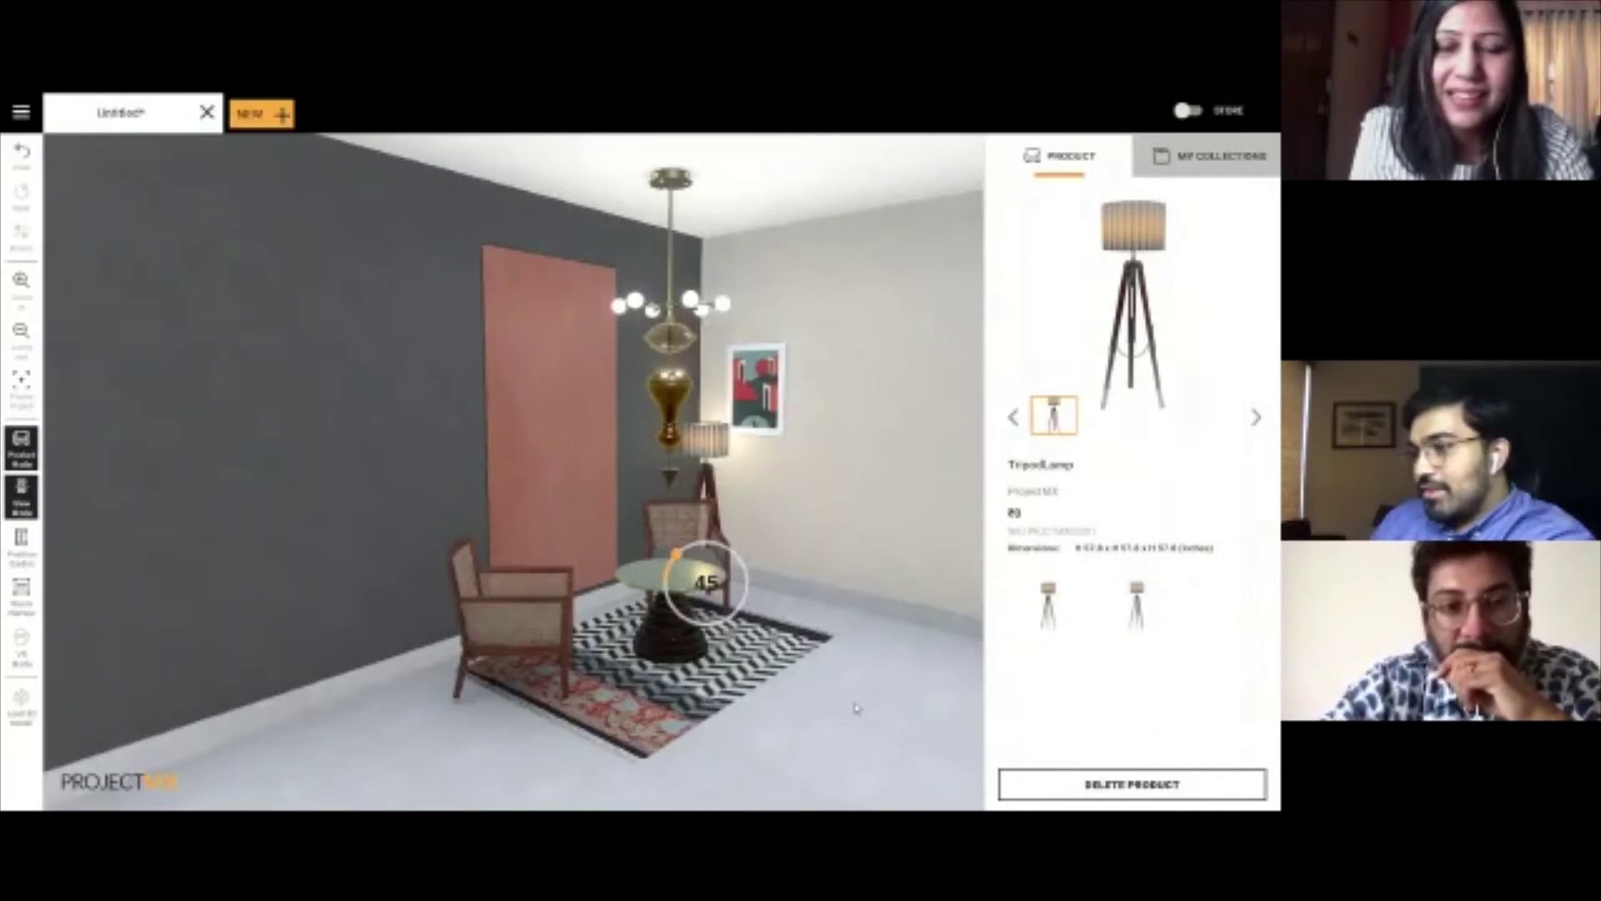
pyautogui.click(856, 708)
pyautogui.moveTo(842, 692); pyautogui.dragTo(794, 687)
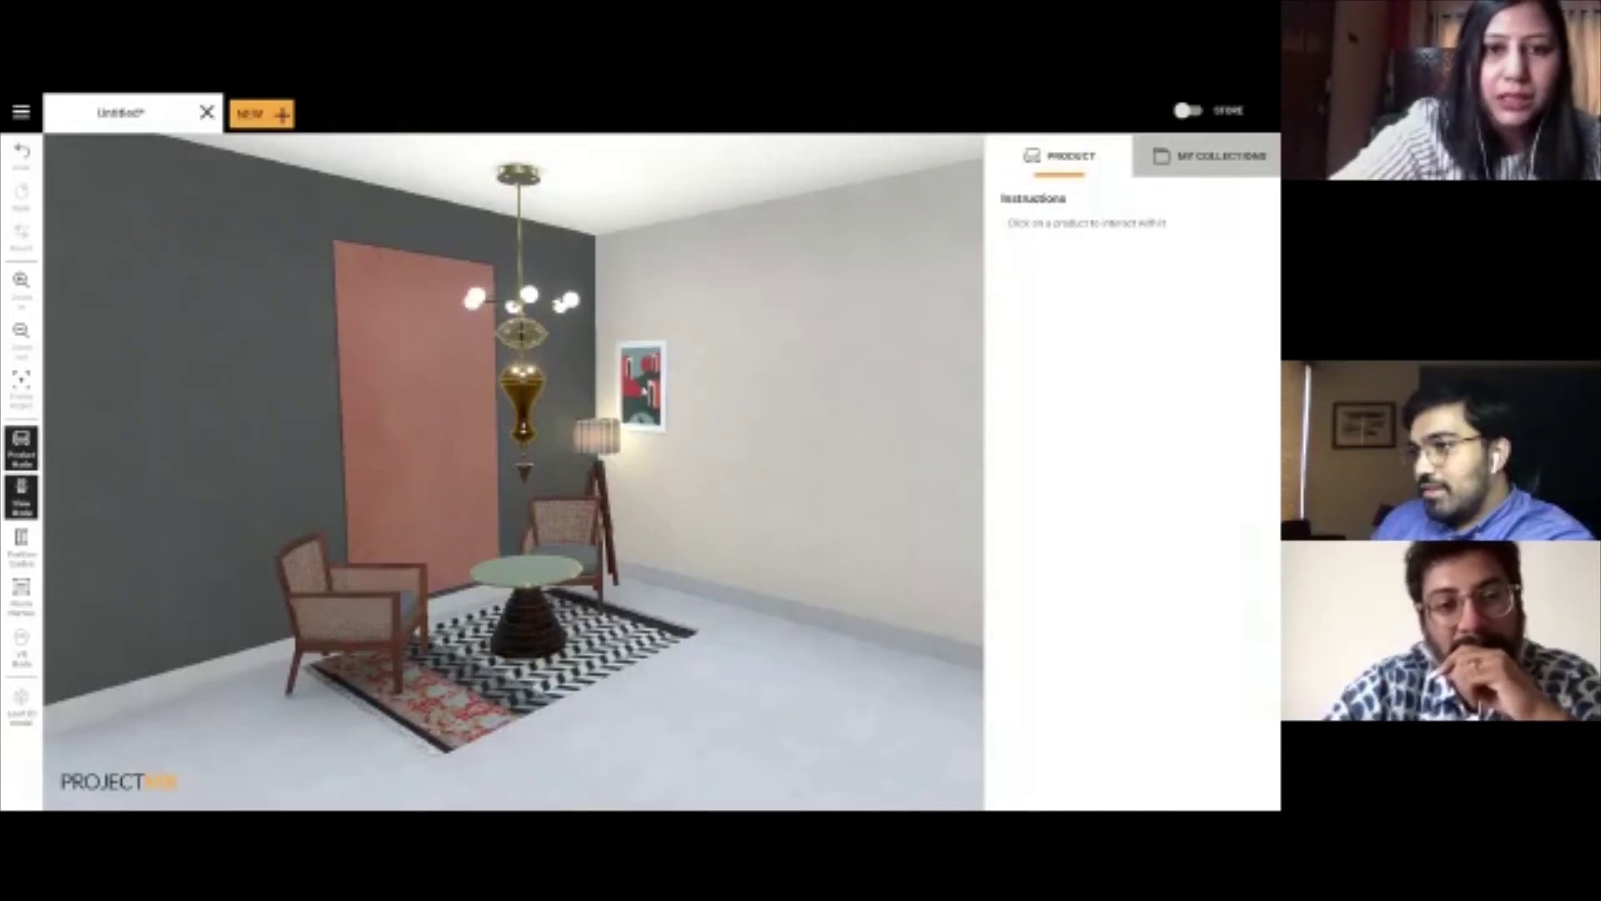
# Step: Pull the tripod lamp out of the corner to stand beside the carpet in front of the light wall
pyautogui.click(643, 389)
pyautogui.moveTo(616, 569); pyautogui.dragTo(737, 641)
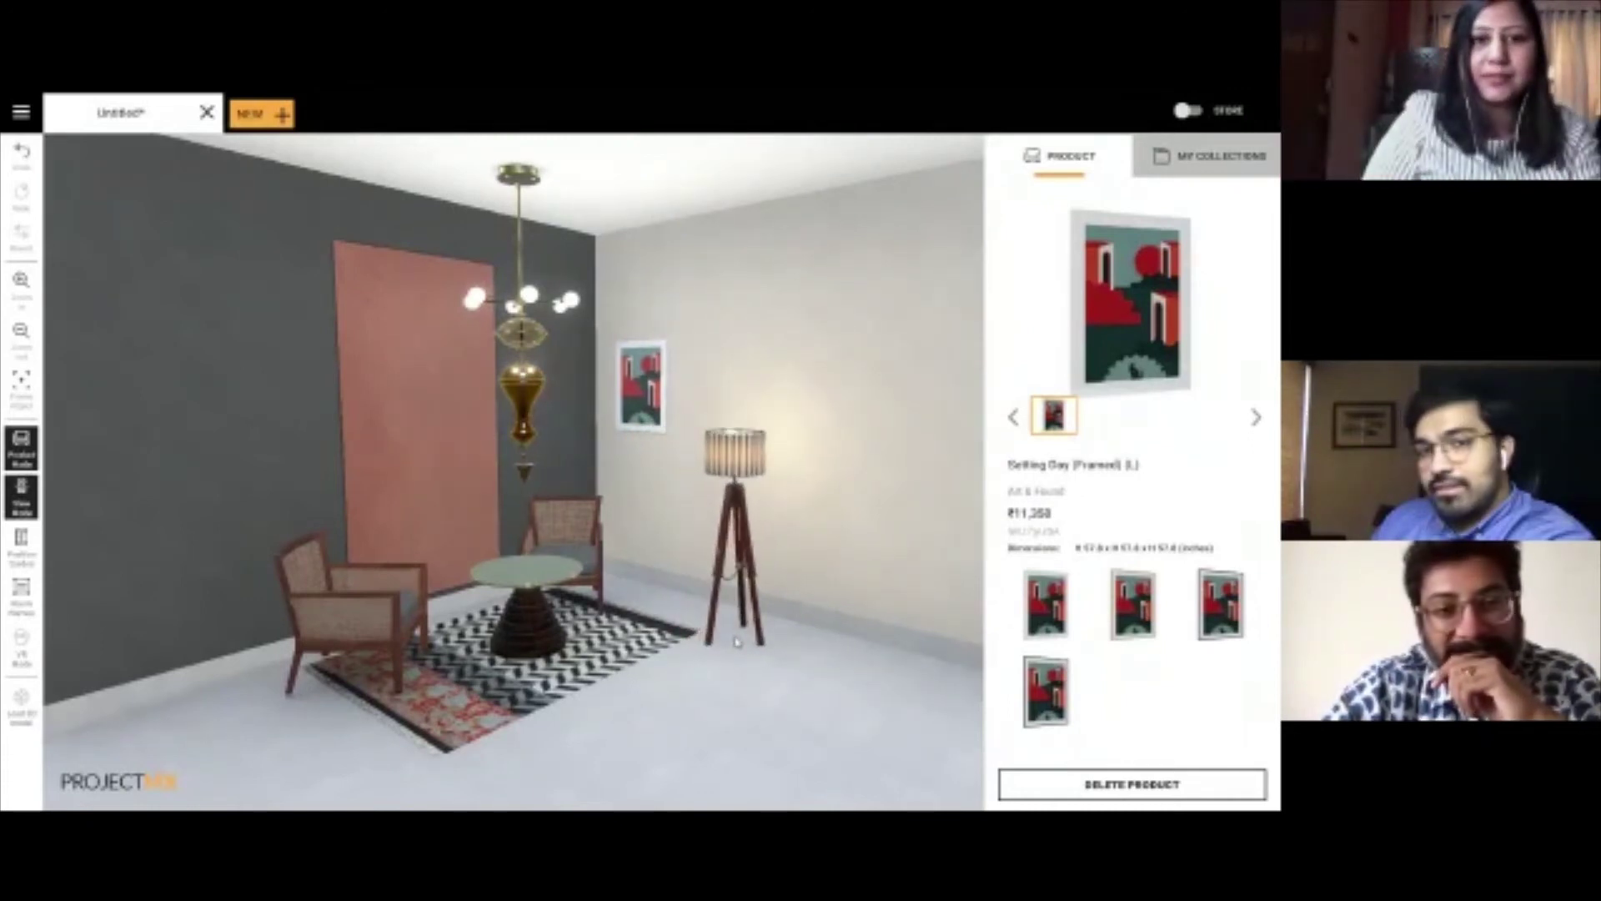
pyautogui.click(714, 738)
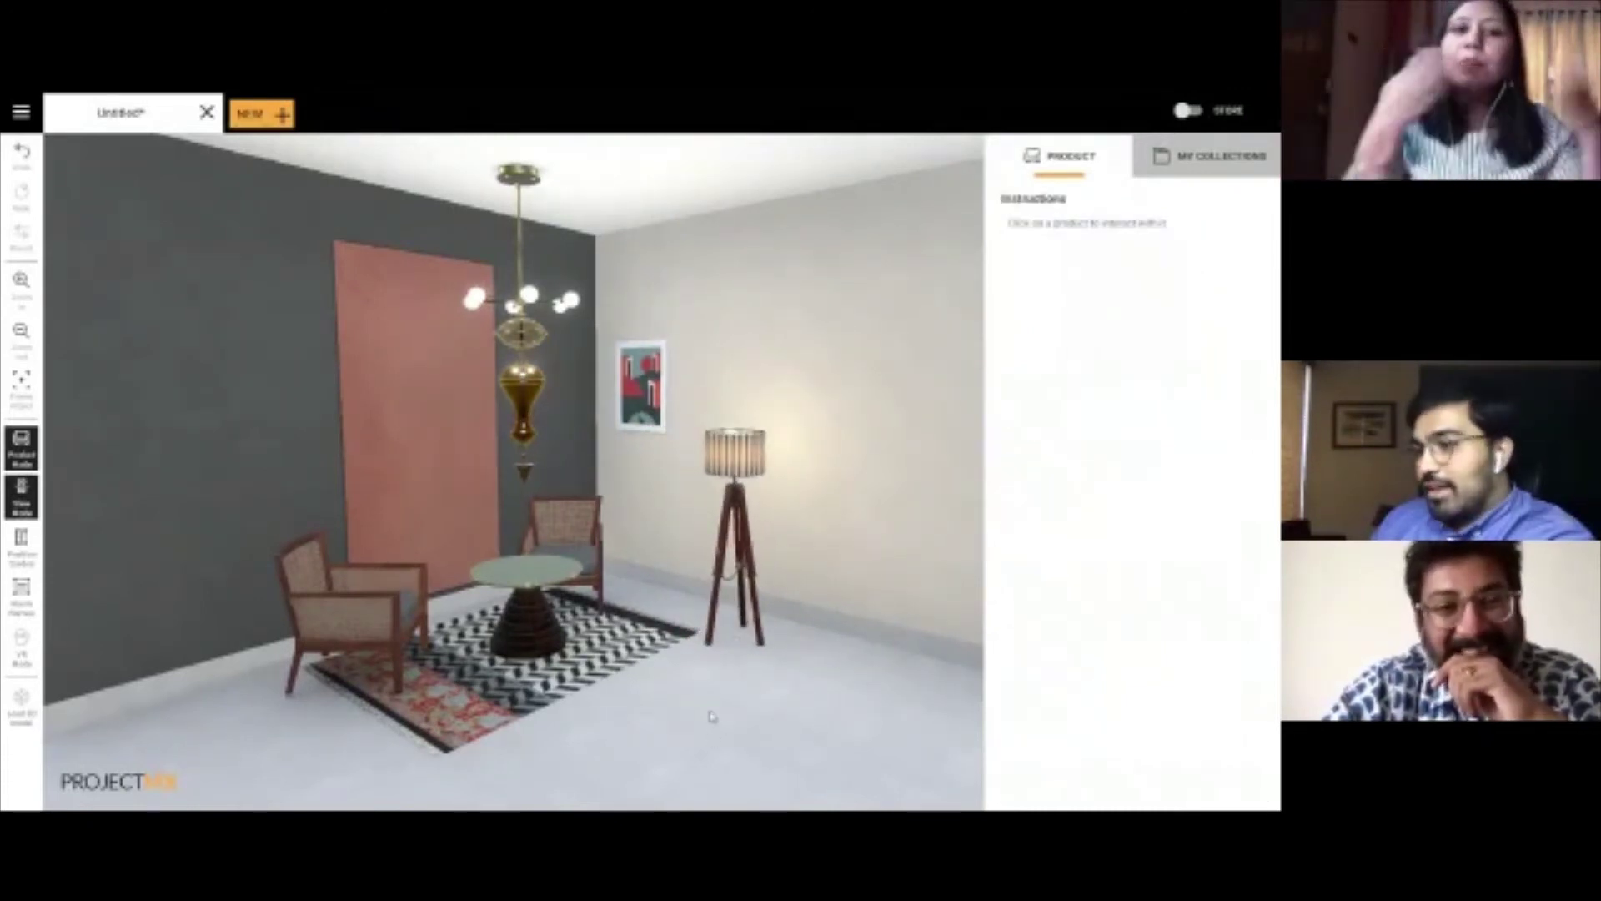
pyautogui.moveTo(708, 711); pyautogui.dragTo(793, 719)
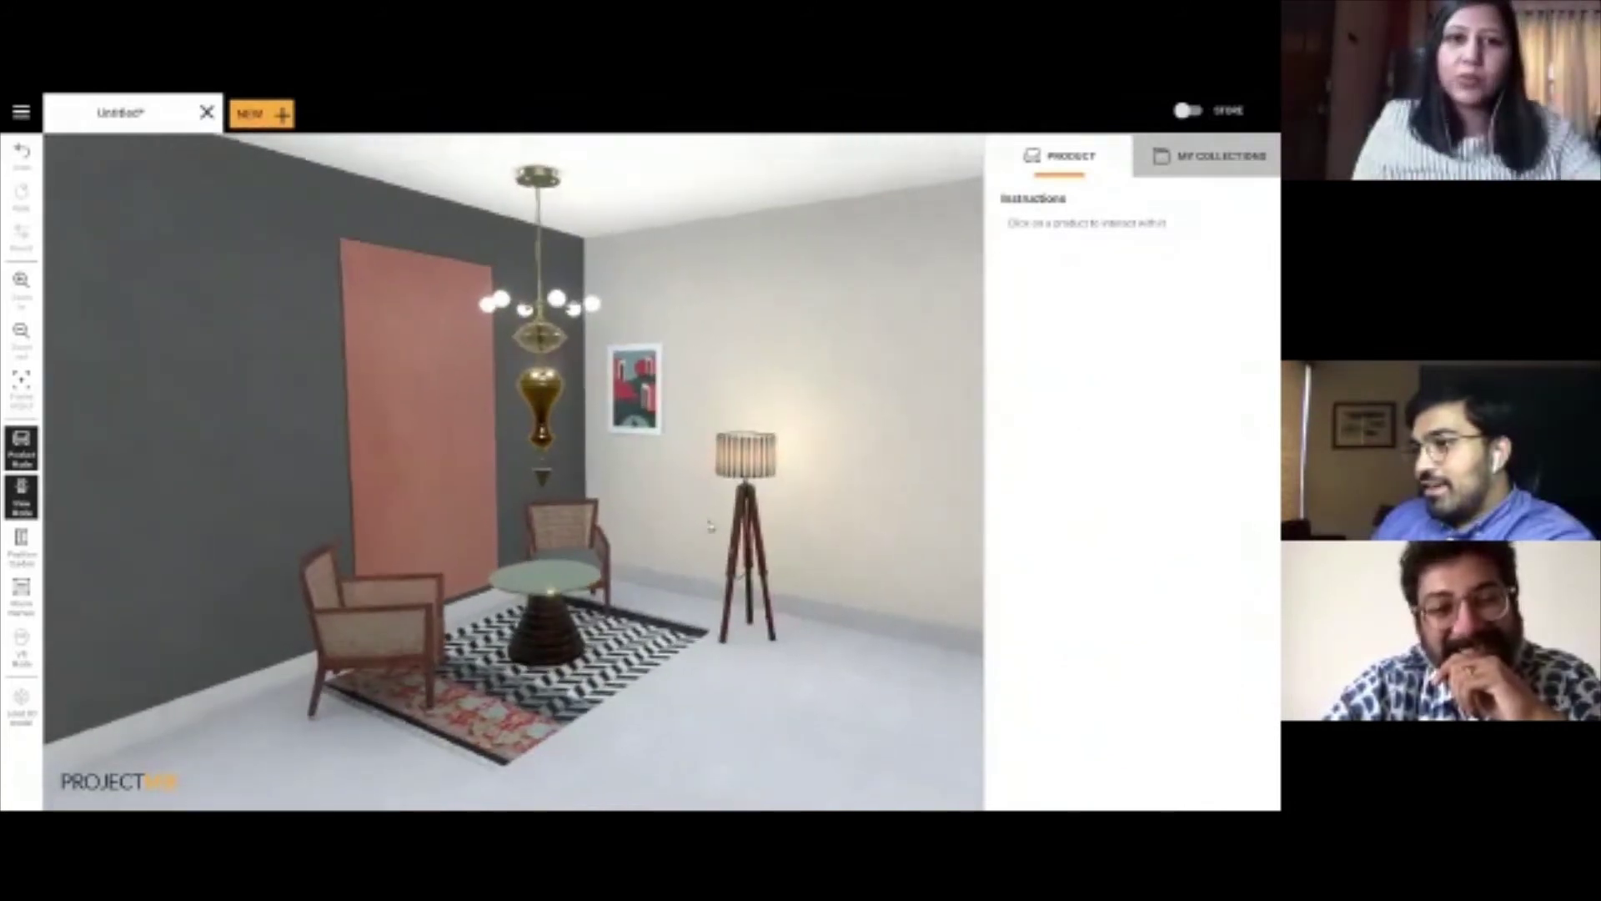
# Step: Shift the framed painting slightly down and toward the tripod lamp on the light wall
pyautogui.moveTo(638, 393)
pyautogui.mouseDown()
pyautogui.moveTo(644, 421)
pyautogui.moveTo(647, 402)
pyautogui.mouseUp()
pyautogui.click(647, 402)
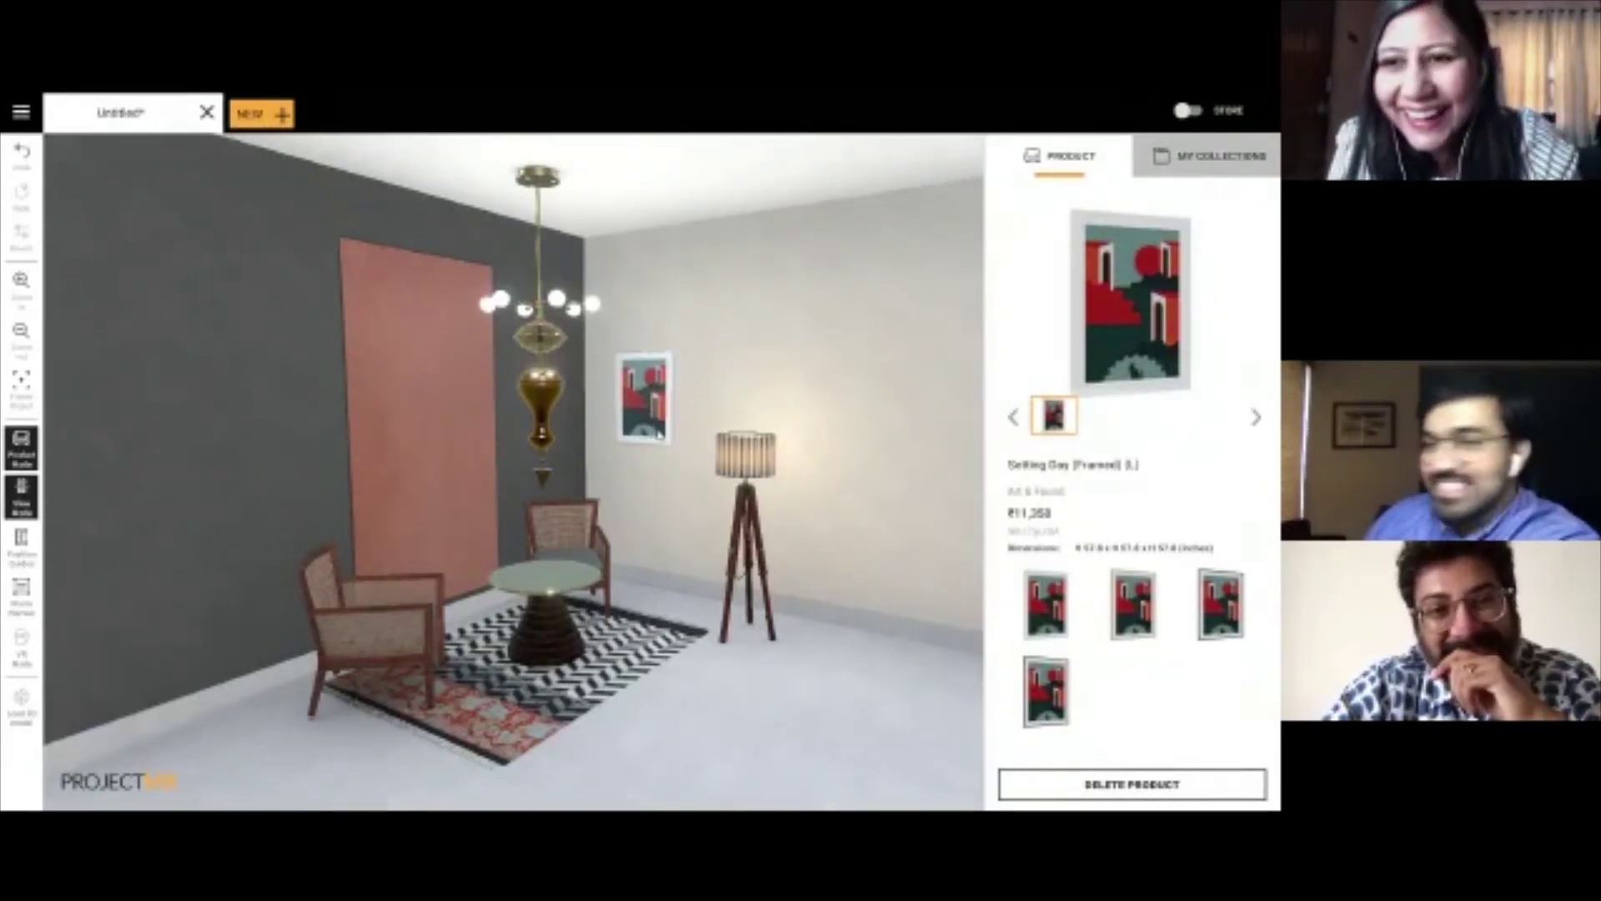
pyautogui.click(780, 644)
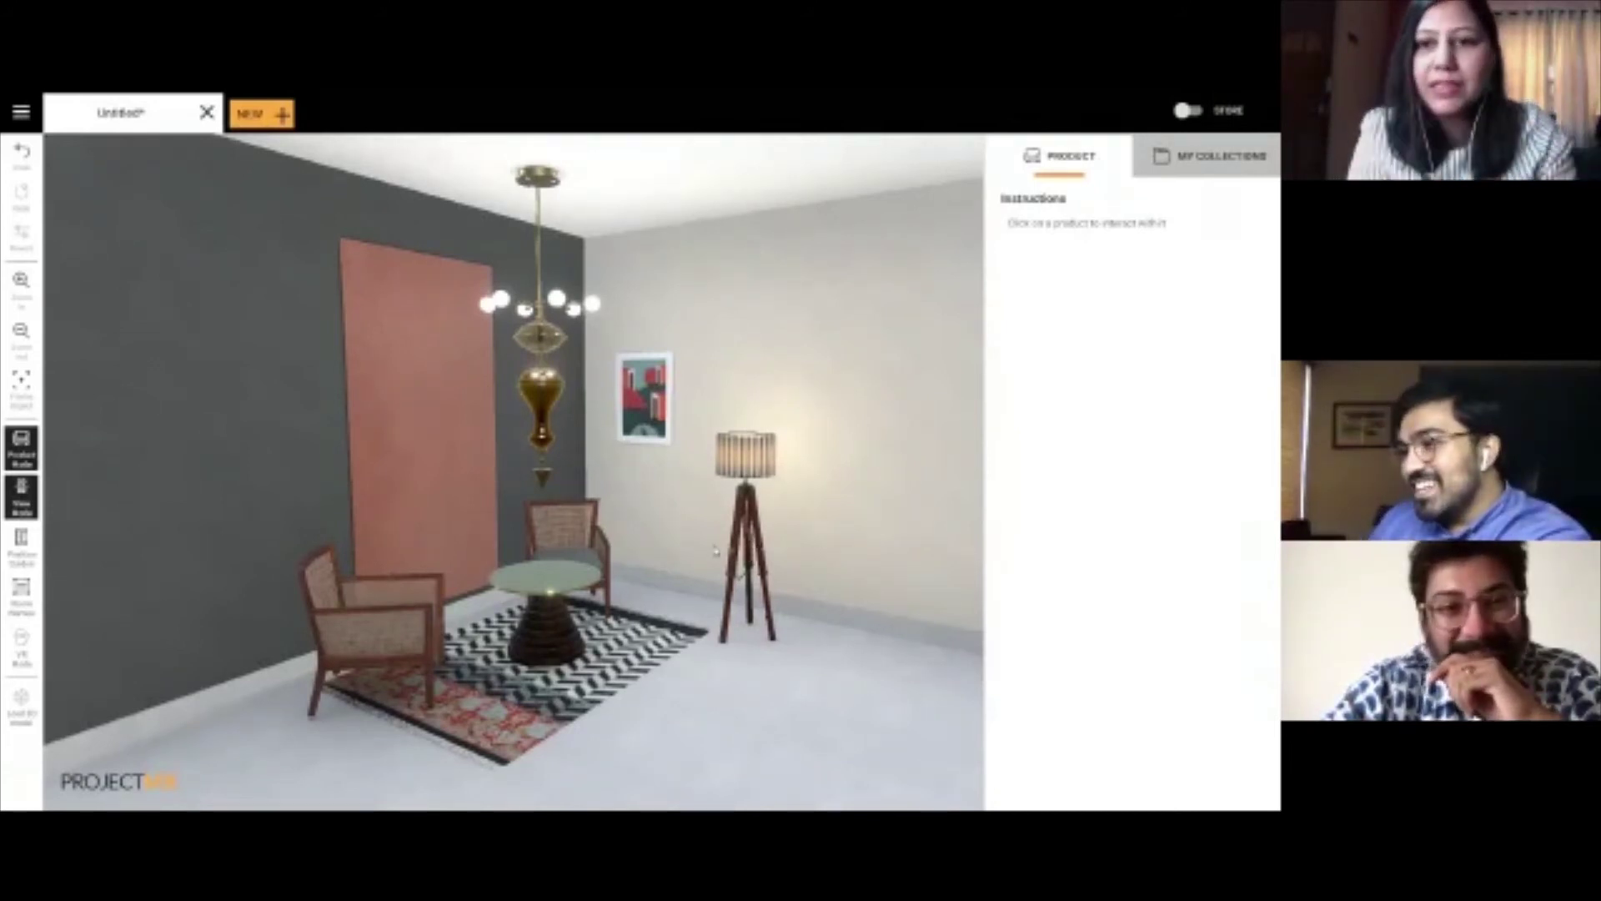
# Step: Reframe the round-table corner and nudge the framed painting slightly up and back toward the room corner
pyautogui.moveTo(744, 522); pyautogui.dragTo(662, 426)
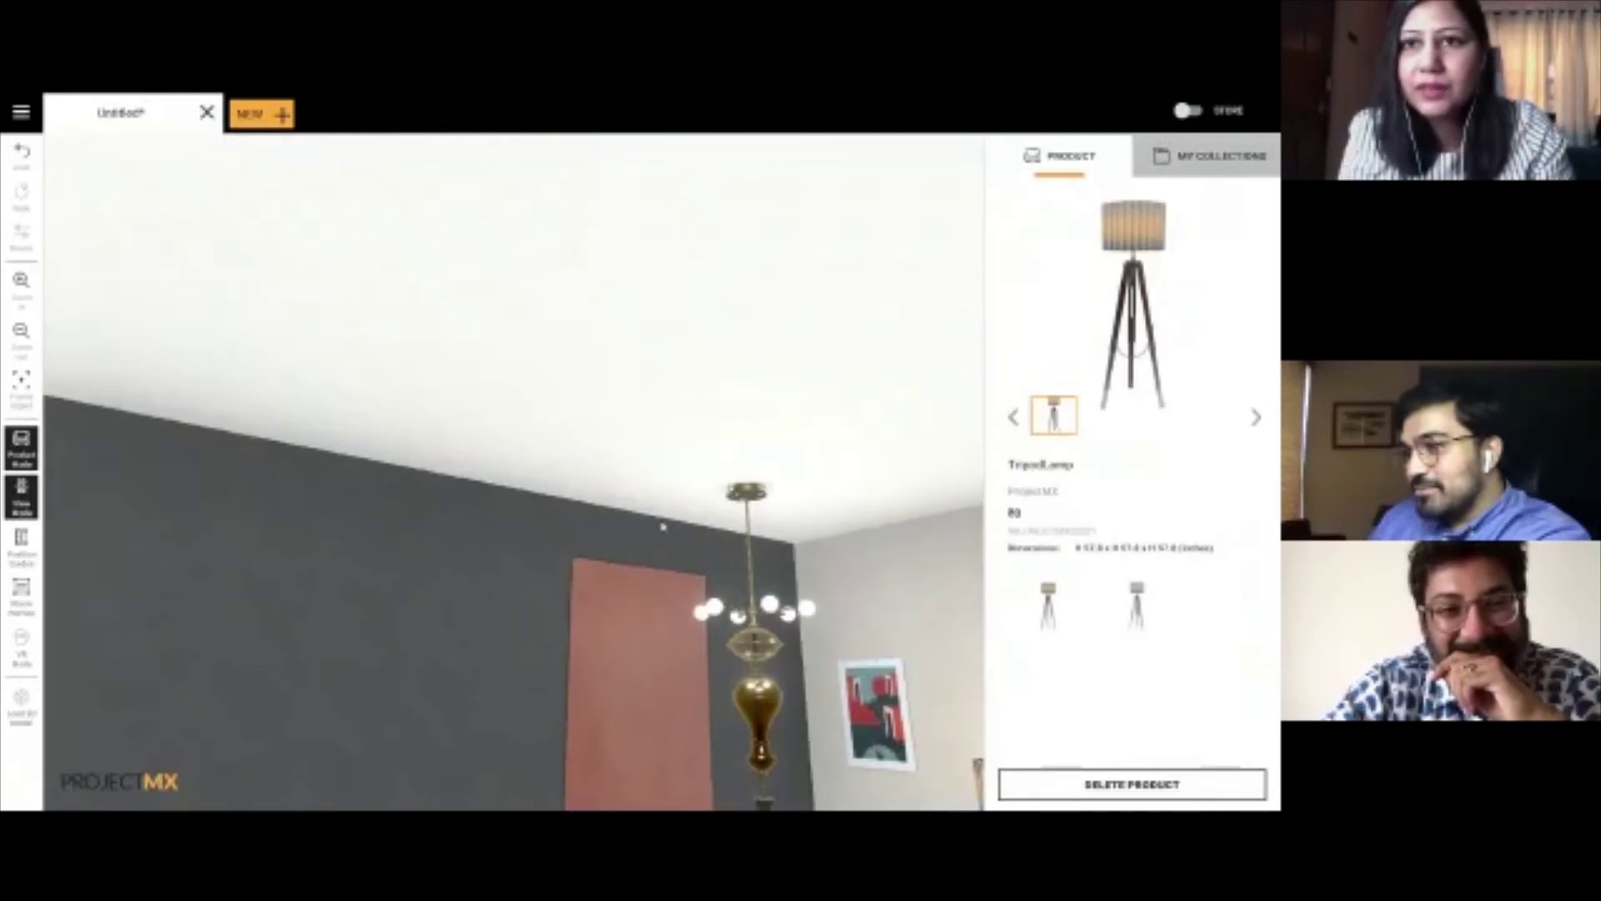
pyautogui.moveTo(673, 589)
pyautogui.mouseDown()
pyautogui.moveTo(687, 665)
pyautogui.moveTo(683, 593)
pyautogui.moveTo(712, 678)
pyautogui.moveTo(733, 668)
pyautogui.mouseUp()
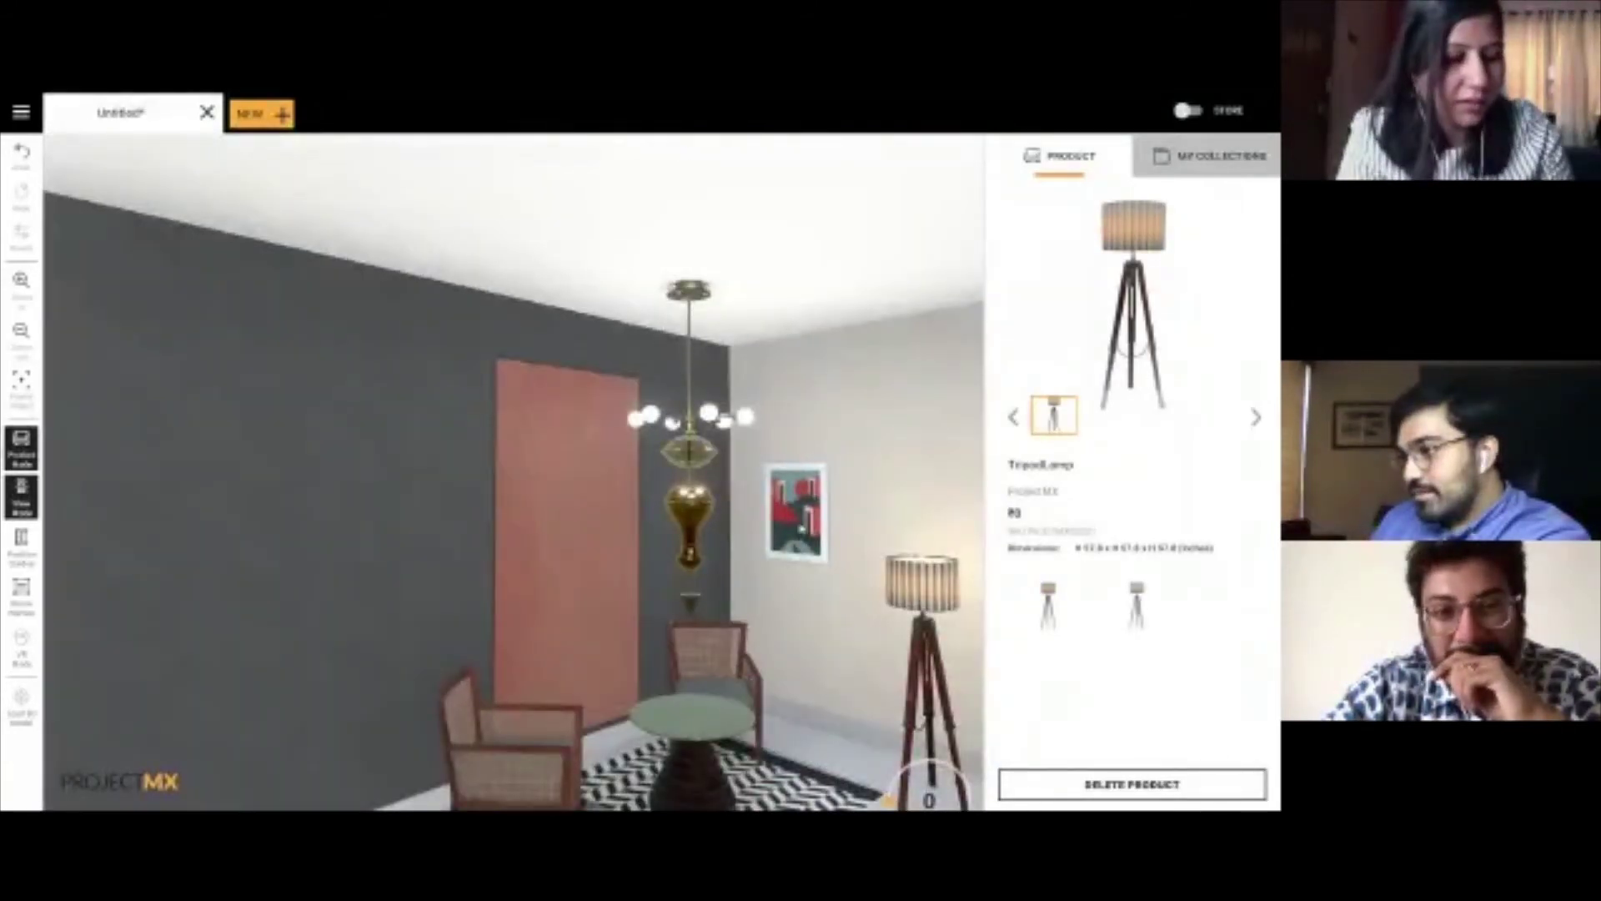
pyautogui.moveTo(799, 523)
pyautogui.mouseDown()
pyautogui.moveTo(822, 574)
pyautogui.moveTo(827, 523)
pyautogui.moveTo(859, 520)
pyautogui.mouseUp()
pyautogui.moveTo(742, 446); pyautogui.dragTo(724, 424)
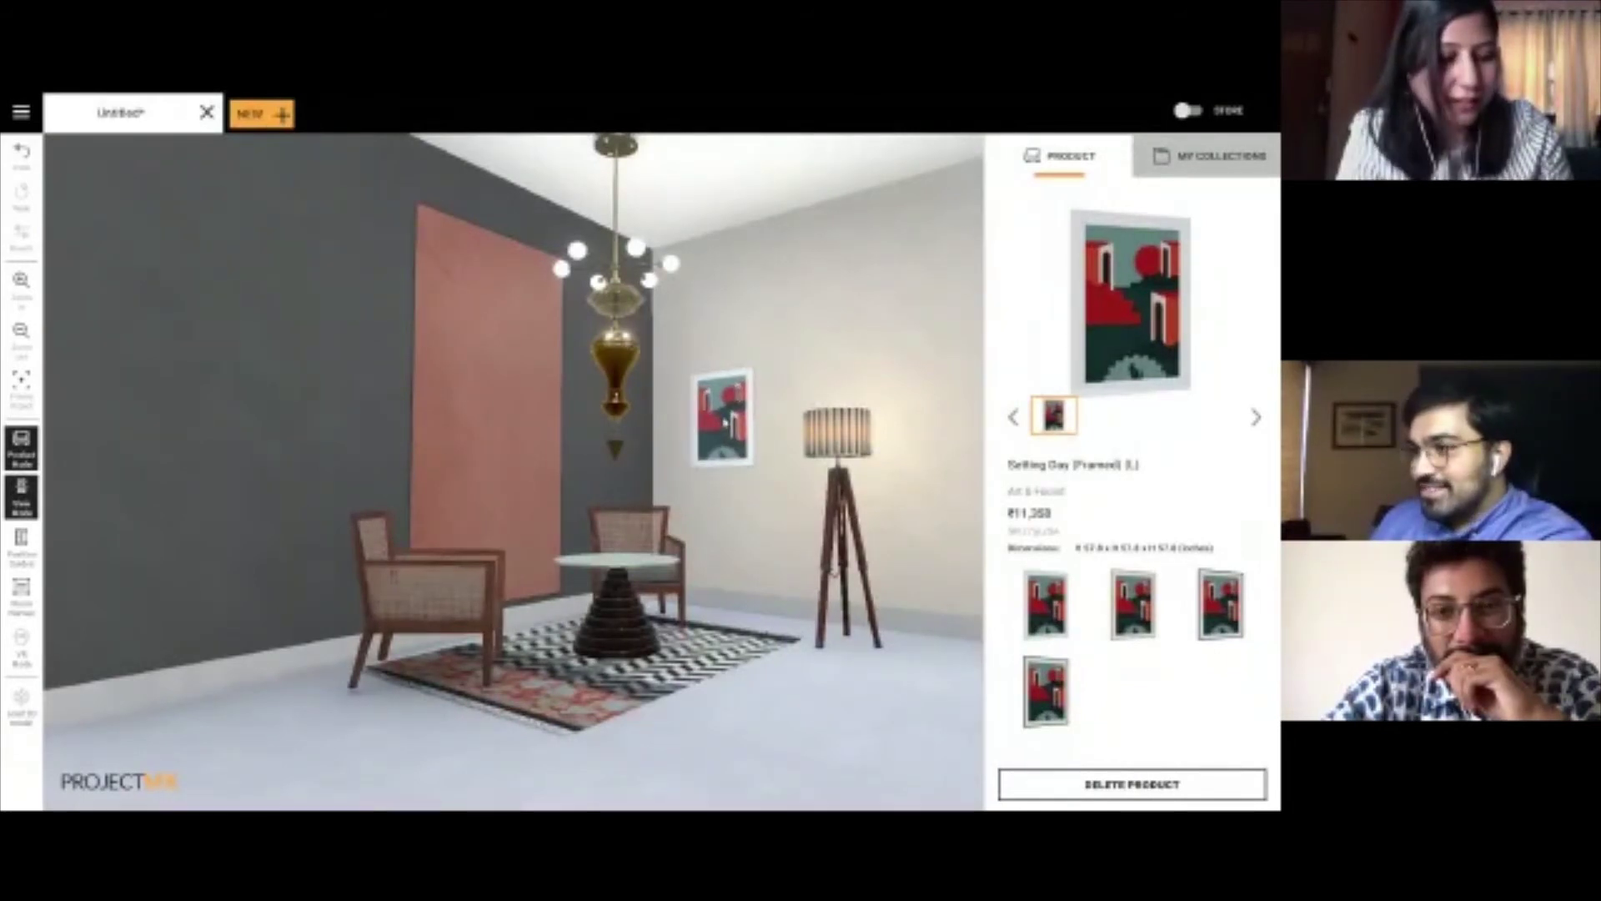
pyautogui.click(839, 683)
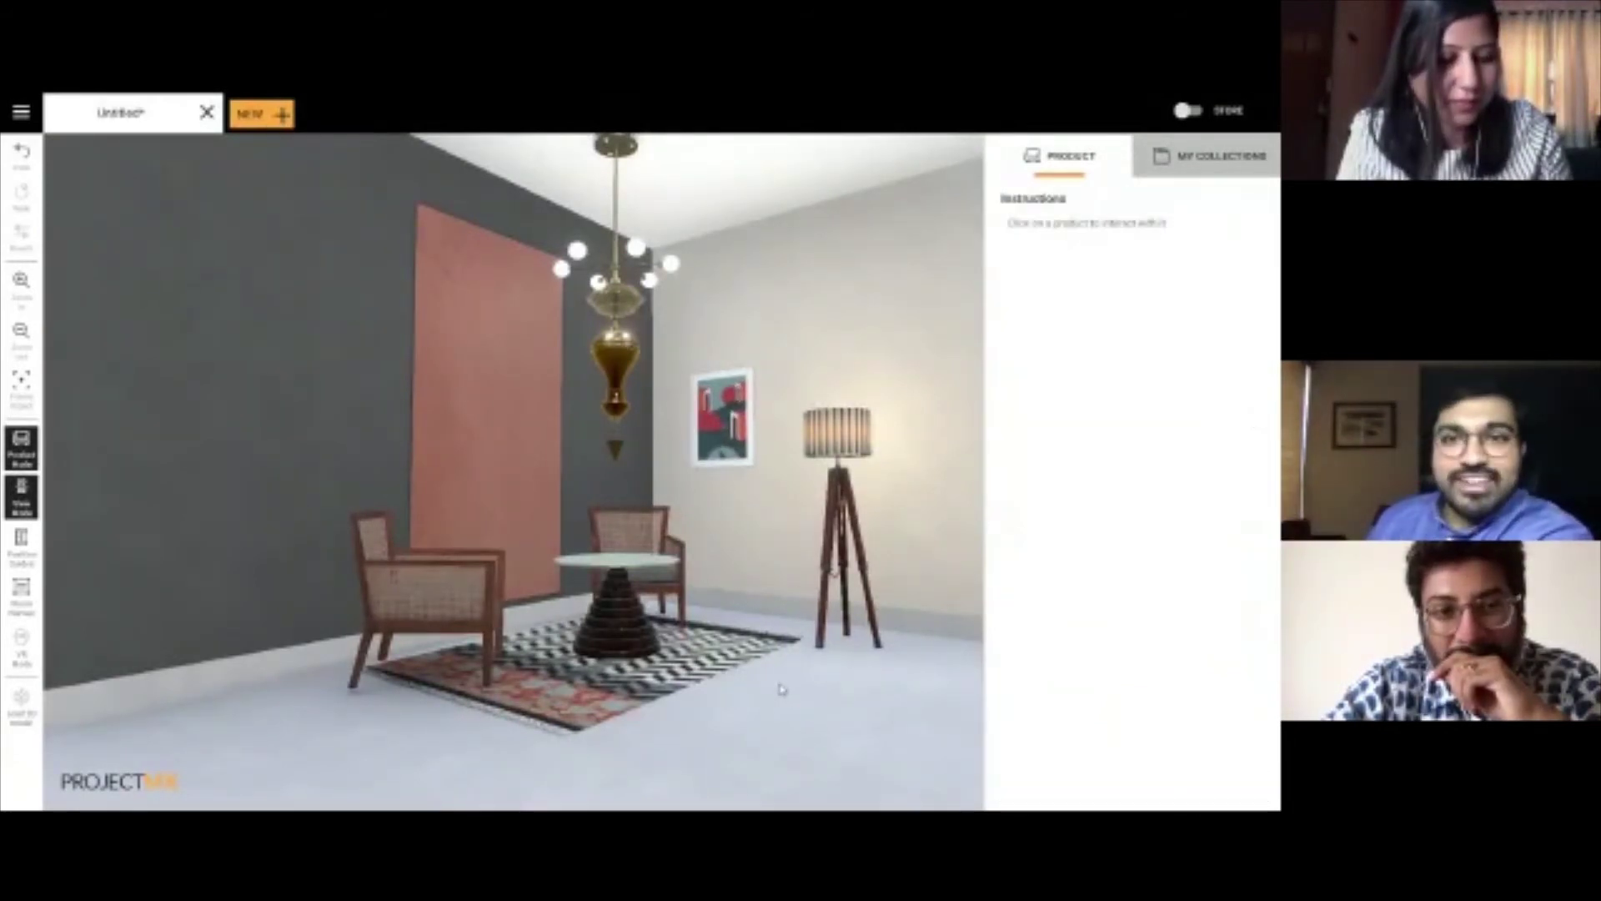
# Step: Switch the painting on the light wall to its black-framed variant
pyautogui.moveTo(777, 630); pyautogui.dragTo(650, 691)
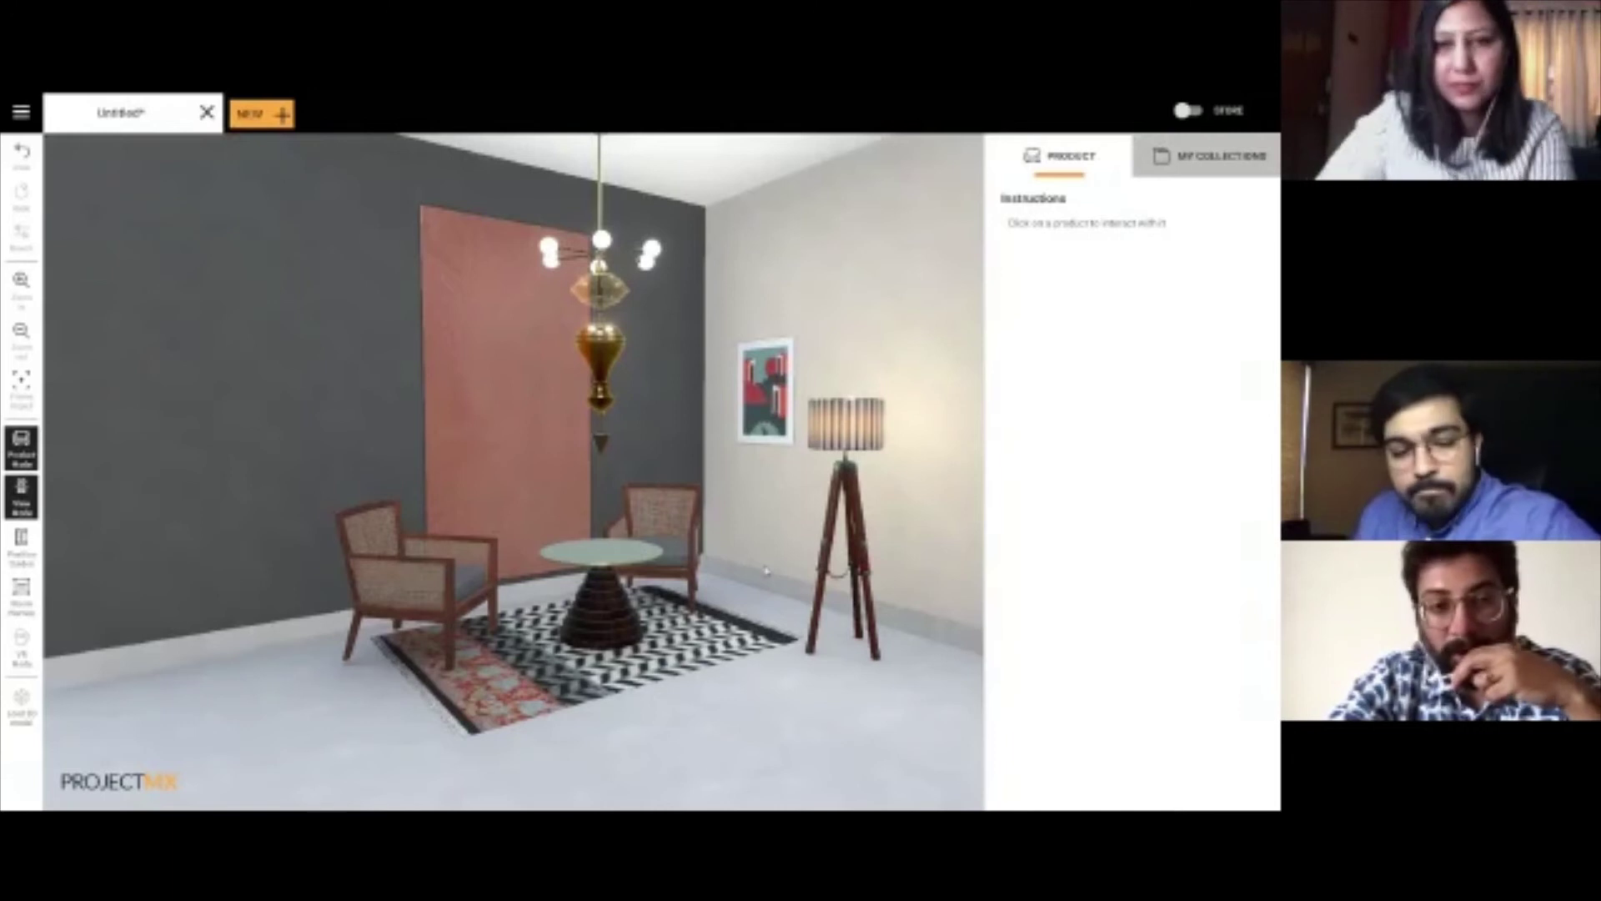
pyautogui.moveTo(784, 590); pyautogui.dragTo(790, 524)
pyautogui.scroll(2, 889, 588)
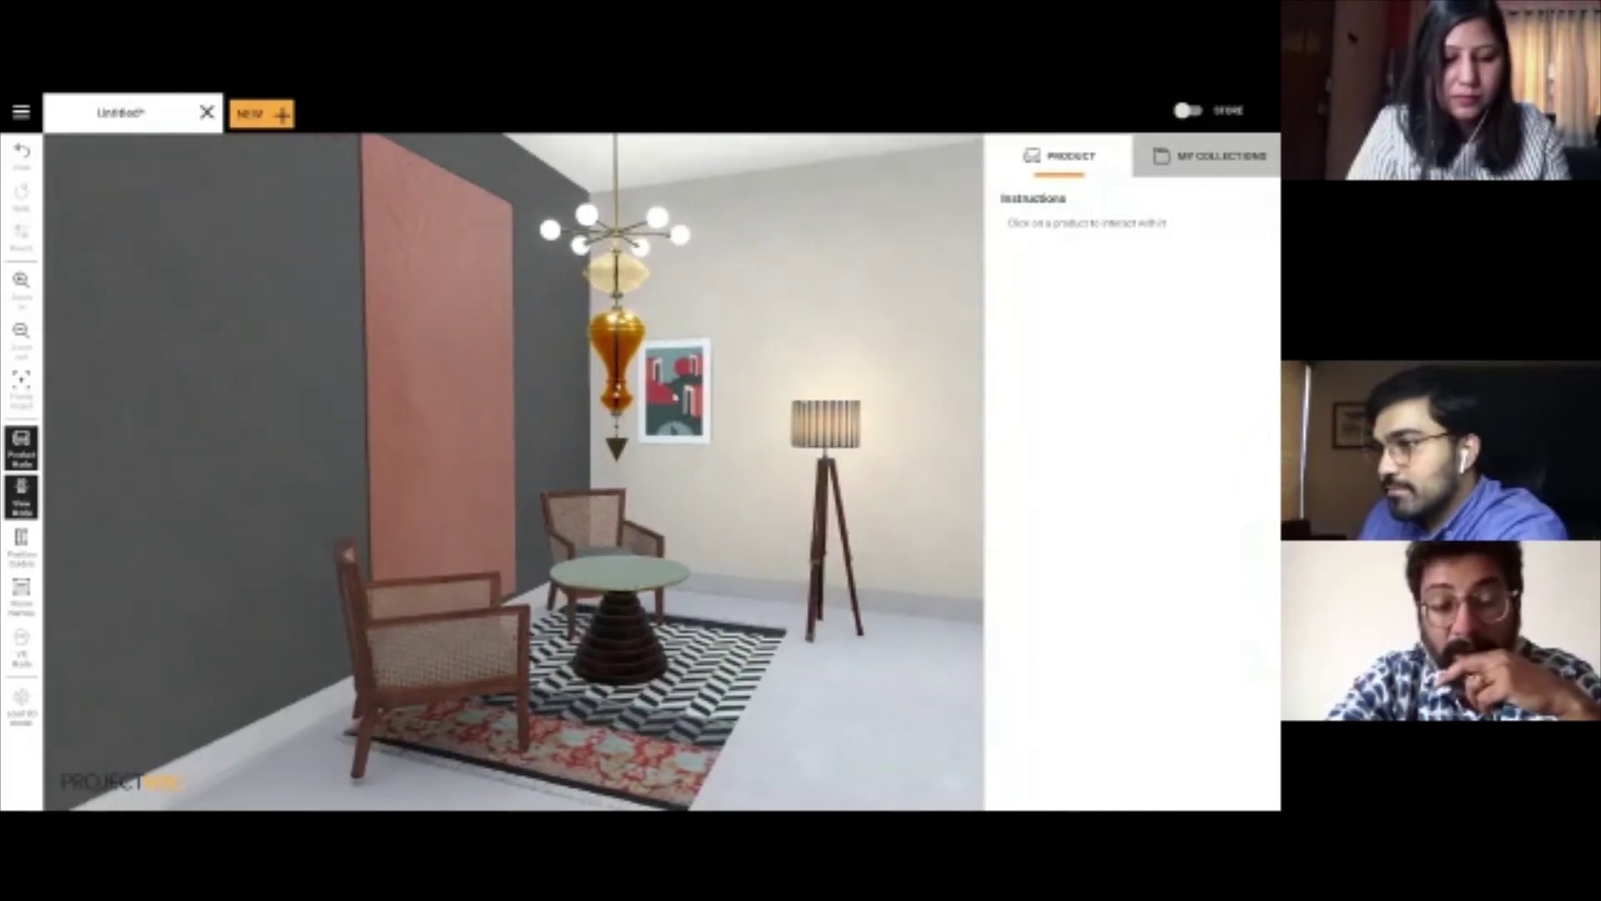
pyautogui.click(674, 396)
pyautogui.click(1034, 685)
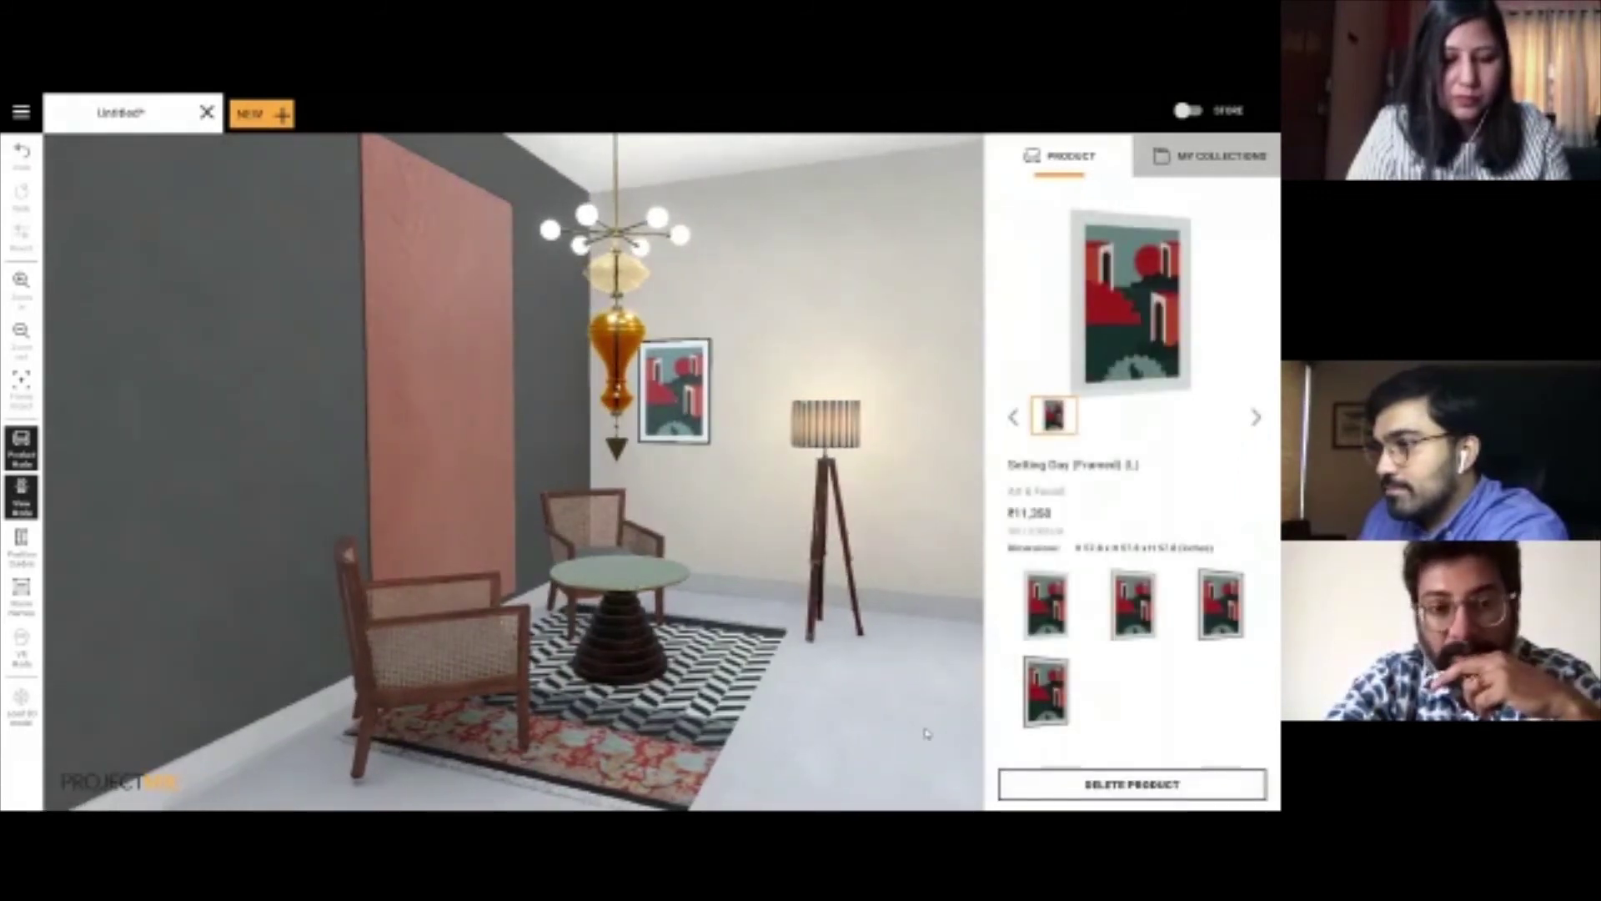
pyautogui.click(921, 731)
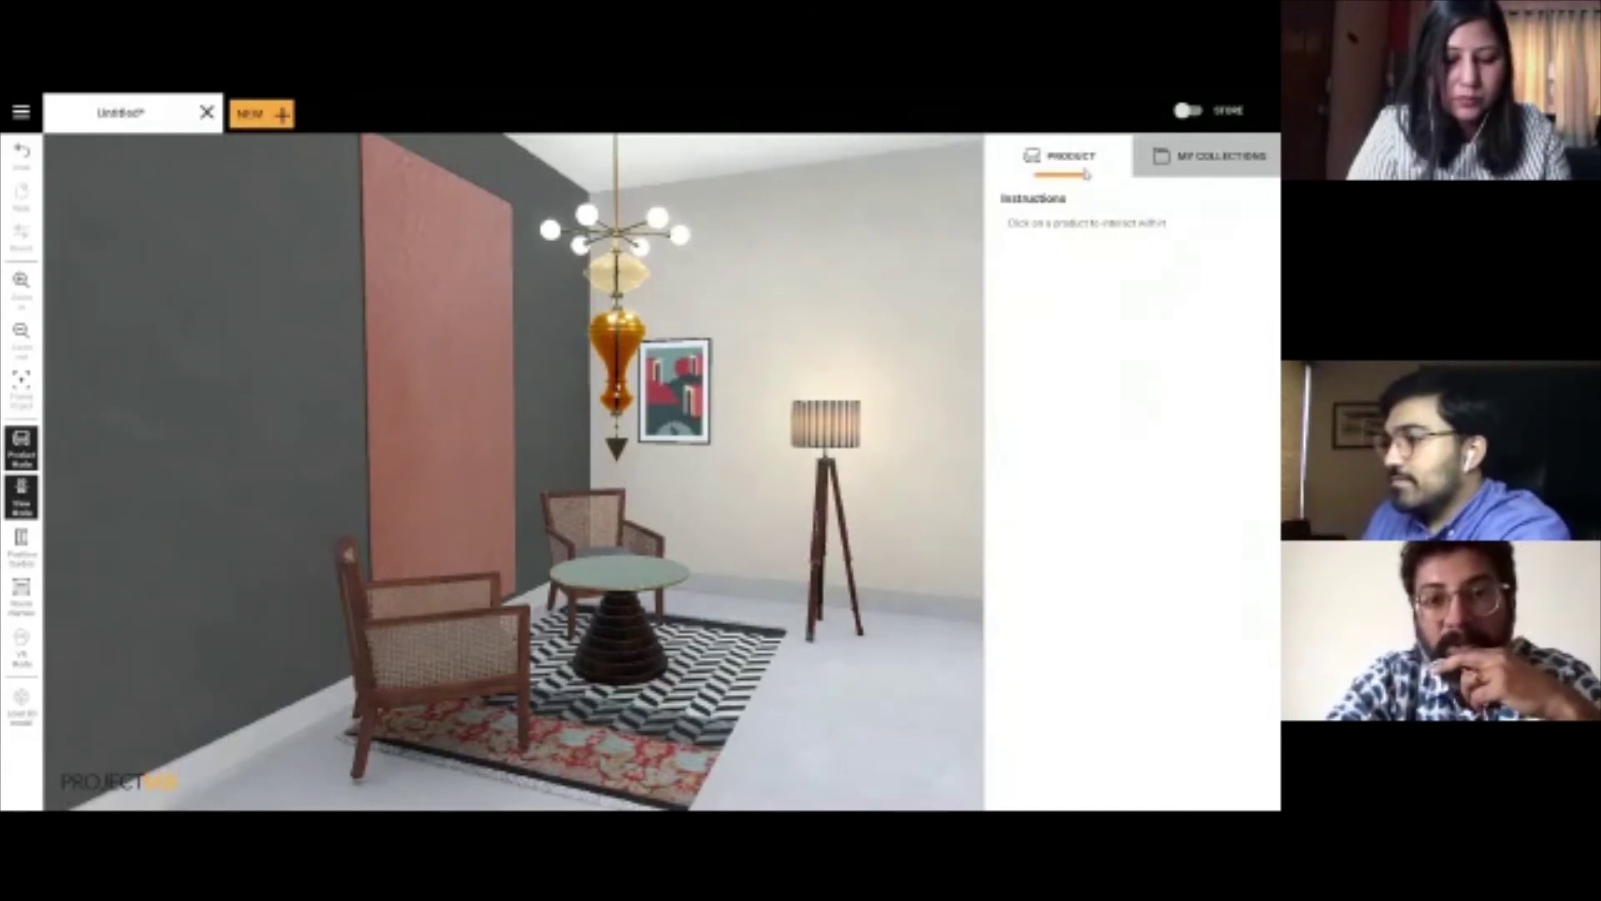
# Step: Start a new camera and frame the round-table corner with the pendant, painting and tripod lamp
pyautogui.click(21, 497)
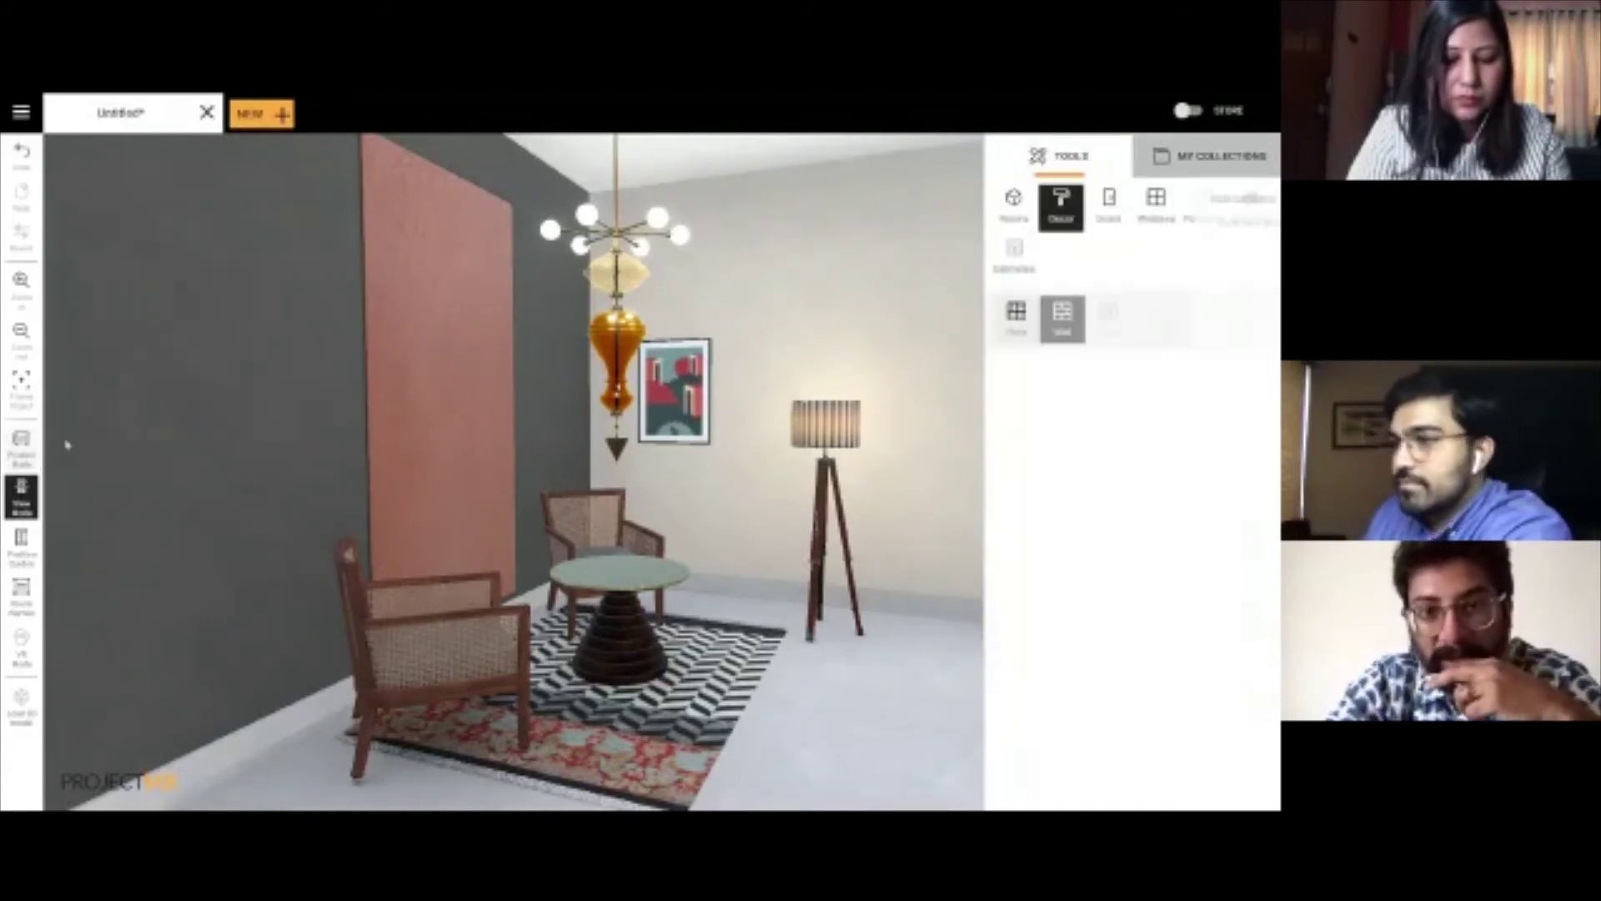
pyautogui.click(1248, 205)
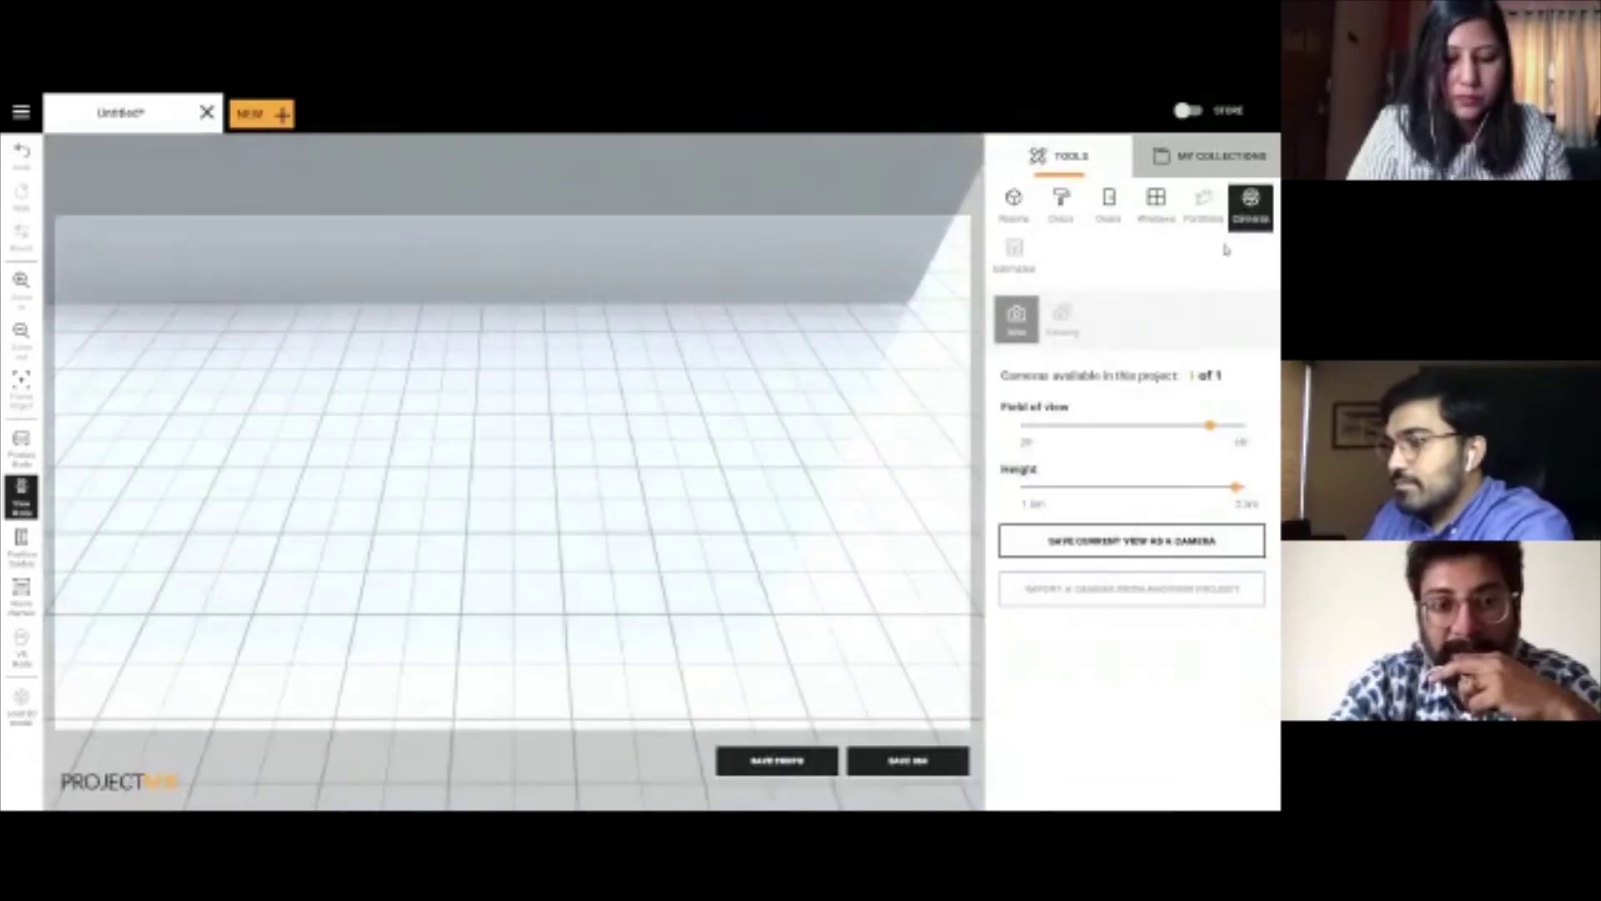
pyautogui.moveTo(607, 250); pyautogui.dragTo(571, 189)
pyautogui.scroll(3, 568, 418)
pyautogui.moveTo(561, 474); pyautogui.dragTo(197, 290)
pyautogui.scroll(3, 329, 368)
pyautogui.moveTo(366, 400); pyautogui.dragTo(576, 442)
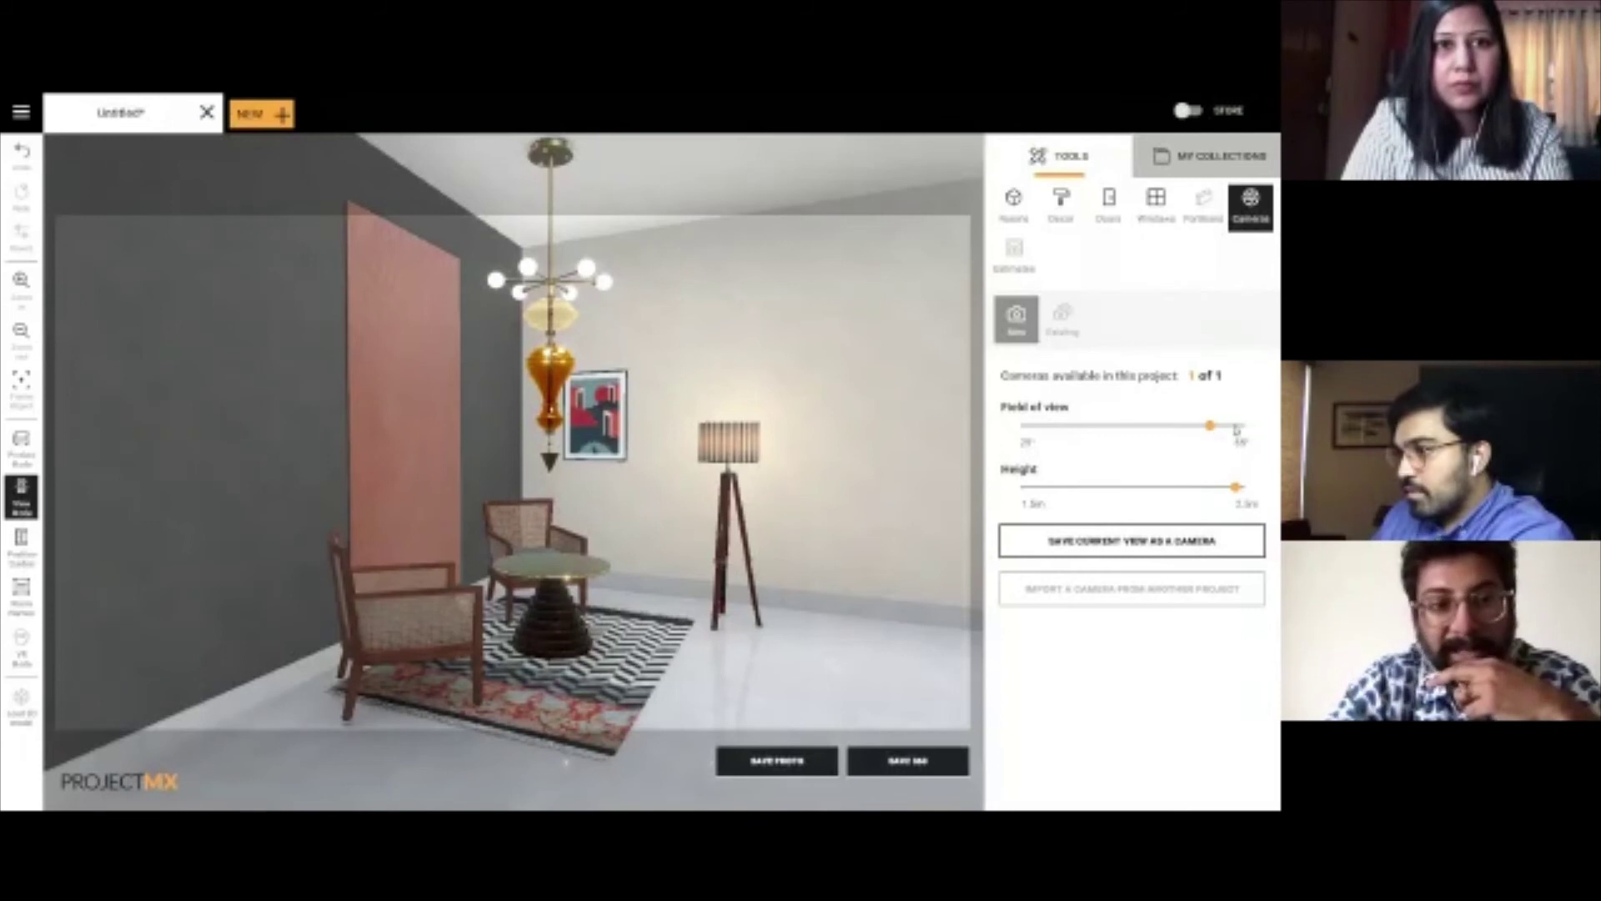
# Step: Narrow the camera's field of view, fit the seating corner into the frame and lower the camera height nearly to its minimum
pyautogui.moveTo(1237, 429); pyautogui.dragTo(1176, 435)
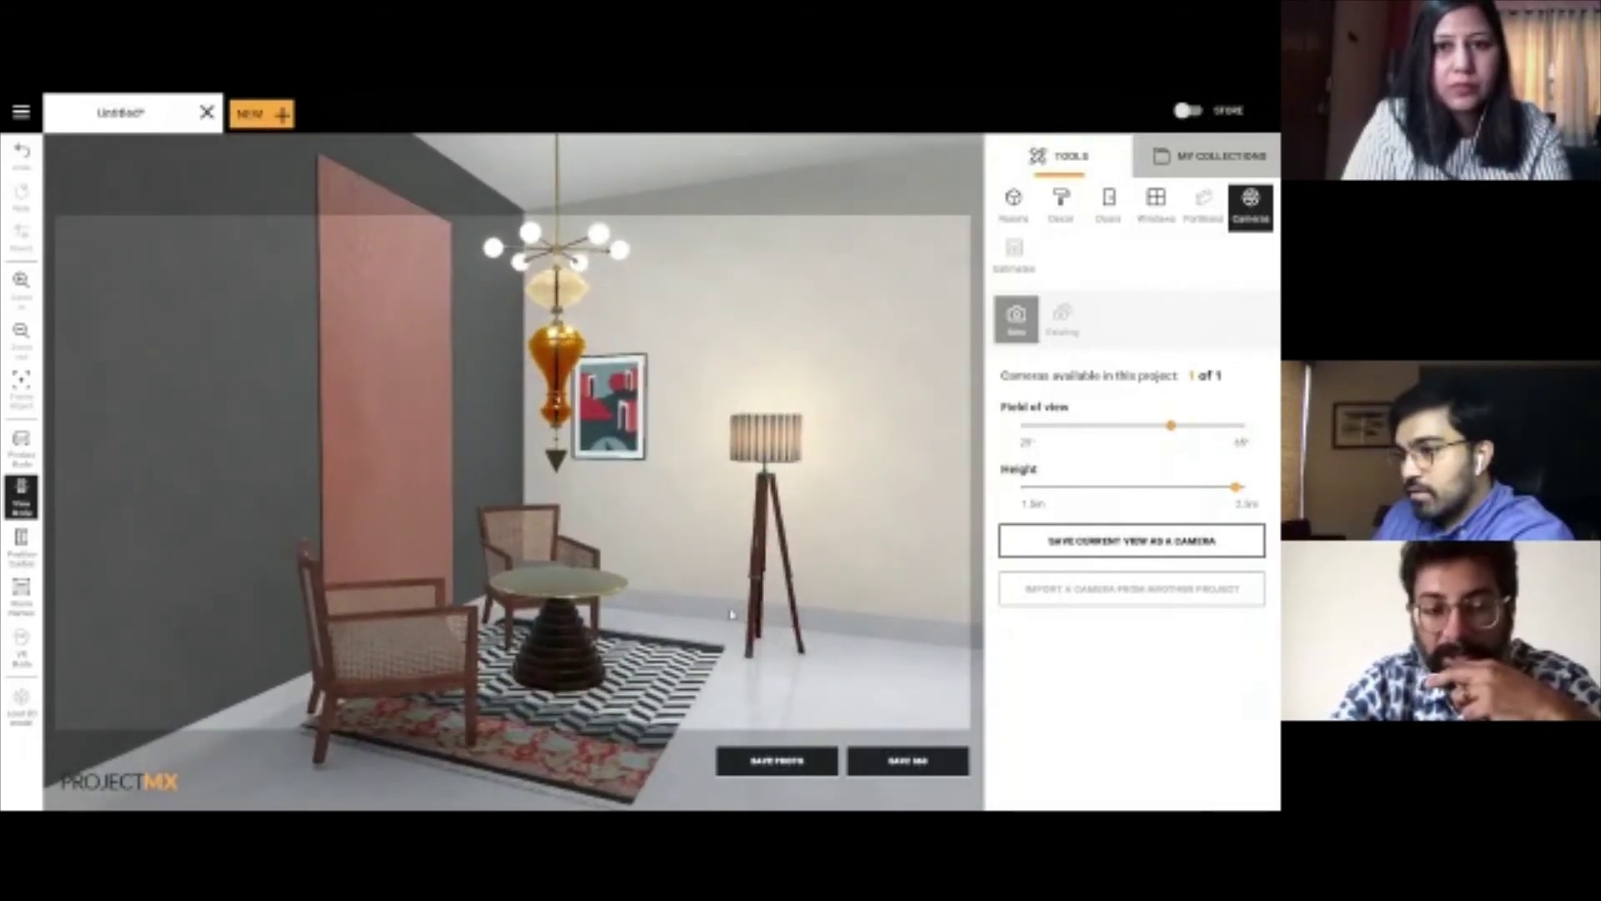
pyautogui.scroll(-3, 732, 614)
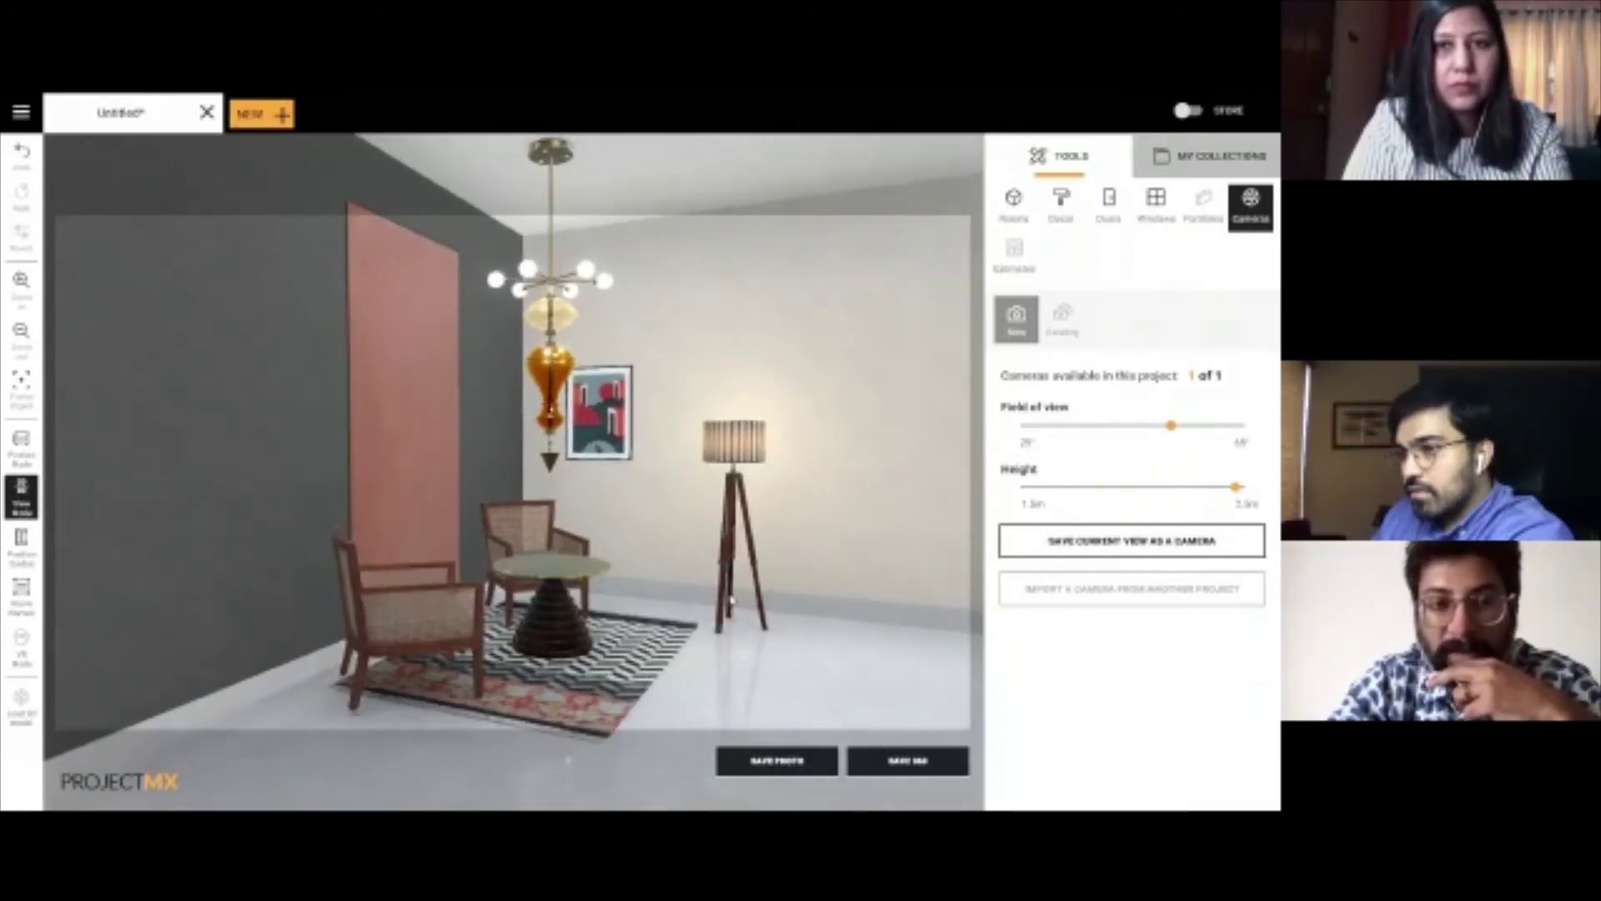
pyautogui.moveTo(732, 601)
pyautogui.mouseDown()
pyautogui.moveTo(742, 626)
pyautogui.moveTo(742, 612)
pyautogui.mouseUp()
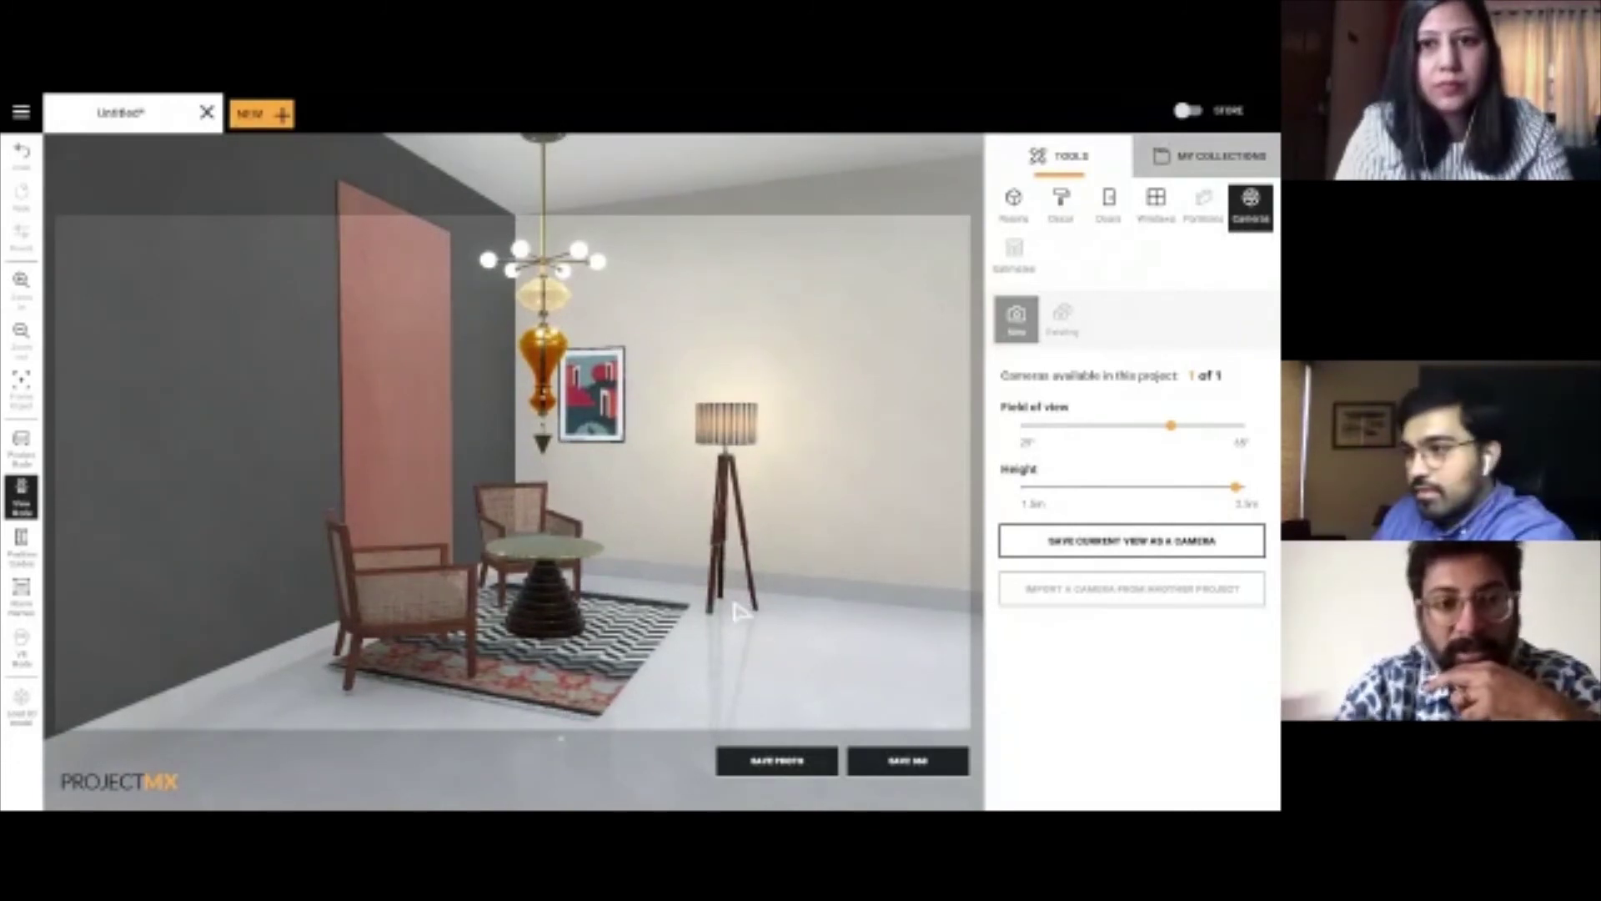
pyautogui.moveTo(739, 613); pyautogui.dragTo(725, 616)
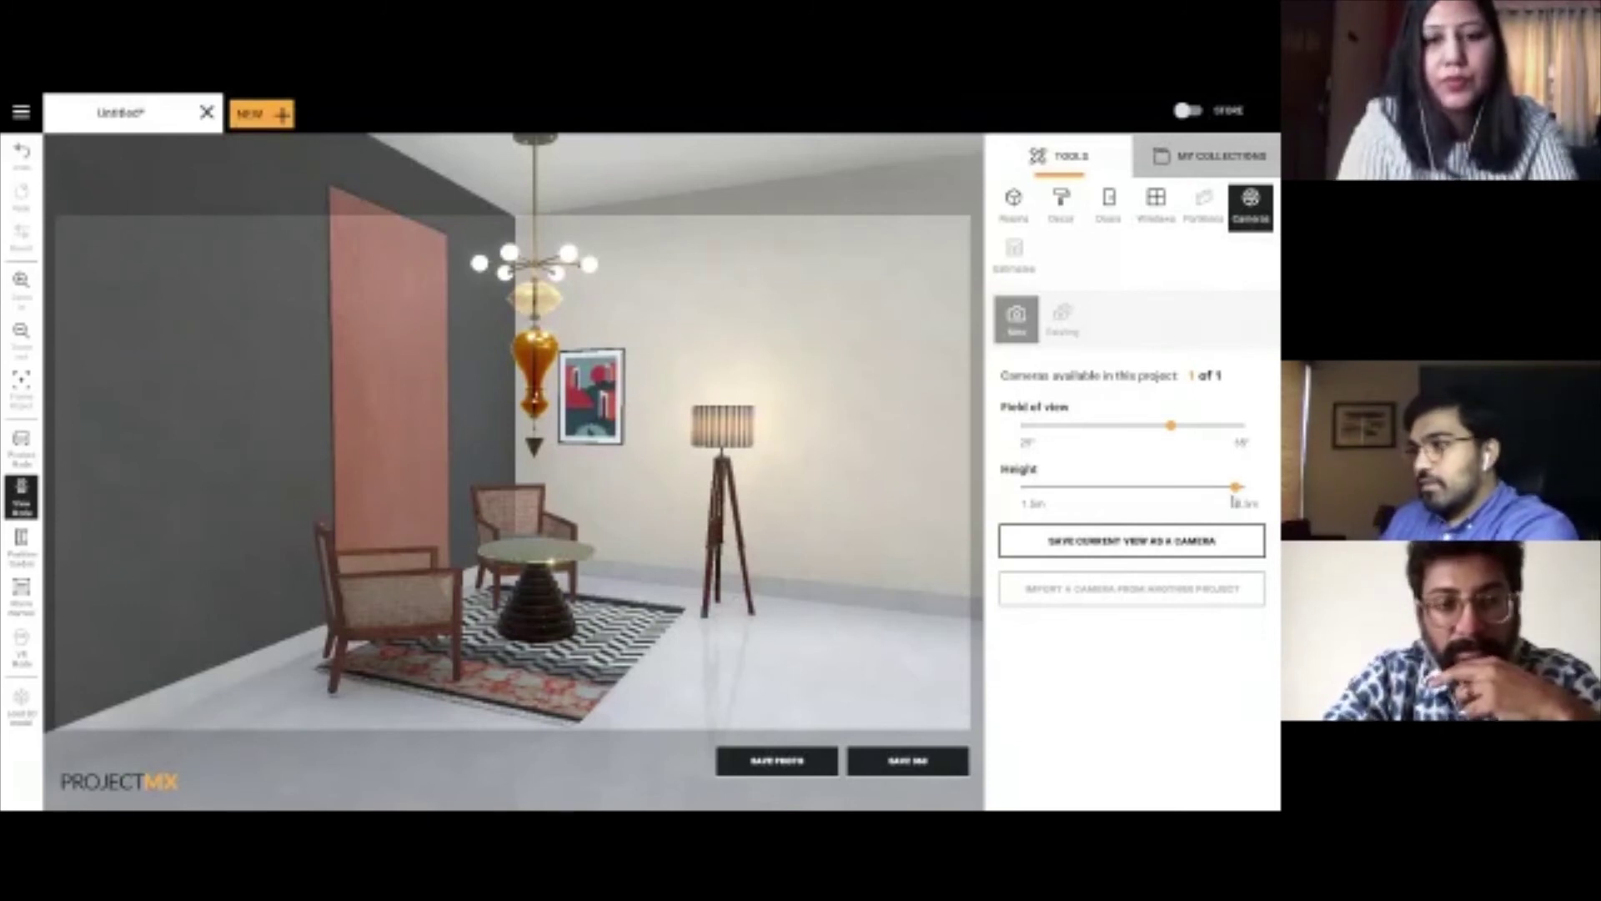
pyautogui.moveTo(1235, 488); pyautogui.dragTo(1014, 481)
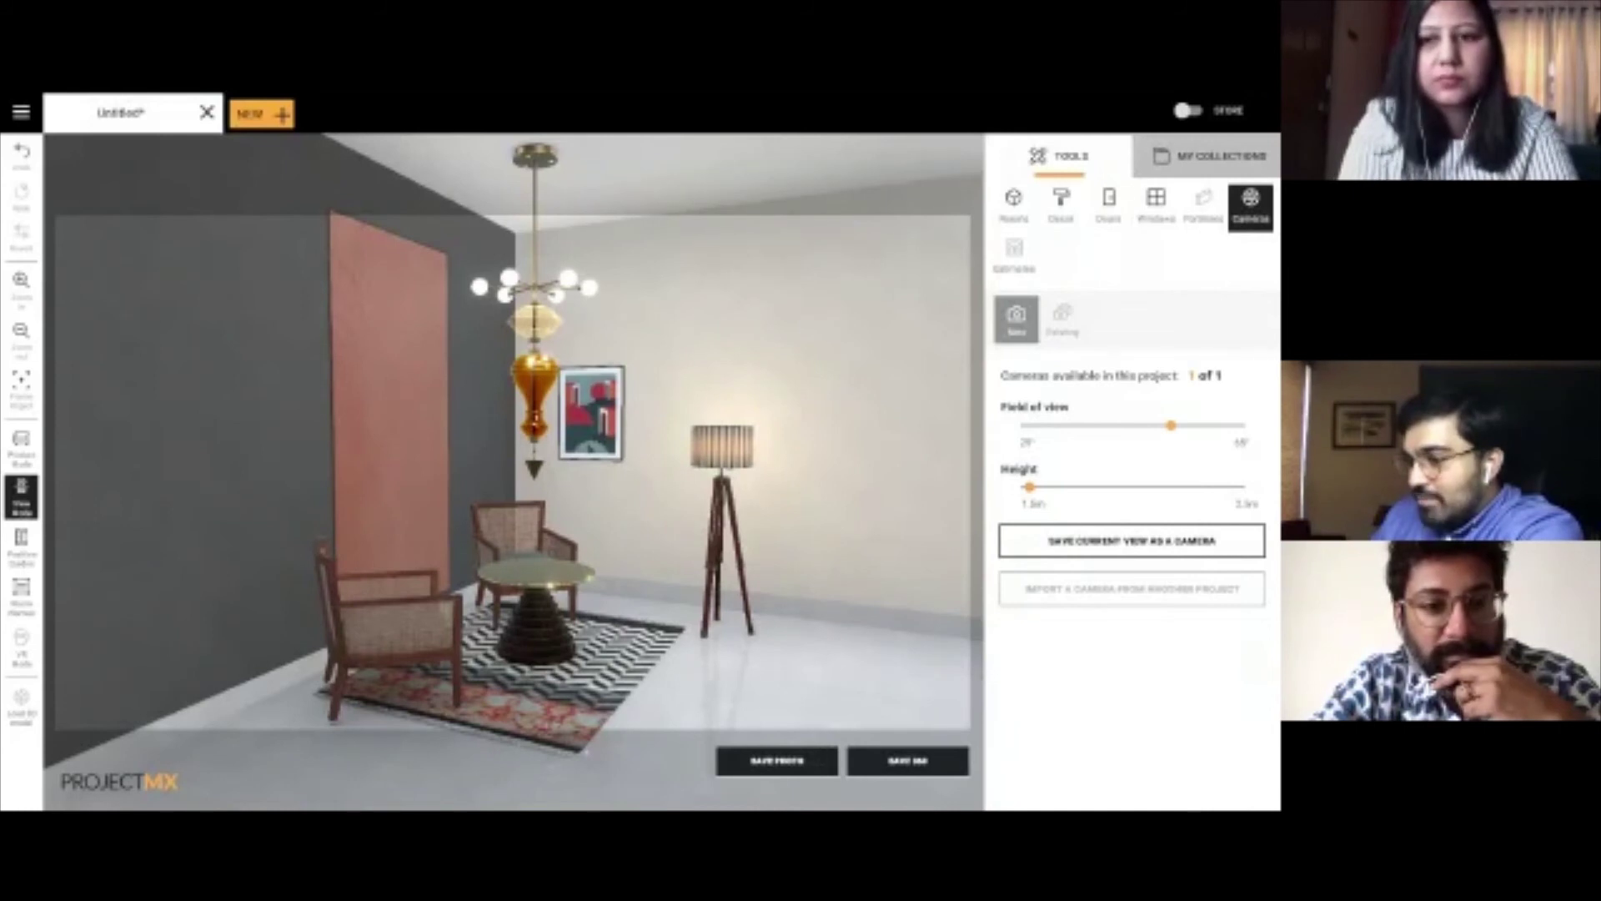
# Step: Start saving a photo of the camera view at 4K resolution
pyautogui.click(794, 759)
pyautogui.click(708, 459)
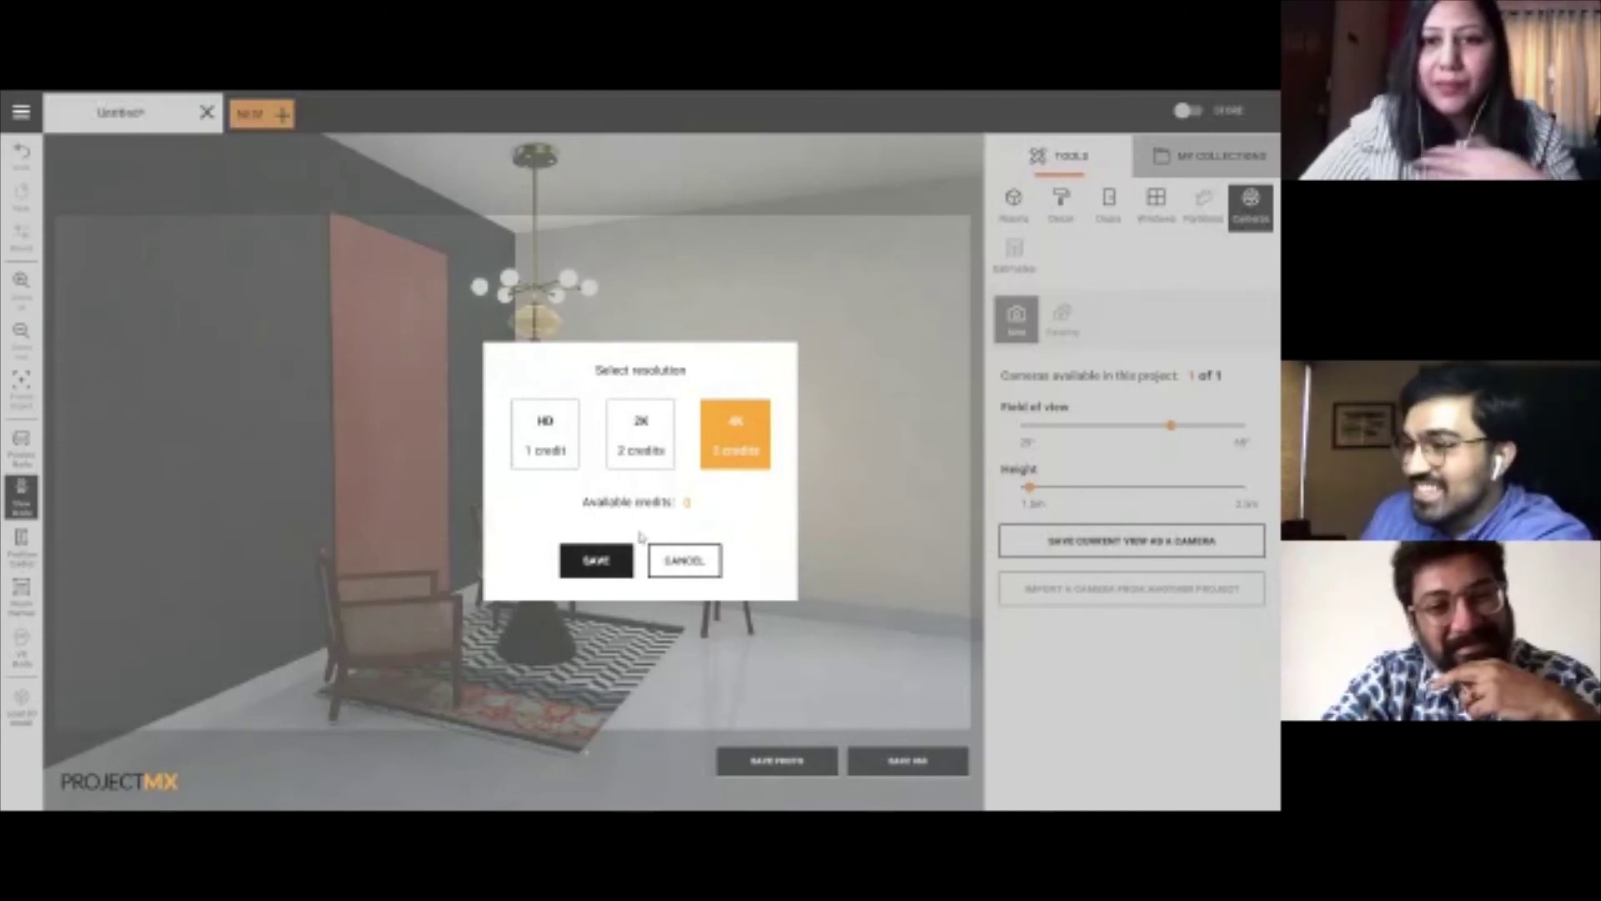
pyautogui.click(631, 575)
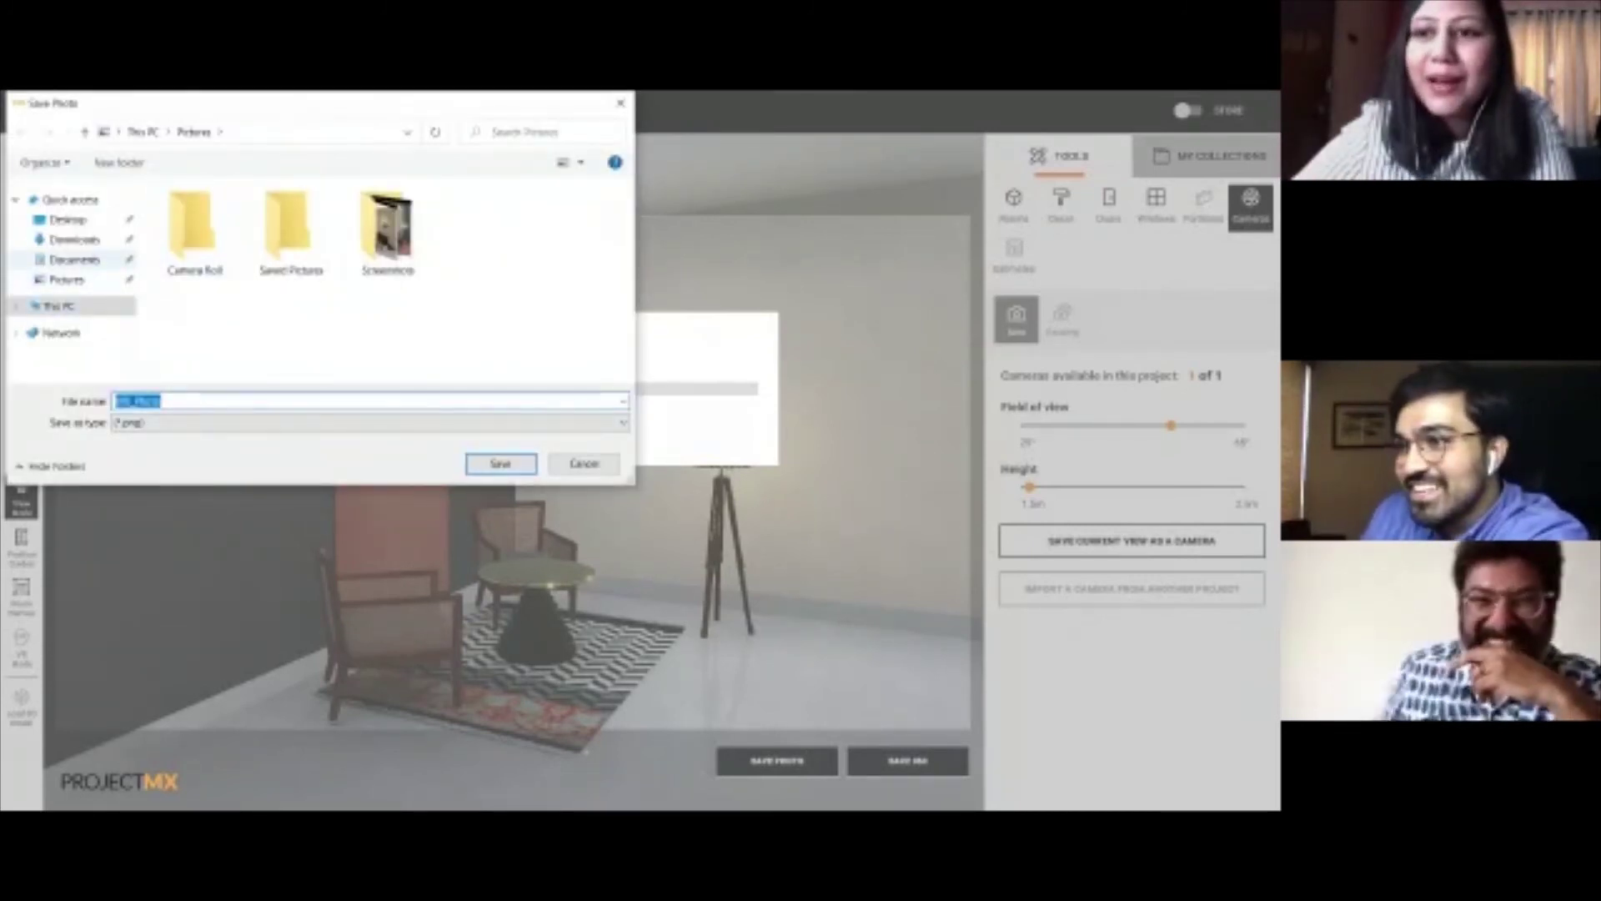
# Step: Save the photo as the PNG file MX_Photo in the Documents folder
pyautogui.click(75, 239)
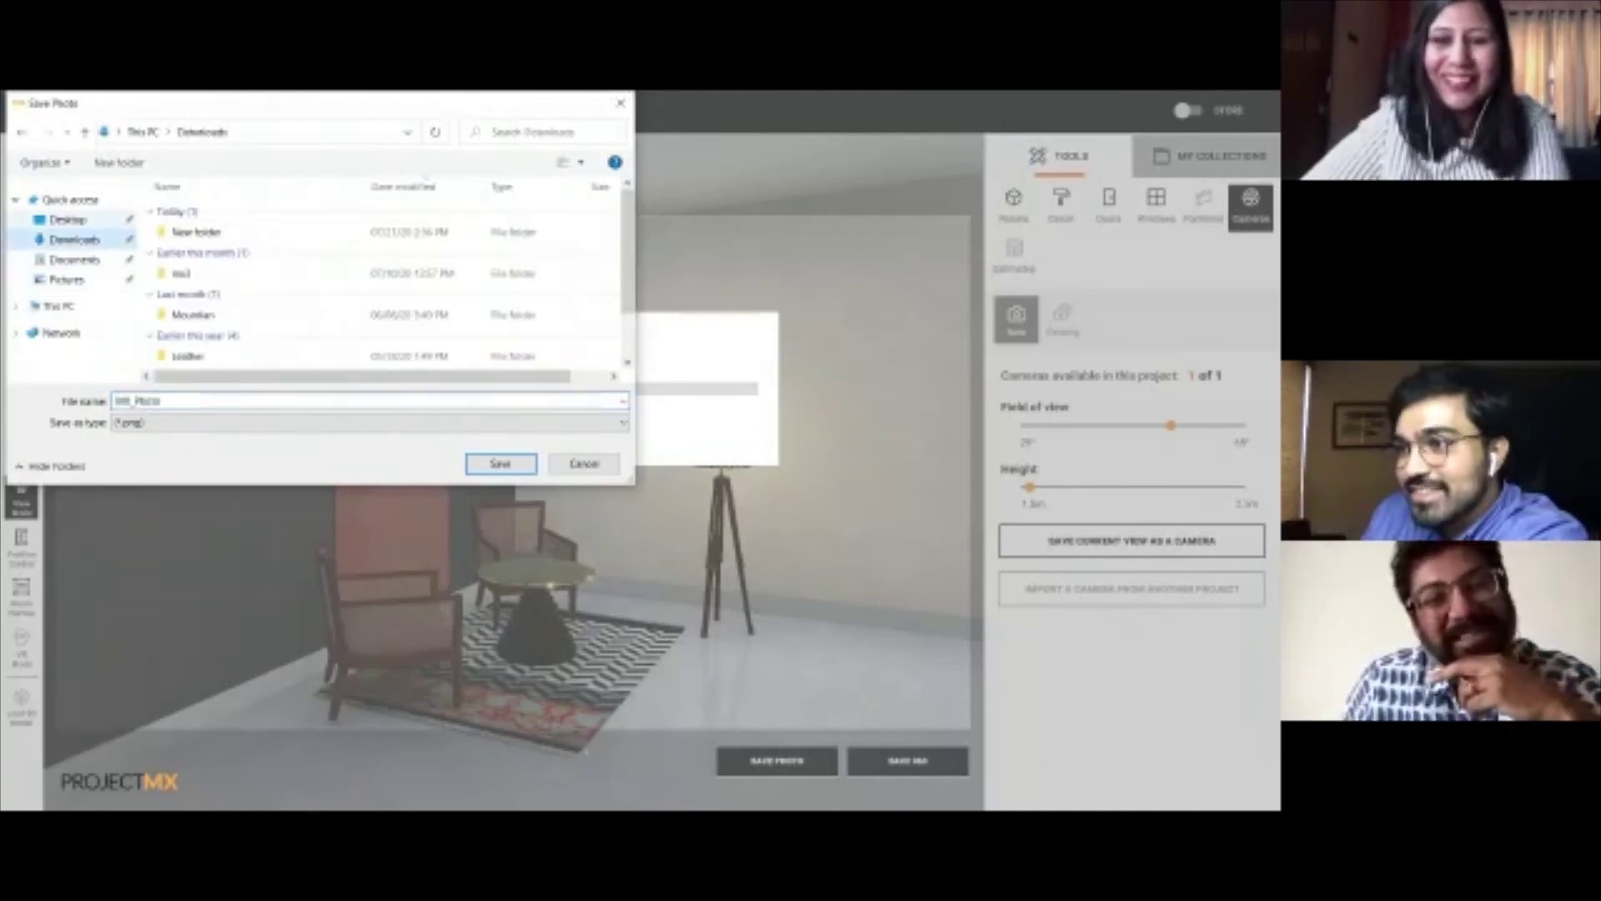
pyautogui.click(67, 219)
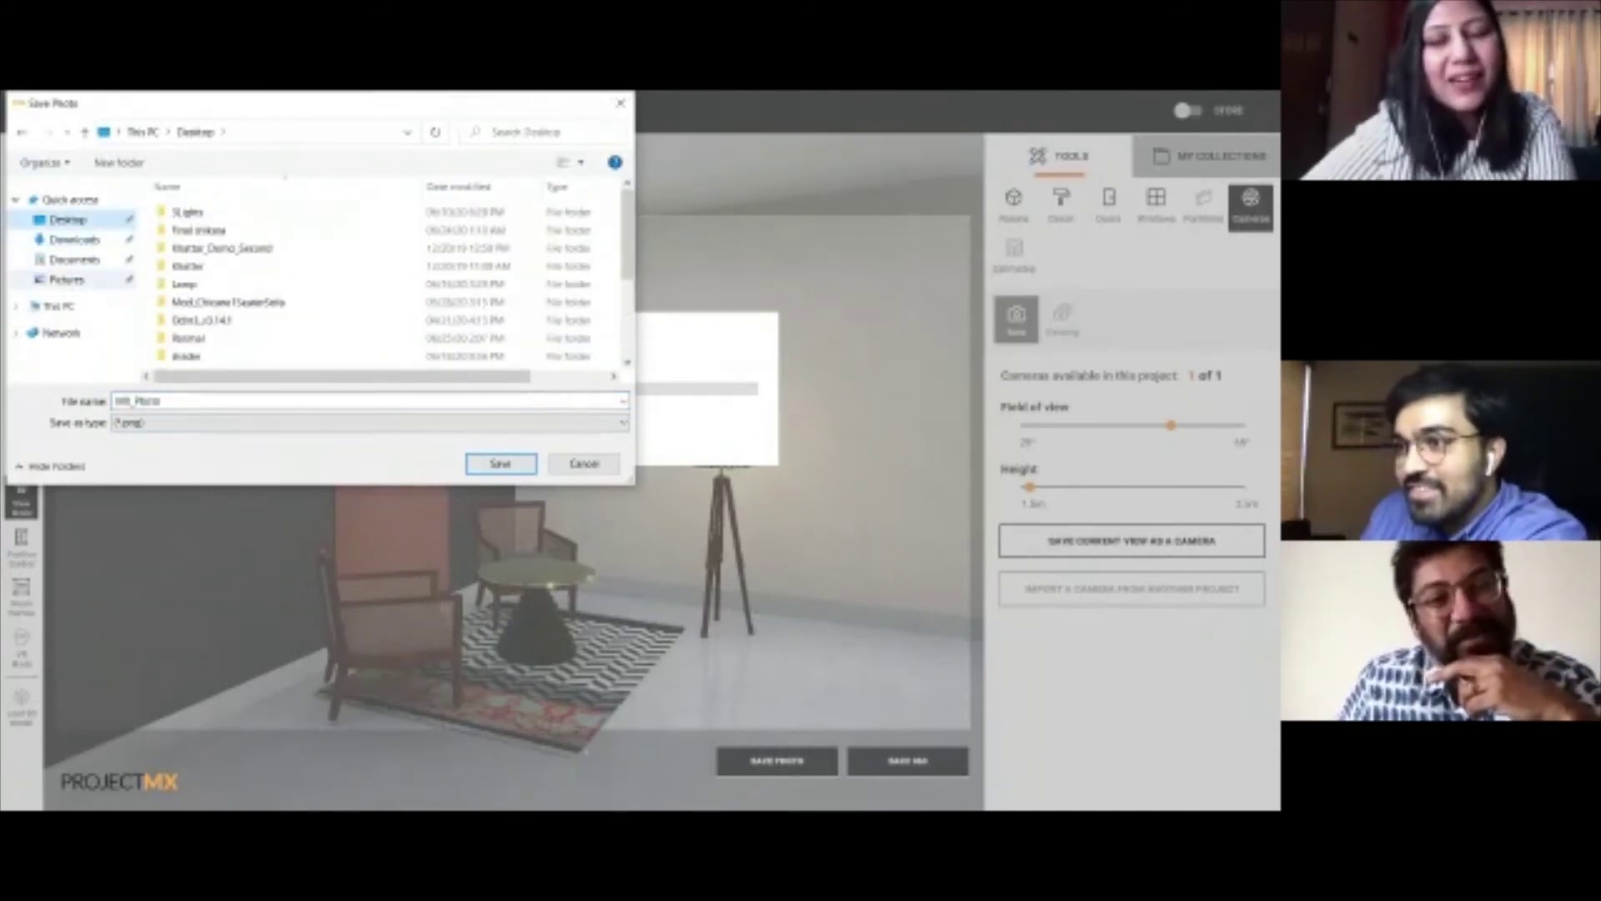
pyautogui.click(74, 259)
pyautogui.click(500, 463)
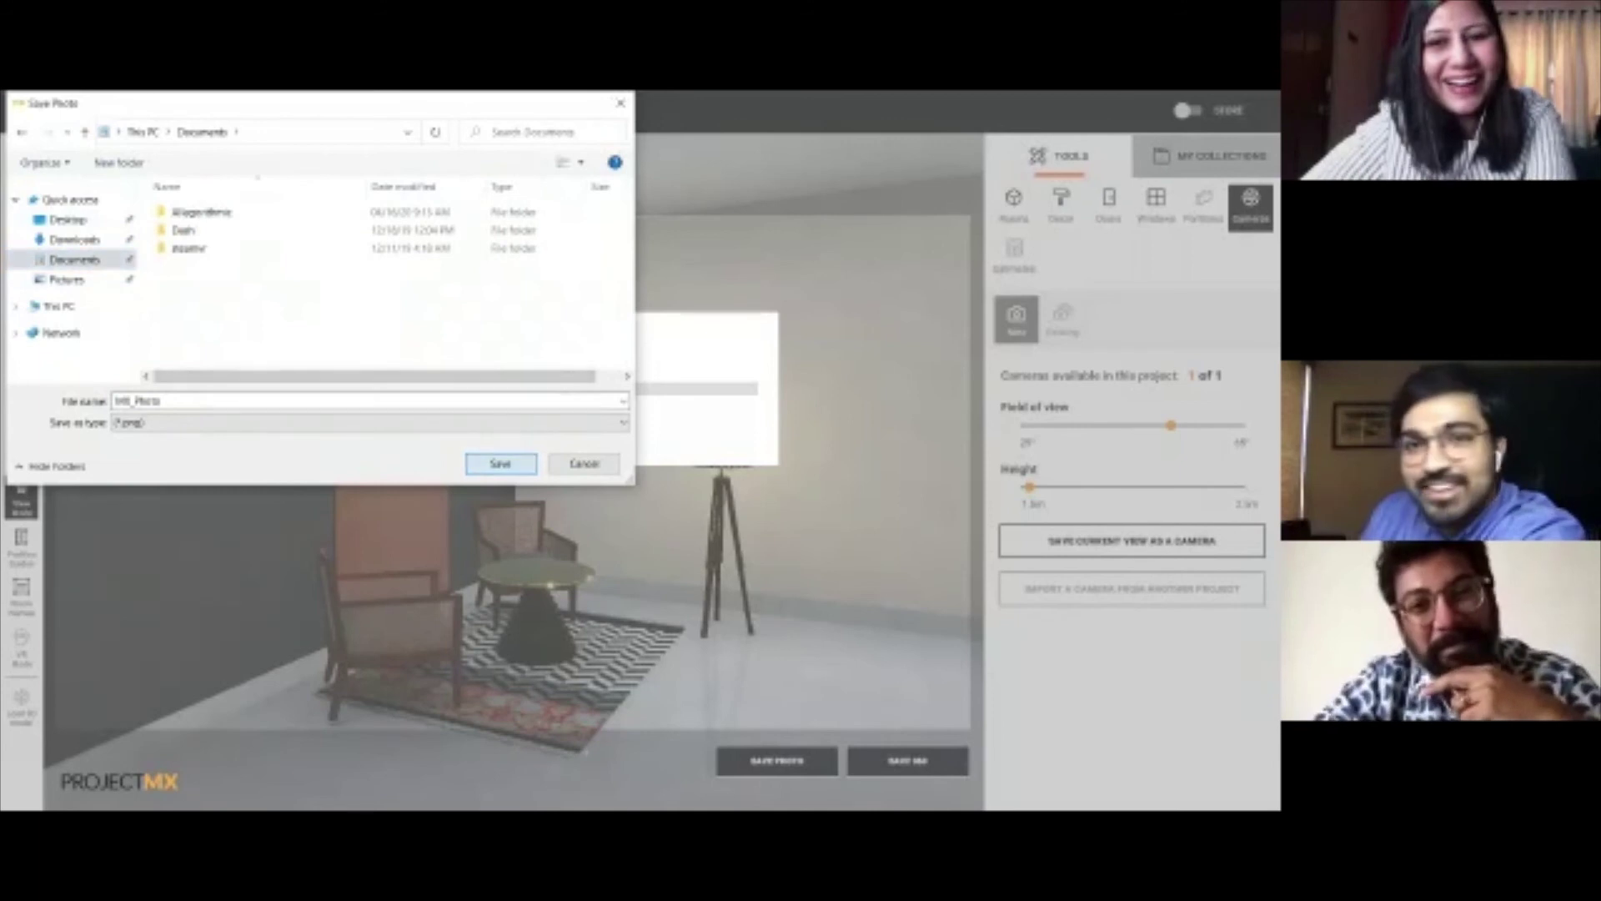
pyautogui.click(500, 463)
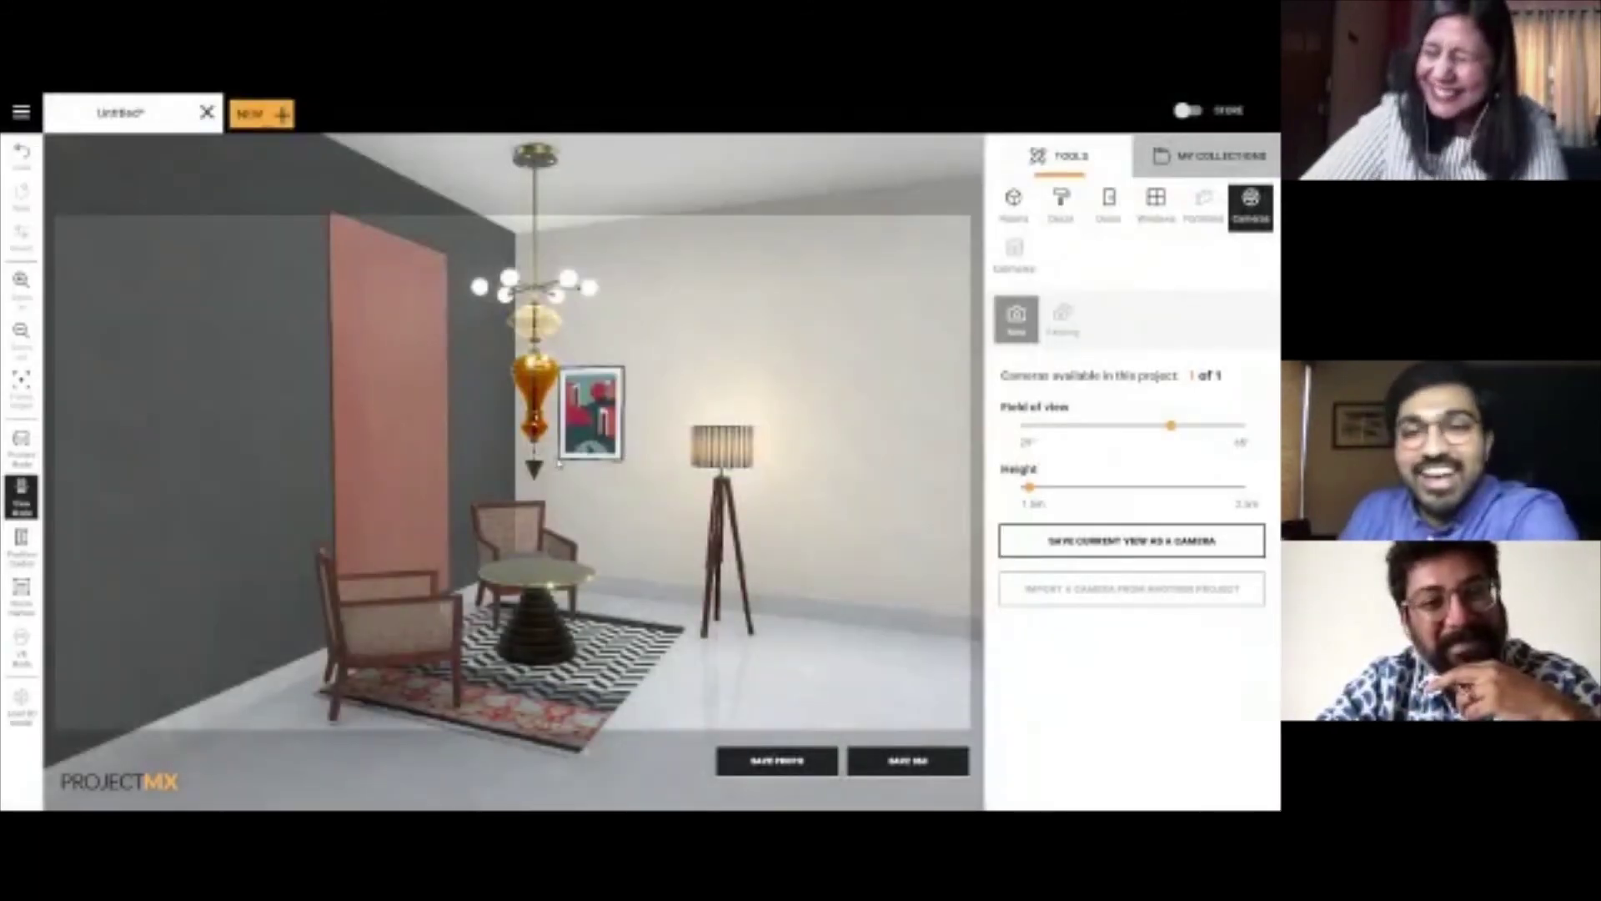